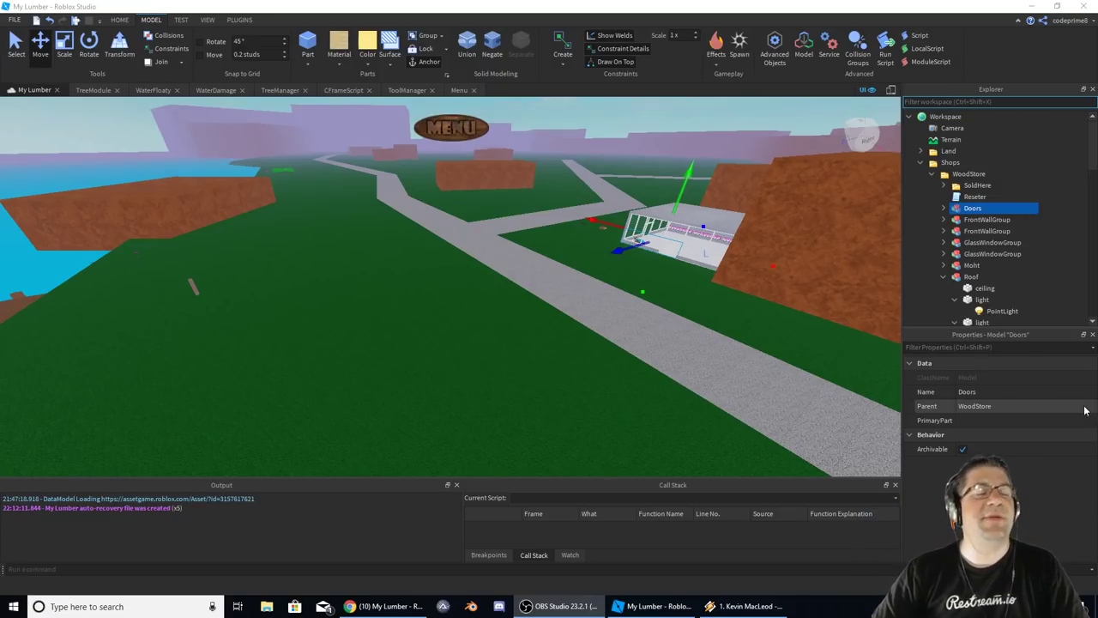
Orbit and move the camera around the WoodStore Doors model beside the brown building.
{"action": "right_click_drag", "start_coordinate": [552, 320], "coordinate": [551, 321]}
{"action": "key", "text": "w"}
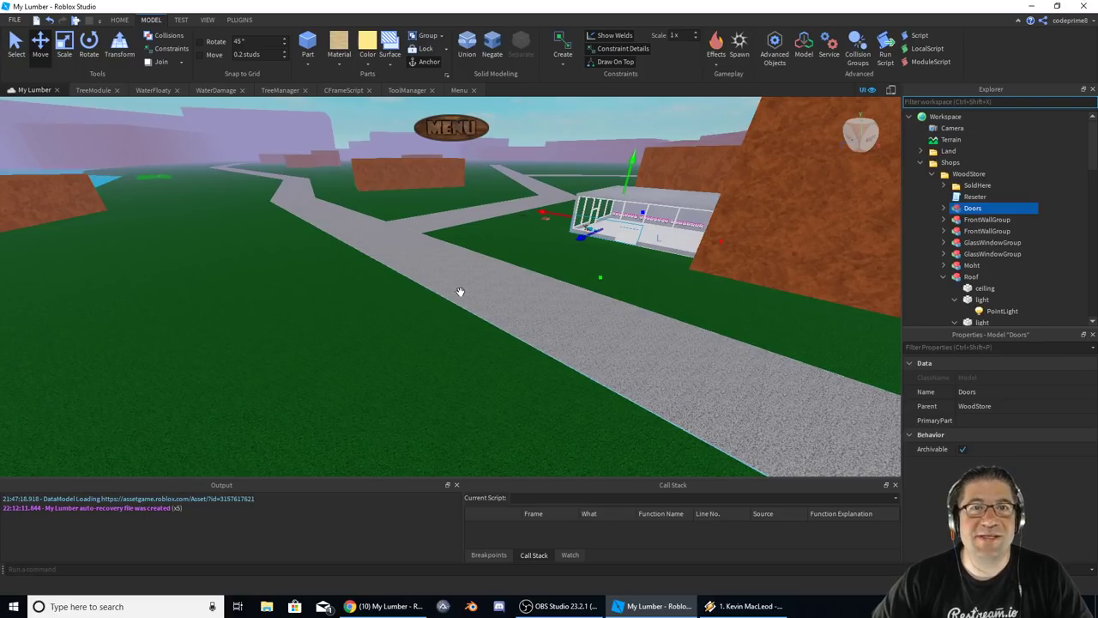
{"action": "right_click_drag", "start_coordinate": [460, 292], "coordinate": [452, 315]}
{"action": "key", "text": "f"}
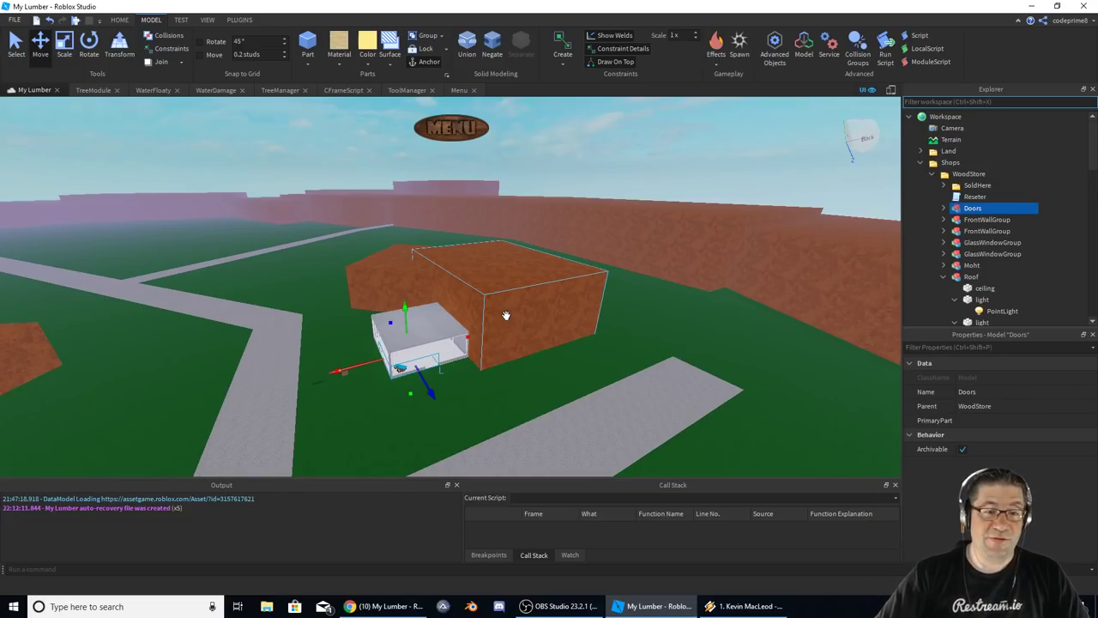
{"action": "right_click_drag", "start_coordinate": [532, 314], "coordinate": [533, 314]}
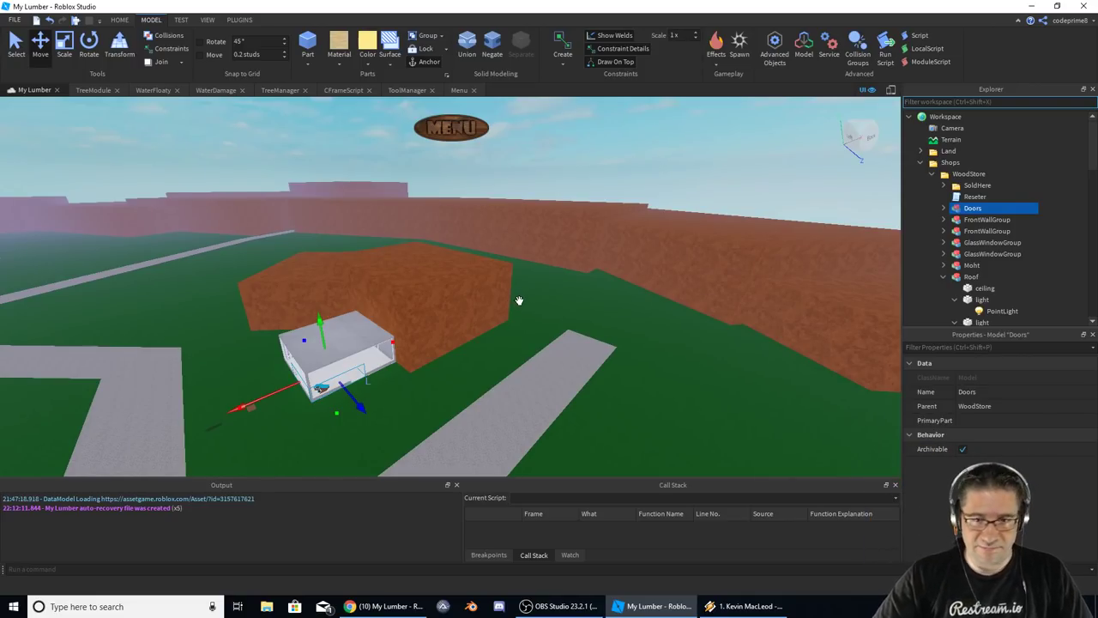
{"action": "right_click_drag", "start_coordinate": [519, 301], "coordinate": [526, 301]}
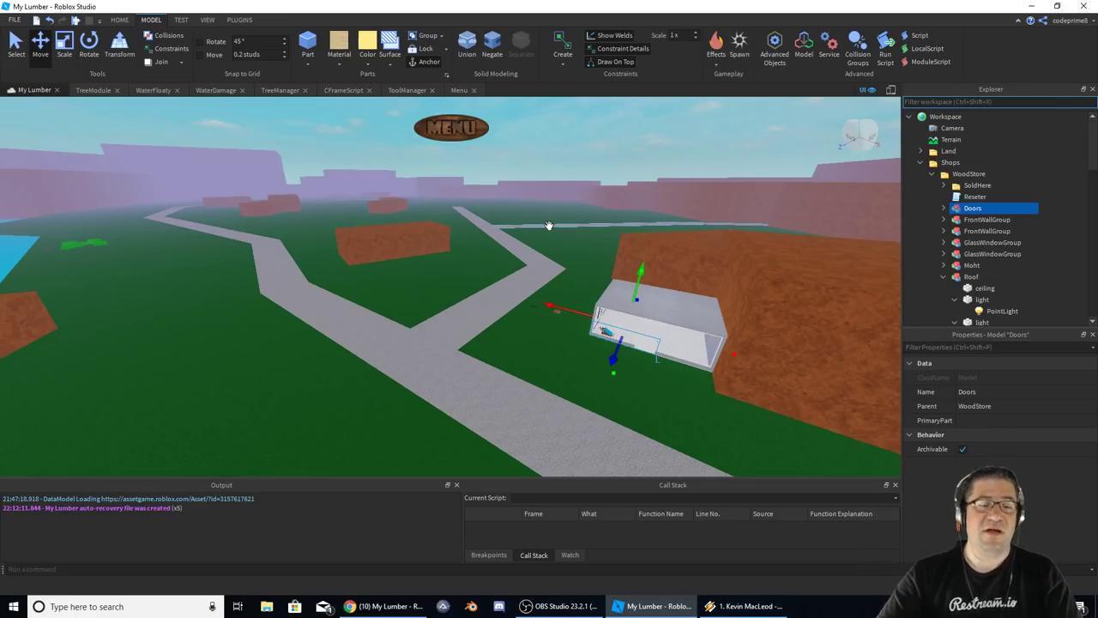
Launch GIMP from the Windows Start menu search.
{"action": "key", "text": "super"}
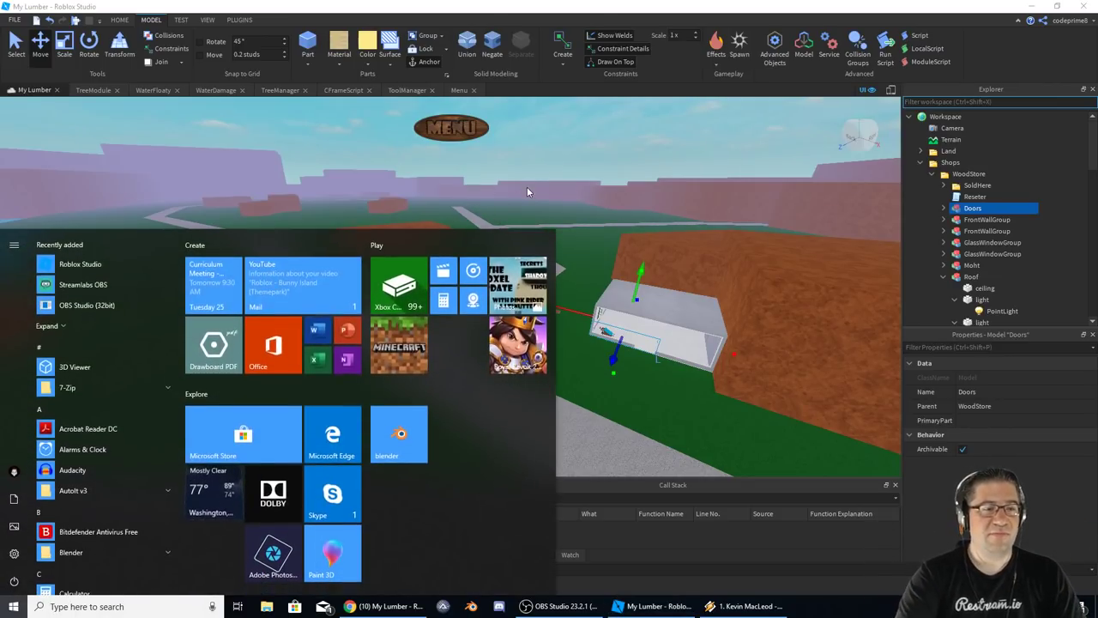
{"action": "type", "text": "gimp"}
{"action": "key", "text": "Return"}
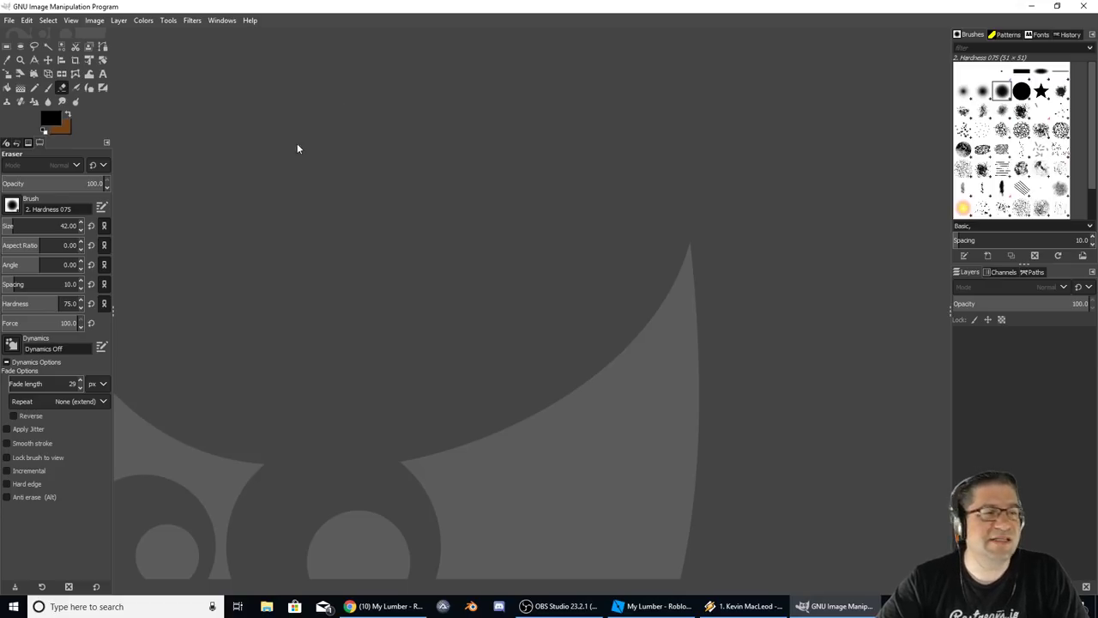
Open Wood grain.jpg from GIMP's recent files list.
{"action": "left_click", "coordinate": [11, 24]}
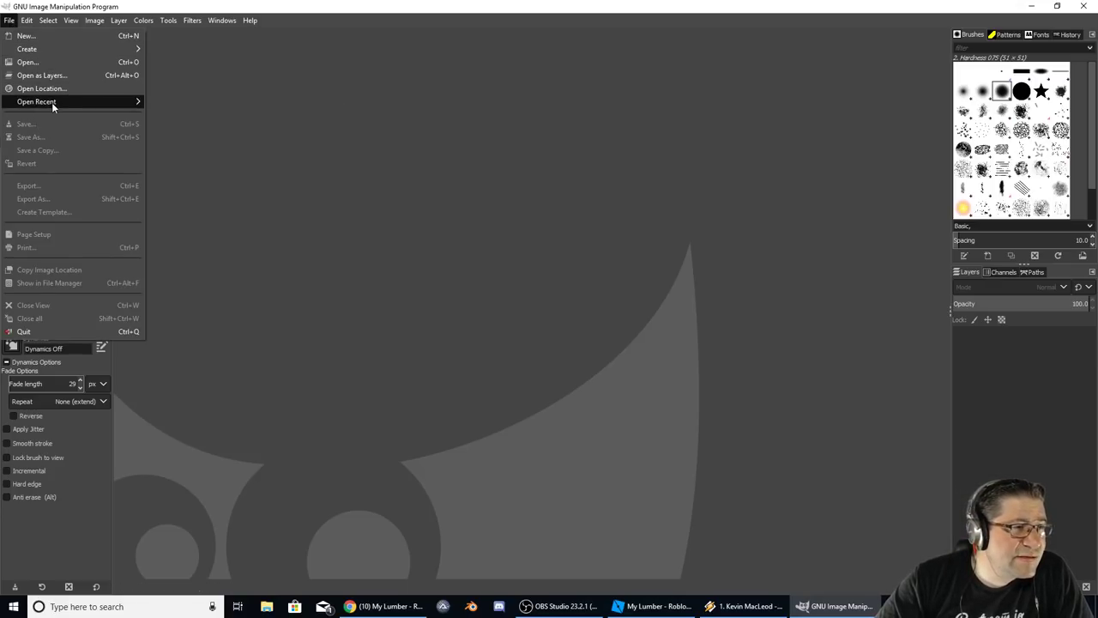
{"action": "mouse_move", "coordinate": [51, 101]}
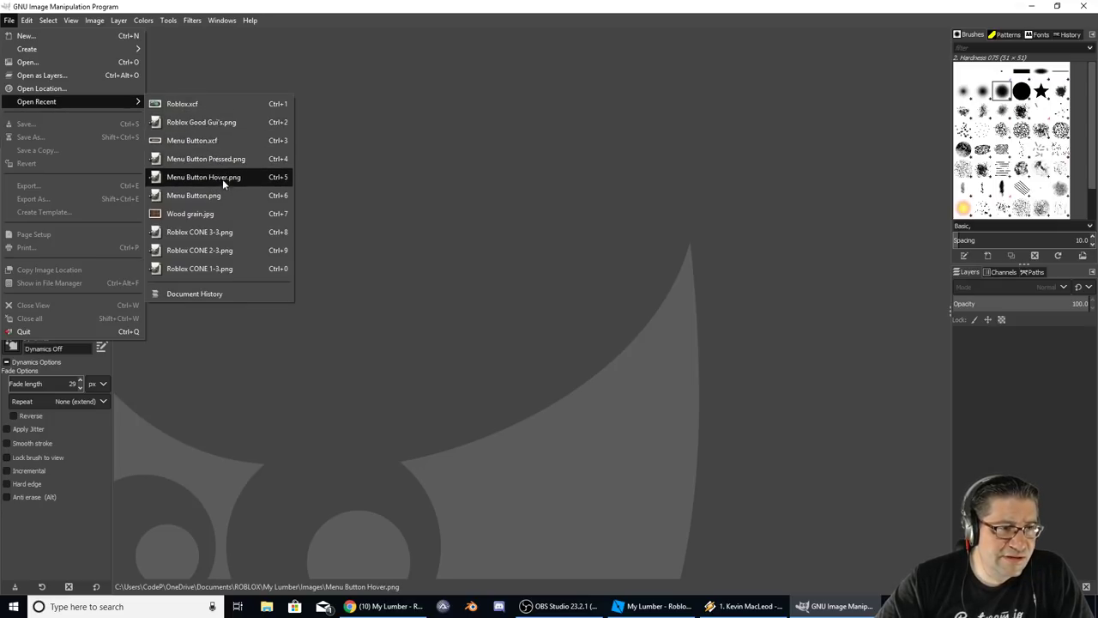
{"action": "left_click", "coordinate": [224, 213]}
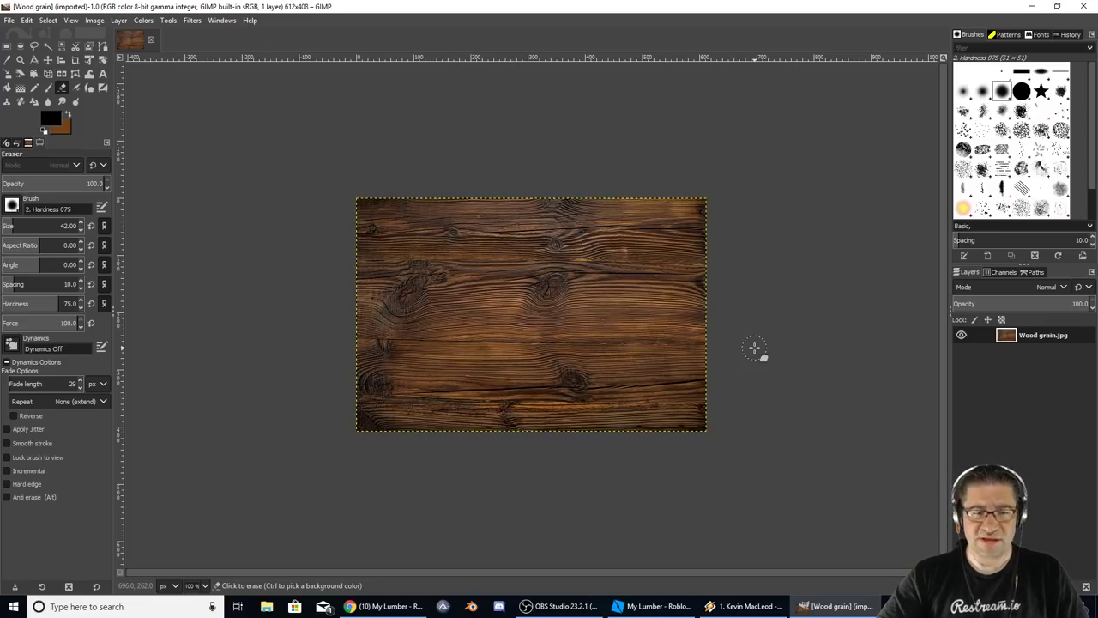
Copy the wood image and paste it onto a new transparent layer named Welcome Building.
{"action": "key", "text": "ctrl+a"}
{"action": "key", "text": "ctrl+c"}
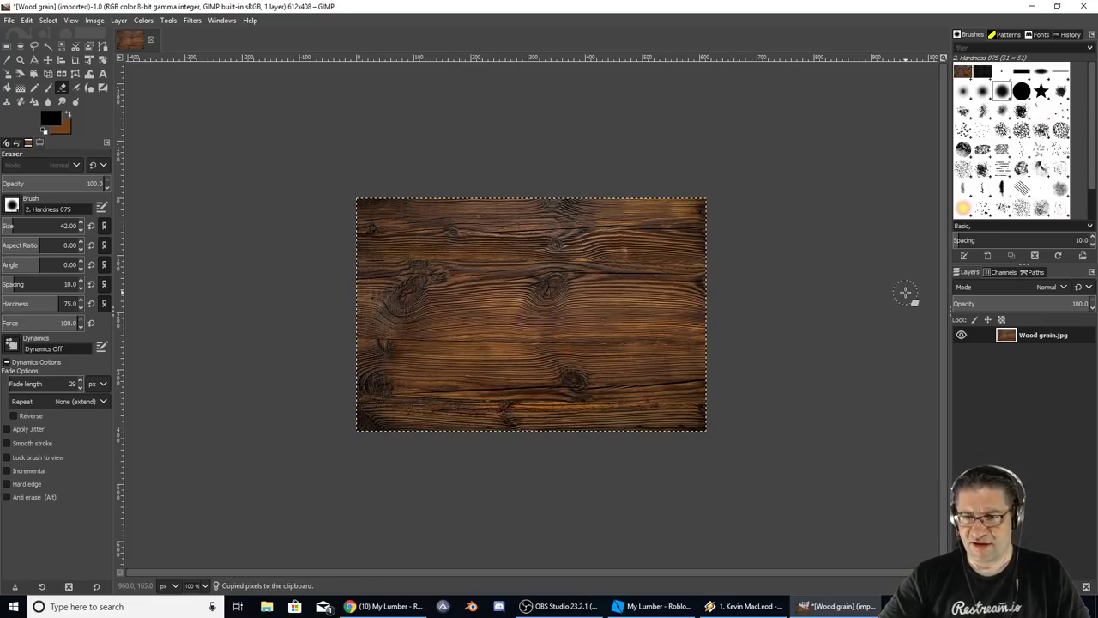
{"action": "right_click", "coordinate": [1038, 336]}
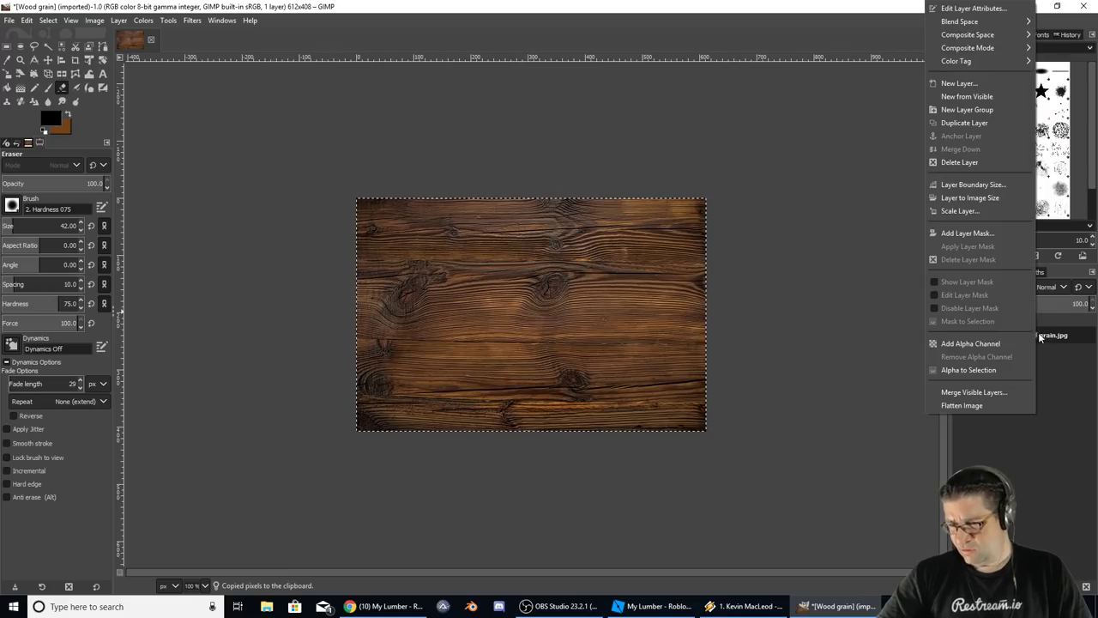
{"action": "left_click", "coordinate": [978, 82]}
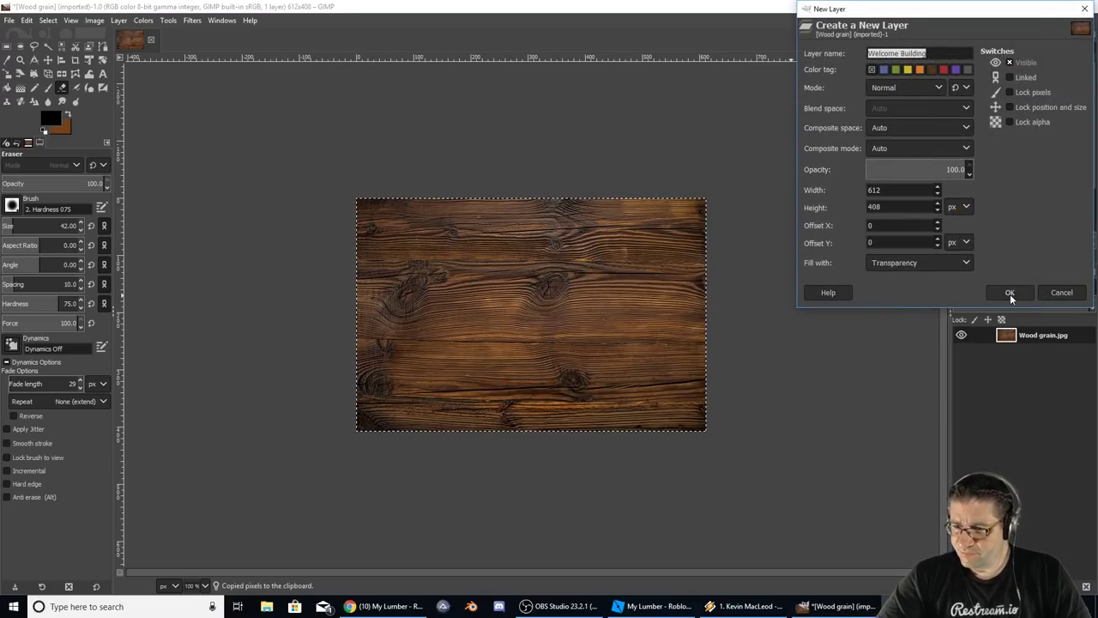
{"action": "left_click", "coordinate": [1010, 294]}
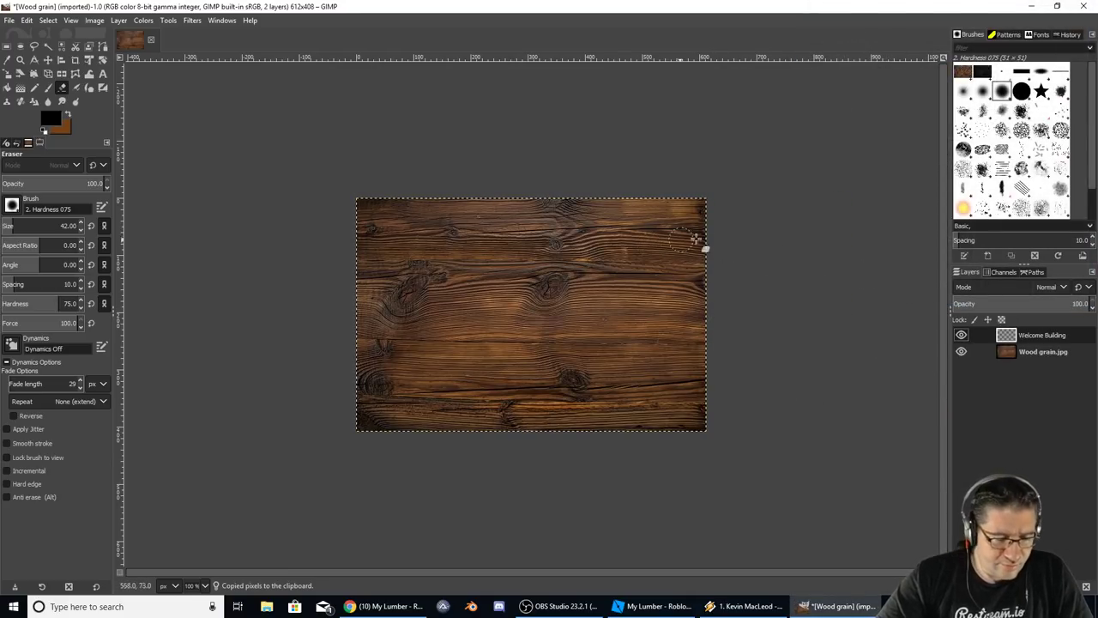
{"action": "key", "text": "ctrl+v"}
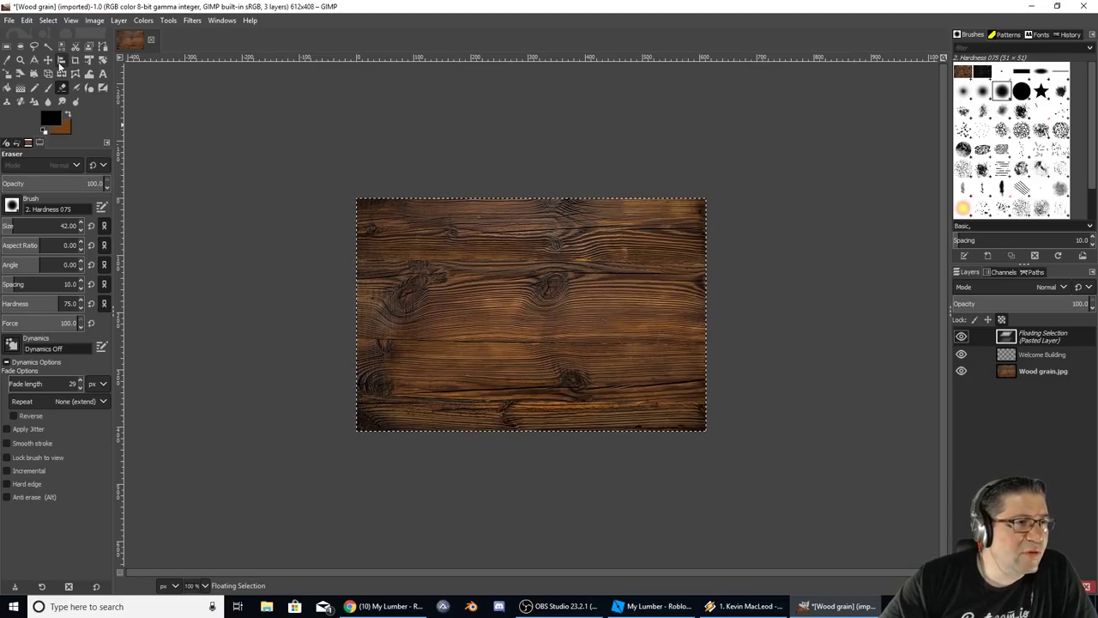
{"action": "left_click", "coordinate": [48, 20]}
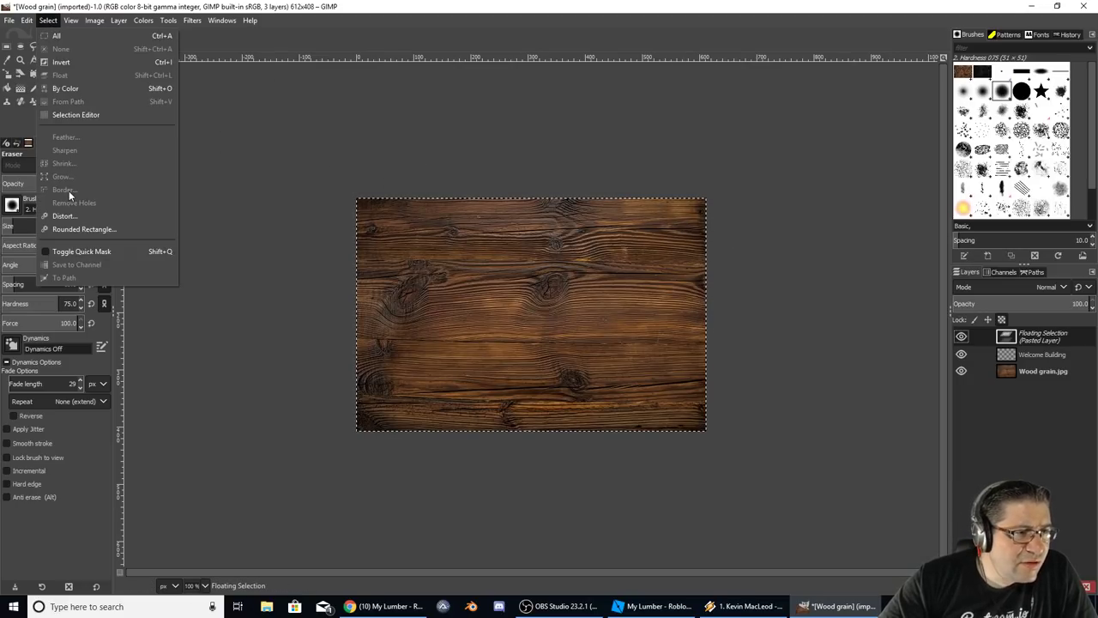
{"action": "left_click", "coordinate": [1021, 339]}
{"action": "right_click", "coordinate": [1040, 336]}
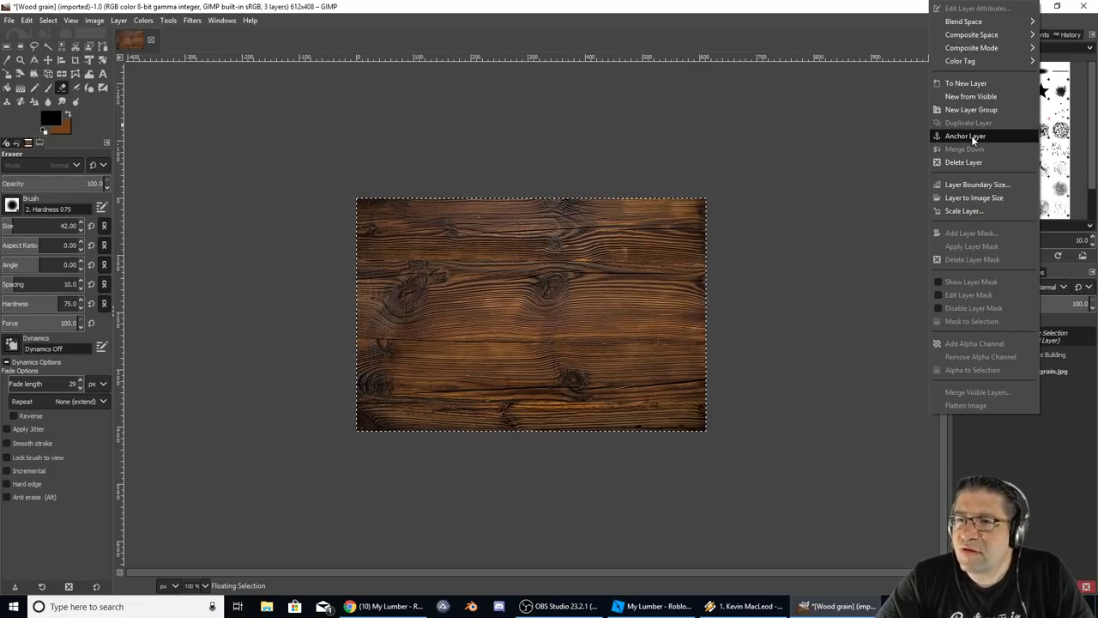
{"action": "left_click", "coordinate": [962, 136]}
Select all, then turn the selection into a border around the image edge.
{"action": "left_click", "coordinate": [48, 20]}
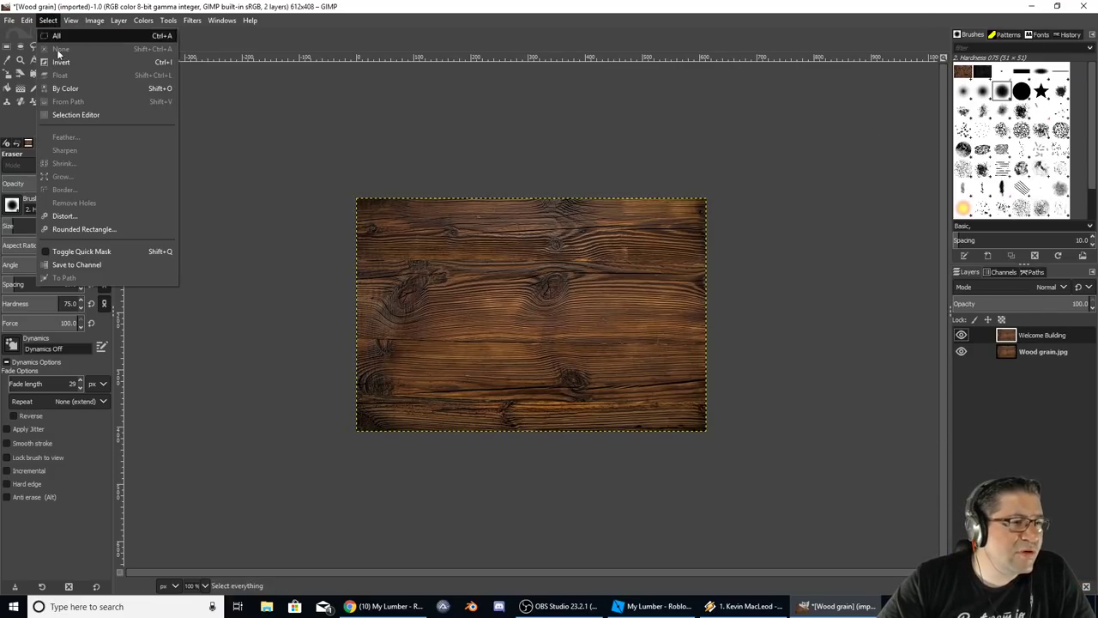
{"action": "left_click", "coordinate": [444, 207]}
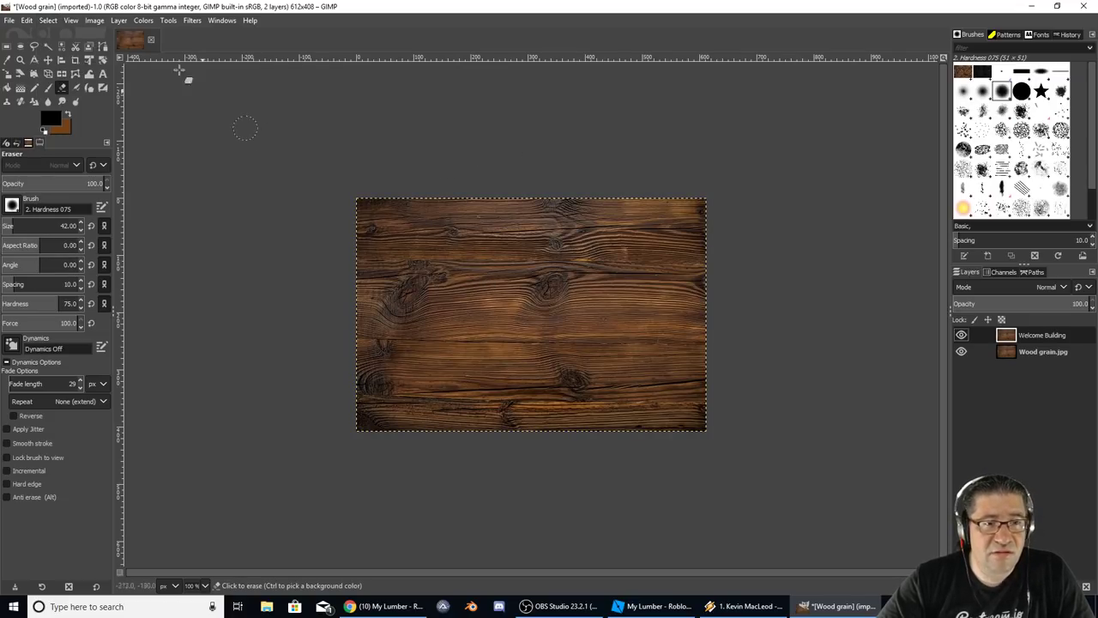
{"action": "left_click", "coordinate": [48, 20]}
{"action": "left_click", "coordinate": [75, 190]}
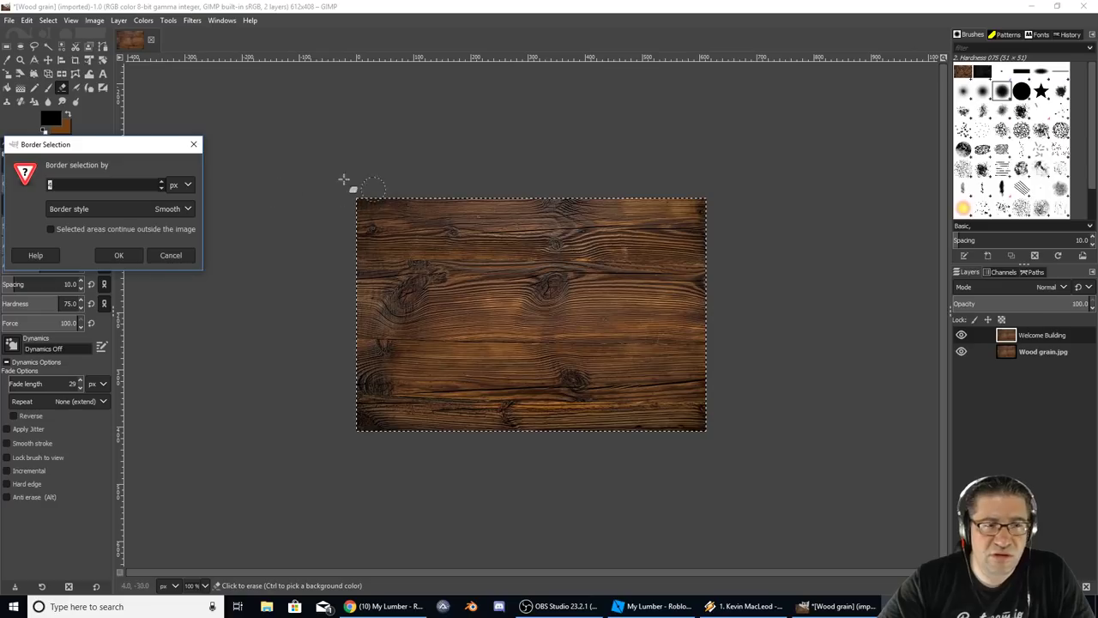
{"action": "left_click", "coordinate": [118, 254]}
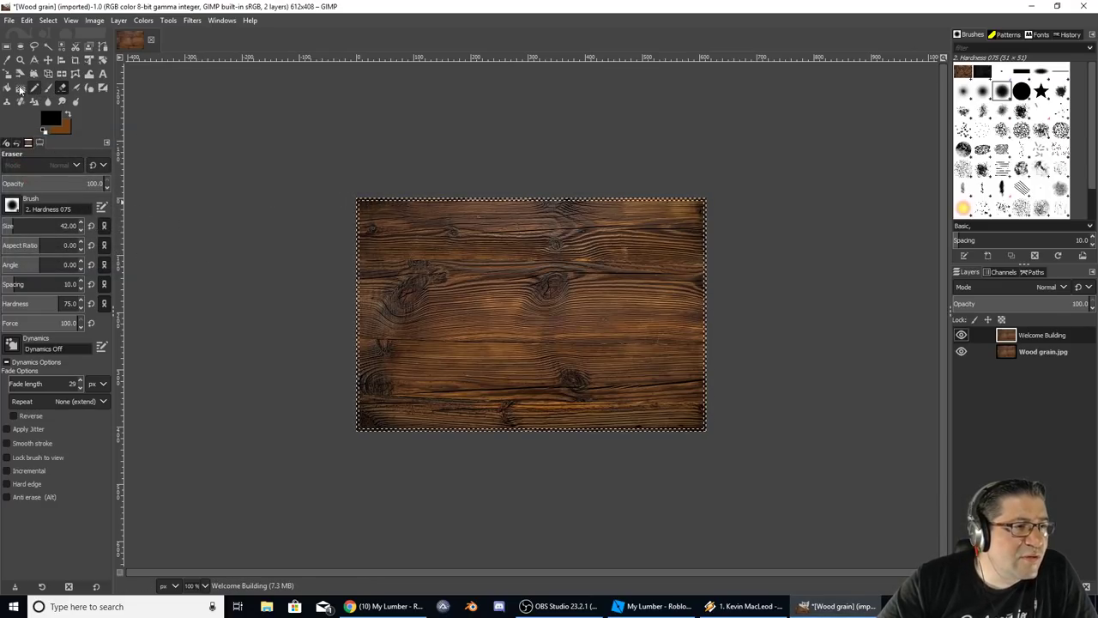
Try drawing a vertical gradient along the image's left edge with the Gradient tool.
{"action": "left_click", "coordinate": [20, 87]}
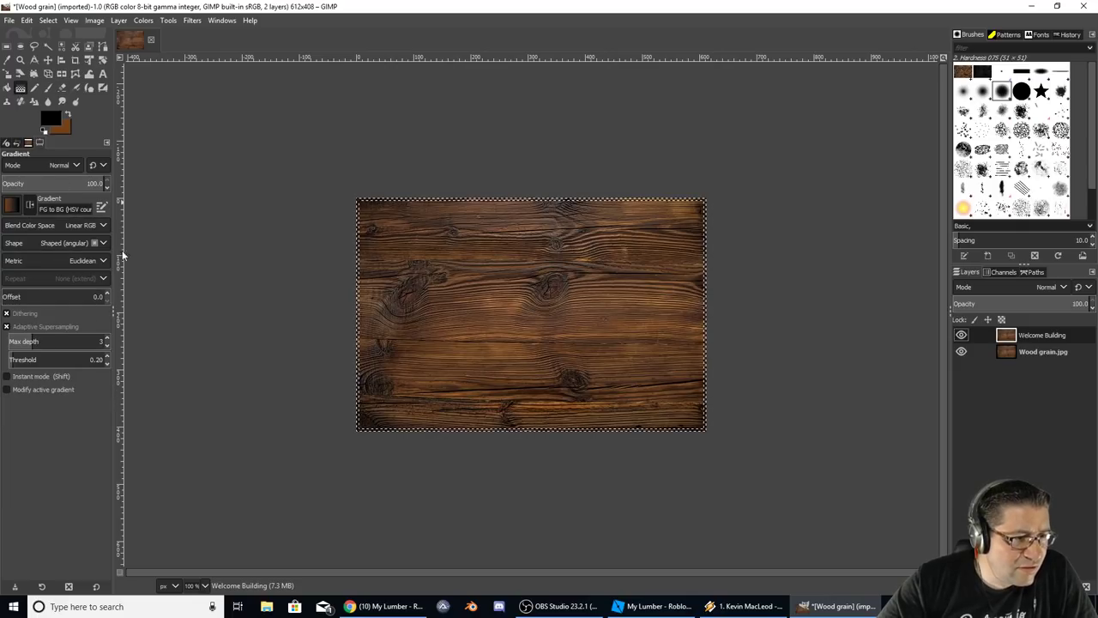
{"action": "left_click", "coordinate": [359, 225]}
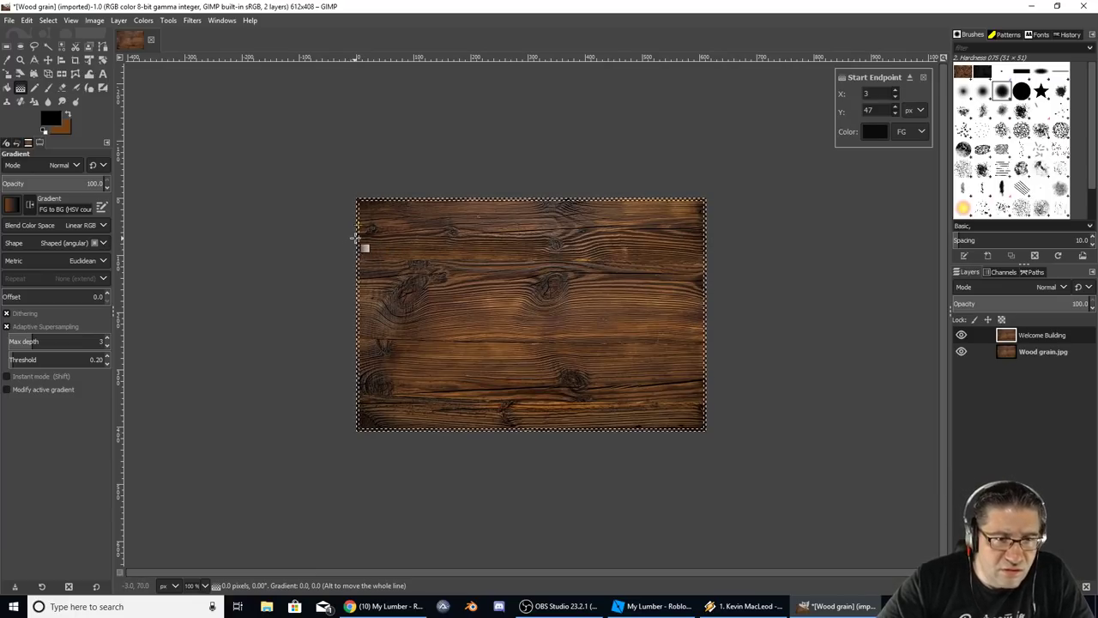
{"action": "left_click", "coordinate": [358, 238]}
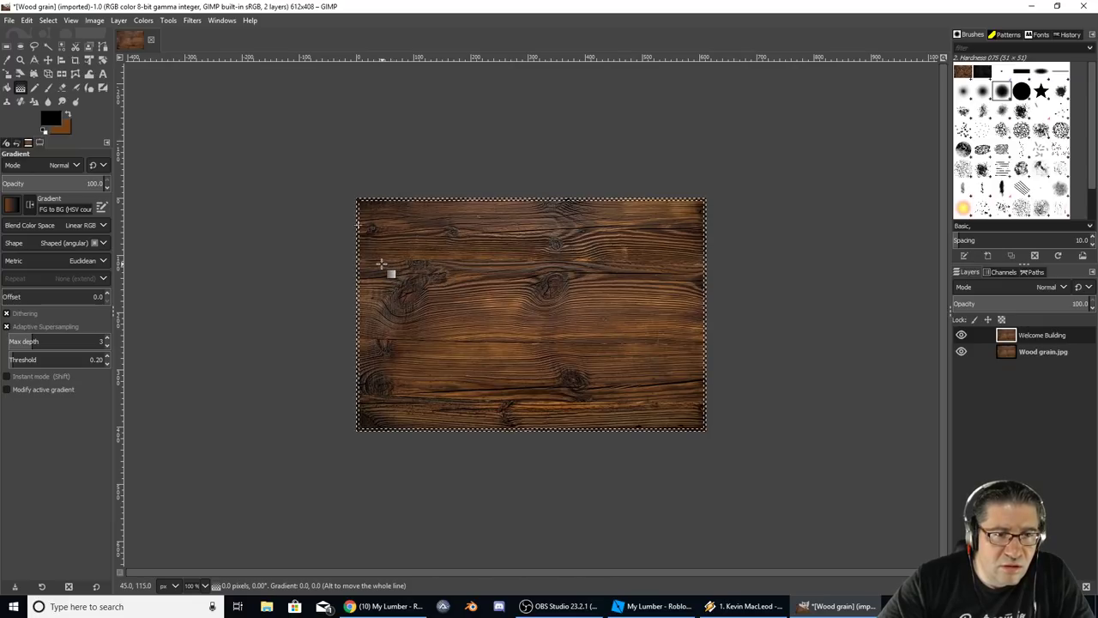
{"action": "scroll", "coordinate": [381, 264], "scroll_direction": "up", "scroll_amount": 5, "text": "ctrl"}
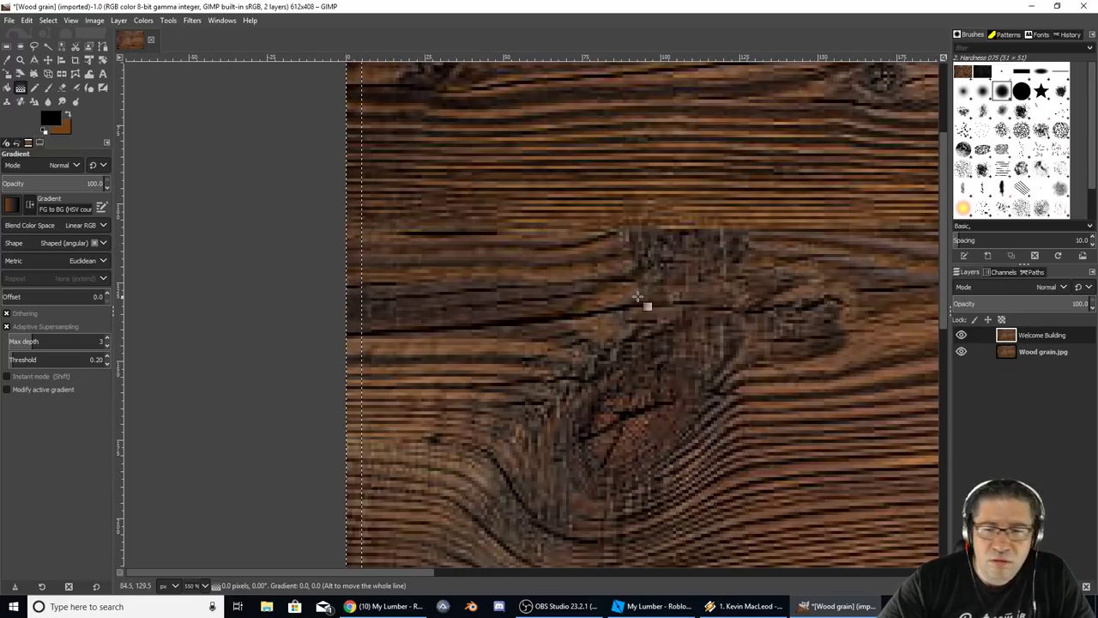
{"action": "left_click", "coordinate": [962, 335]}
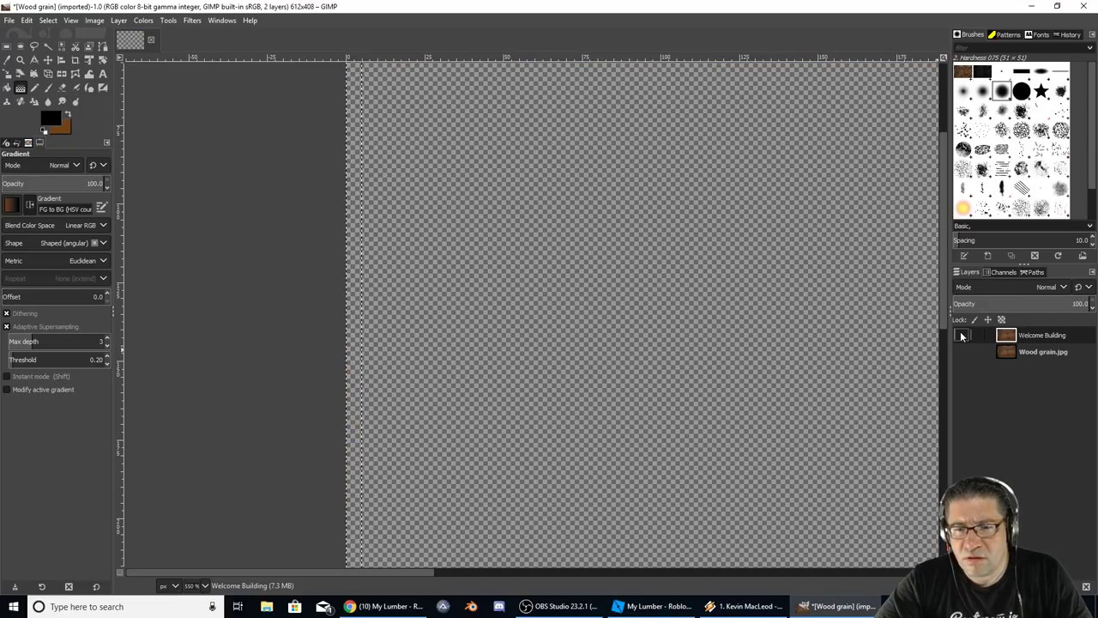
{"action": "left_click", "coordinate": [962, 352]}
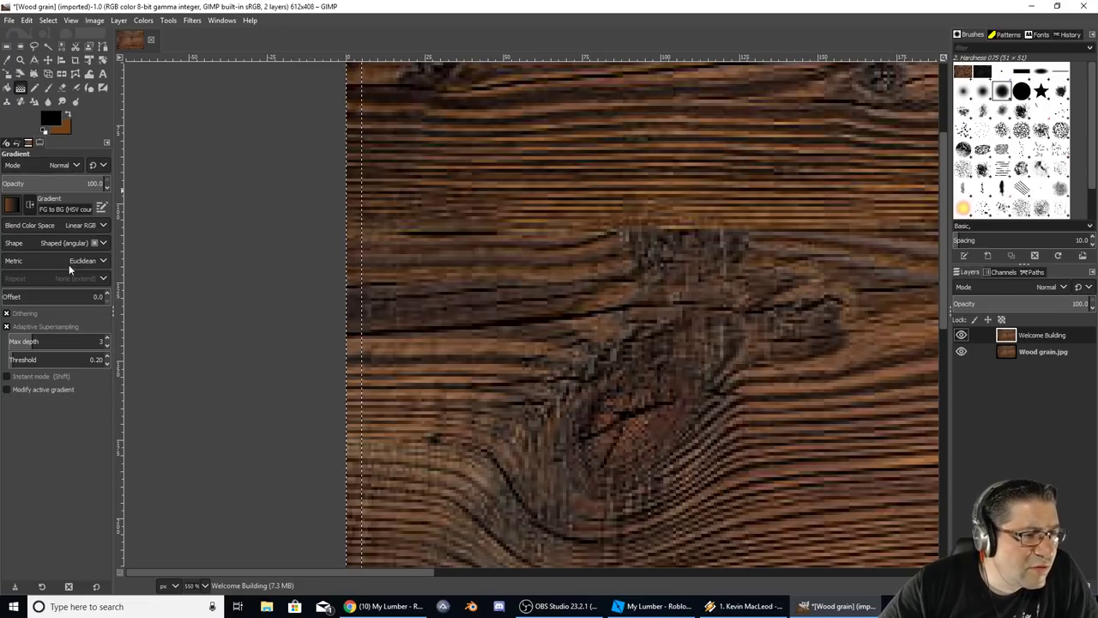
{"action": "left_click", "coordinate": [353, 258]}
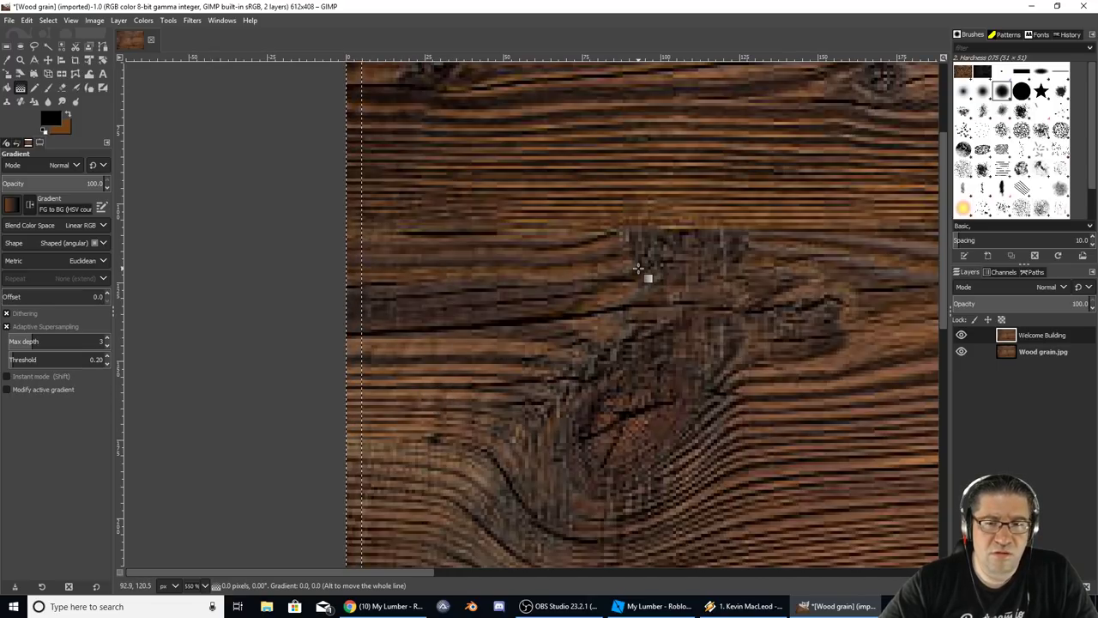
{"action": "scroll", "coordinate": [638, 269], "scroll_direction": "down", "scroll_amount": 6}
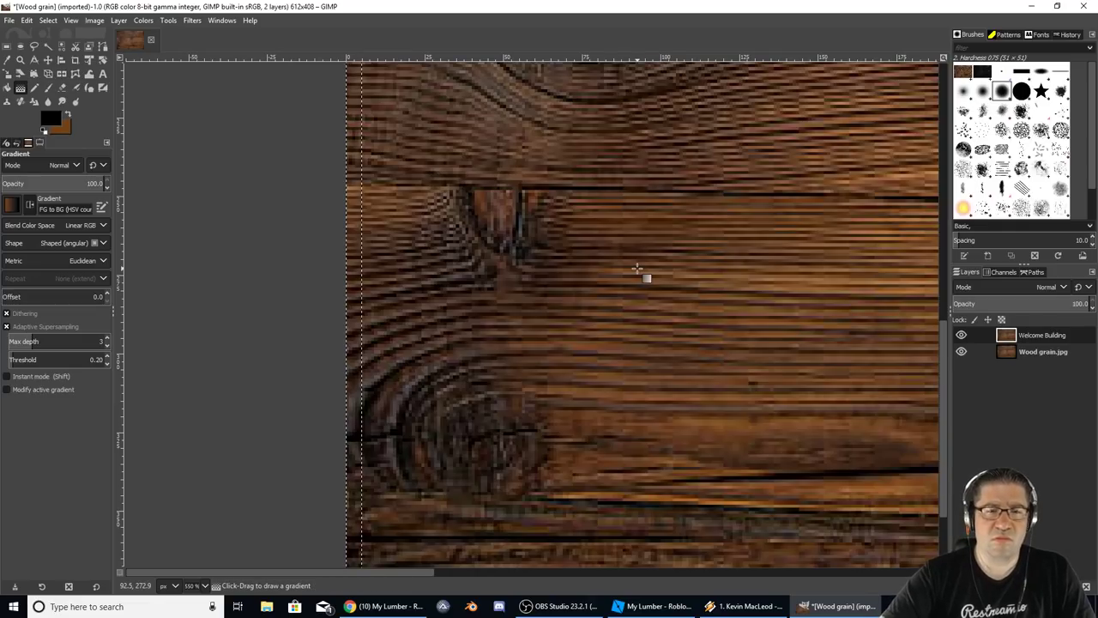
{"action": "left_click_drag", "start_coordinate": [354, 289], "coordinate": [356, 162]}
{"action": "left_click", "coordinate": [355, 289]}
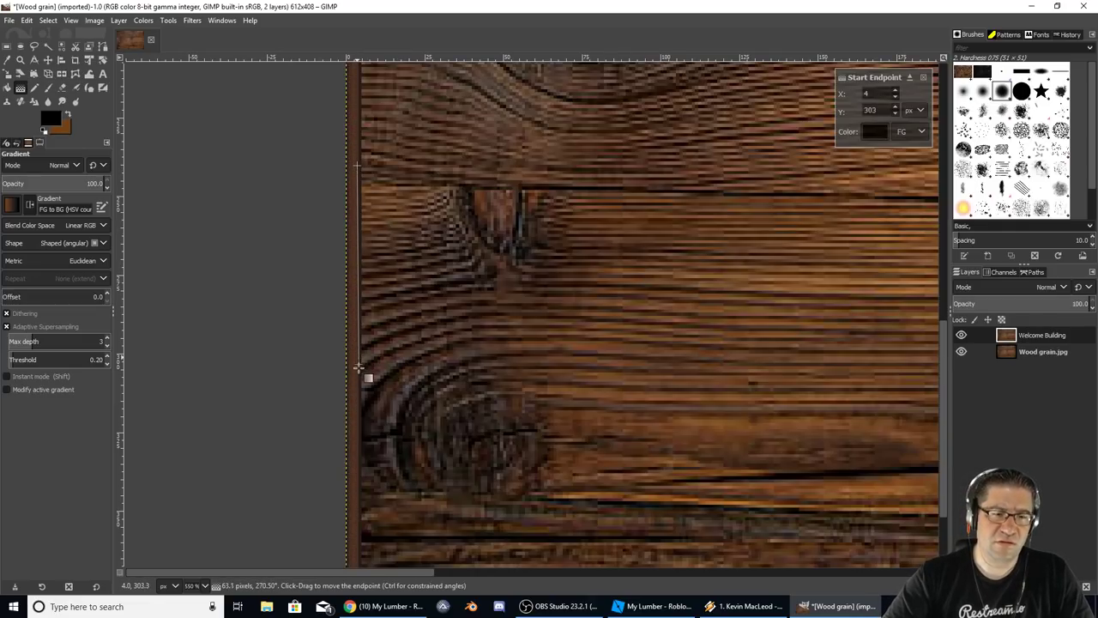
{"action": "left_click_drag", "start_coordinate": [322, 350], "coordinate": [543, 122]}
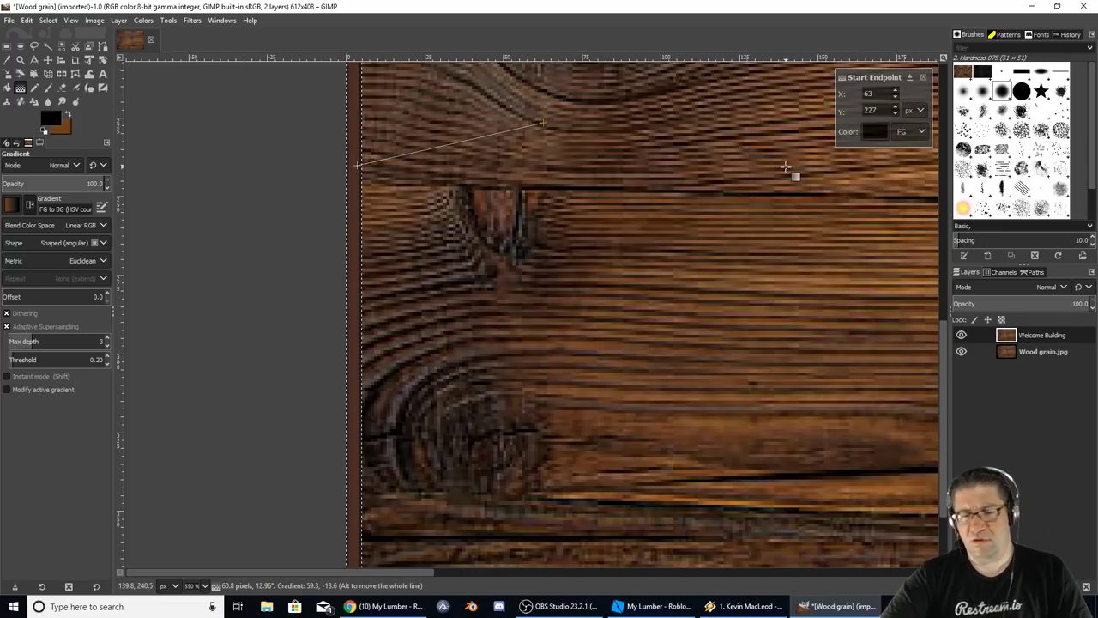
Cancel the unfinished gradient and zoom out to view the whole wood image.
{"action": "key", "text": "Return"}
{"action": "scroll", "coordinate": [665, 204], "scroll_direction": "down", "scroll_amount": 3, "text": "ctrl"}
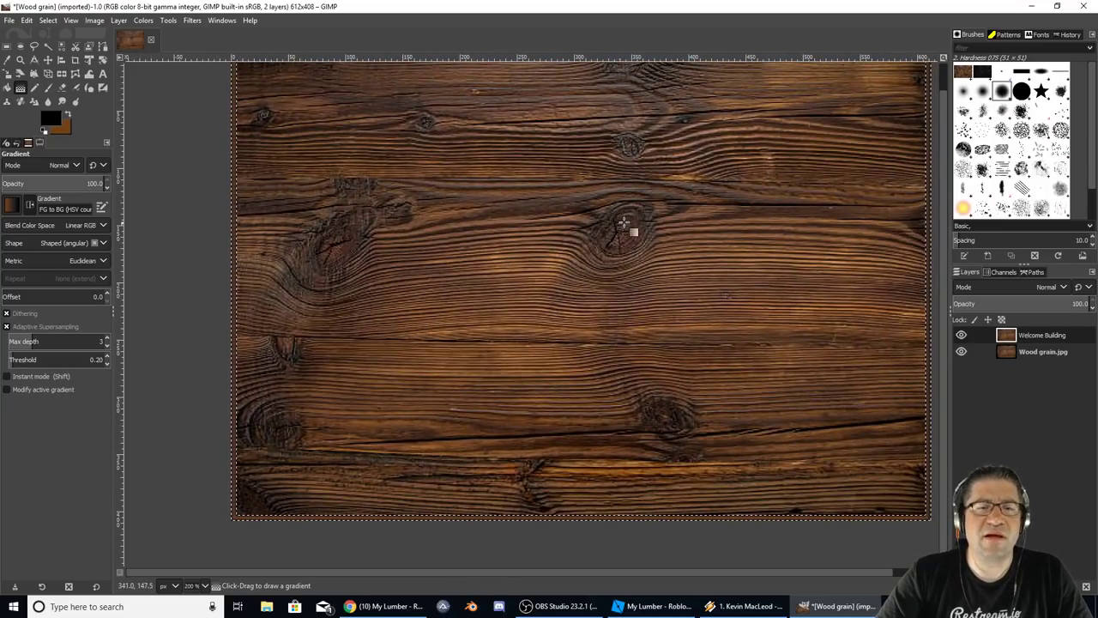
{"action": "scroll", "coordinate": [629, 228], "scroll_direction": "down", "scroll_amount": 2, "text": "ctrl"}
{"action": "scroll", "coordinate": [594, 247], "scroll_direction": "down", "scroll_amount": 1, "text": "ctrl"}
{"action": "middle_click_drag", "start_coordinate": [698, 228], "coordinate": [628, 256]}
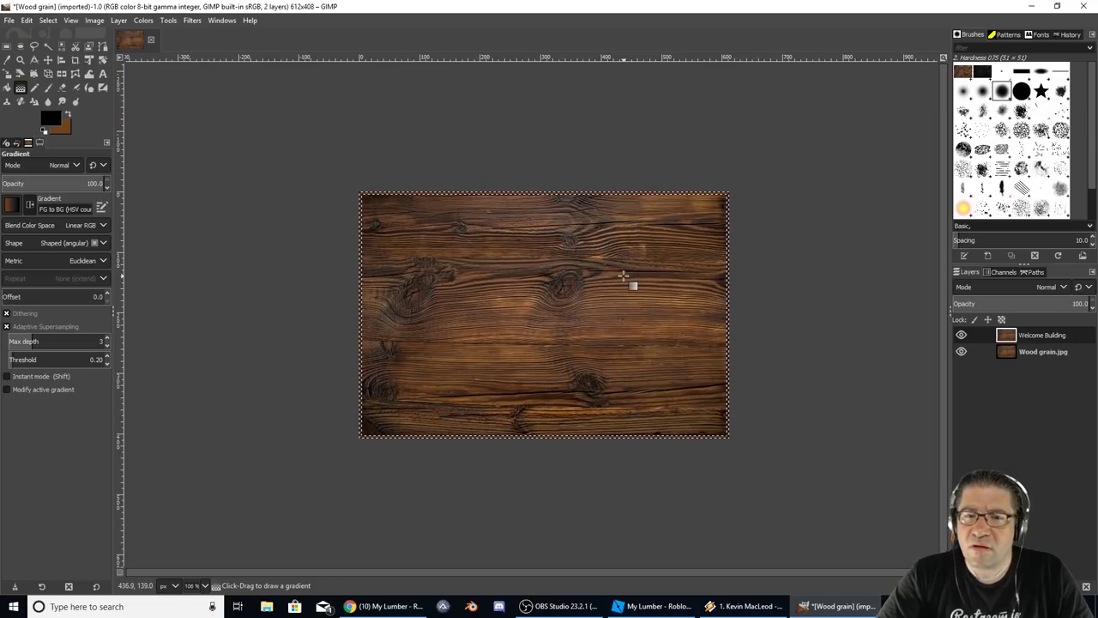
{"action": "scroll", "coordinate": [627, 277], "scroll_direction": "up", "scroll_amount": 2, "text": "ctrl"}
{"action": "scroll", "coordinate": [624, 276], "scroll_direction": "down", "scroll_amount": 3, "text": "ctrl"}
{"action": "scroll", "coordinate": [615, 309], "scroll_direction": "up", "scroll_amount": 1, "text": "ctrl"}
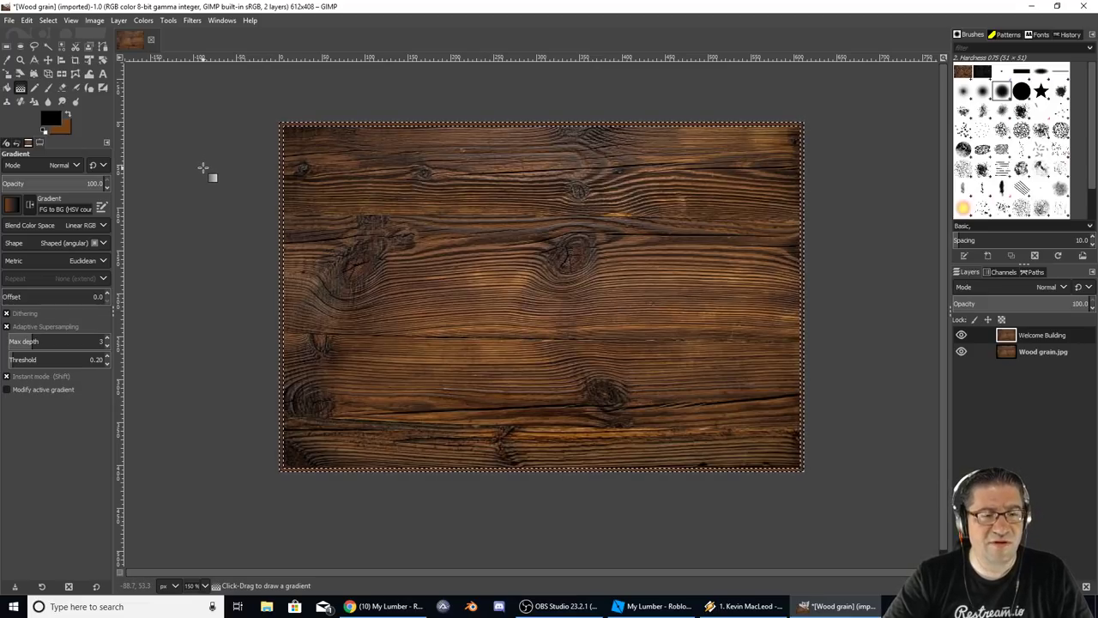
Save the image as the project file MenuBG.xcf.
{"action": "key", "text": "ctrl+s"}
{"action": "key", "text": "Right"}
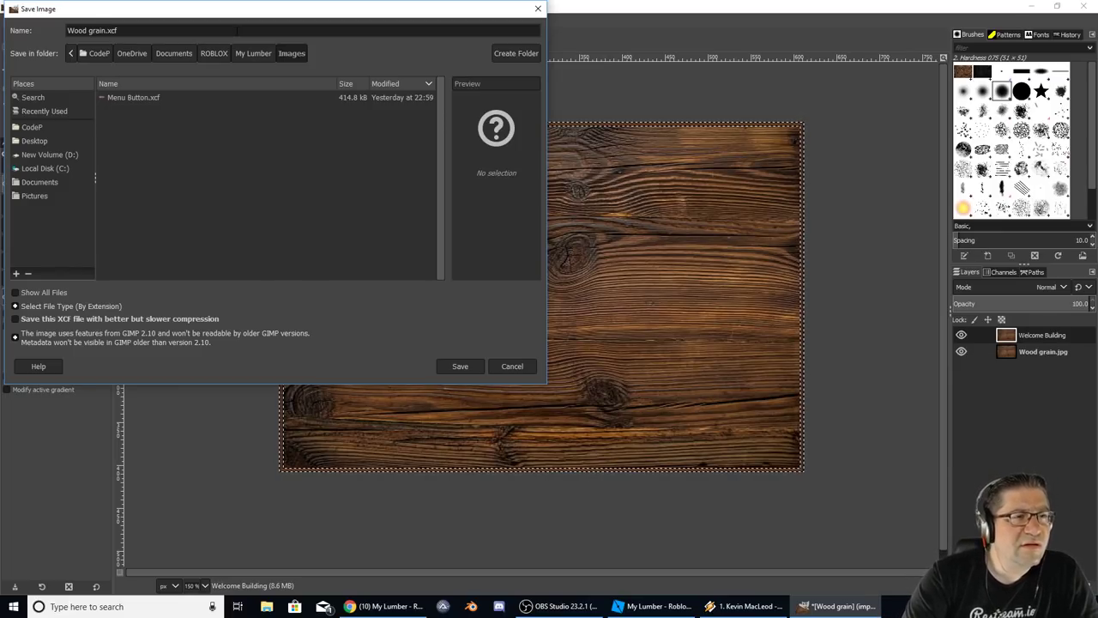
{"action": "key", "text": "BackSpace"}
{"action": "key", "text": "BackSpace"}
{"action": "key", "text": "BackSpace"}
{"action": "key", "text": "BackSpace"}
{"action": "key", "text": "BackSpace"}
{"action": "key", "text": "BackSpace"}
{"action": "key", "text": "BackSpace"}
{"action": "key", "text": "BackSpace"}
{"action": "key", "text": "BackSpace"}
{"action": "key", "text": "BackSpace"}
{"action": "type", "text": "Men"}
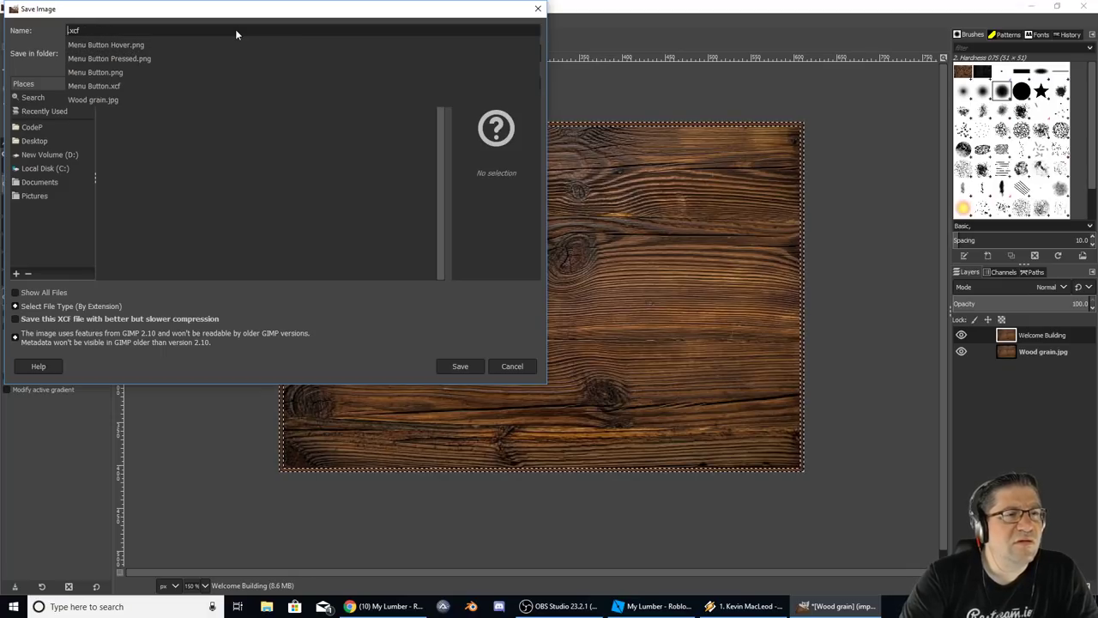
{"action": "type", "text": "uBG"}
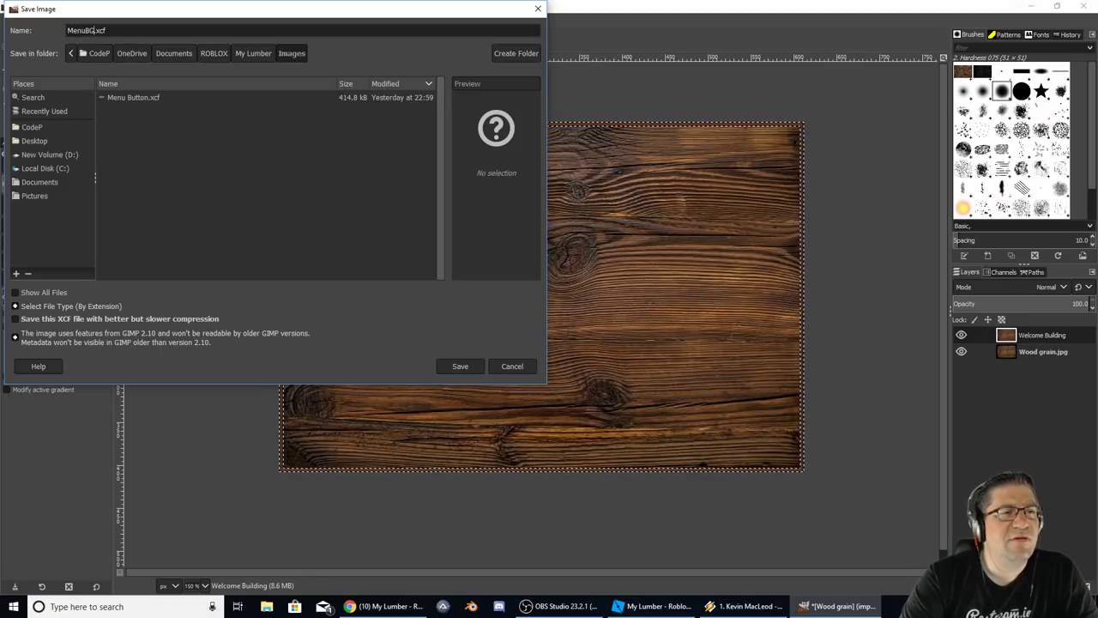
{"action": "key", "text": "Return"}
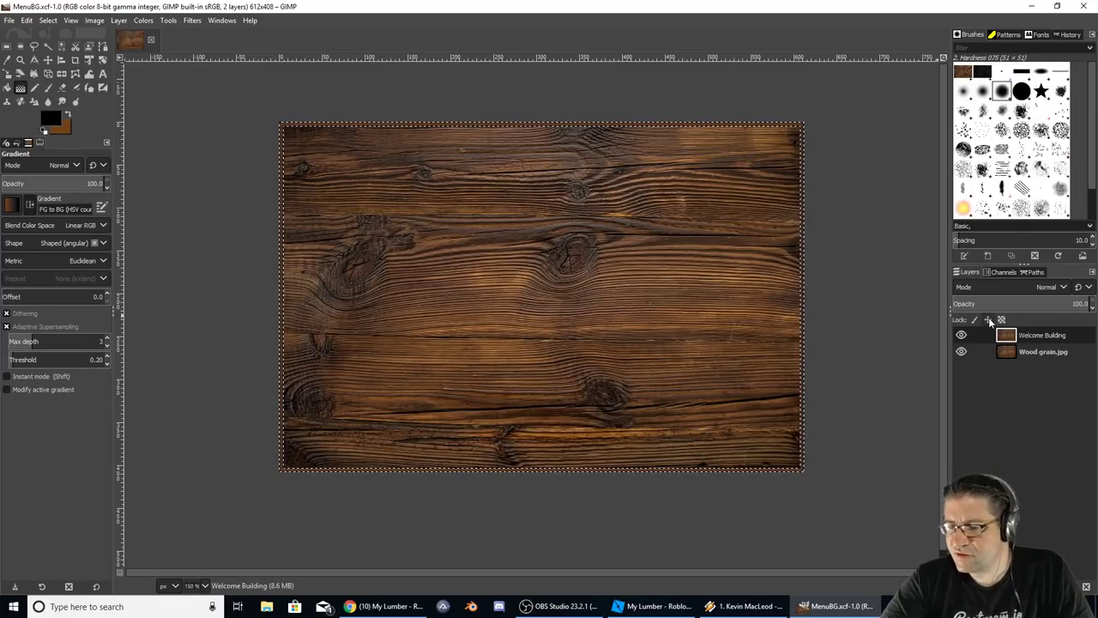
Check each layer's visibility, clear the selection, and begin exporting as MenuBG.png.
{"action": "left_click", "coordinate": [961, 351]}
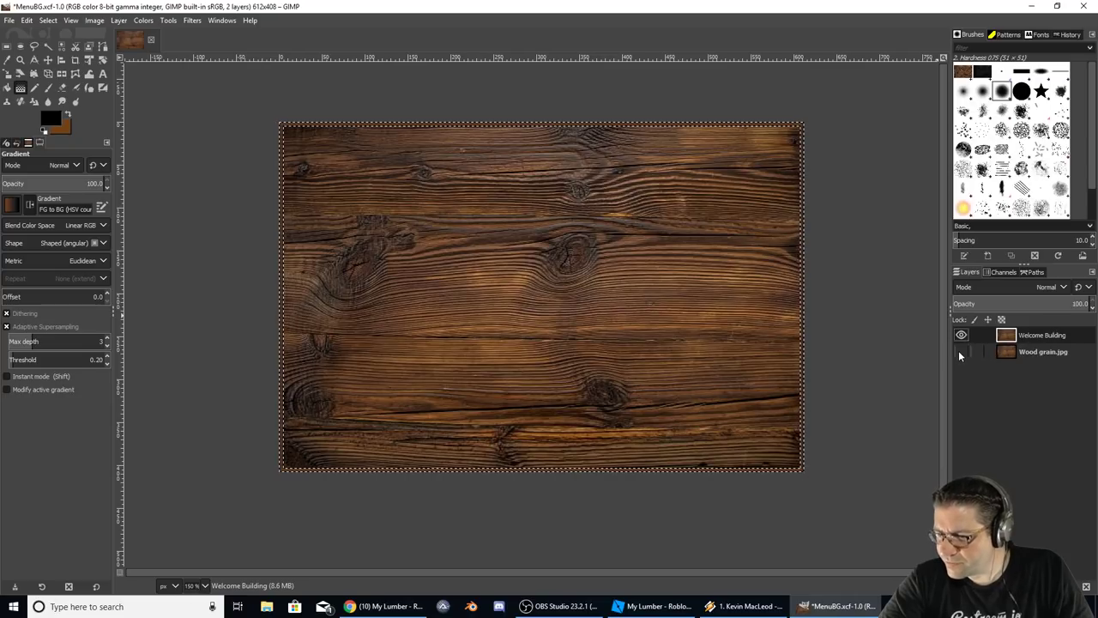
{"action": "left_click", "coordinate": [962, 335]}
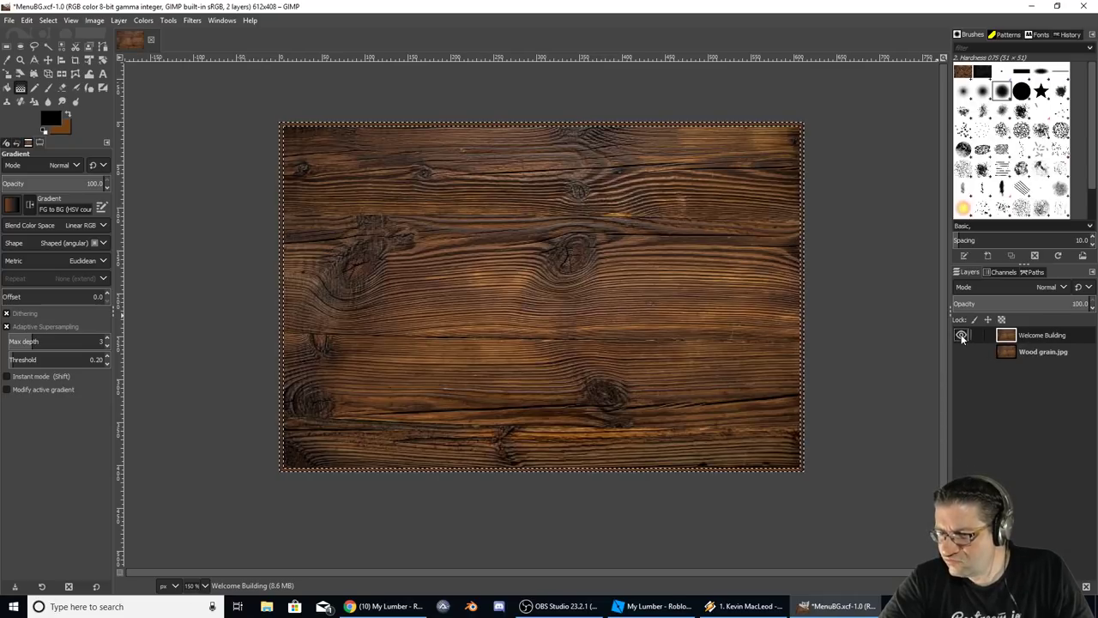
{"action": "left_click", "coordinate": [961, 334]}
{"action": "left_click", "coordinate": [961, 351]}
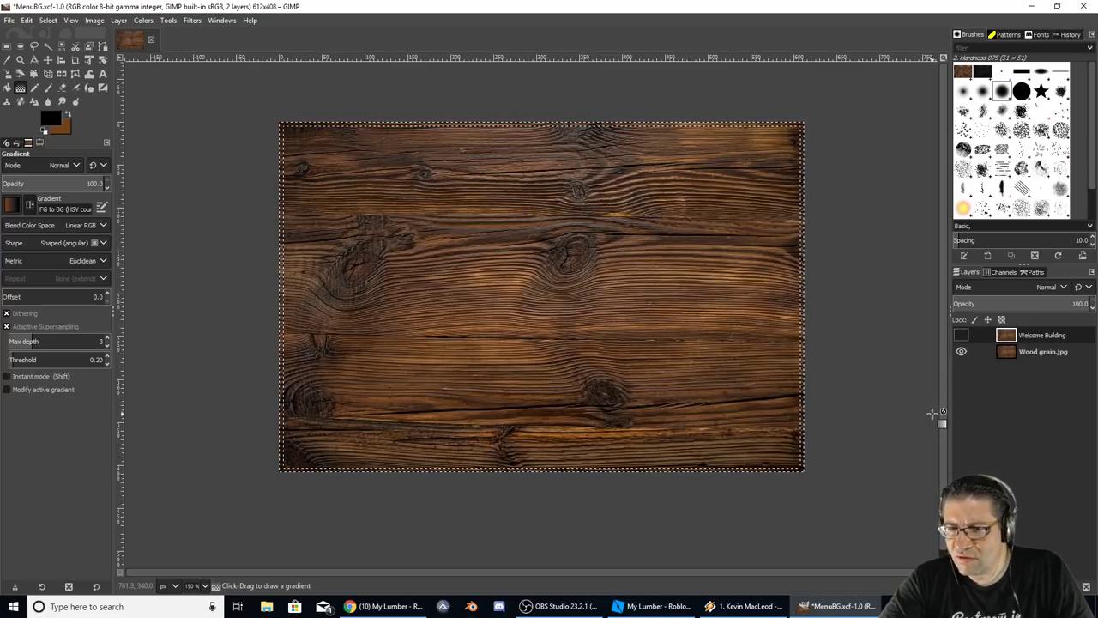
{"action": "left_click", "coordinate": [962, 335]}
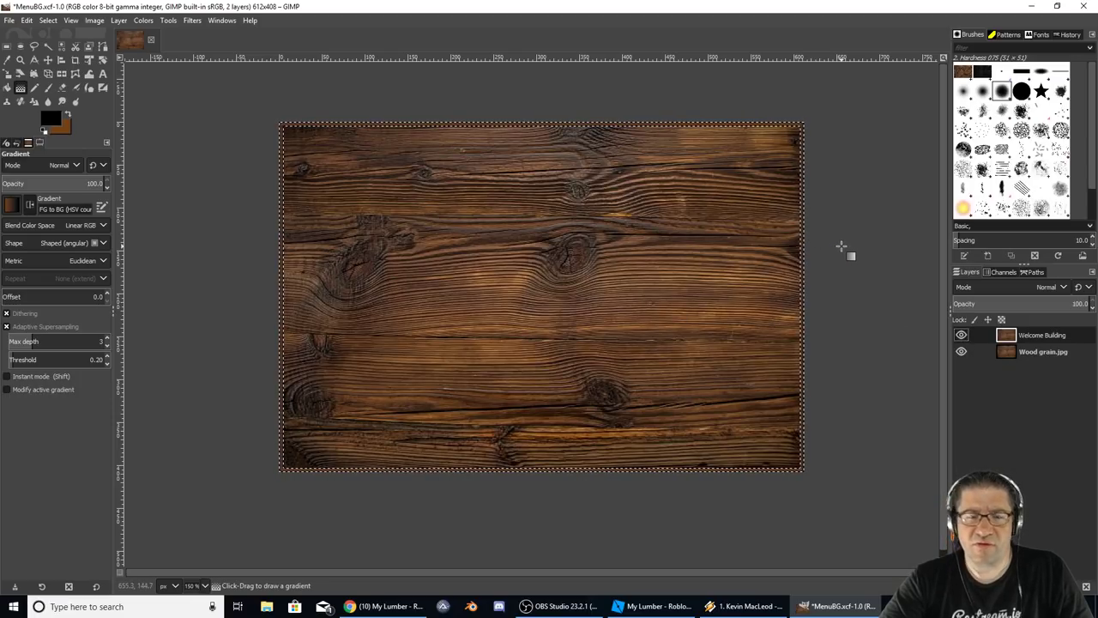
{"action": "key", "text": "ctrl+shift+a"}
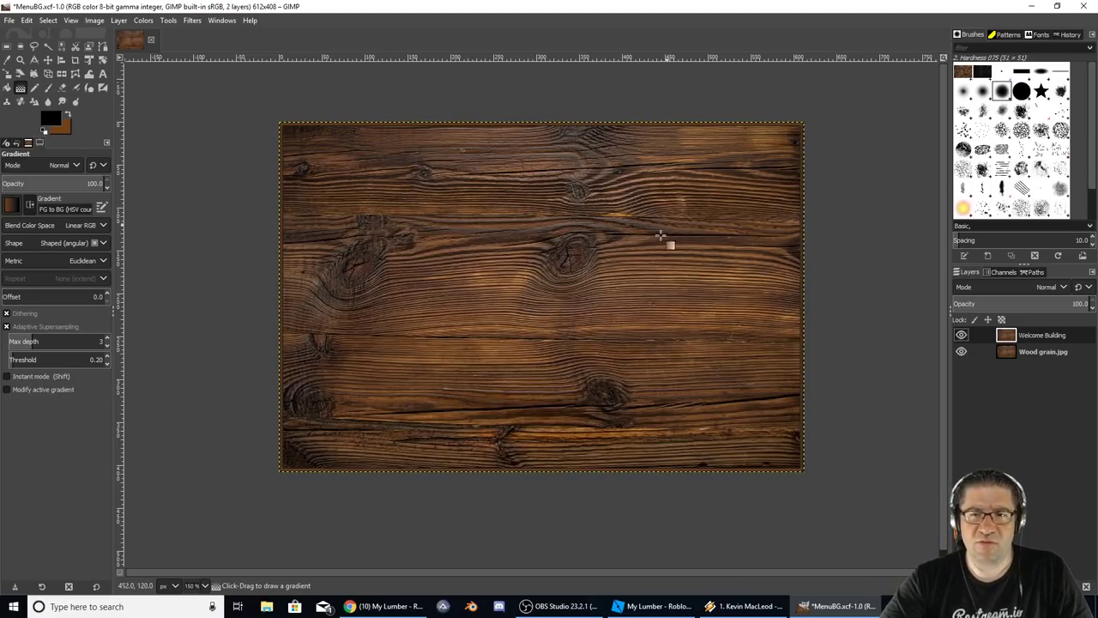
{"action": "key", "text": "ctrl+shift+e"}
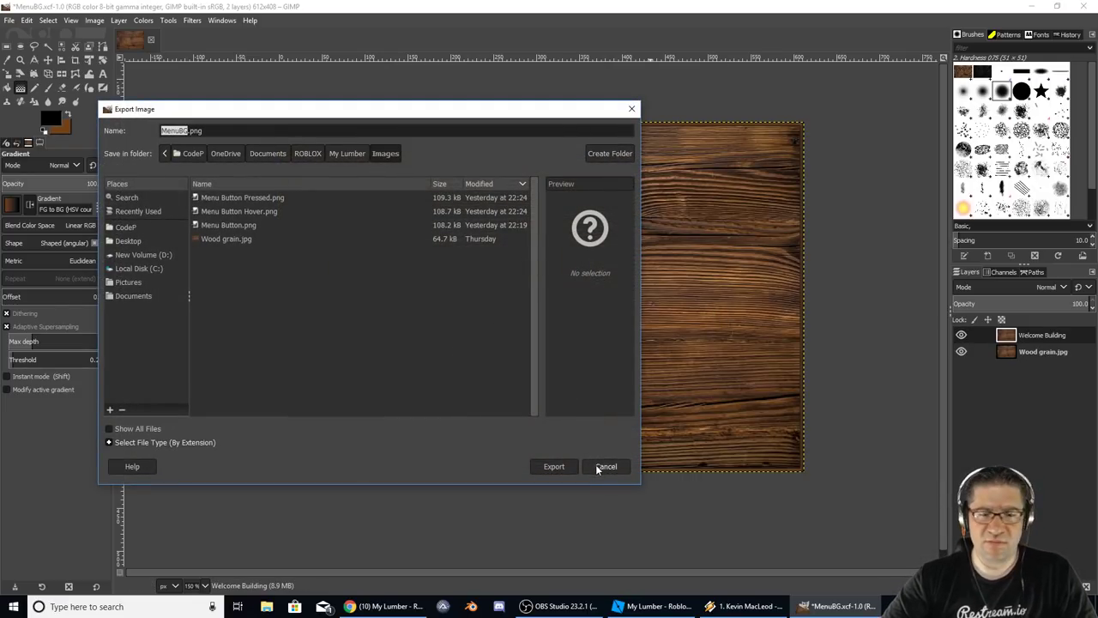
Export MenuBG.png with the default PNG settings, then return to Roblox Studio.
{"action": "left_click", "coordinate": [552, 466]}
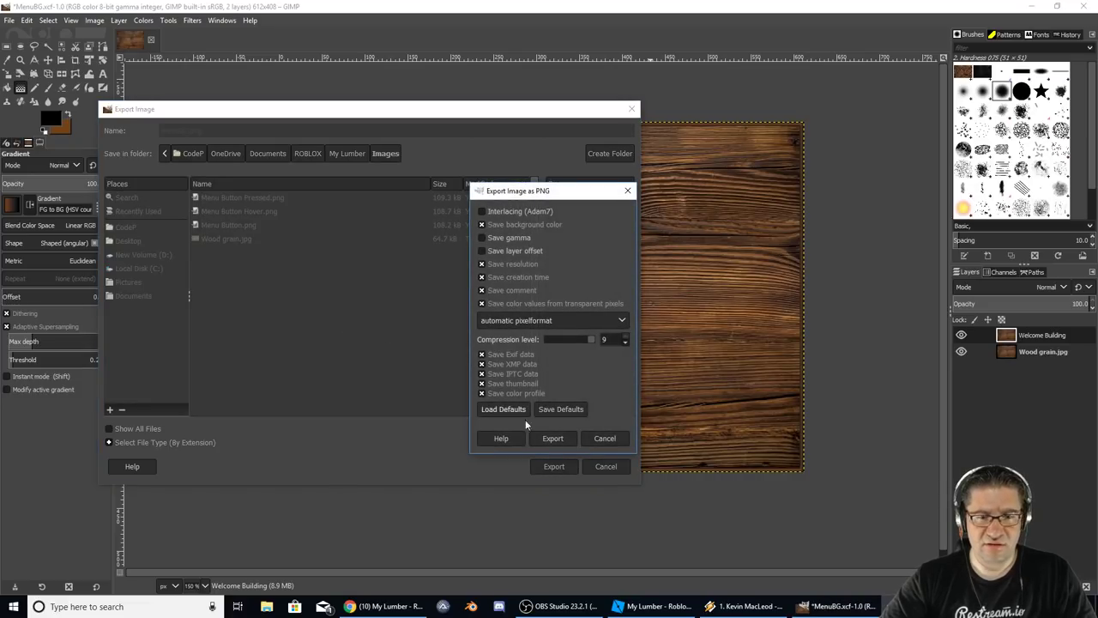
{"action": "left_click", "coordinate": [549, 435]}
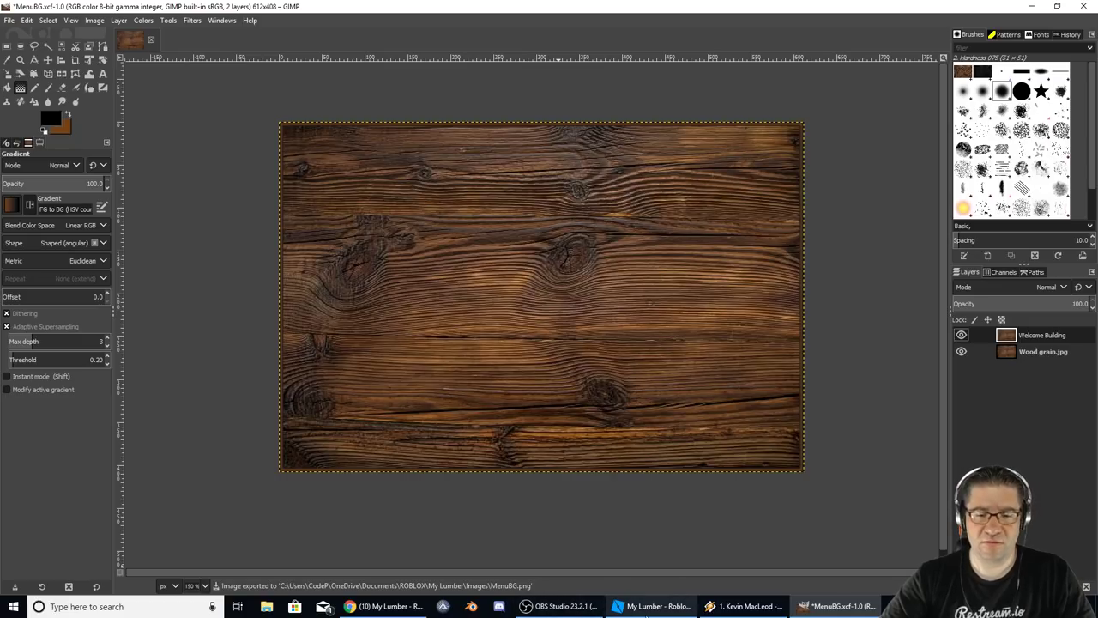
{"action": "left_click", "coordinate": [652, 606]}
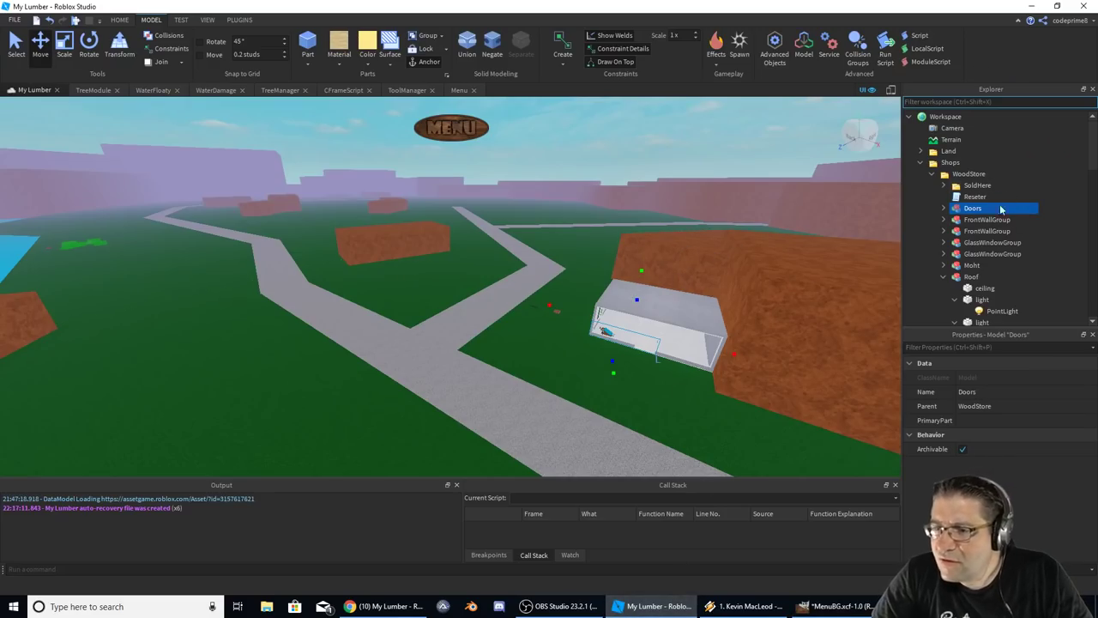
Collapse the Shops folder and Workspace tree, and orbit the camera over the map.
{"action": "scroll", "coordinate": [1001, 206], "scroll_direction": "down", "scroll_amount": 3}
{"action": "scroll", "coordinate": [998, 197], "scroll_direction": "up", "scroll_amount": 3}
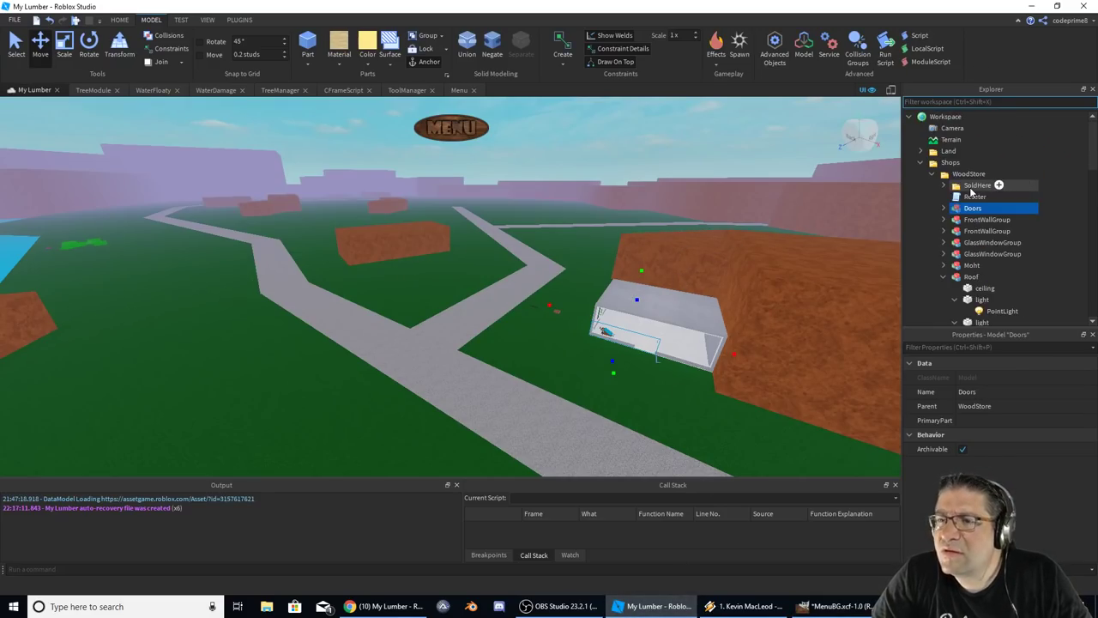
{"action": "left_click", "coordinate": [921, 162]}
{"action": "left_click", "coordinate": [909, 116]}
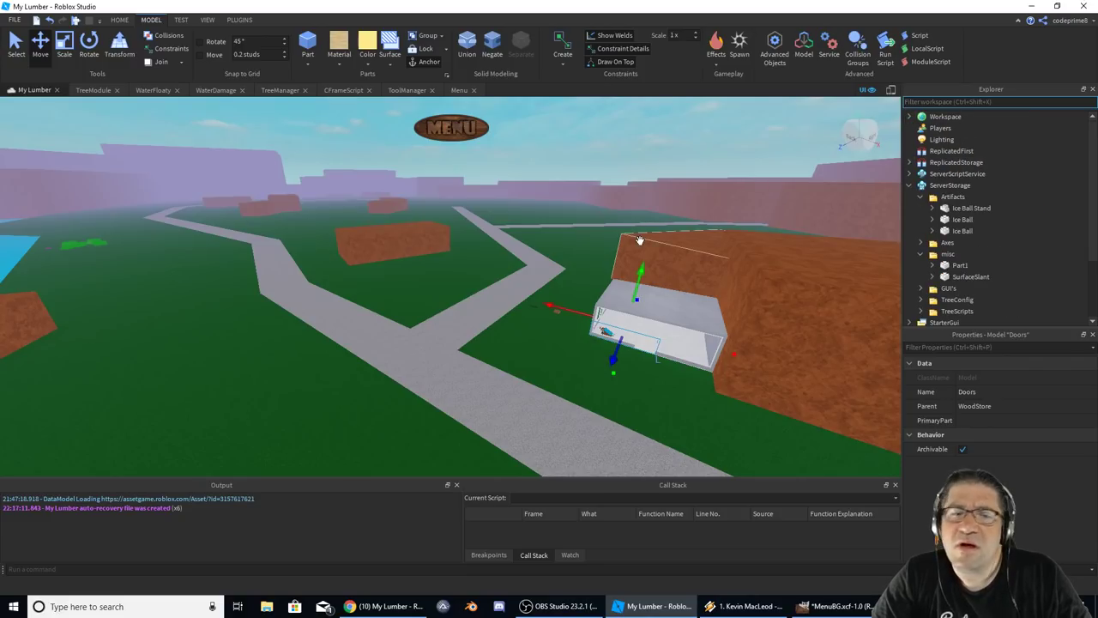
{"action": "right_click_drag", "start_coordinate": [638, 242], "coordinate": [637, 242]}
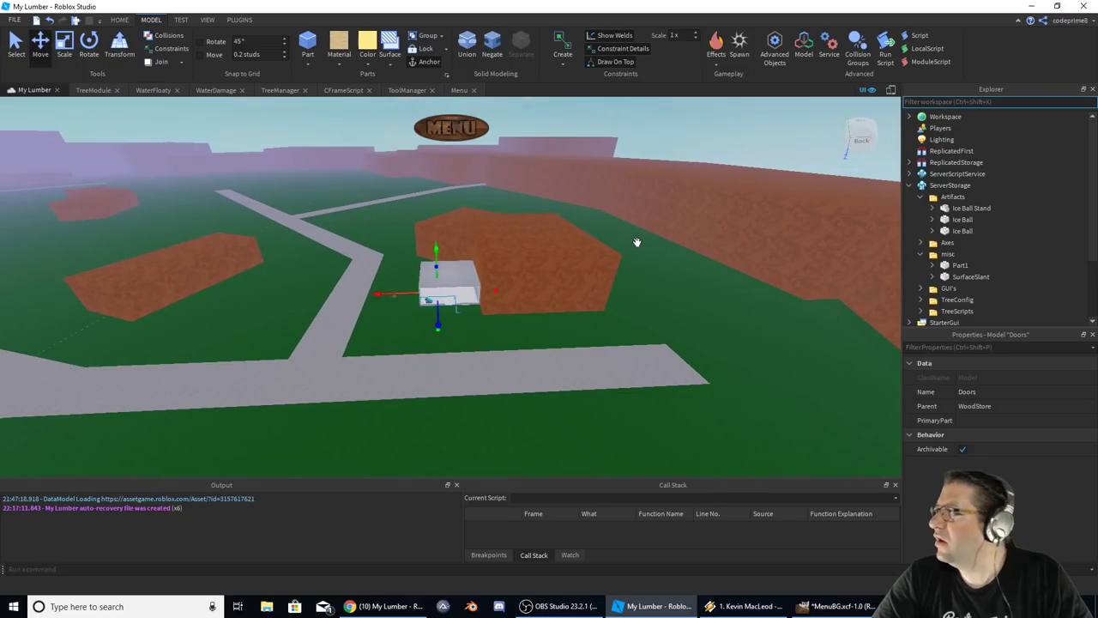
{"action": "right_click_drag", "start_coordinate": [637, 242], "coordinate": [636, 242]}
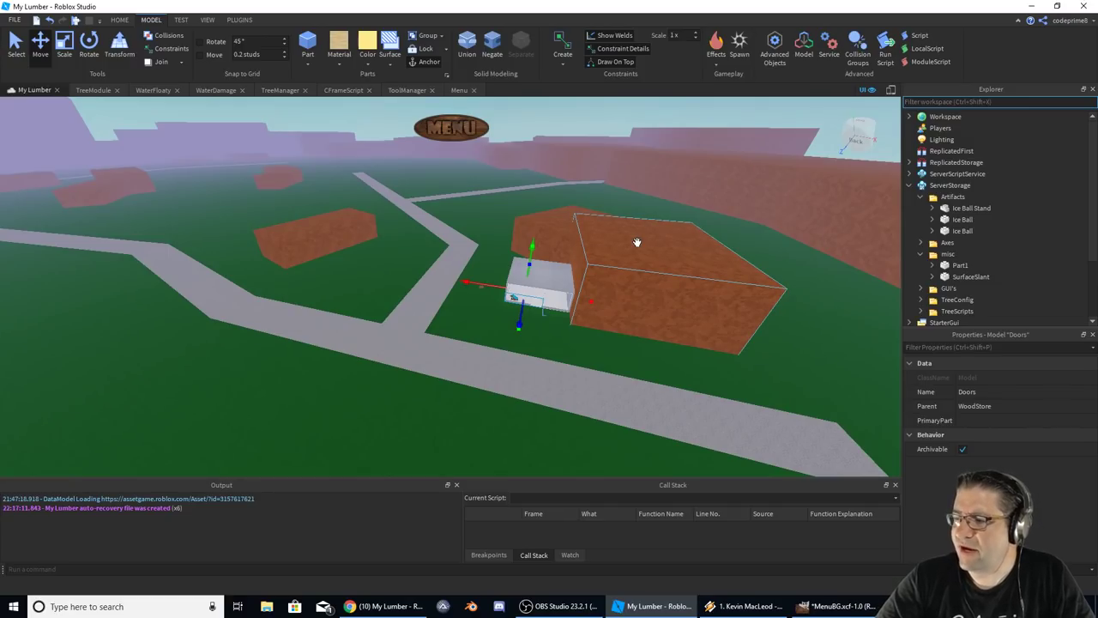
{"action": "right_click_drag", "start_coordinate": [636, 242], "coordinate": [528, 174]}
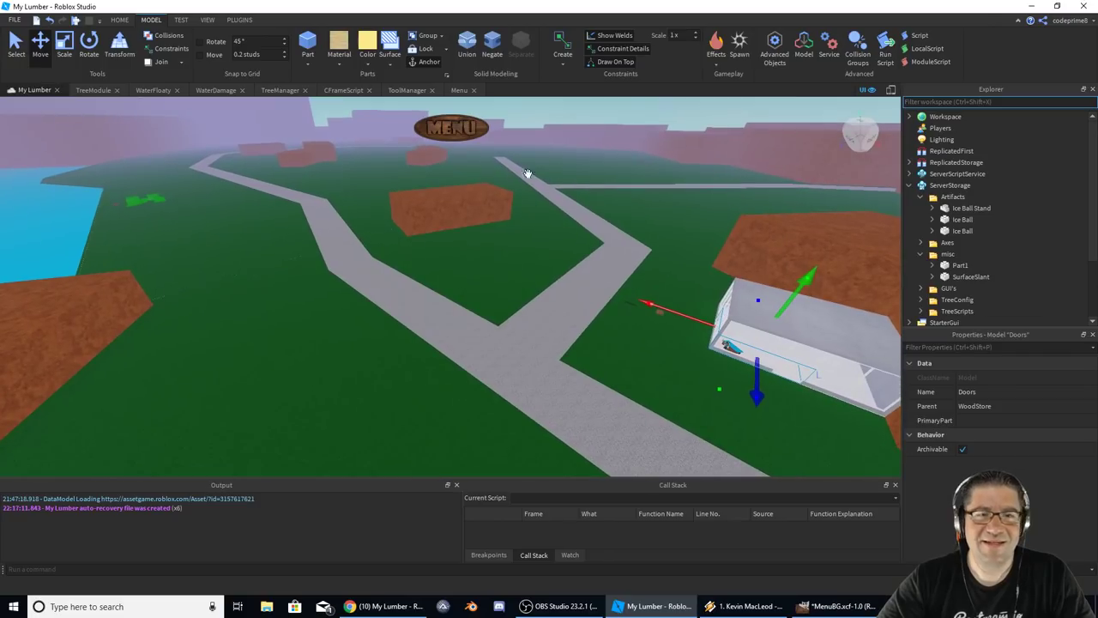
Expand StarterGui and its Menu GUI, then select the btnMenu image button.
{"action": "left_click", "coordinate": [909, 117]}
{"action": "left_click", "coordinate": [908, 117]}
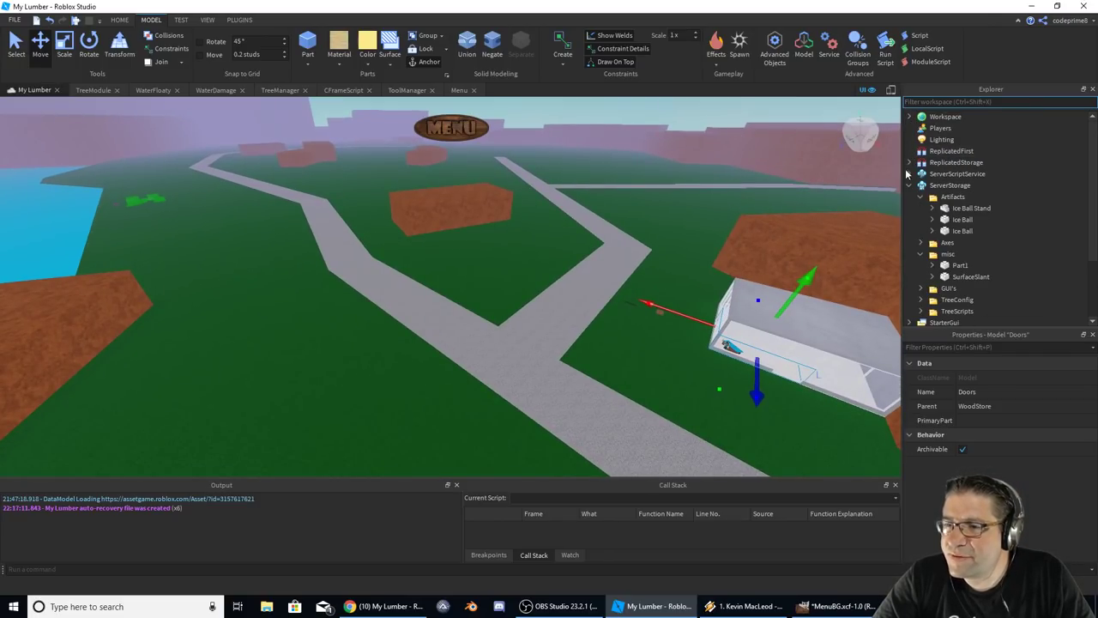
{"action": "left_click", "coordinate": [909, 185]}
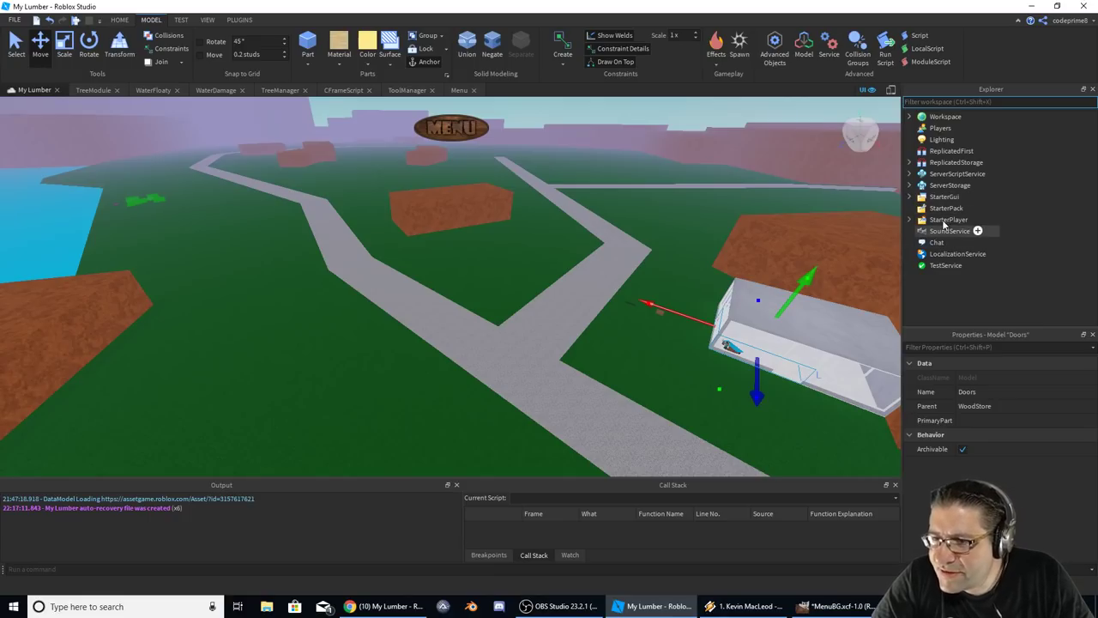
{"action": "left_click", "coordinate": [909, 196]}
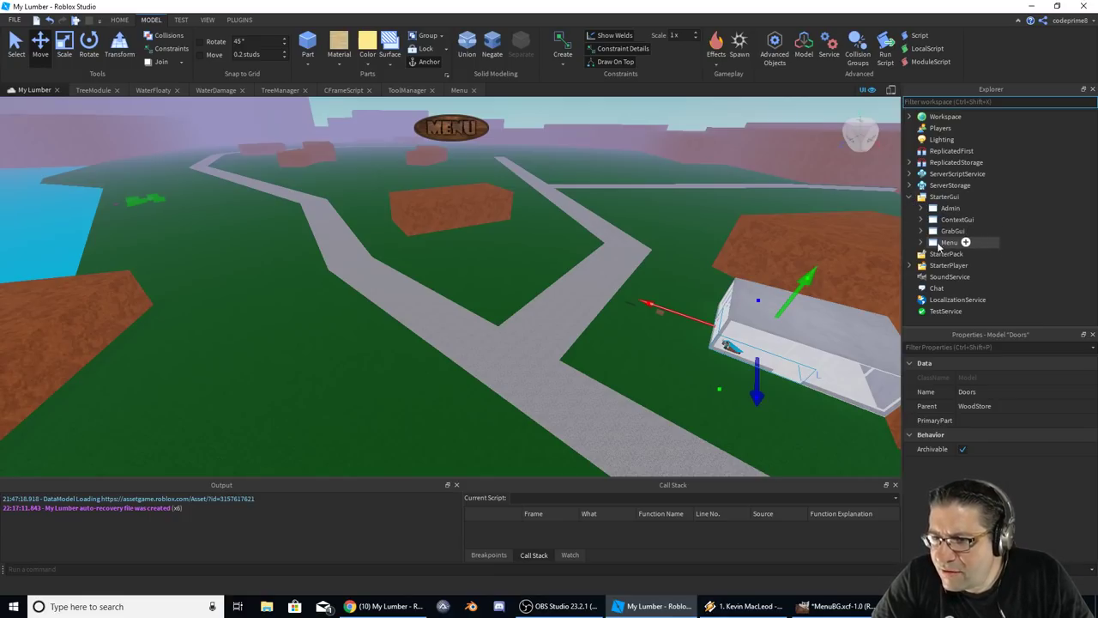
{"action": "left_click", "coordinate": [920, 243]}
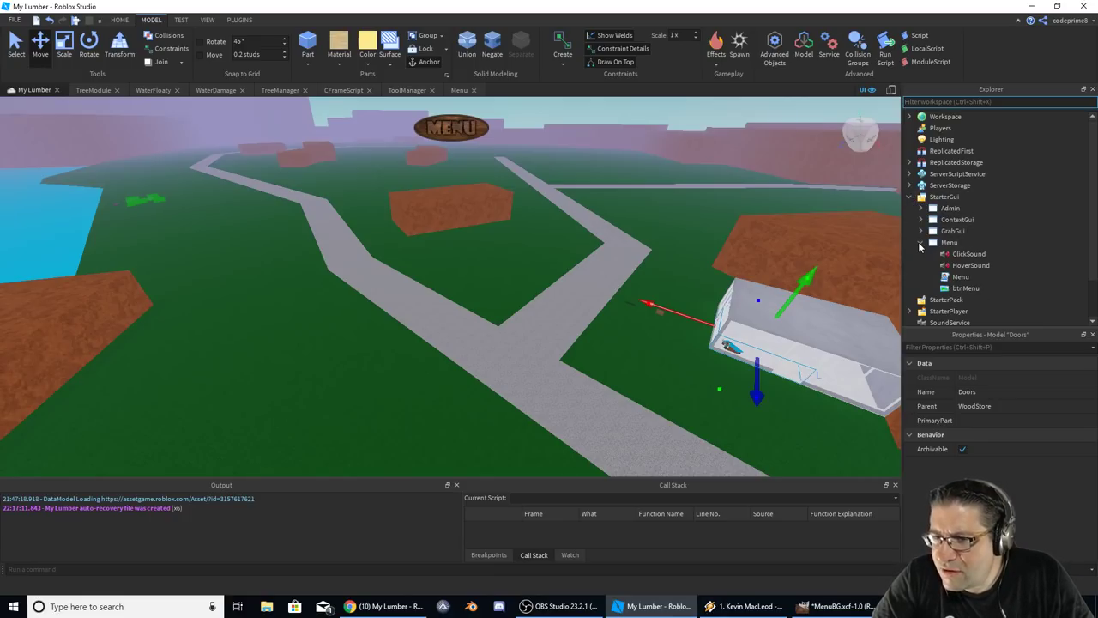
{"action": "left_click", "coordinate": [970, 289]}
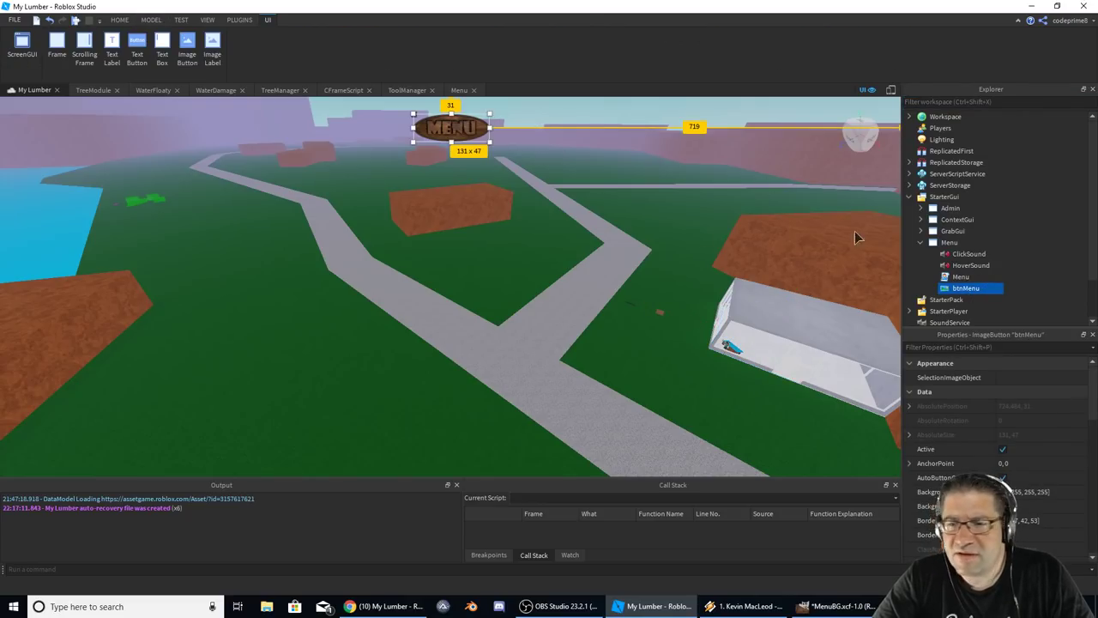
Insert a Frame into Menu and resize it to 265 x 249 below the MENU button.
{"action": "left_click", "coordinate": [966, 243]}
{"action": "type", "text": "frame"}
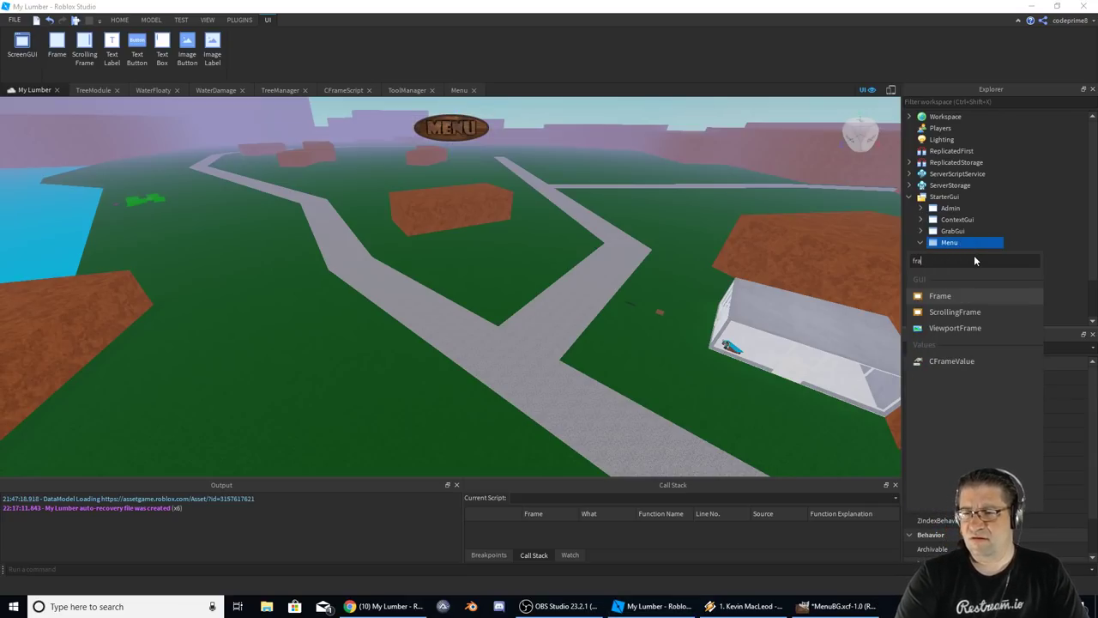
{"action": "key", "text": "Return"}
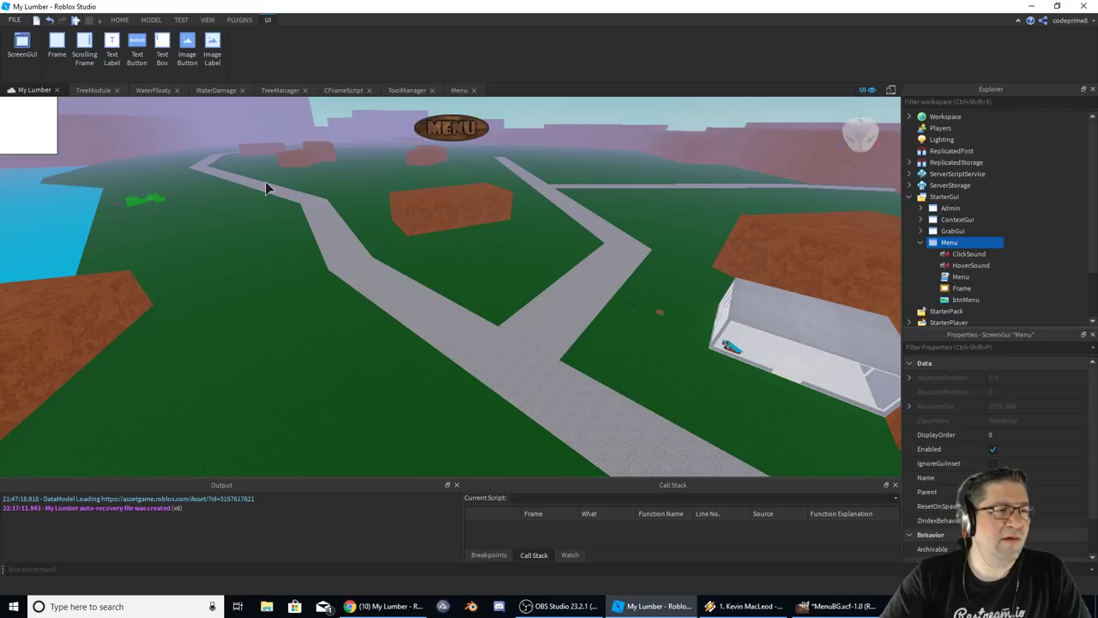
{"action": "left_click_drag", "start_coordinate": [32, 127], "coordinate": [329, 171]}
{"action": "left_click_drag", "start_coordinate": [437, 248], "coordinate": [466, 276]}
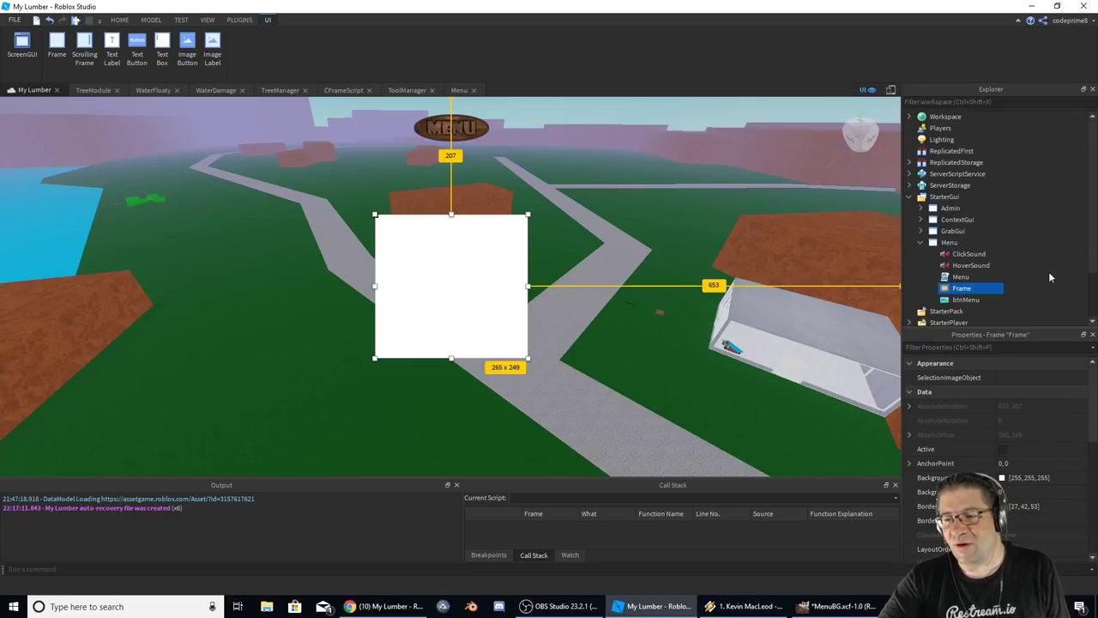
Set the new Frame's BackgroundTransparency to 1.
{"action": "left_click", "coordinate": [1021, 477]}
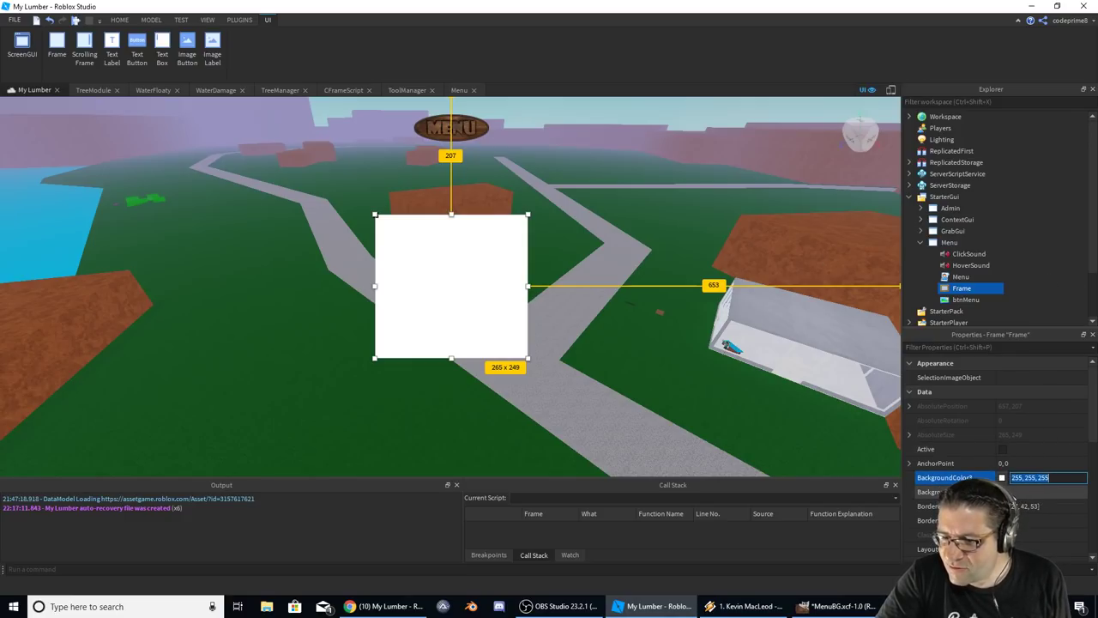
{"action": "left_click", "coordinate": [1042, 491]}
{"action": "type", "text": "1"}
{"action": "key", "text": "Return"}
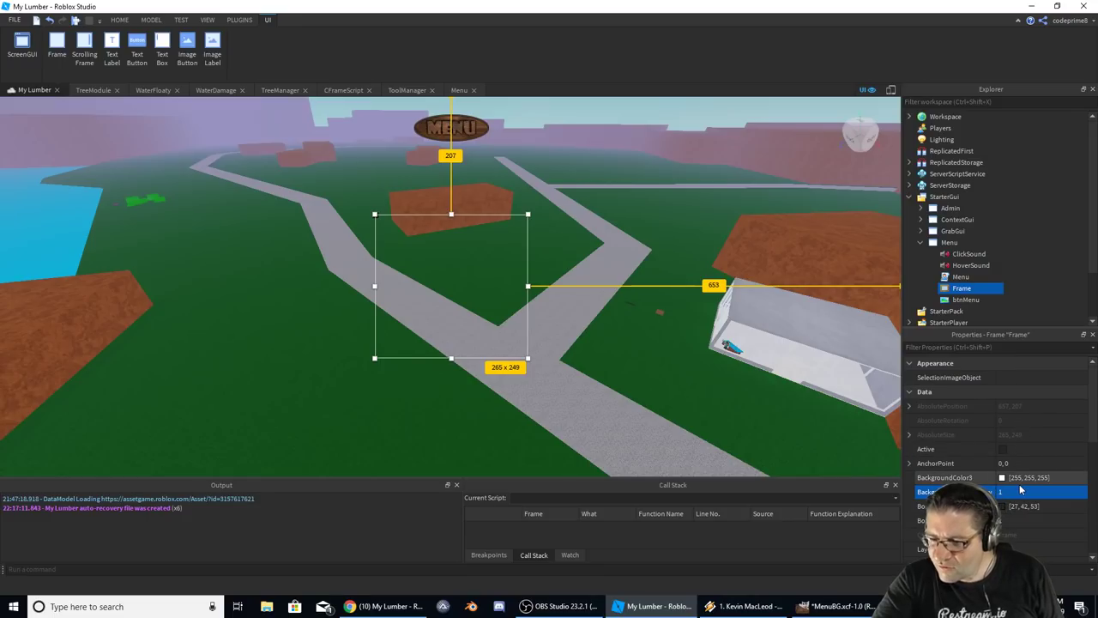
{"action": "scroll", "coordinate": [1034, 502], "scroll_direction": "down", "scroll_amount": 5}
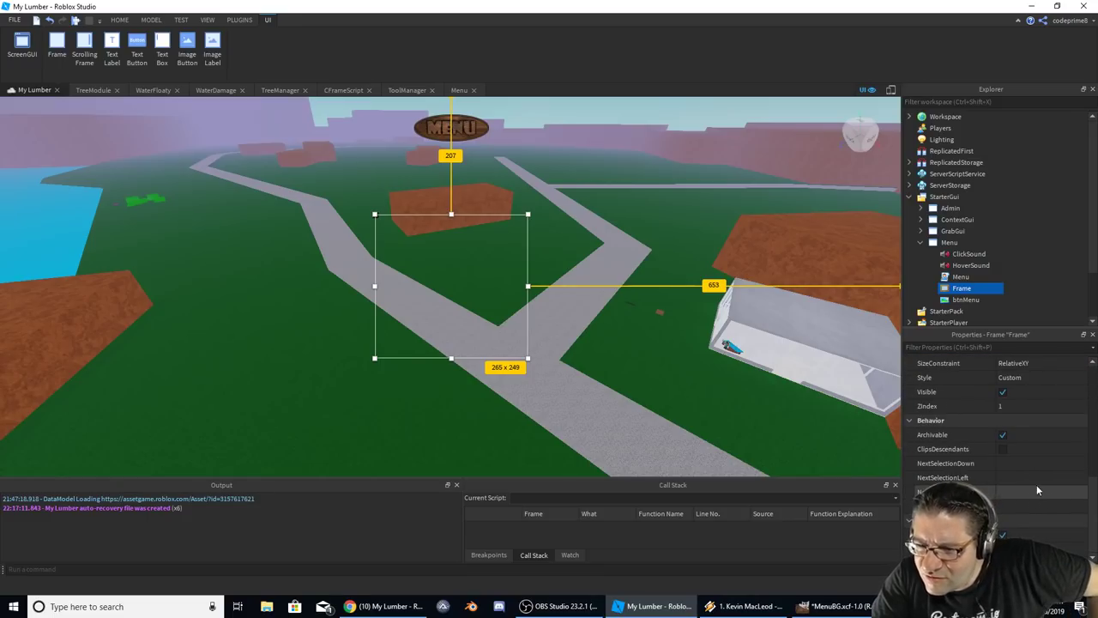
{"action": "scroll", "coordinate": [1004, 474], "scroll_direction": "up", "scroll_amount": 3}
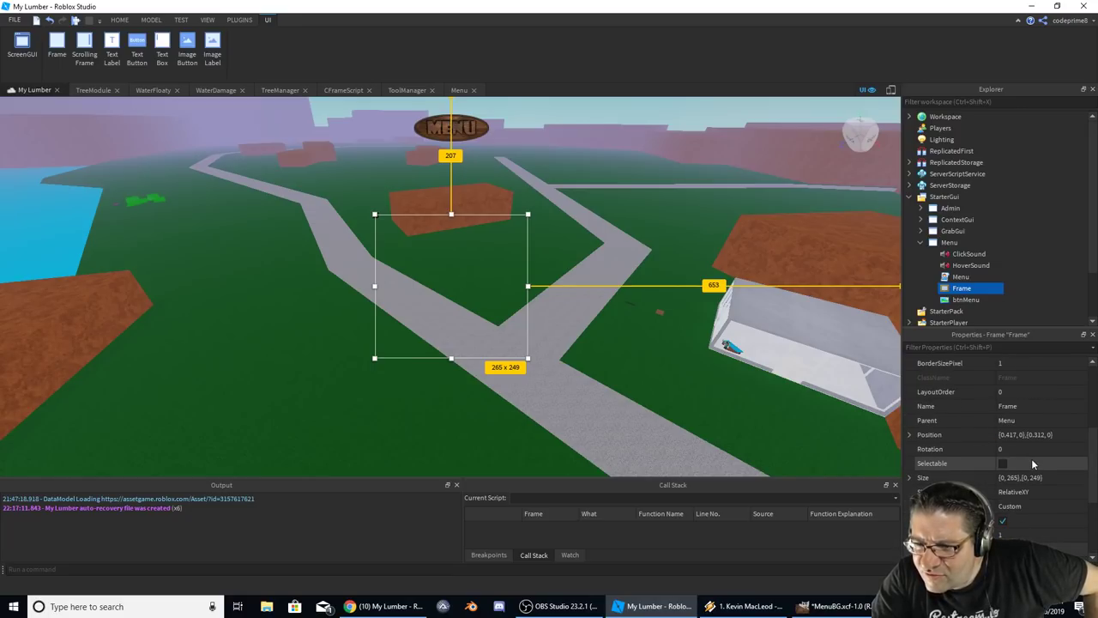
{"action": "scroll", "coordinate": [1032, 463], "scroll_direction": "up", "scroll_amount": 2}
{"action": "scroll", "coordinate": [1032, 463], "scroll_direction": "up", "scroll_amount": 3}
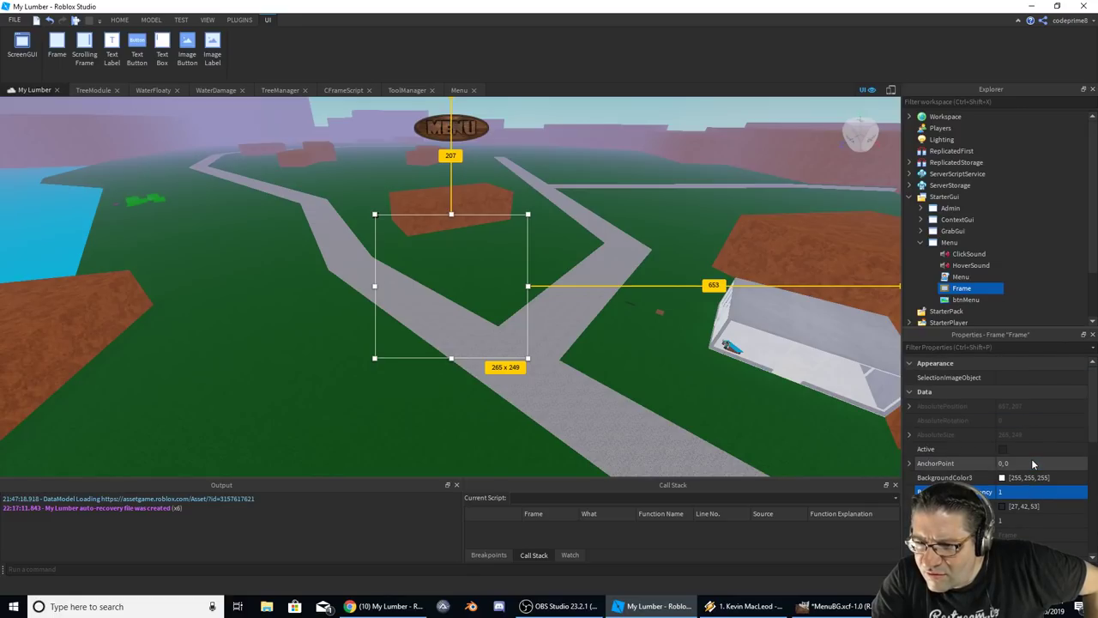
{"action": "scroll", "coordinate": [1032, 464], "scroll_direction": "down", "scroll_amount": 2}
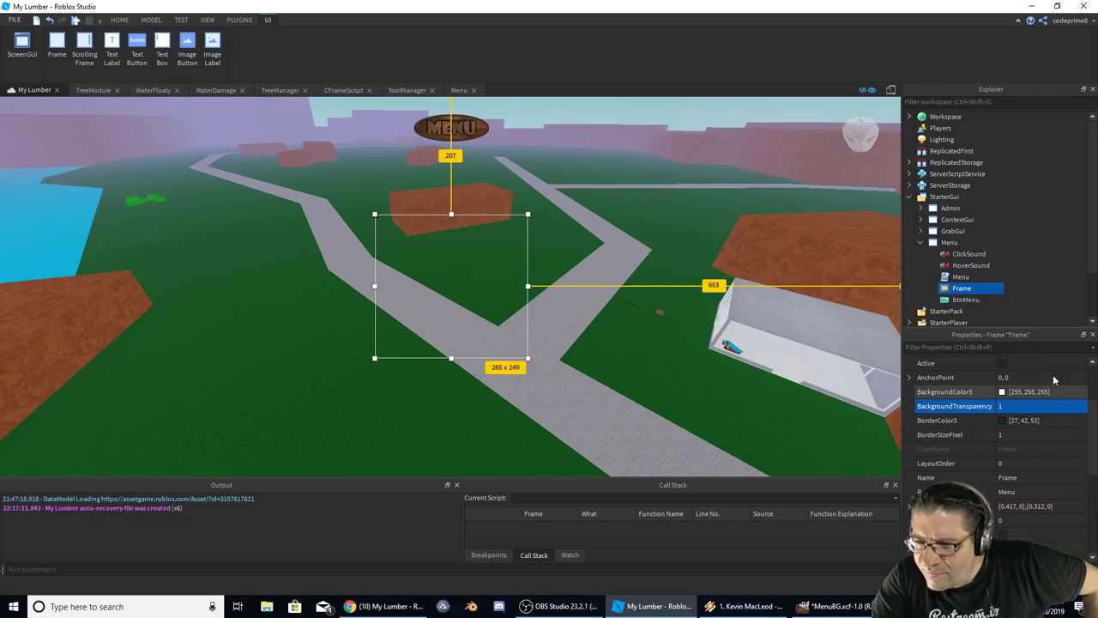
Rename the Frame to frmMenu.
{"action": "key", "text": "F2"}
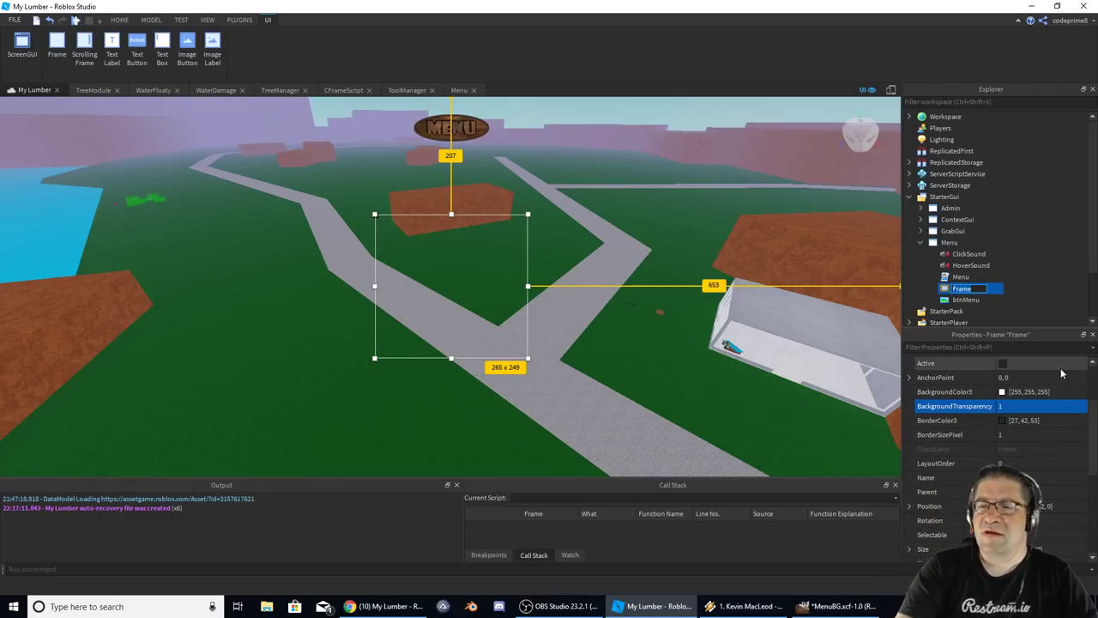
{"action": "type", "text": "frm"}
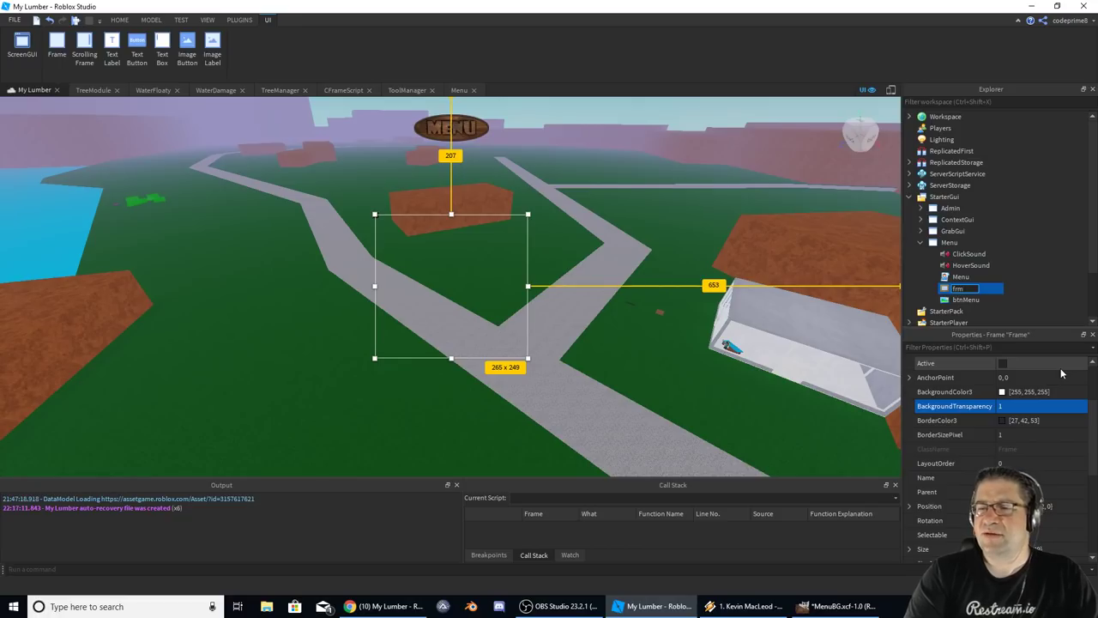
{"action": "type", "text": "Menu"}
{"action": "key", "text": "Return"}
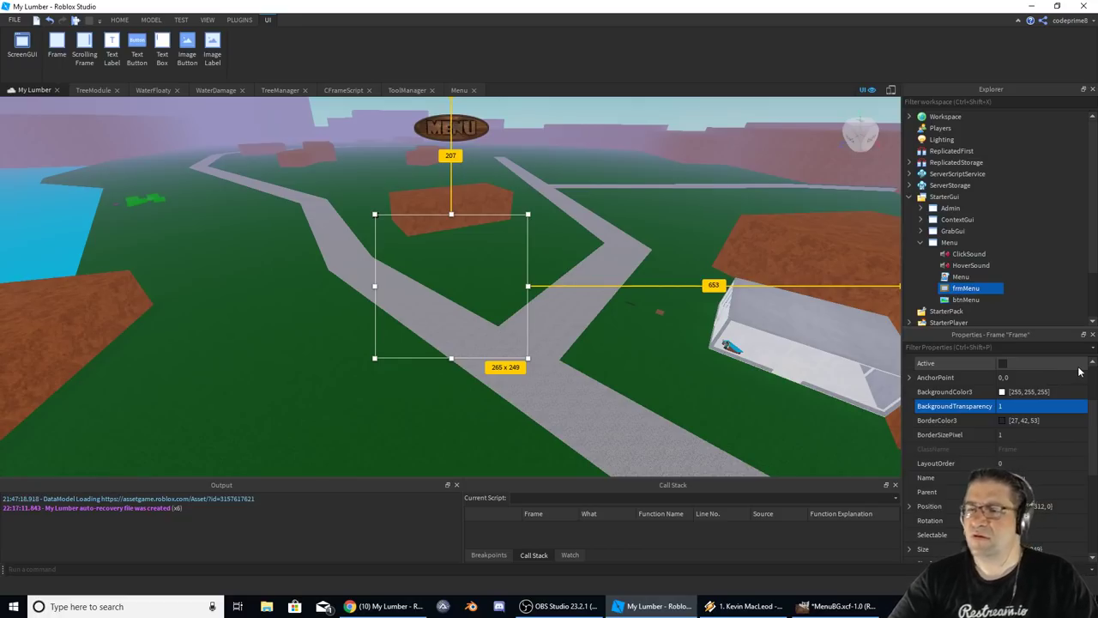
Insert an ImageLabel into frmMenu and resize it to fit inside the frame.
{"action": "left_click", "coordinate": [987, 288]}
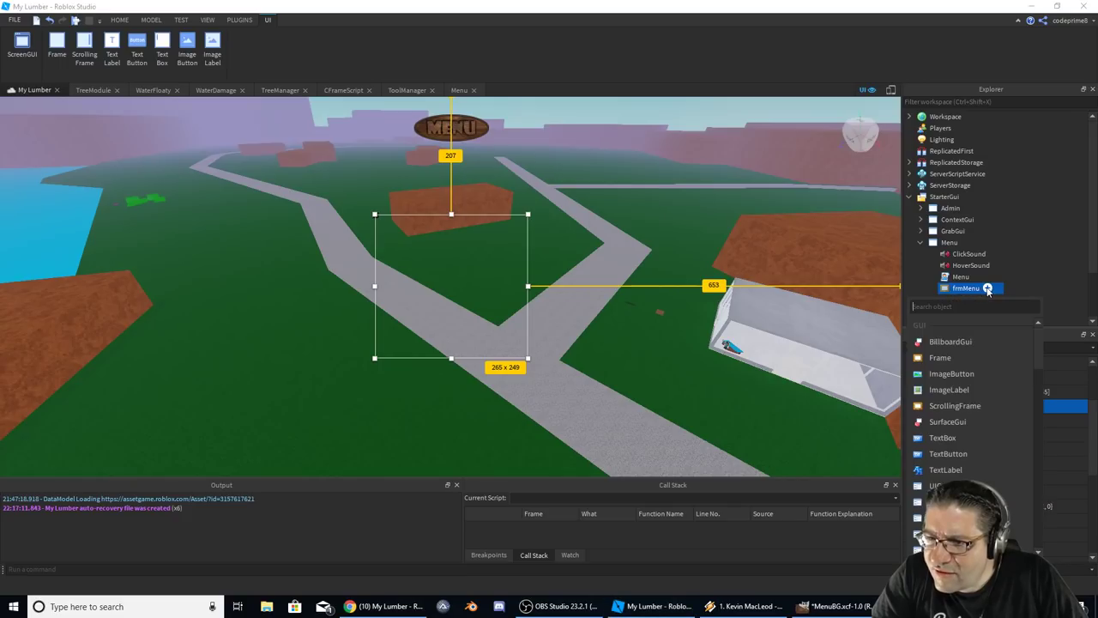
{"action": "left_click", "coordinate": [970, 390]}
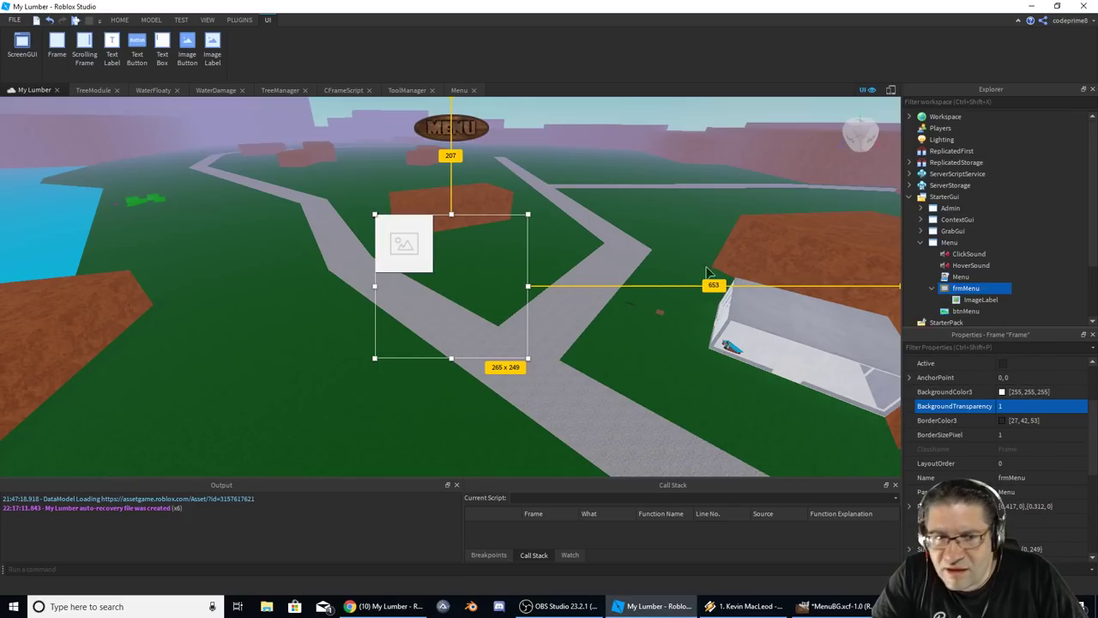
{"action": "left_click", "coordinate": [408, 248]}
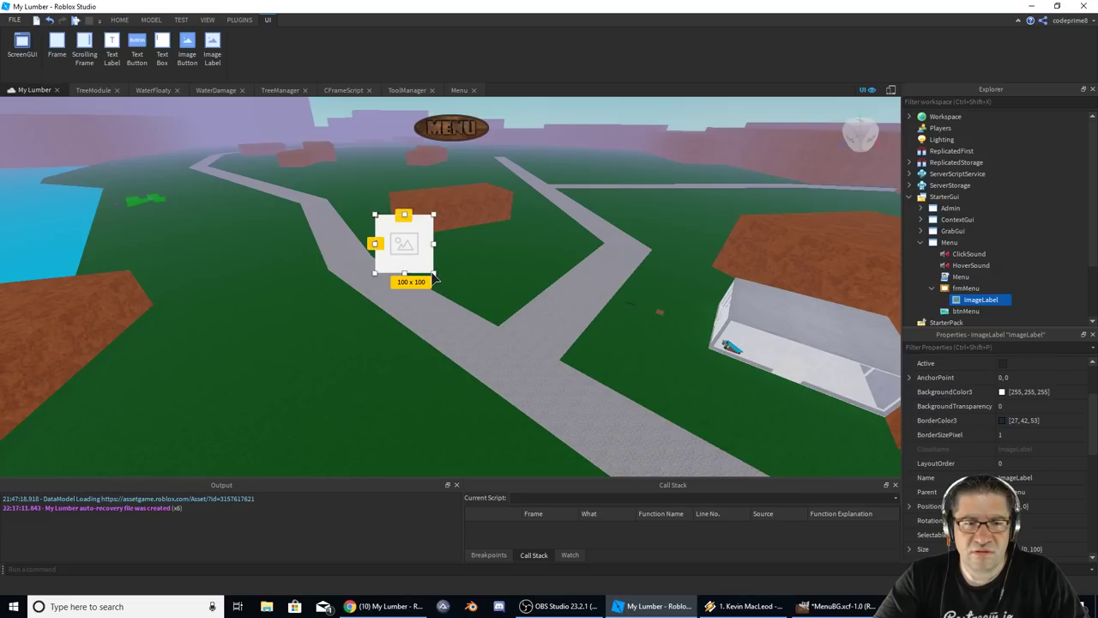
{"action": "left_click_drag", "start_coordinate": [431, 272], "coordinate": [544, 338]}
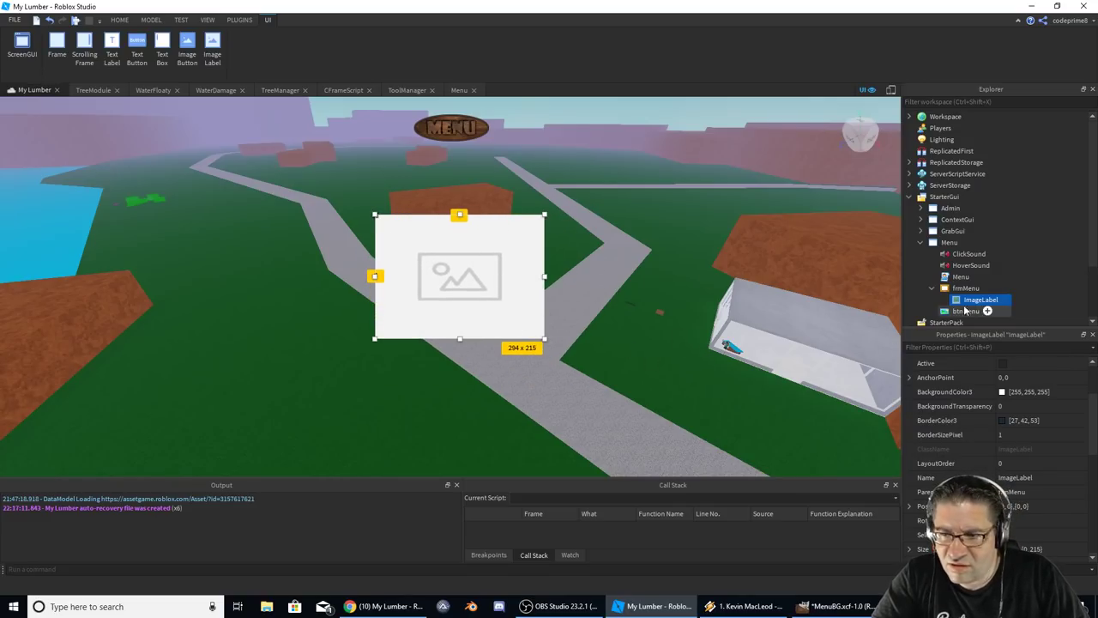
{"action": "left_click", "coordinate": [959, 276]}
{"action": "left_click", "coordinate": [964, 289]}
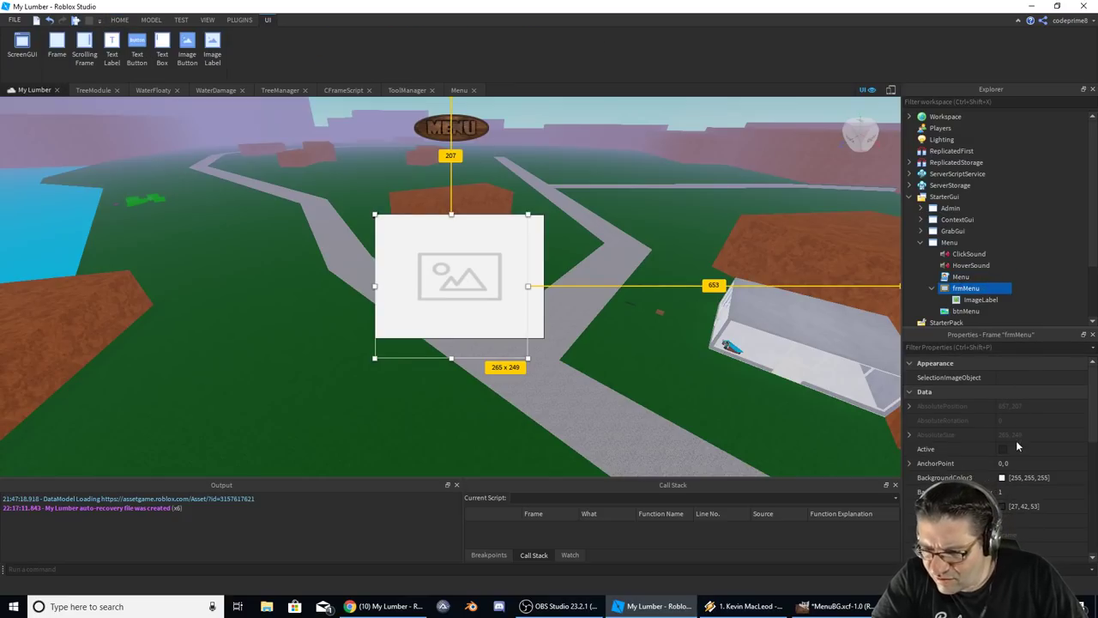
{"action": "mouse_move", "coordinate": [975, 294]}
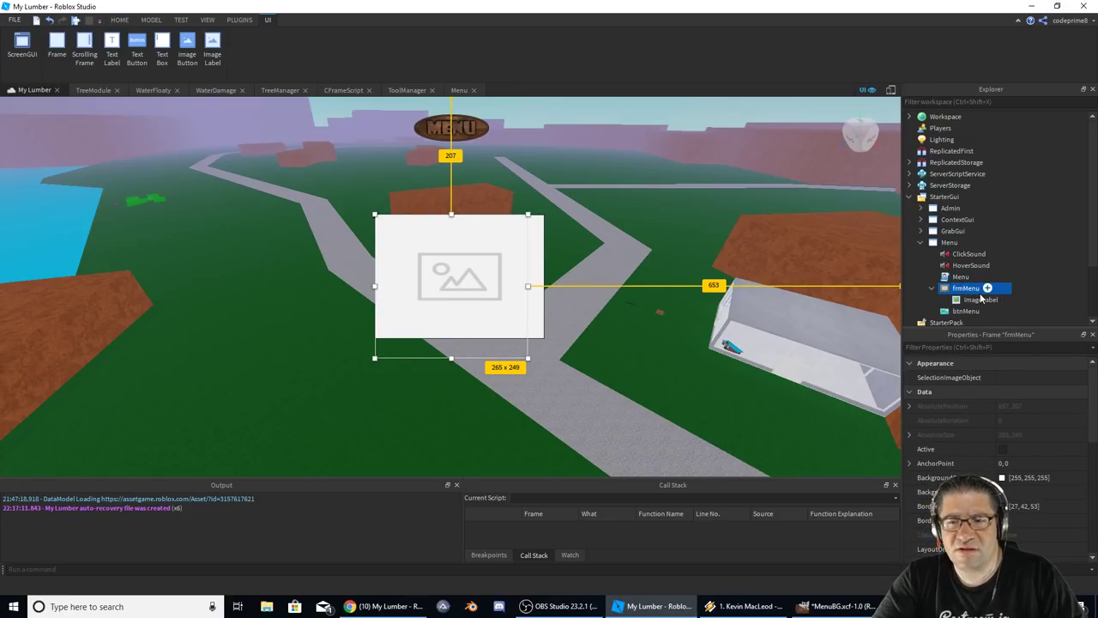
{"action": "left_click", "coordinate": [541, 335]}
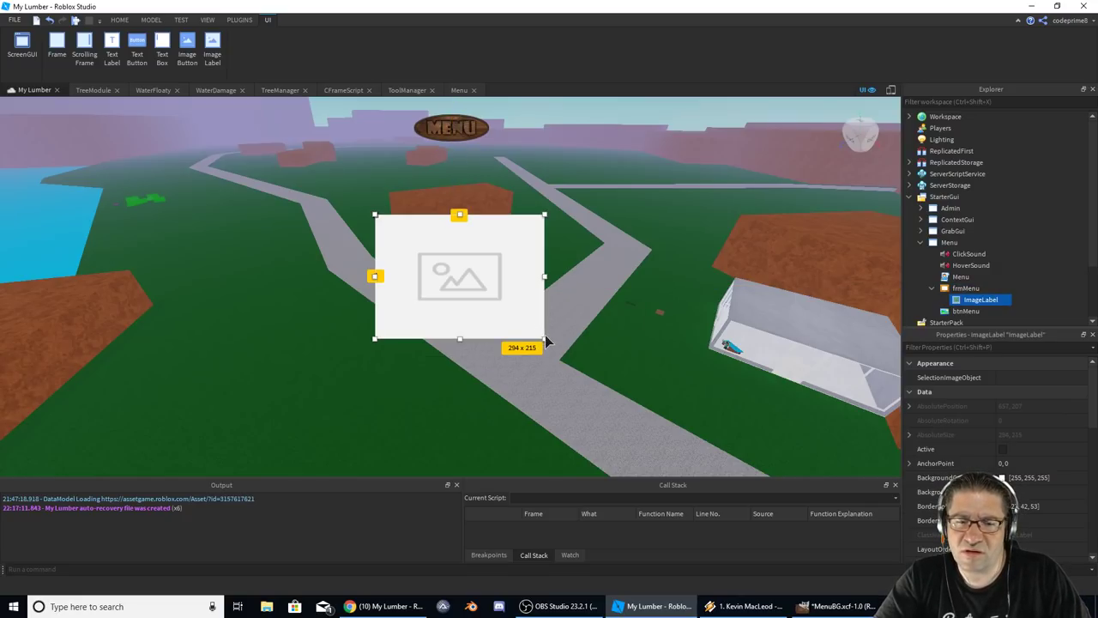
{"action": "left_click_drag", "start_coordinate": [543, 338], "coordinate": [520, 354]}
Select frmMenu, re-enter background transparency 1, and open its BackgroundColor3 colour picker.
{"action": "left_click", "coordinate": [966, 288]}
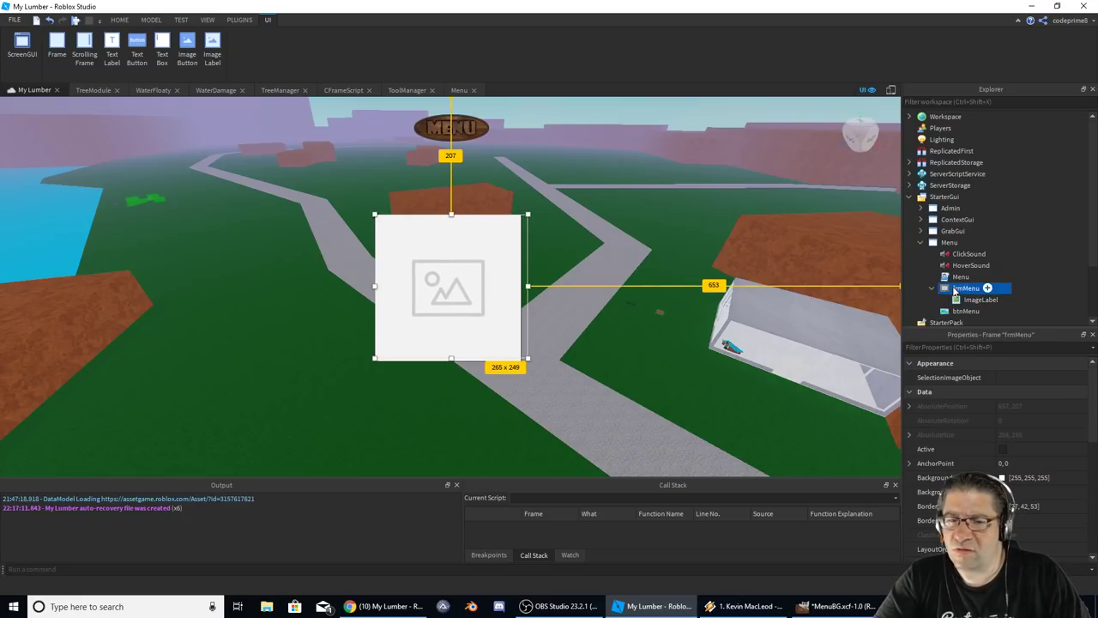
{"action": "left_click", "coordinate": [1010, 492]}
{"action": "type", "text": "1"}
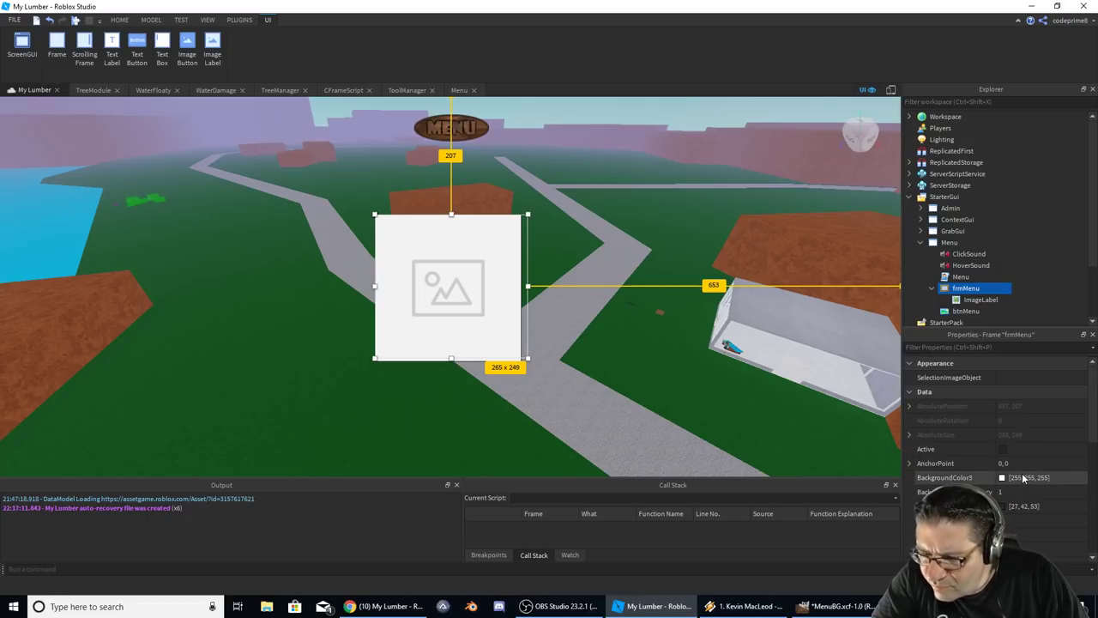
{"action": "left_click", "coordinate": [1010, 492]}
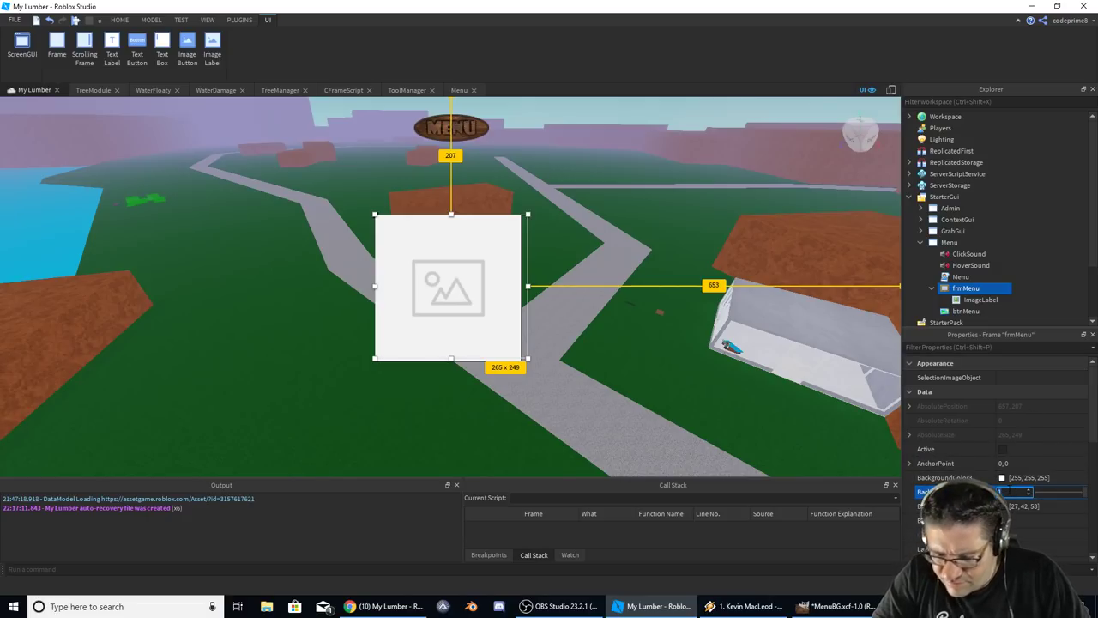
{"action": "left_click", "coordinate": [1004, 479]}
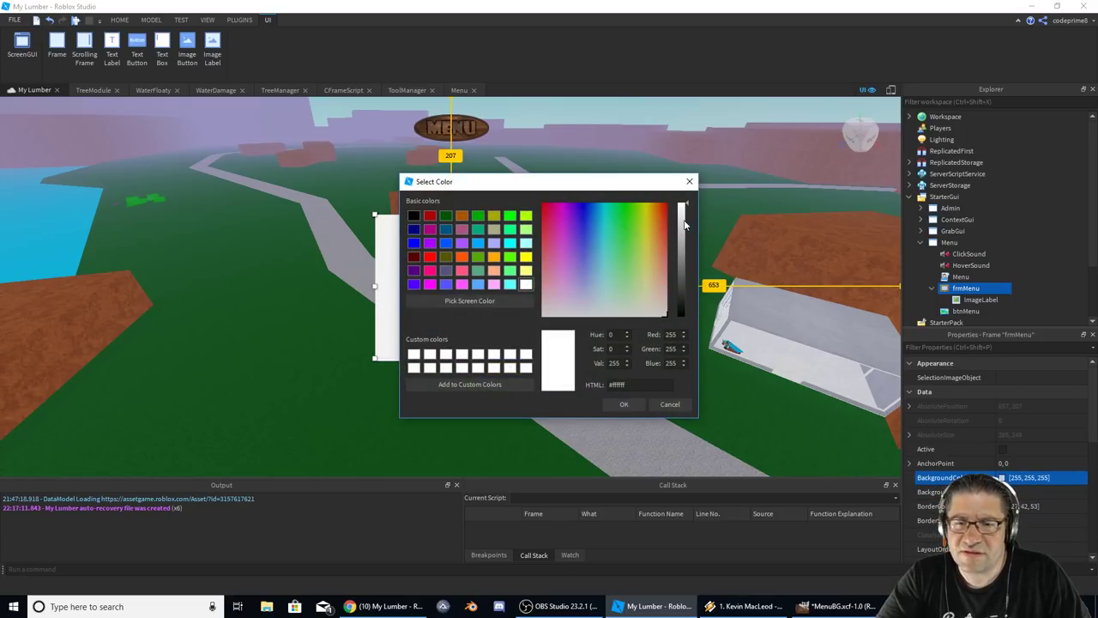
Make frmMenu black [0, 0, 0], enlarge it to 493 x 428, and centre the ImageLabel inside.
{"action": "left_click_drag", "start_coordinate": [681, 223], "coordinate": [678, 317]}
{"action": "left_click", "coordinate": [629, 403]}
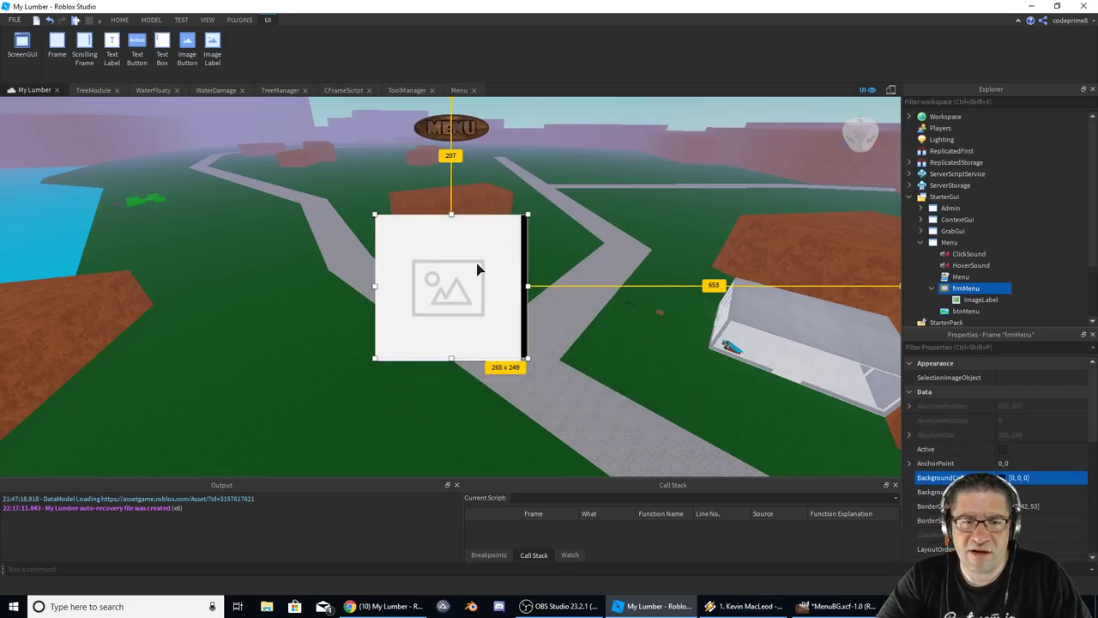
{"action": "left_click_drag", "start_coordinate": [526, 359], "coordinate": [657, 458]}
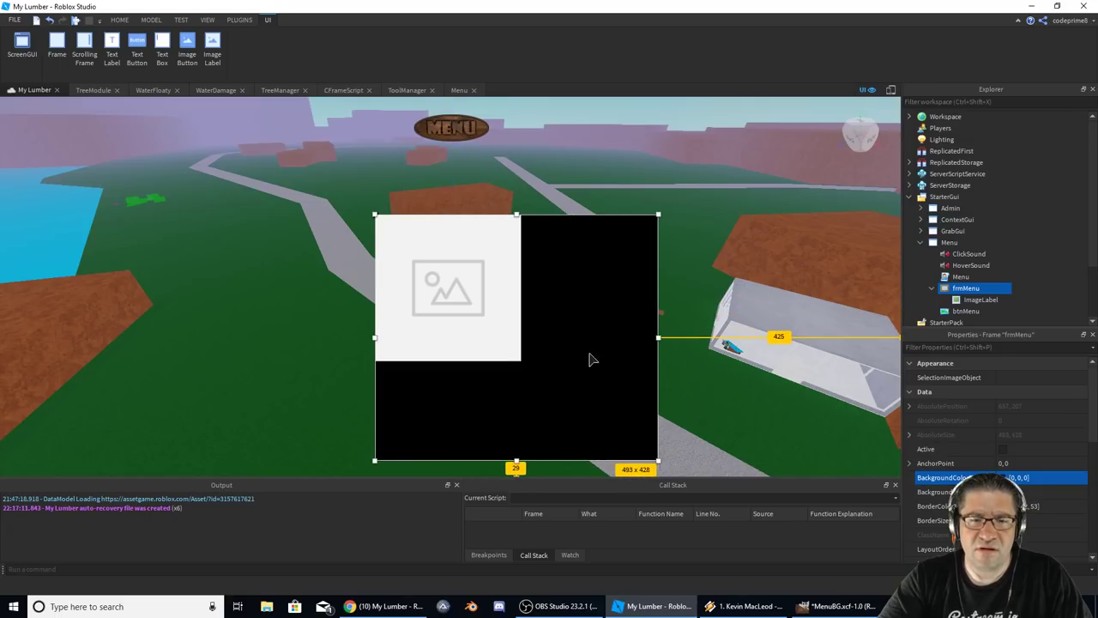
{"action": "left_click_drag", "start_coordinate": [589, 358], "coordinate": [525, 301]}
{"action": "left_click_drag", "start_coordinate": [409, 253], "coordinate": [481, 302]}
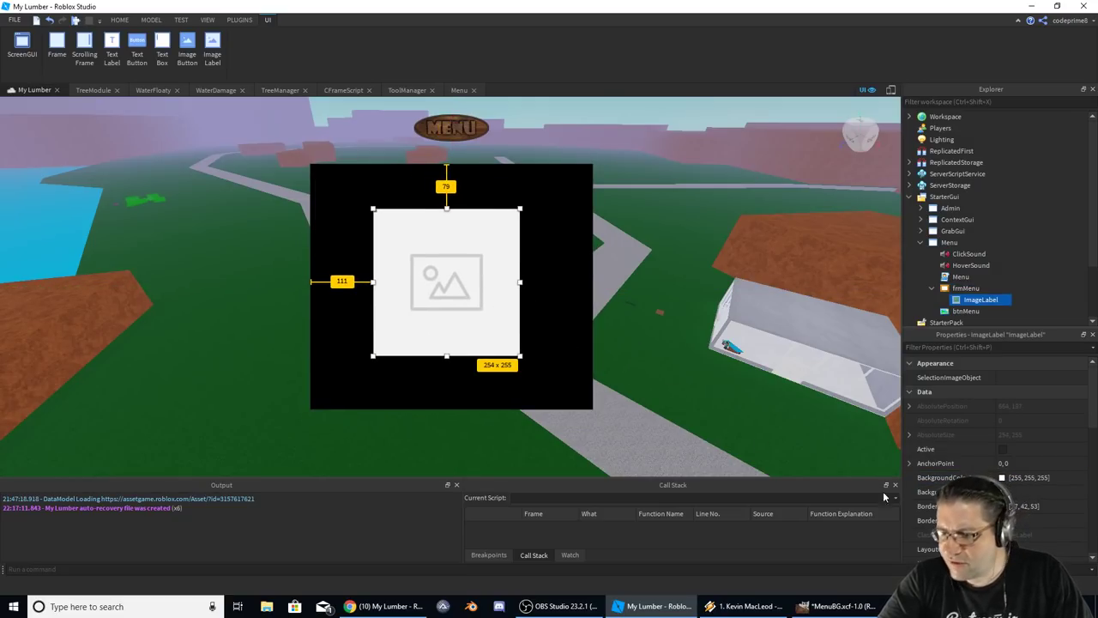
{"action": "scroll", "coordinate": [1060, 489], "scroll_direction": "down", "scroll_amount": 6}
Upload MenuBG.png as the ImageLabel's image and shift the label up and left in the frame.
{"action": "left_click", "coordinate": [1051, 420]}
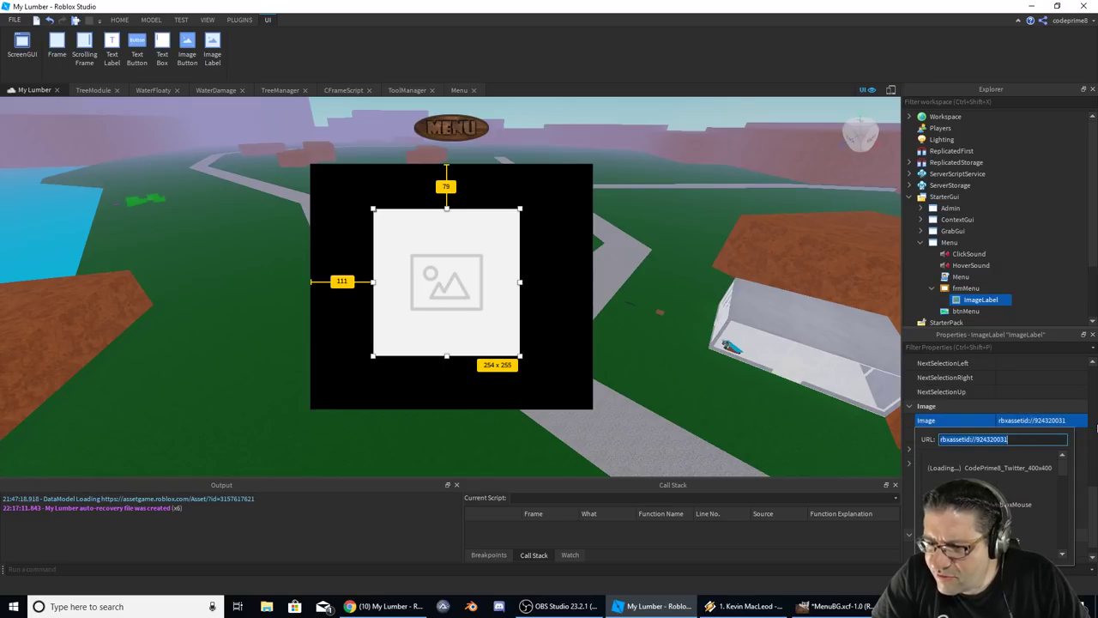
{"action": "left_click", "coordinate": [1008, 532]}
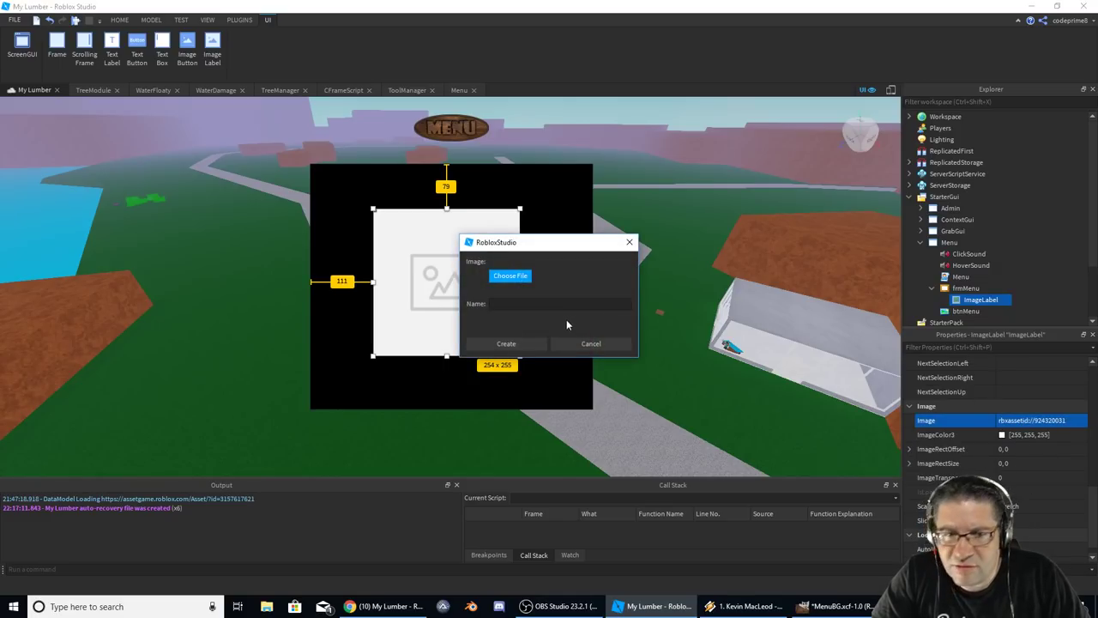
{"action": "left_click", "coordinate": [507, 343]}
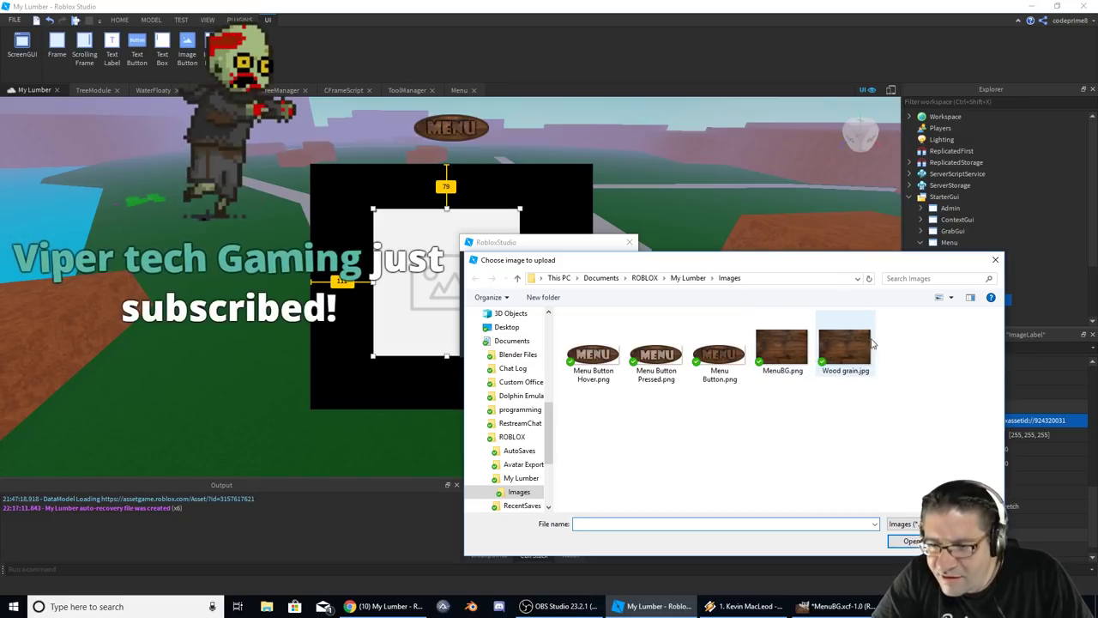
{"action": "left_click", "coordinate": [769, 352]}
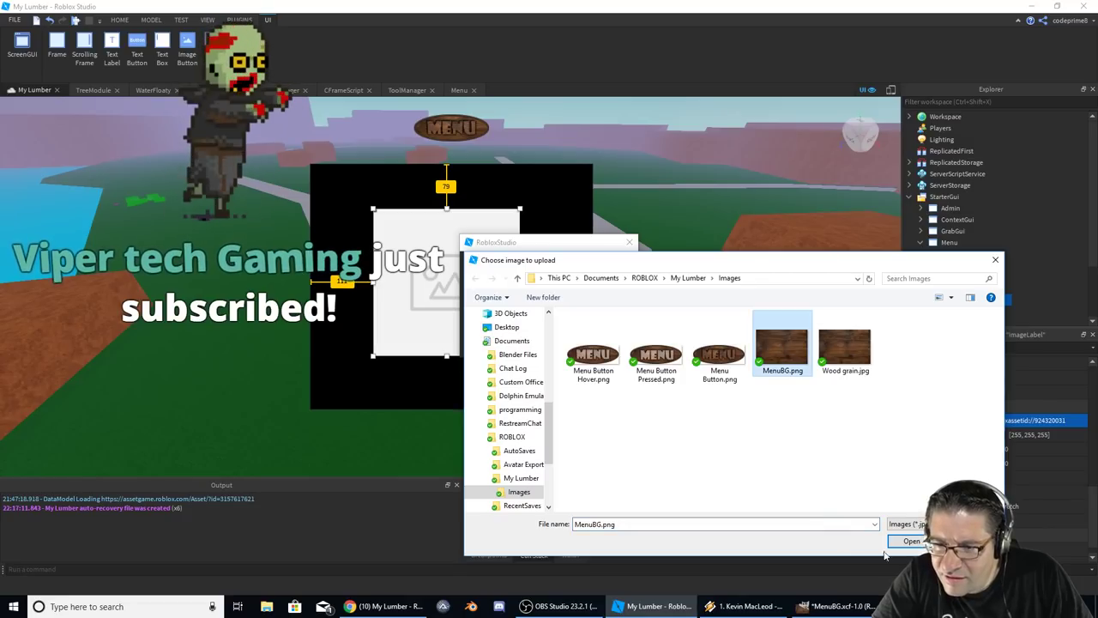
{"action": "left_click", "coordinate": [911, 541]}
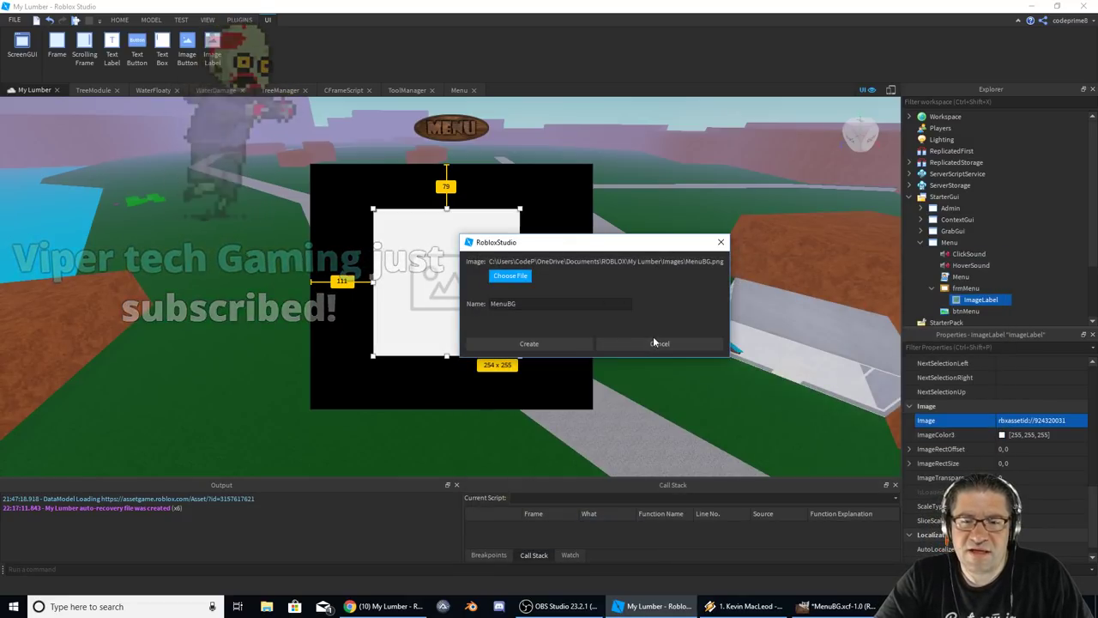
{"action": "left_click", "coordinate": [559, 343]}
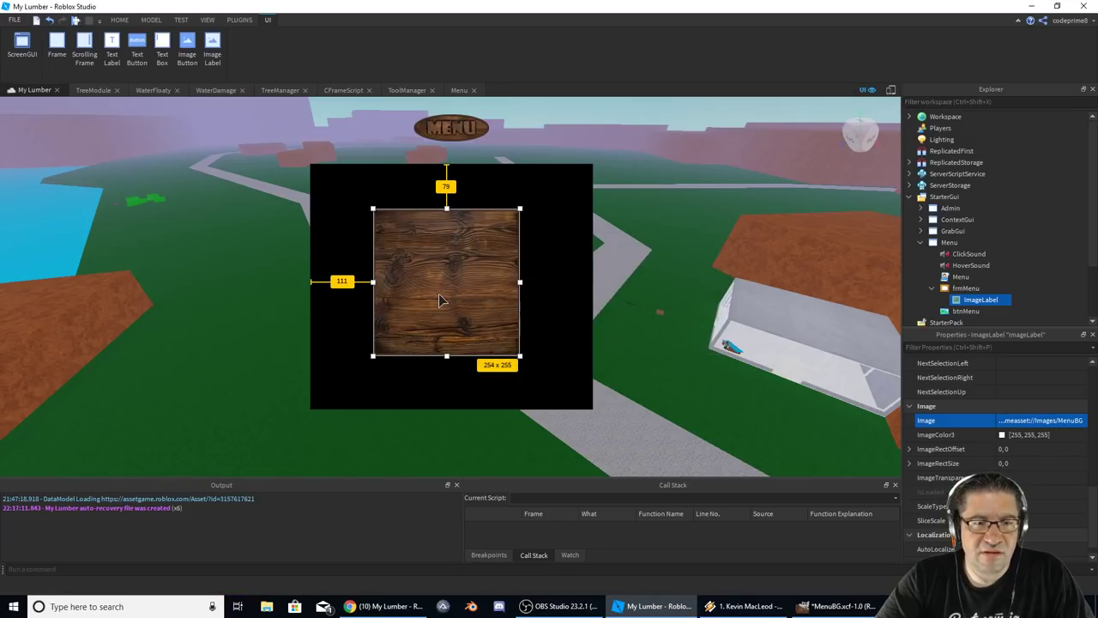
{"action": "left_click_drag", "start_coordinate": [438, 296], "coordinate": [412, 280]}
{"action": "key", "text": "alt+Tab"}
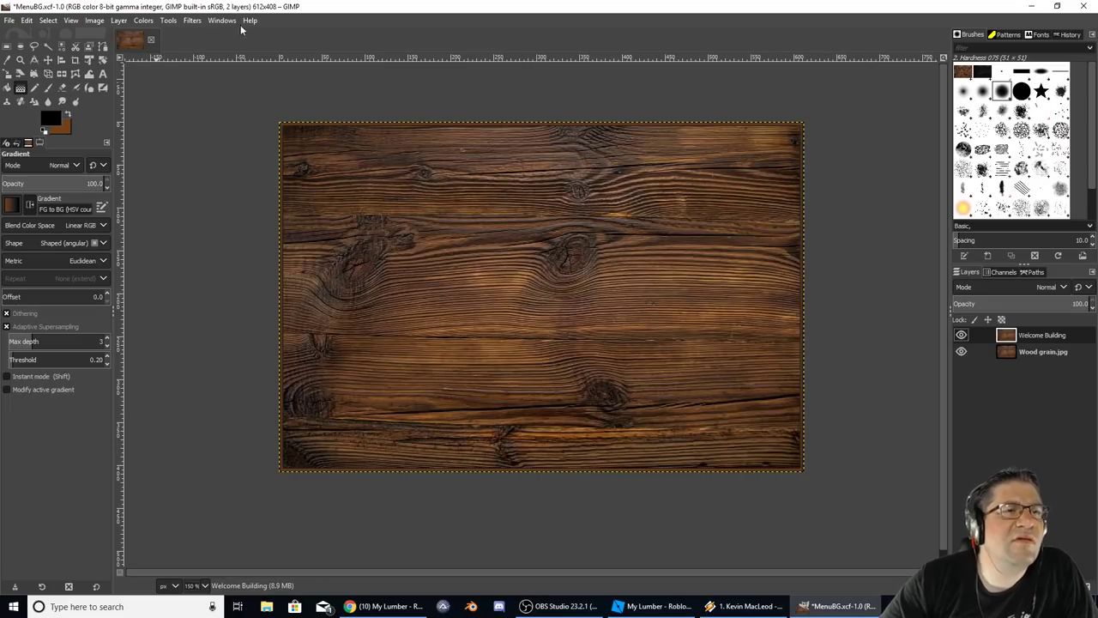
{"action": "key", "text": "alt+Tab"}
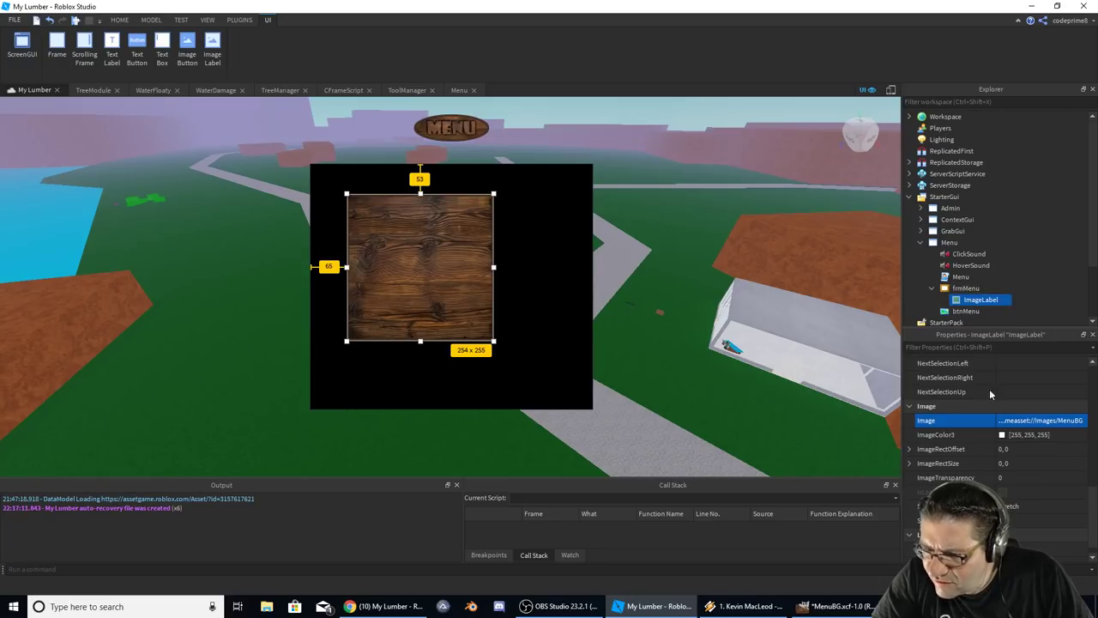
Set the wood ImageLabel's Size offsets to 612 x 408 and drag it to the frame's top-left.
{"action": "scroll", "coordinate": [1020, 465], "scroll_direction": "down", "scroll_amount": 1}
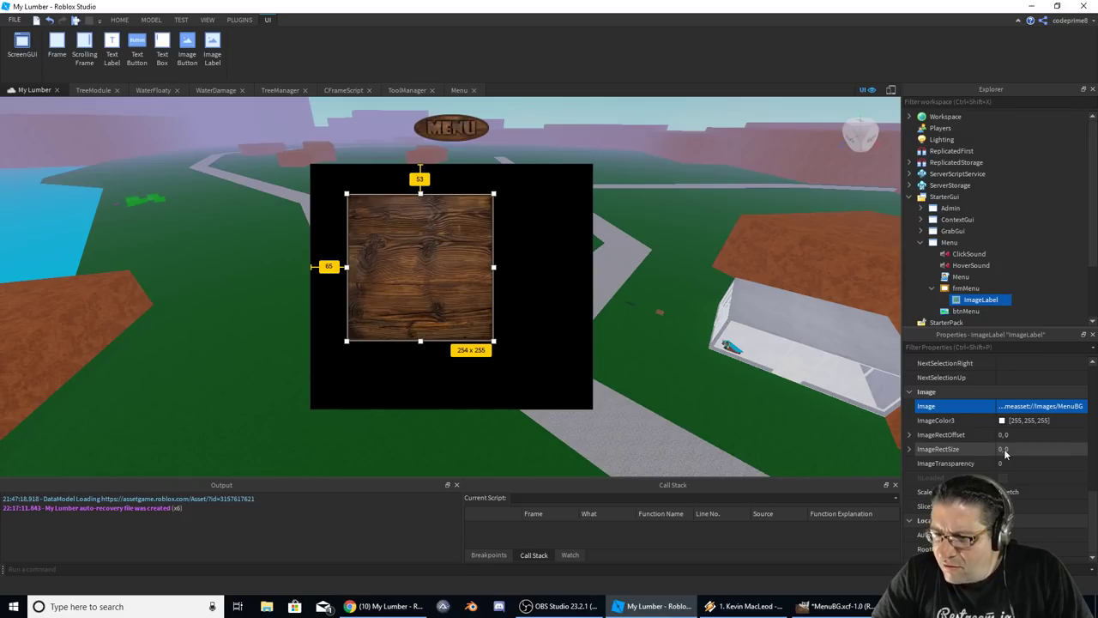
{"action": "scroll", "coordinate": [1021, 457], "scroll_direction": "up", "scroll_amount": 5}
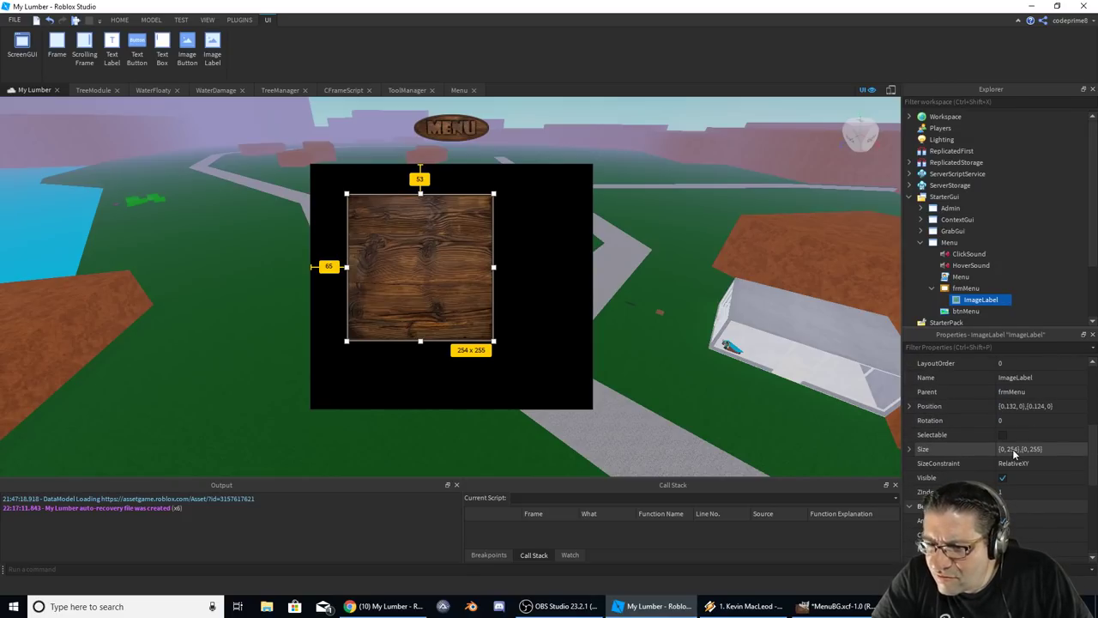
{"action": "left_click", "coordinate": [906, 453]}
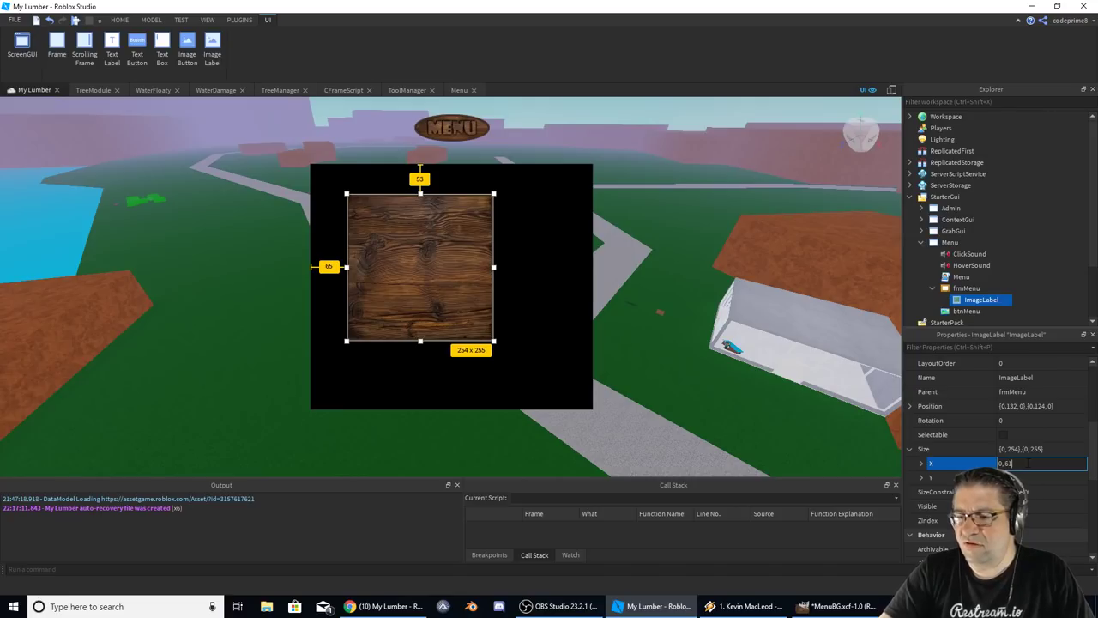
{"action": "left_click", "coordinate": [1029, 463]}
{"action": "type", "text": "0,612"}
{"action": "left_click", "coordinate": [1029, 478]}
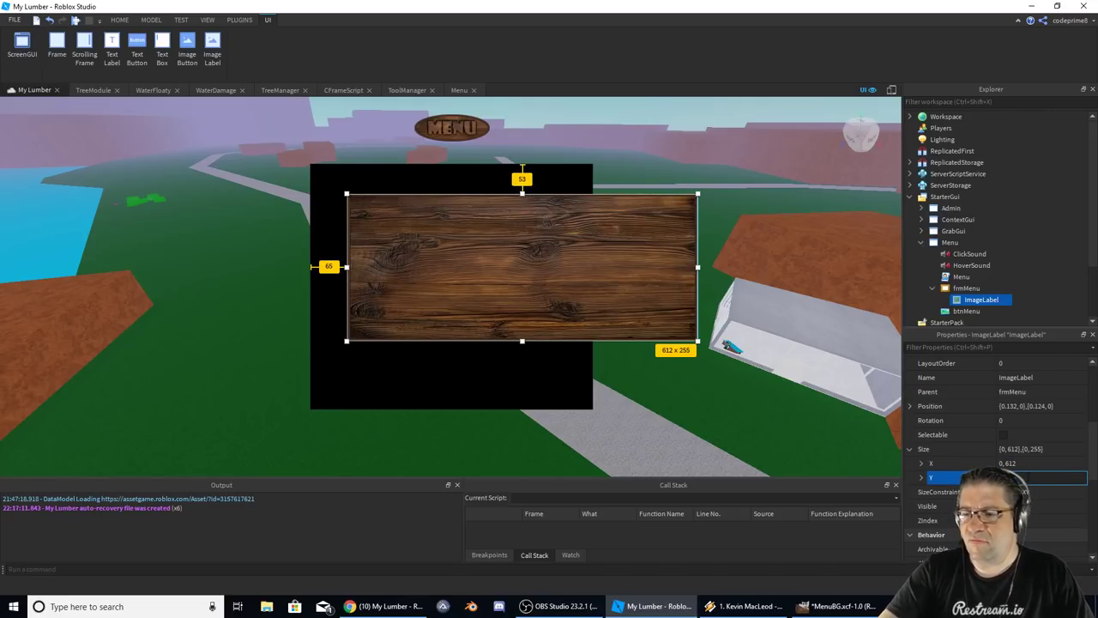
{"action": "key", "text": "Return"}
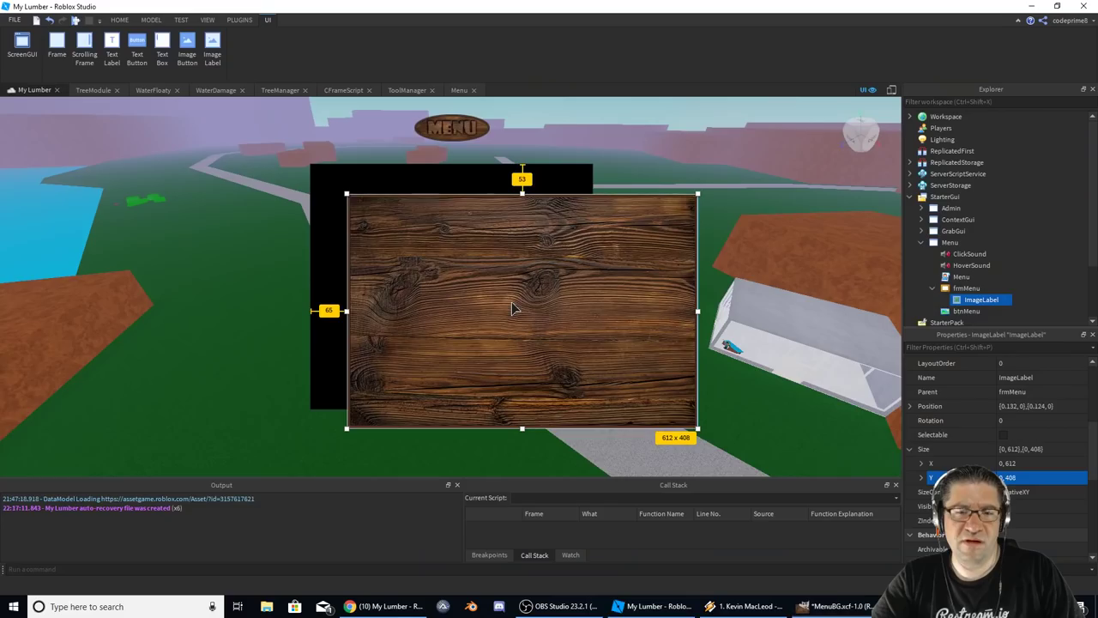
{"action": "left_click_drag", "start_coordinate": [512, 308], "coordinate": [485, 270]}
{"action": "left_click_drag", "start_coordinate": [478, 270], "coordinate": [438, 271]}
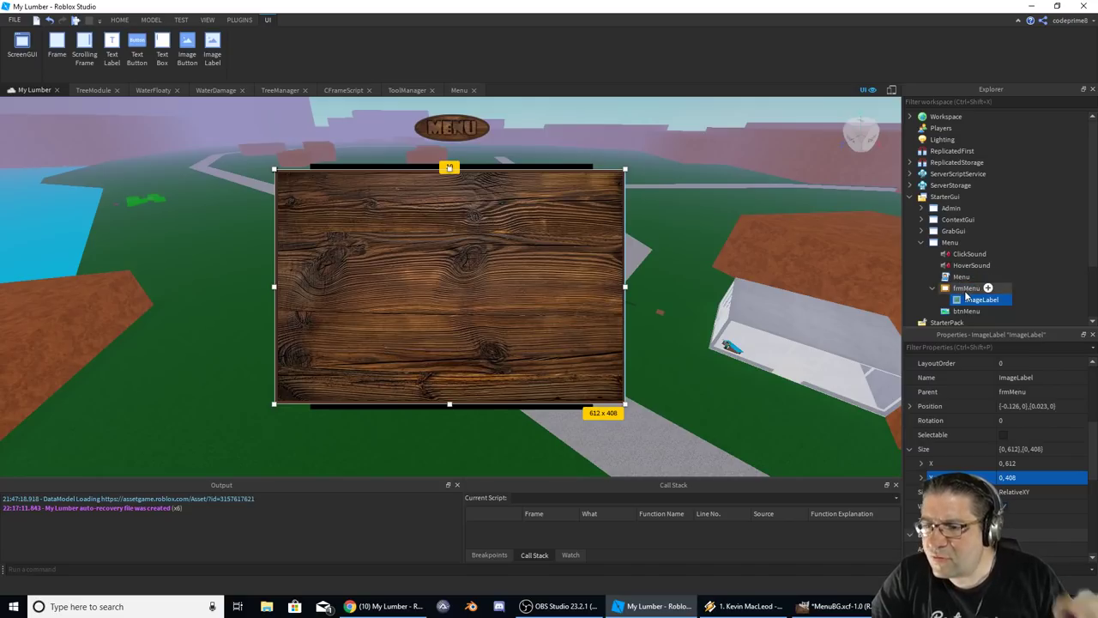
Resize frmMenu to {0, 612},{0, 408} so it matches the wood image.
{"action": "left_click", "coordinate": [966, 291]}
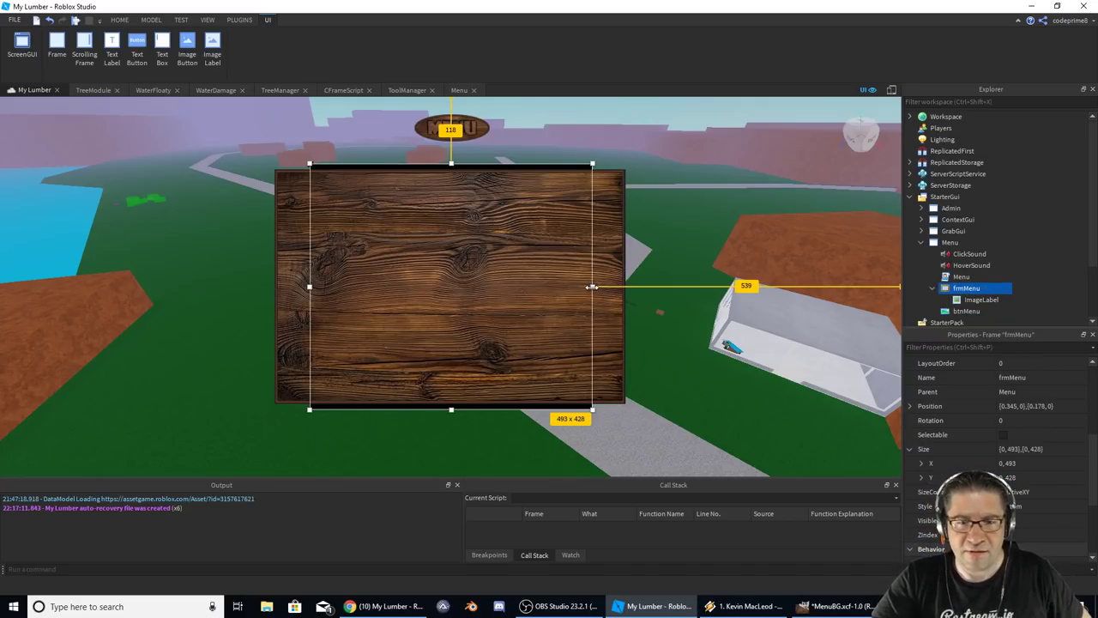
{"action": "left_click_drag", "start_coordinate": [592, 288], "coordinate": [623, 285]}
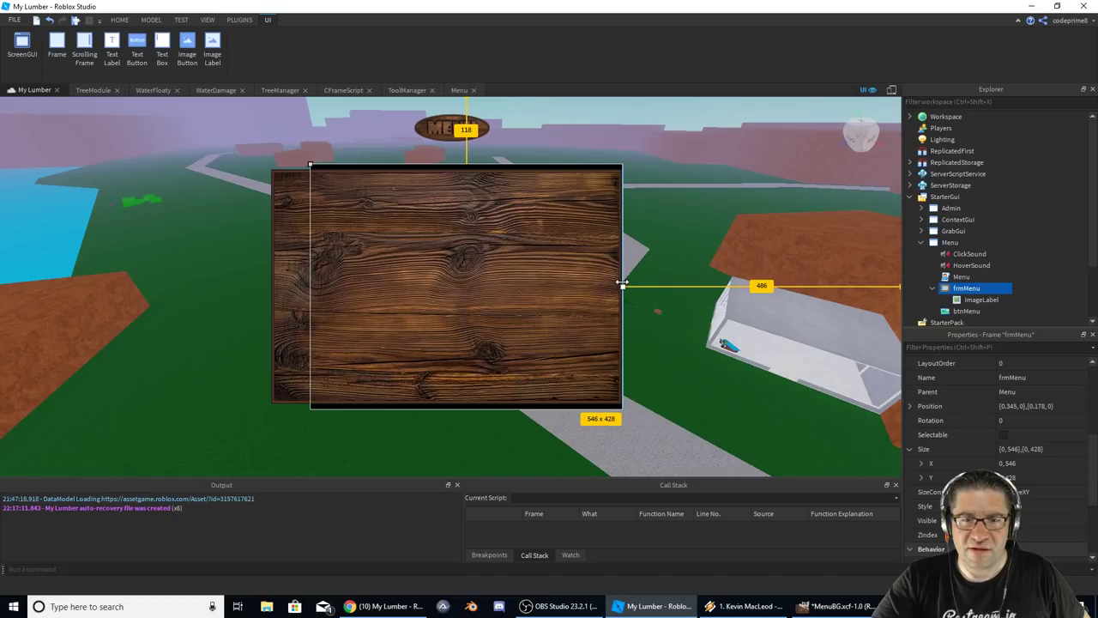
{"action": "left_click_drag", "start_coordinate": [310, 287], "coordinate": [284, 282]}
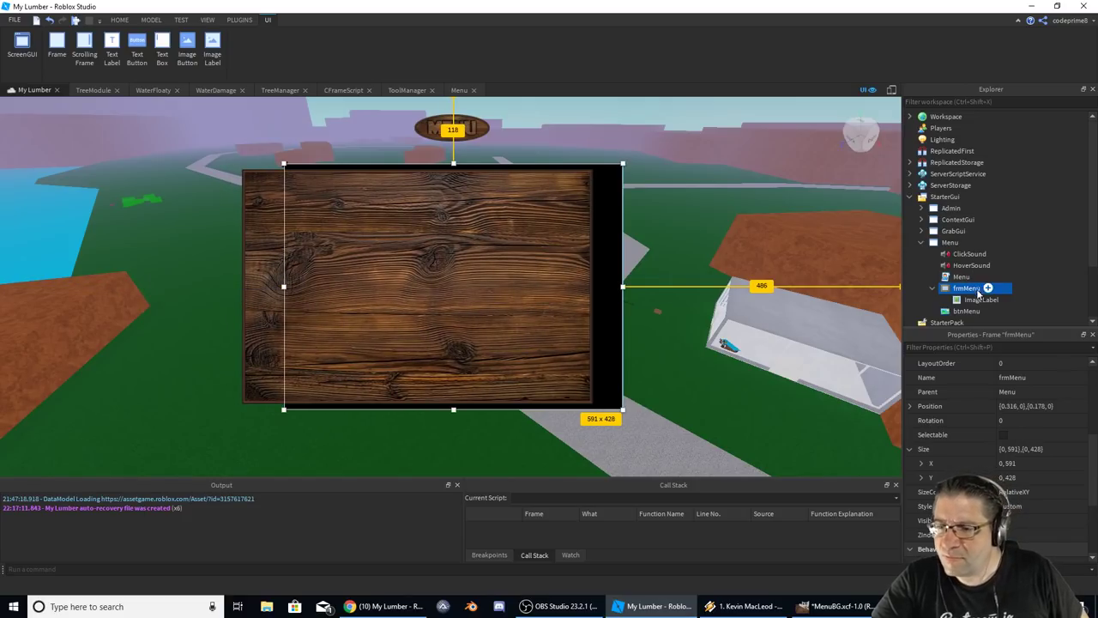
{"action": "left_click", "coordinate": [979, 298]}
{"action": "left_click", "coordinate": [1026, 449]}
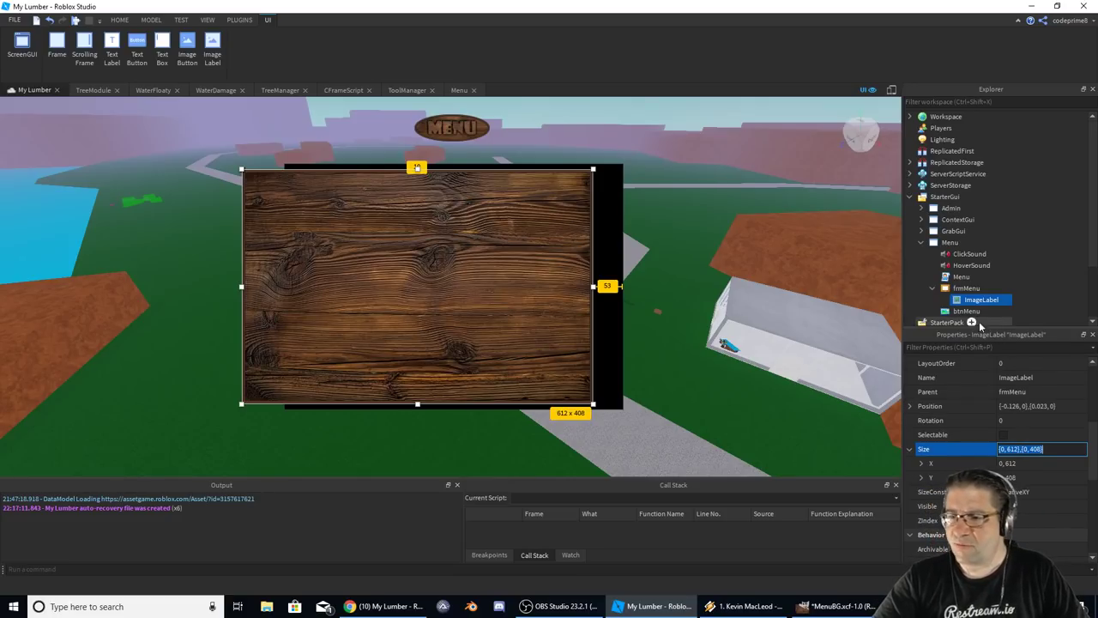
{"action": "left_click", "coordinate": [966, 288]}
{"action": "left_click", "coordinate": [1026, 449]}
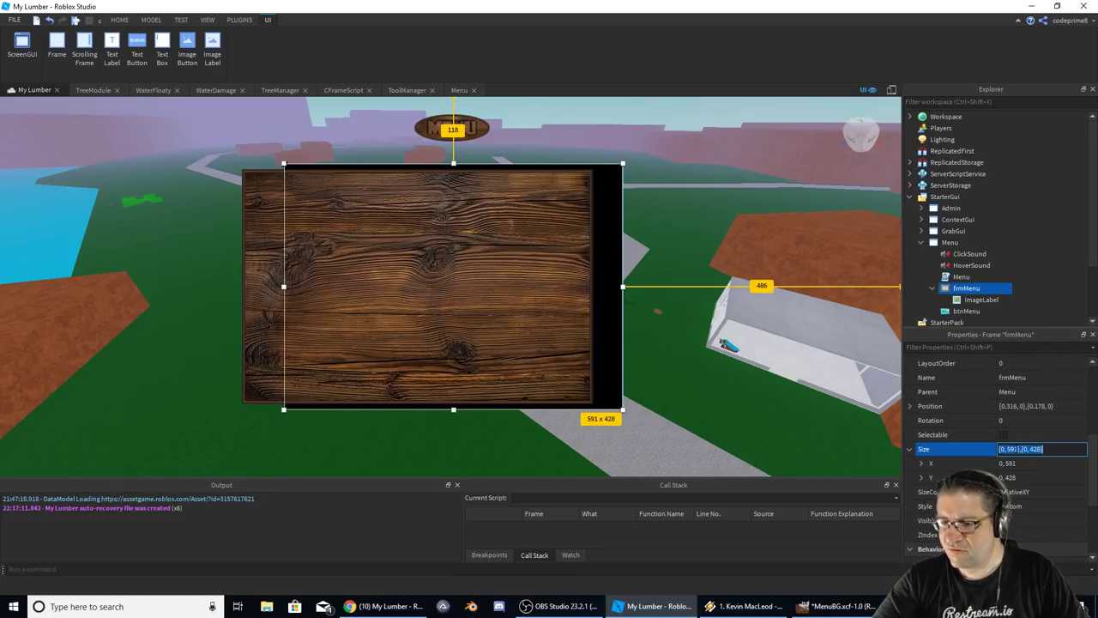
{"action": "type", "text": "{0, 612},{0, 408}"}
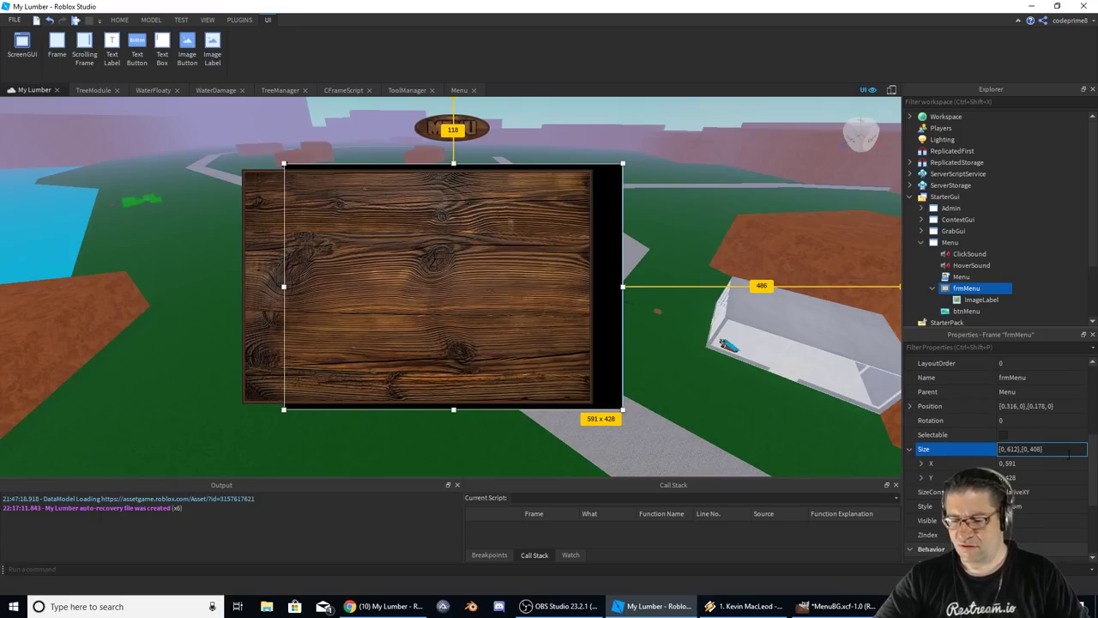
{"action": "key", "text": "Return"}
Move the wood ImageLabel so it snaps flush at the frame's top-left.
{"action": "left_click", "coordinate": [342, 298]}
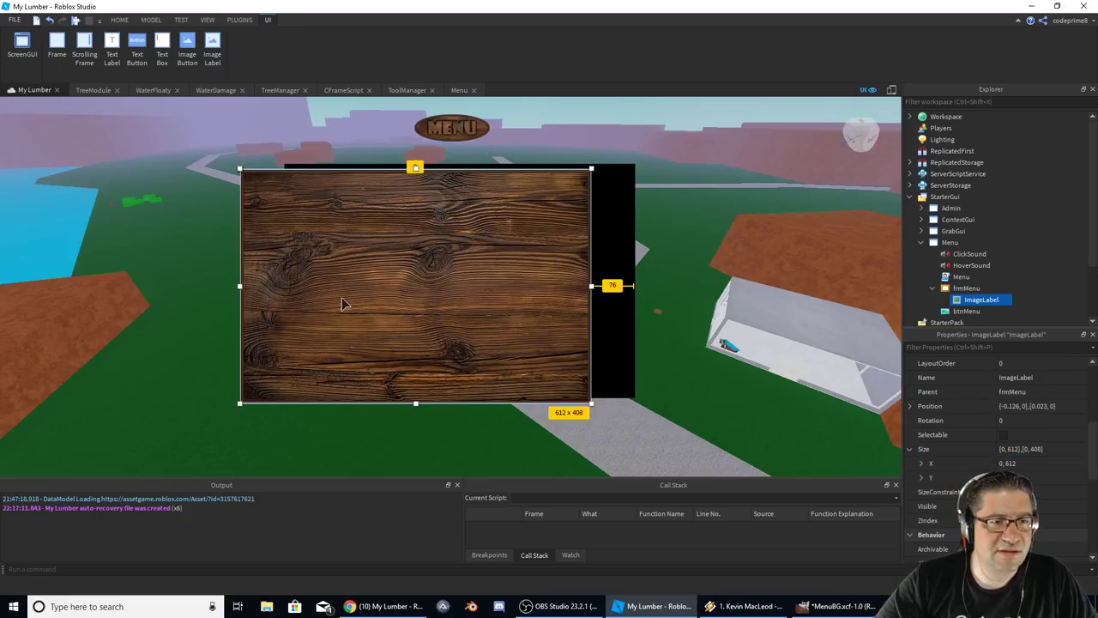
{"action": "left_click_drag", "start_coordinate": [342, 299], "coordinate": [376, 293]}
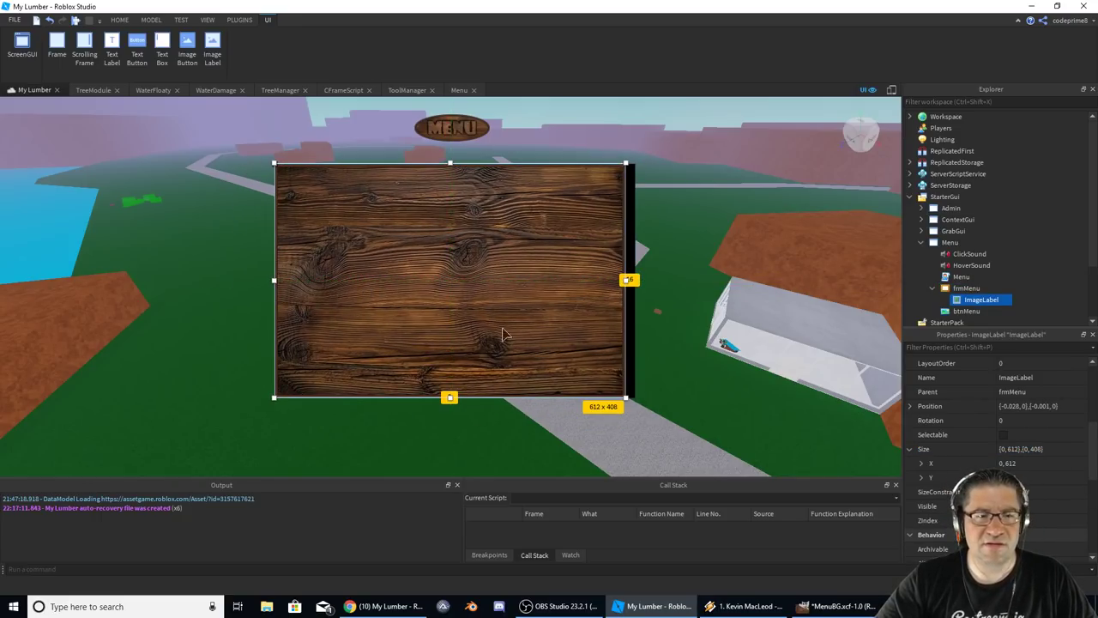
{"action": "left_click_drag", "start_coordinate": [504, 335], "coordinate": [483, 318]}
{"action": "left_click", "coordinate": [719, 426]}
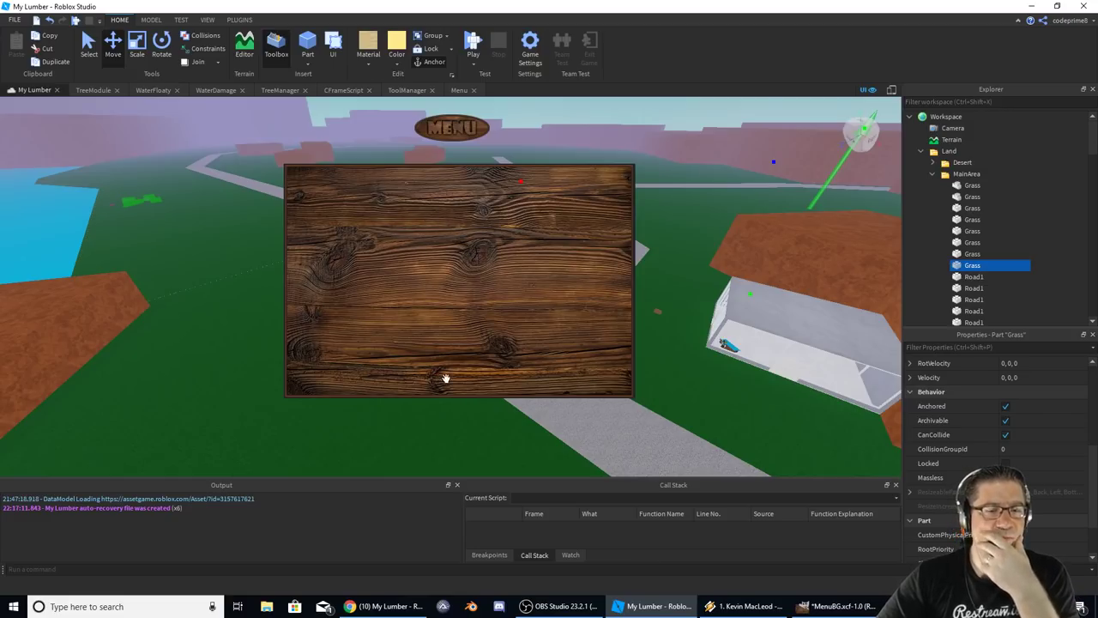
In GIMP, add a 75 px text layer reading SAVE at the board's top-left.
{"action": "left_click", "coordinate": [836, 606]}
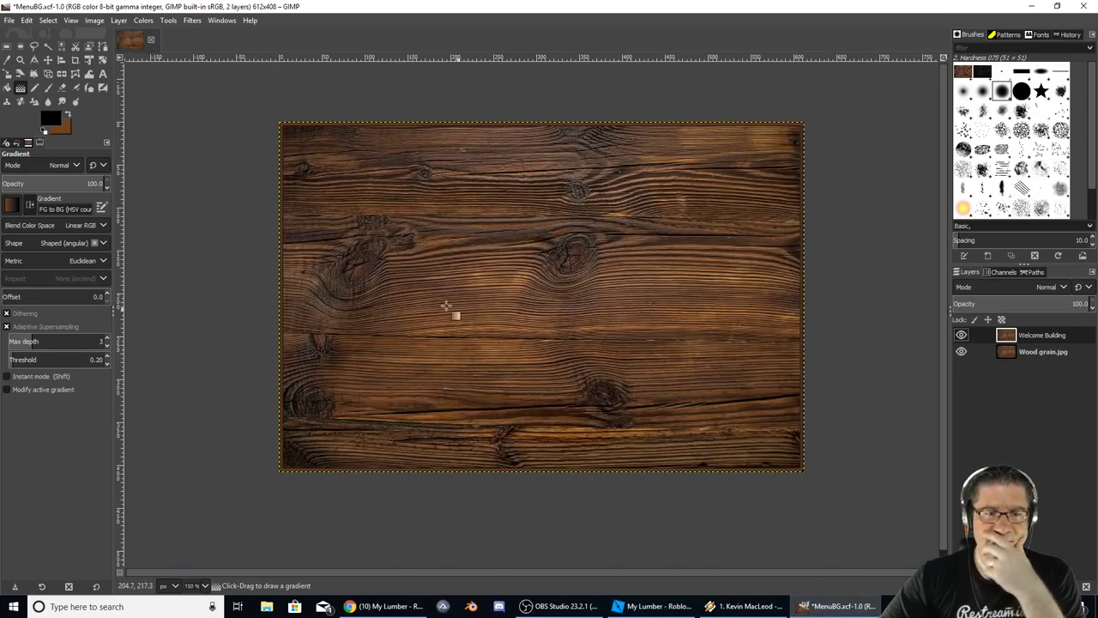
{"action": "left_click", "coordinate": [103, 74]}
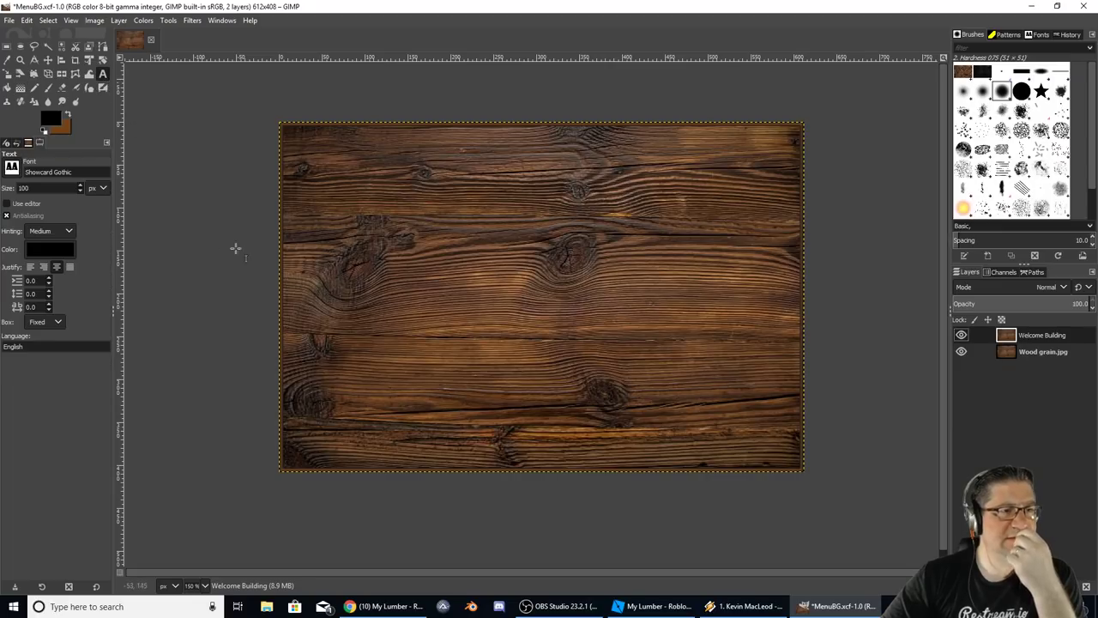
{"action": "left_click_drag", "start_coordinate": [311, 163], "coordinate": [496, 242]}
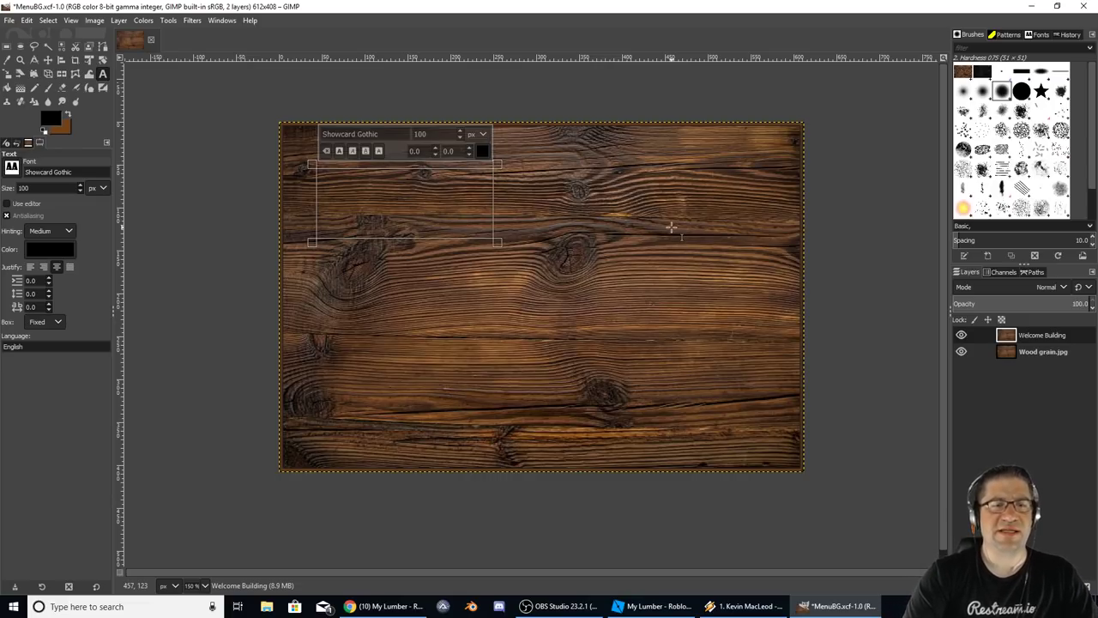
{"action": "type", "text": "Load"}
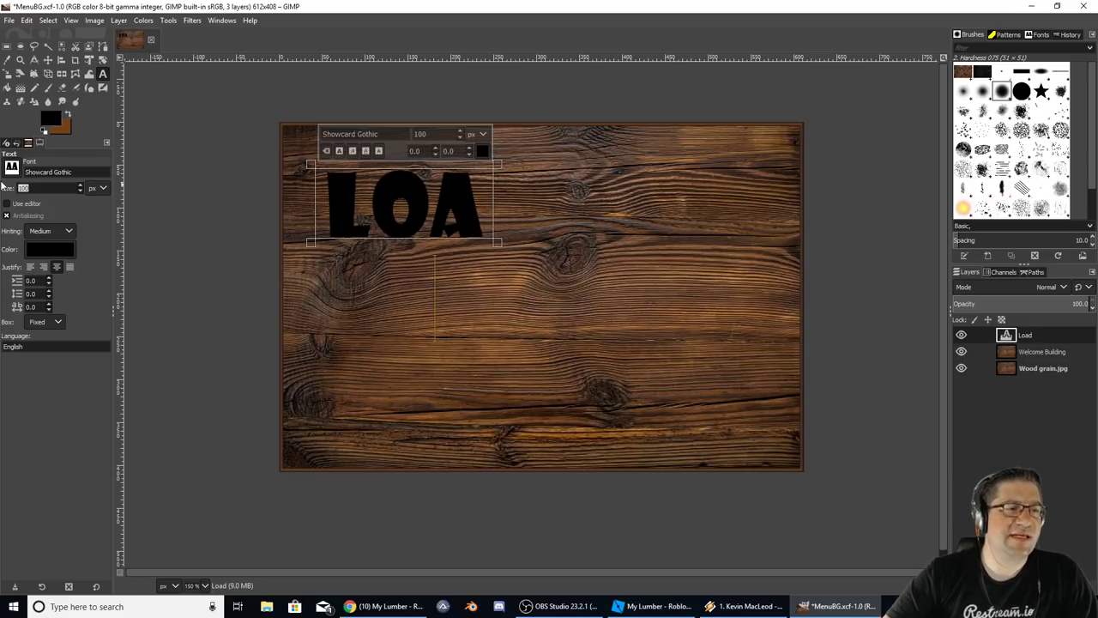
{"action": "key", "text": "Return"}
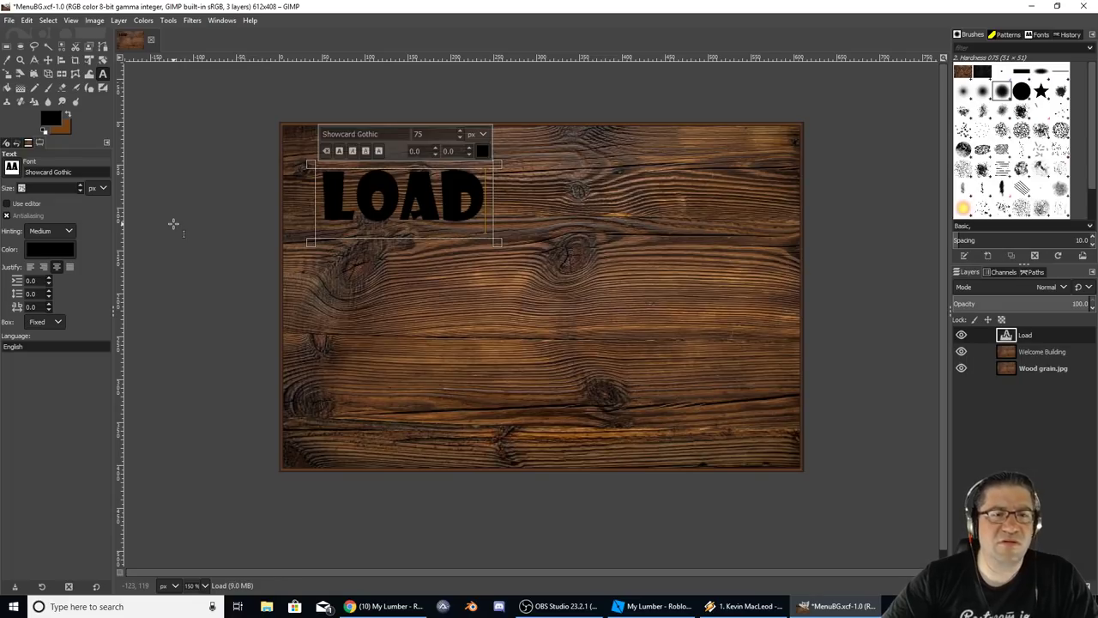
{"action": "key", "text": "alt+Tab"}
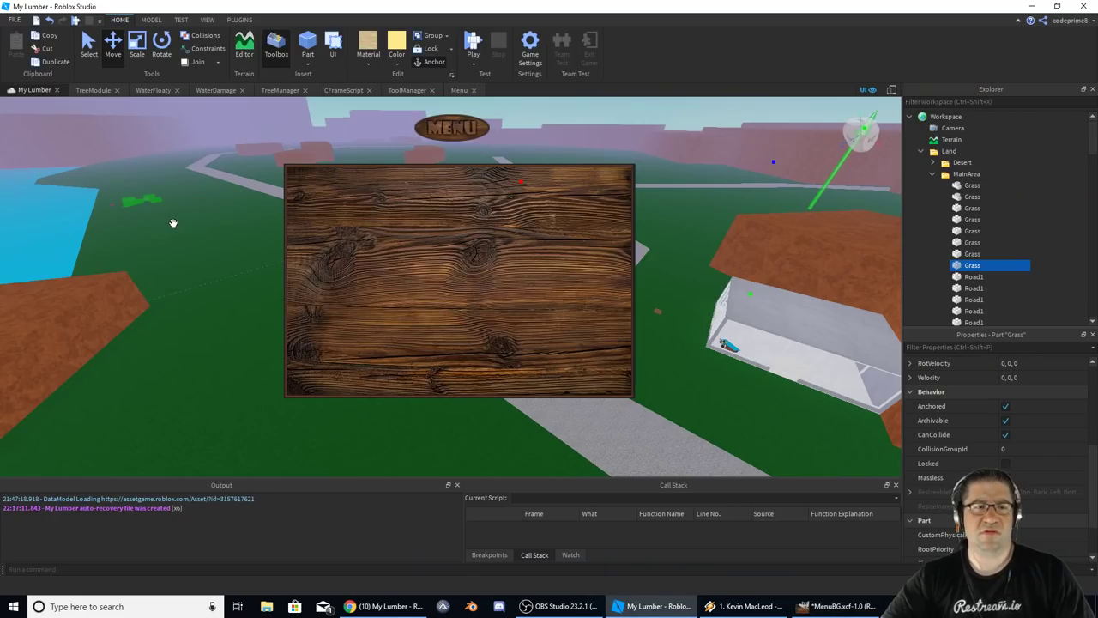
{"action": "key", "text": "alt+Tab"}
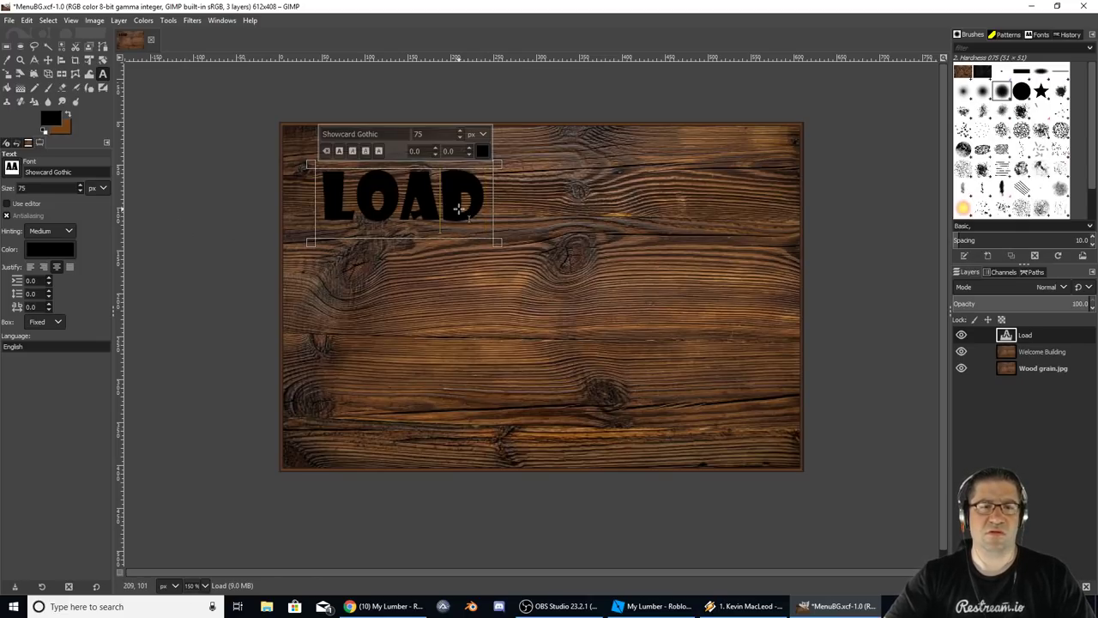
{"action": "key", "text": "BackSpace"}
{"action": "key", "text": "BackSpace"}
{"action": "key", "text": "BackSpace"}
{"action": "key", "text": "BackSpace"}
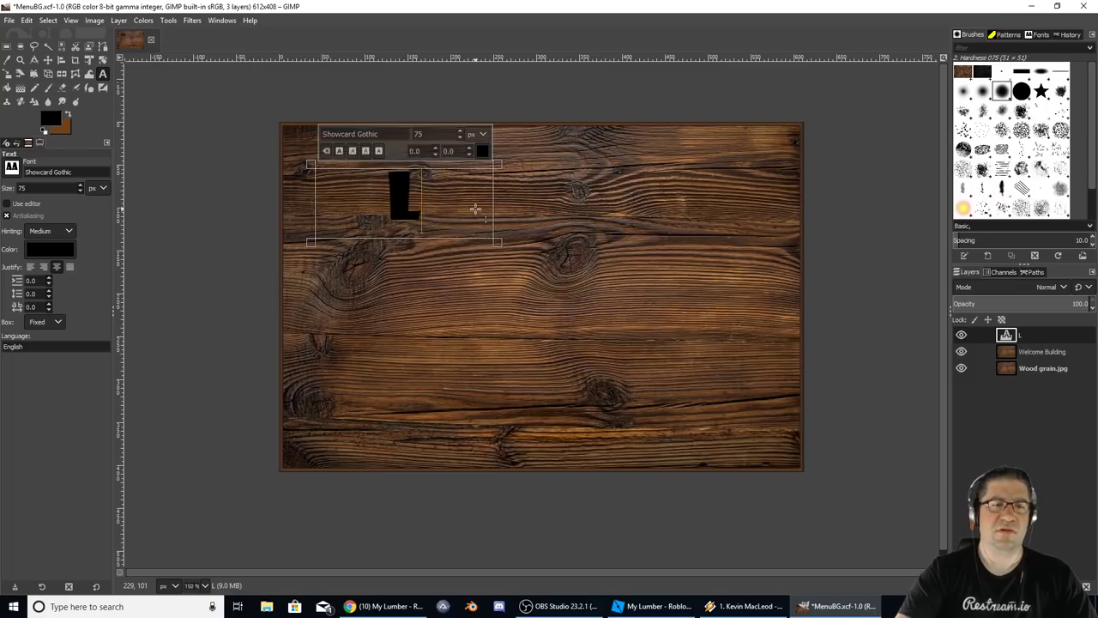
{"action": "type", "text": "SAVE"}
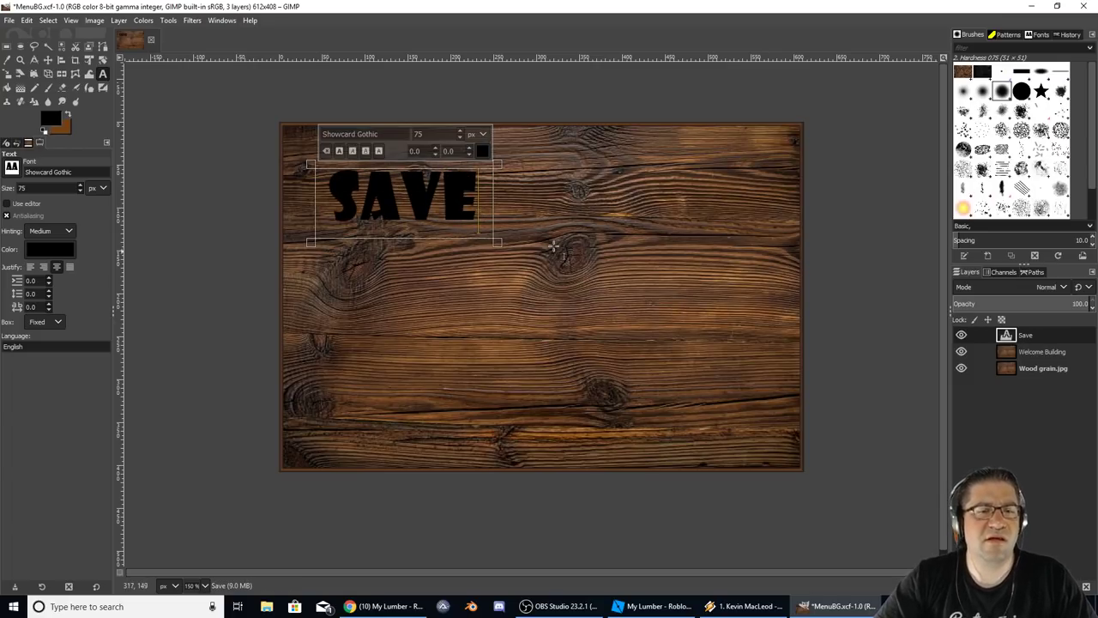
Add LOAD text at top right and SOUND below SAVE, widening SOUND to one line.
{"action": "left_click_drag", "start_coordinate": [546, 160], "coordinate": [773, 232]}
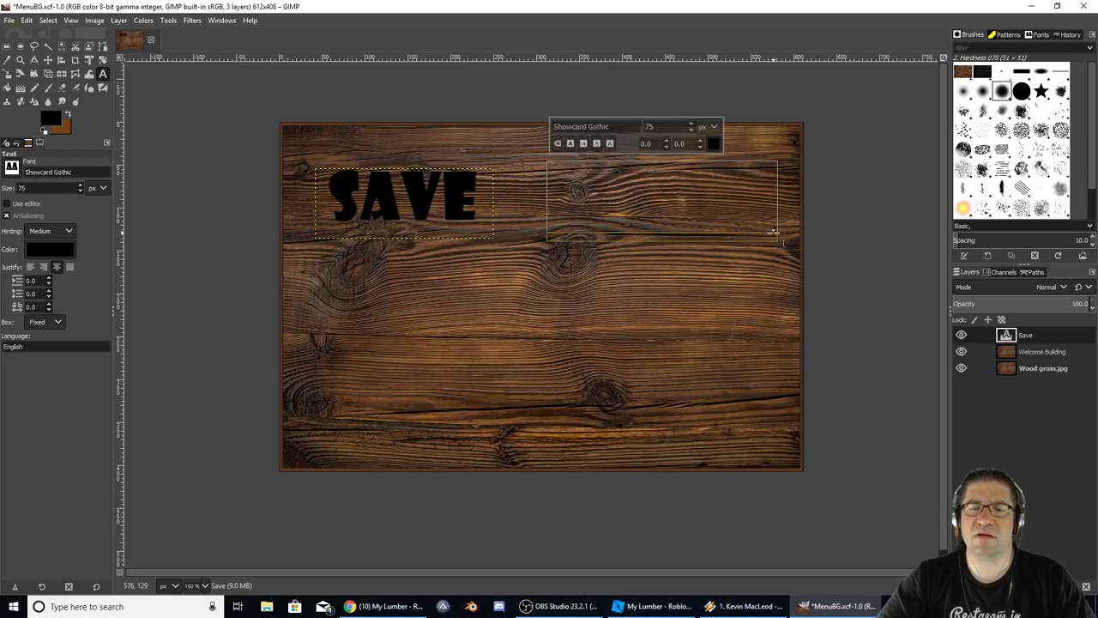
{"action": "type", "text": "load"}
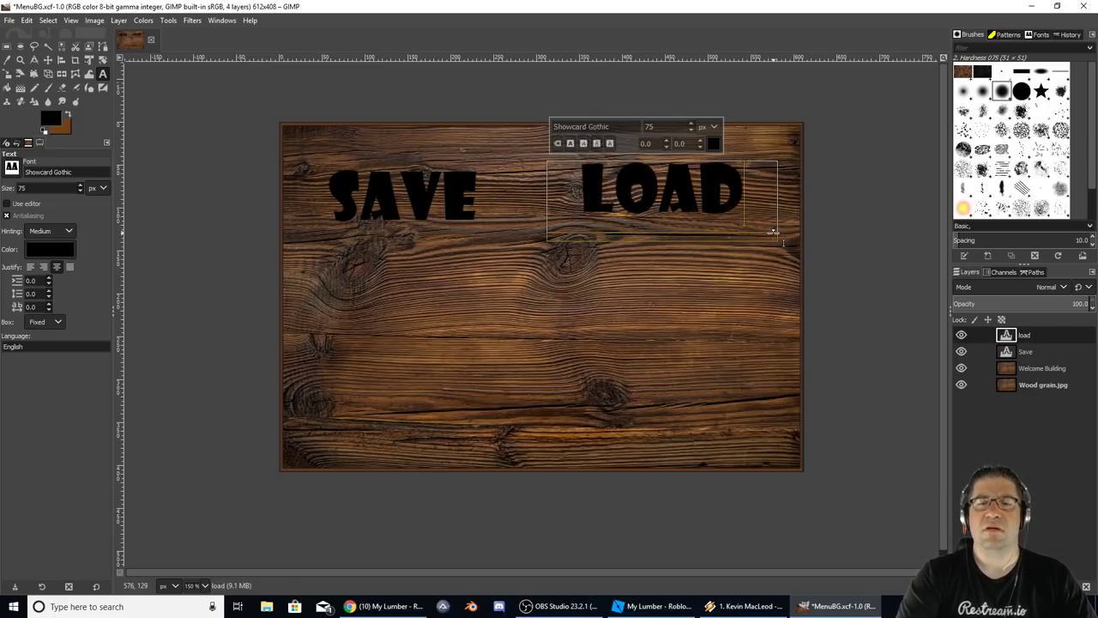
{"action": "key", "text": "Return"}
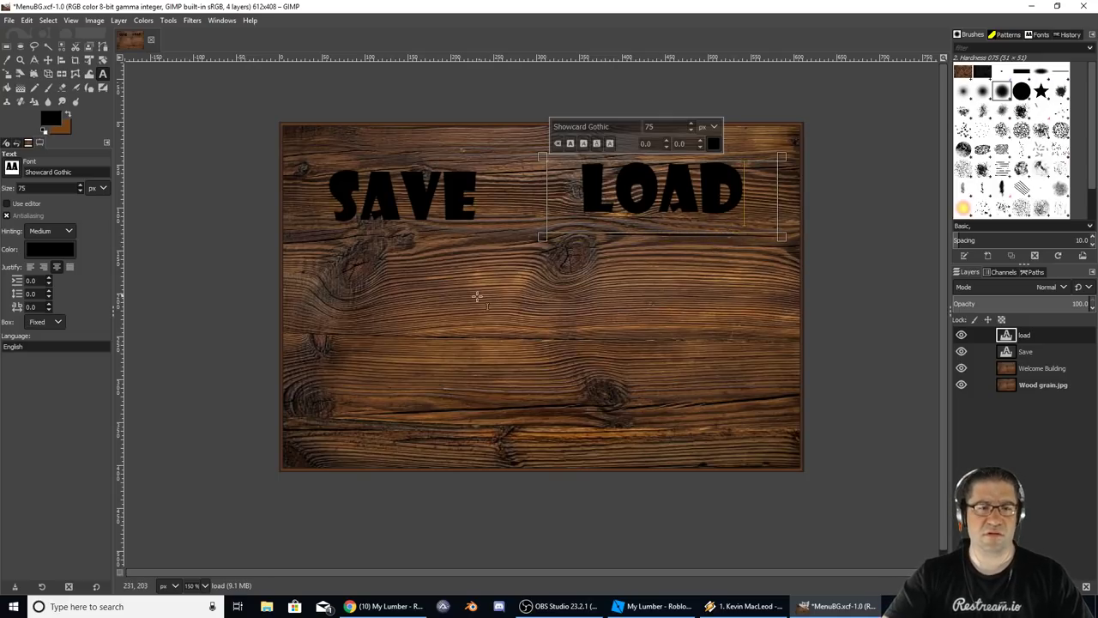
{"action": "left_click_drag", "start_coordinate": [329, 262], "coordinate": [523, 326]}
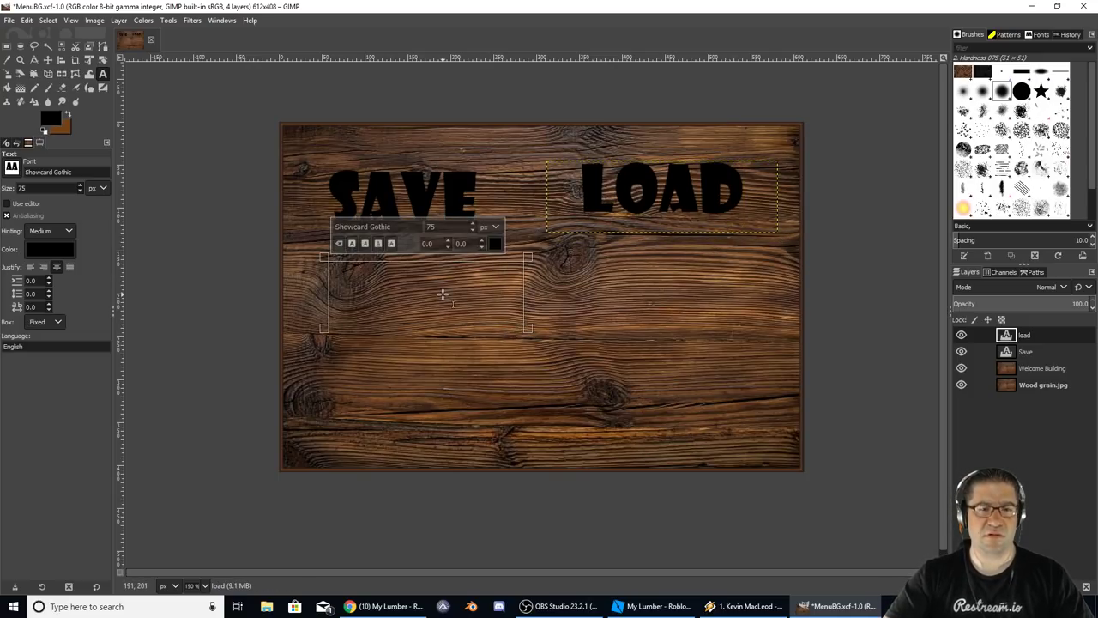
{"action": "type", "text": "Sound"}
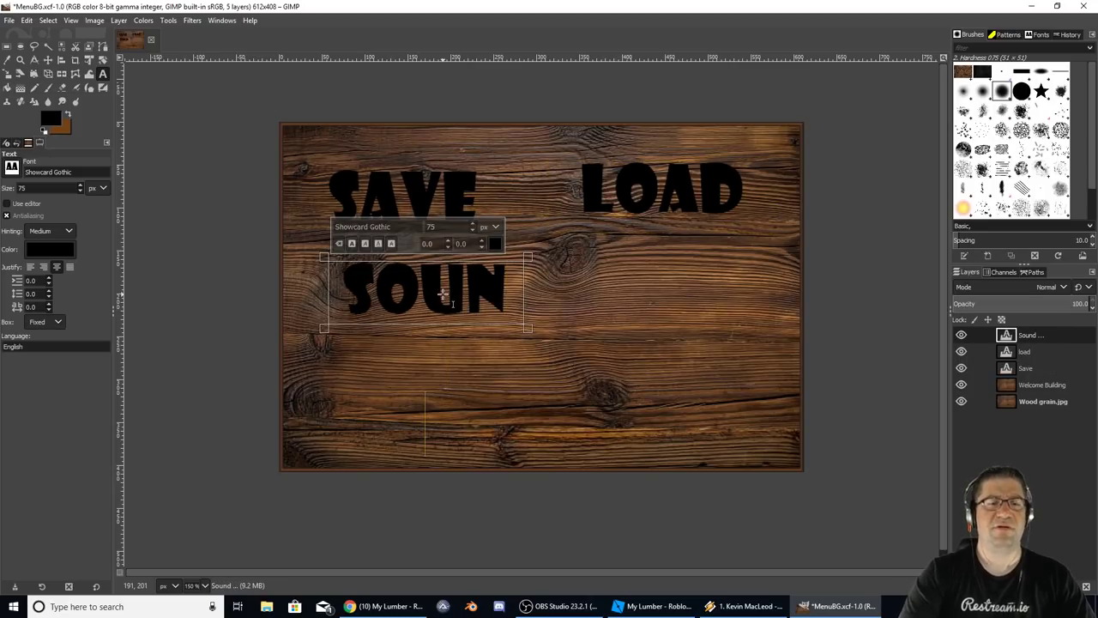
{"action": "key", "text": "BackSpace"}
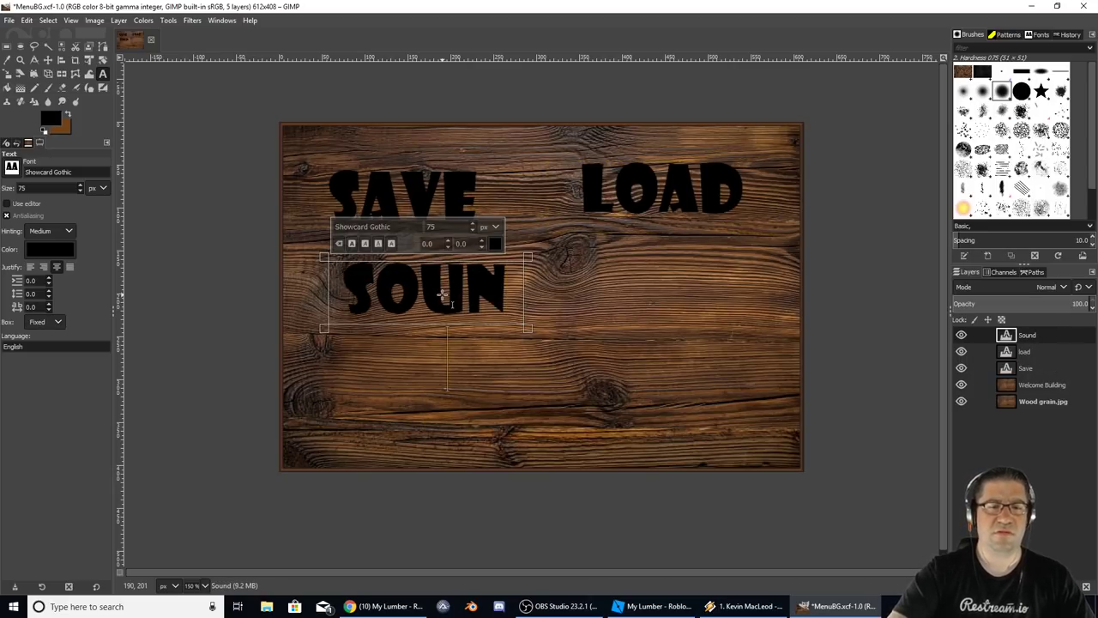
{"action": "left_click_drag", "start_coordinate": [323, 291], "coordinate": [298, 292]}
Add a CREDITS text box right of SOUND and set it to grow dynamically.
{"action": "left_click_drag", "start_coordinate": [560, 257], "coordinate": [795, 330]}
{"action": "type", "text": "Credits"}
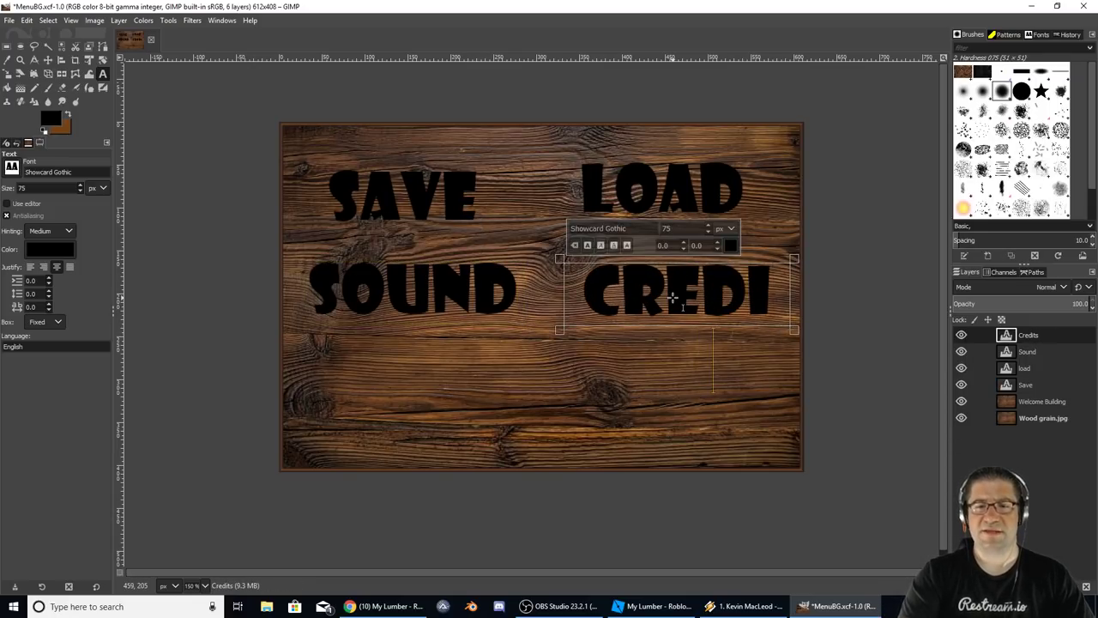
{"action": "key", "text": "Return"}
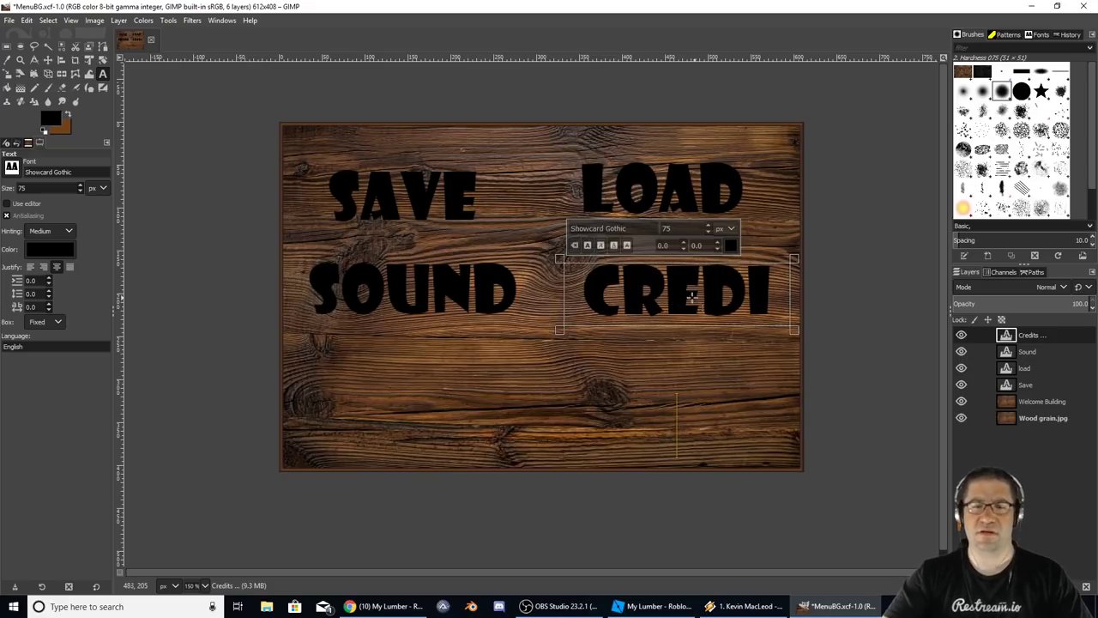
{"action": "left_click", "coordinate": [562, 261]}
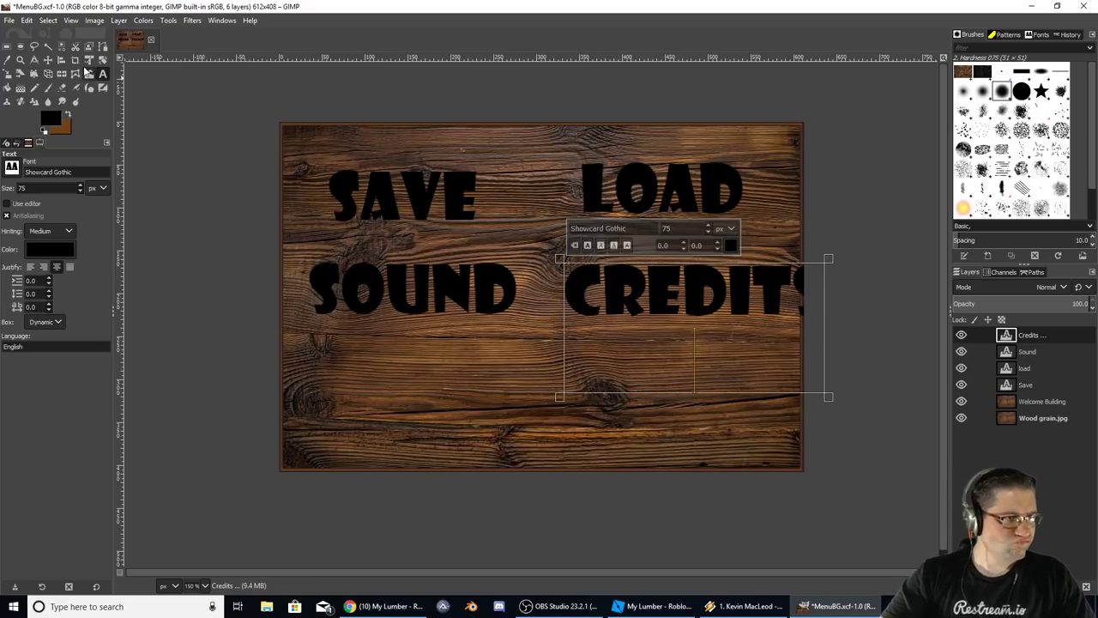
Move CREDITS to the bottom centre and SOUND to the centre of the board.
{"action": "left_click", "coordinate": [47, 60]}
{"action": "left_click_drag", "start_coordinate": [622, 281], "coordinate": [454, 409]}
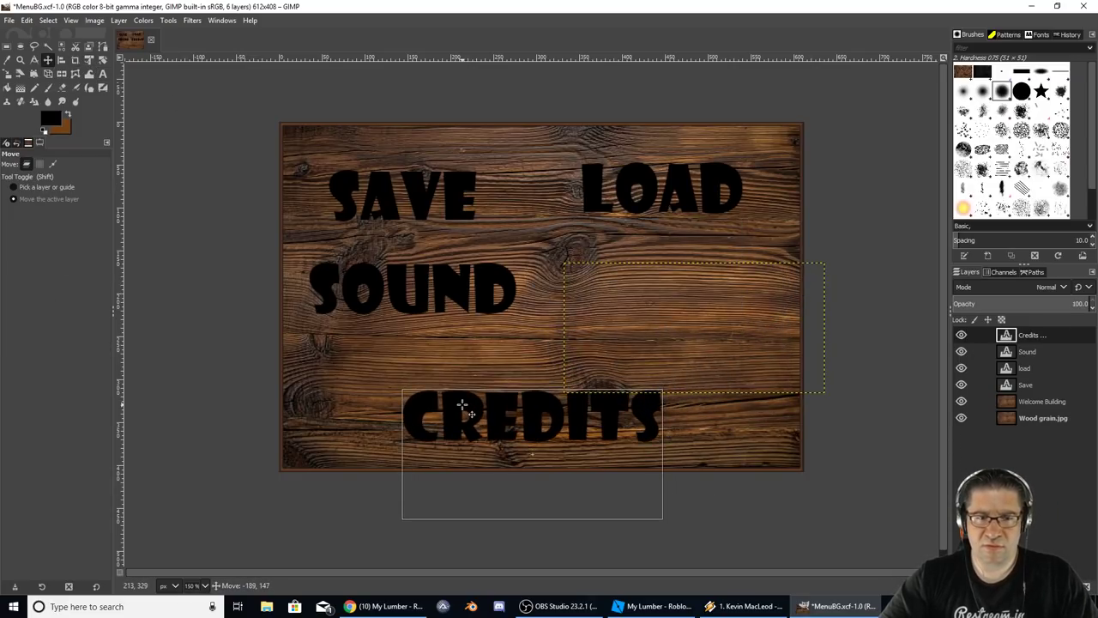
{"action": "mouse_move", "coordinate": [454, 289]}
{"action": "left_mouse_down"}
{"action": "mouse_move", "coordinate": [526, 305]}
{"action": "mouse_move", "coordinate": [455, 282]}
{"action": "left_mouse_up"}
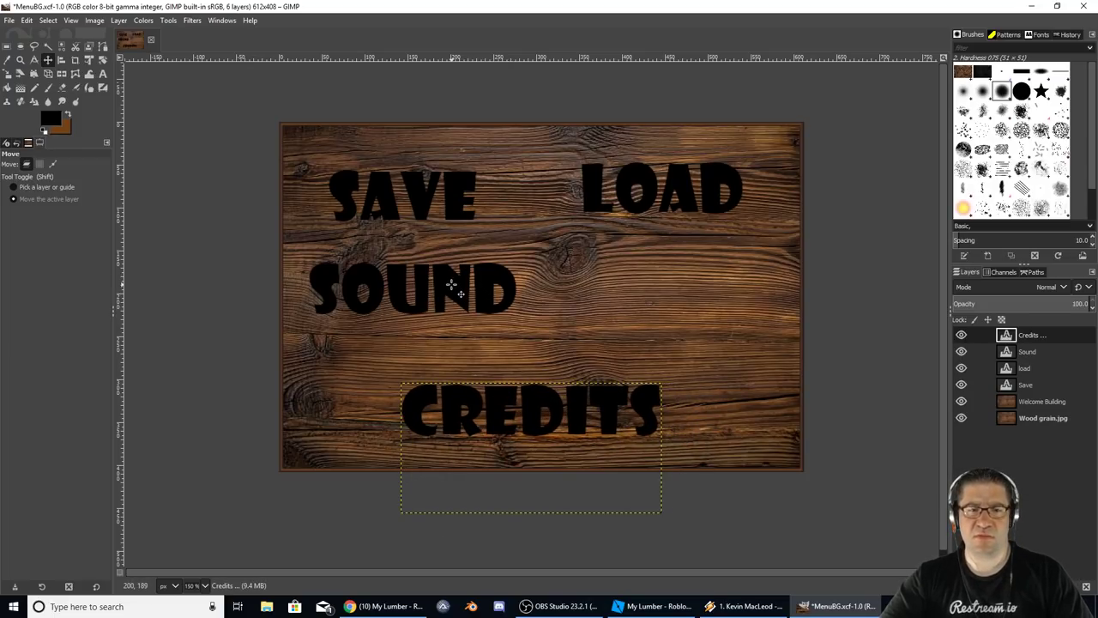
{"action": "left_click", "coordinate": [1021, 368]}
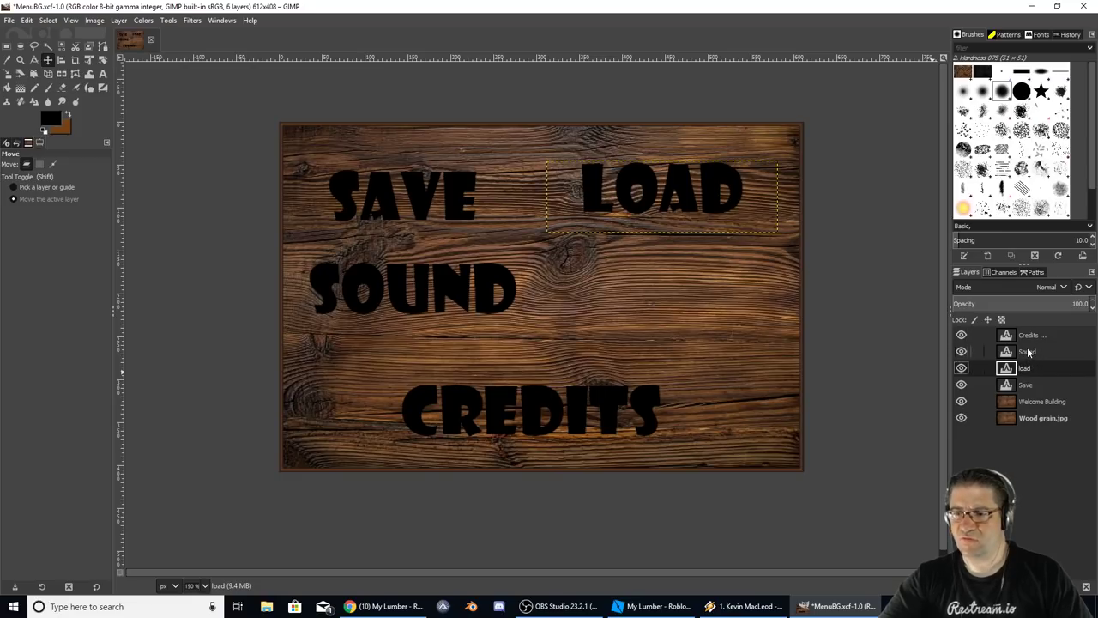
{"action": "left_click", "coordinate": [1028, 353]}
{"action": "left_click_drag", "start_coordinate": [455, 284], "coordinate": [569, 295]}
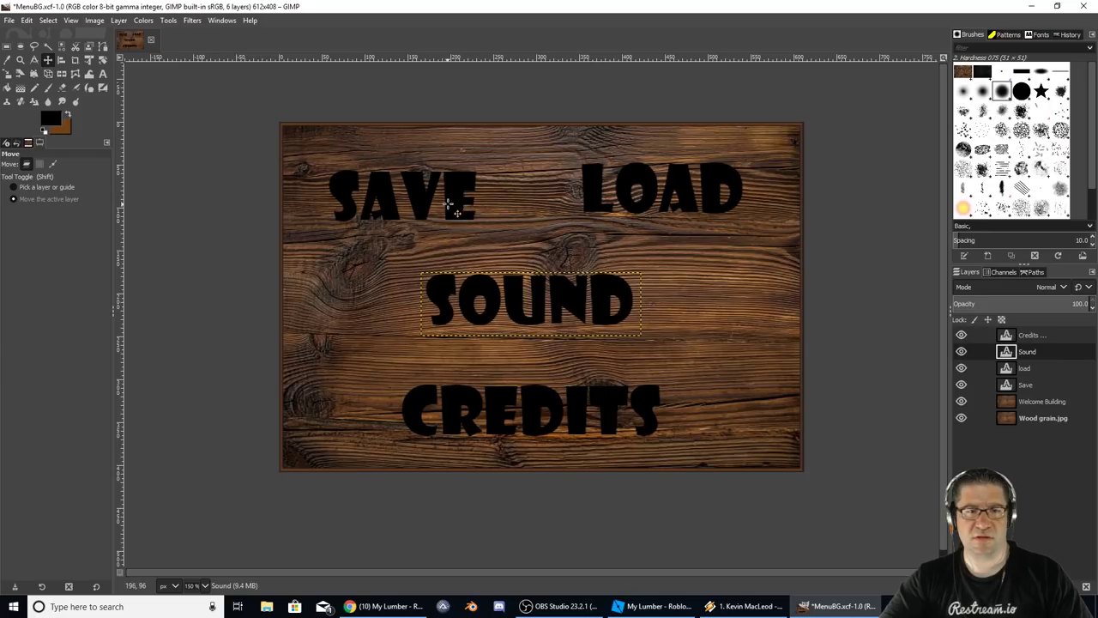
{"action": "left_click_drag", "start_coordinate": [455, 204], "coordinate": [455, 207]}
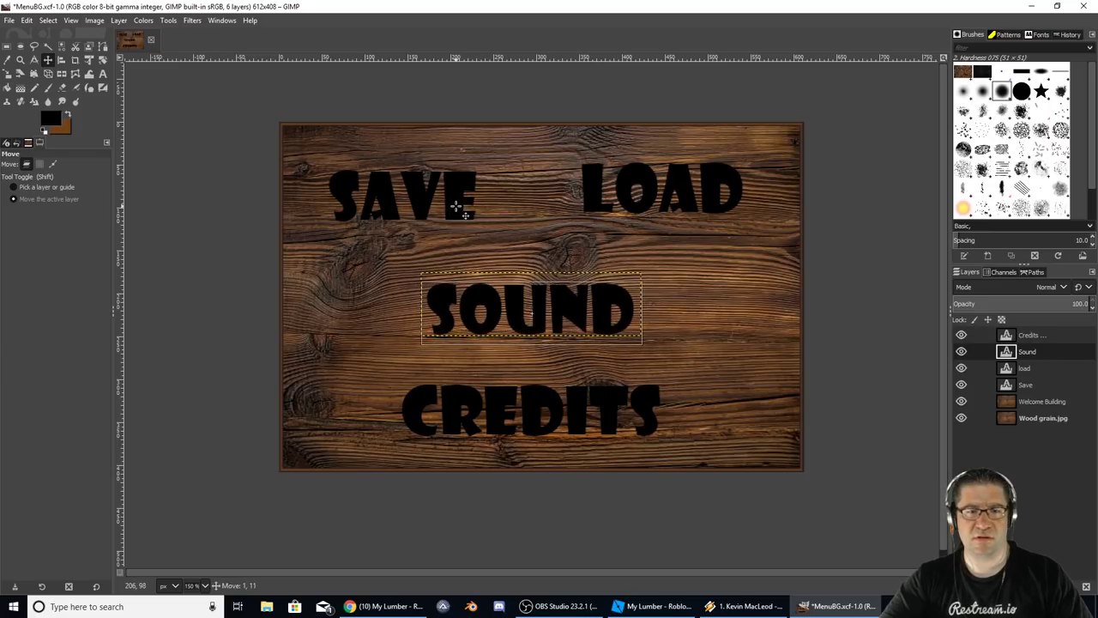
Shift LOAD down-right and lower SAVE about 19 px so both line up across the top.
{"action": "left_click", "coordinate": [1023, 372]}
{"action": "left_click_drag", "start_coordinate": [601, 203], "coordinate": [610, 226]}
{"action": "left_click", "coordinate": [1021, 386]}
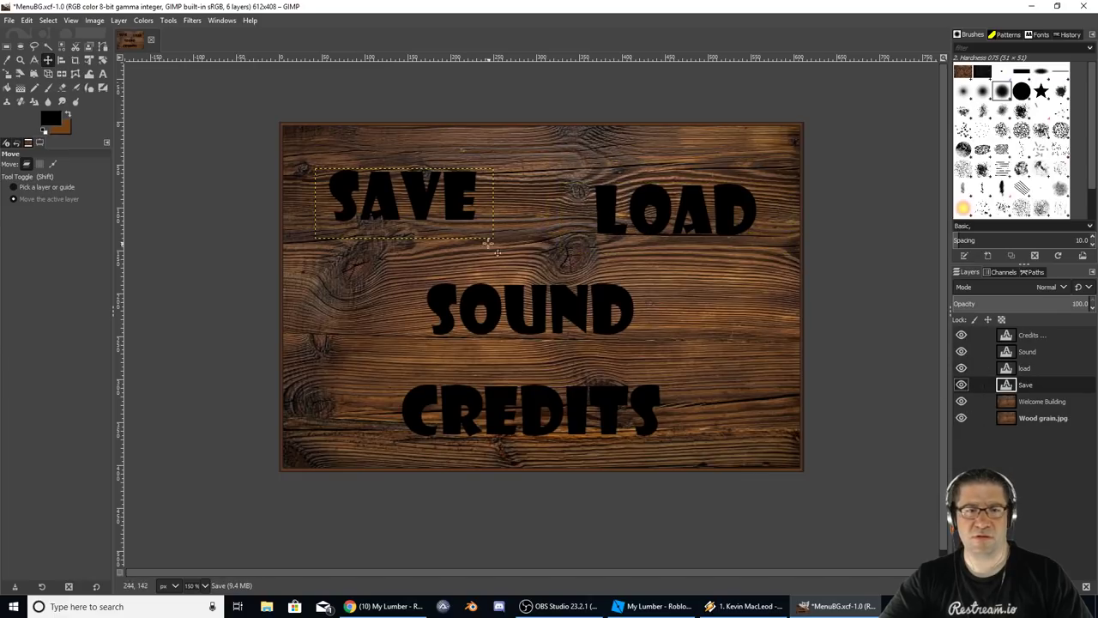
{"action": "left_click_drag", "start_coordinate": [465, 213], "coordinate": [472, 233]}
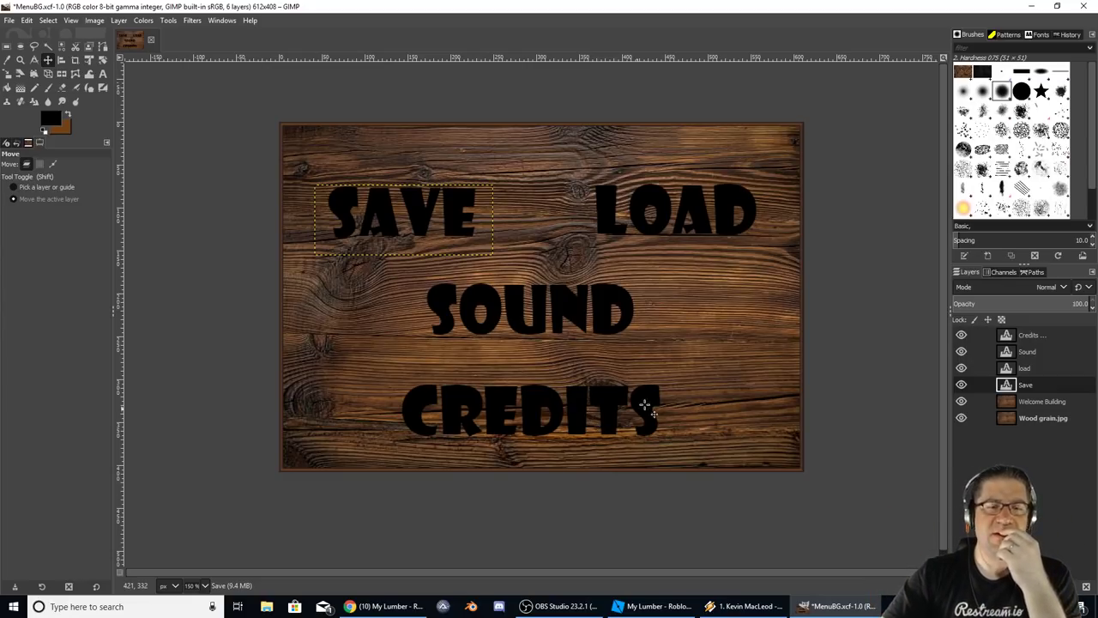
{"action": "left_click_drag", "start_coordinate": [571, 309], "coordinate": [574, 308]}
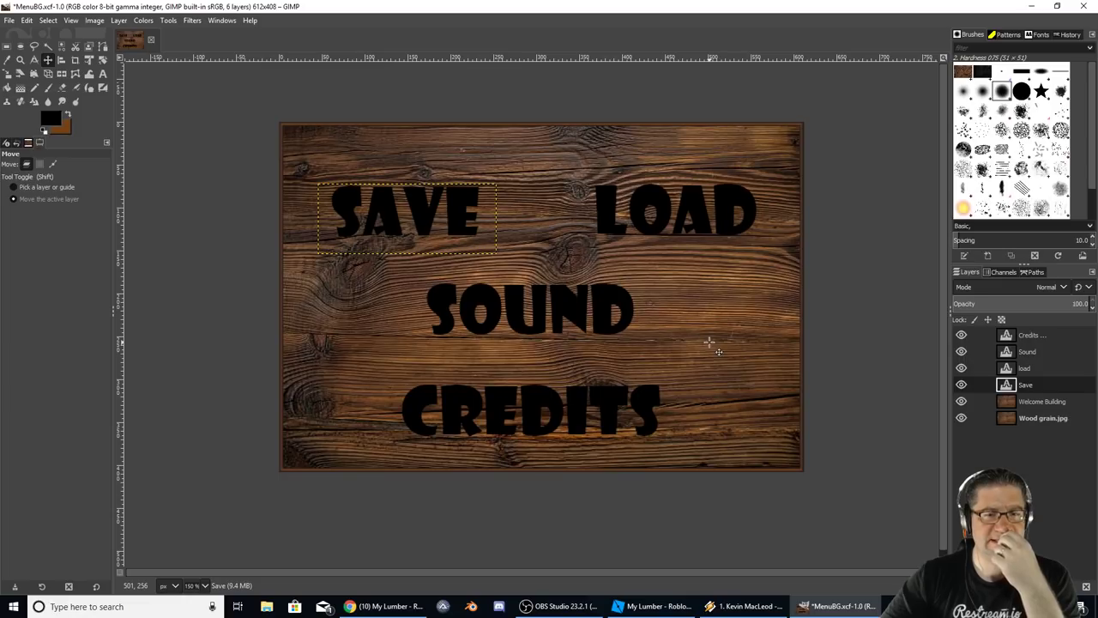
{"action": "scroll", "coordinate": [709, 342], "scroll_direction": "down", "scroll_amount": 3, "text": "ctrl"}
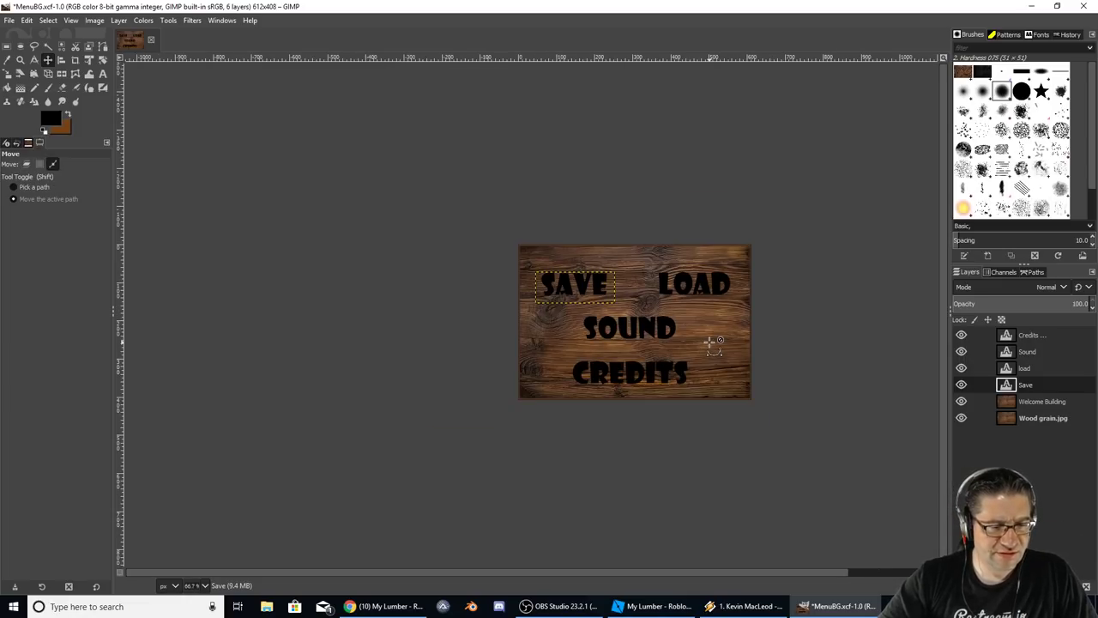
{"action": "scroll", "coordinate": [712, 343], "scroll_direction": "up", "scroll_amount": 2, "text": "ctrl"}
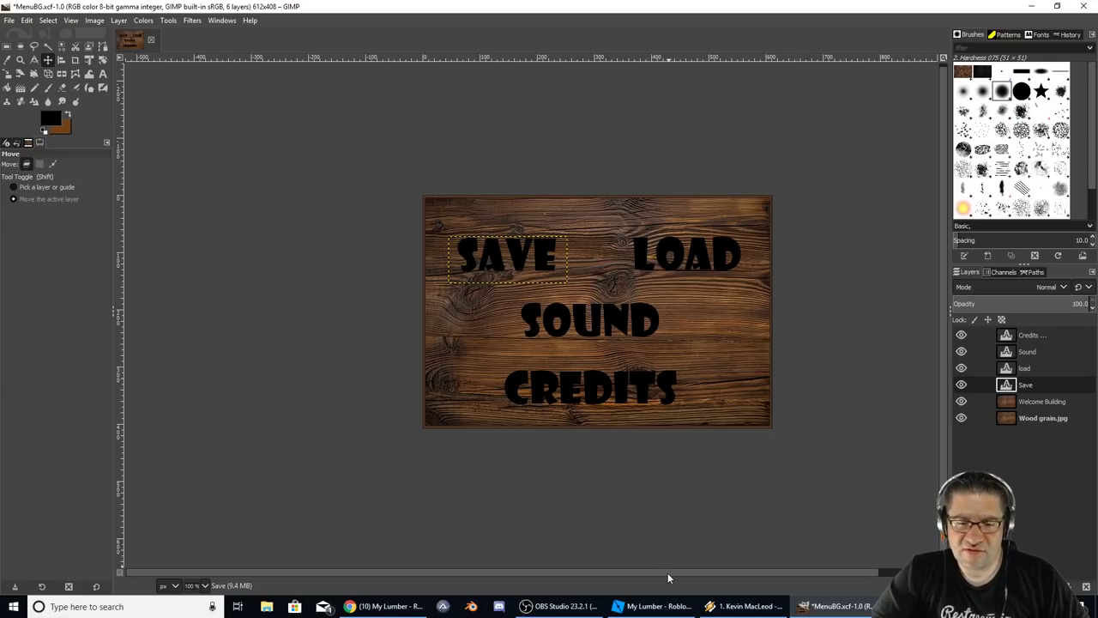
{"action": "scroll", "coordinate": [669, 577], "scroll_direction": "right", "scroll_amount": 2}
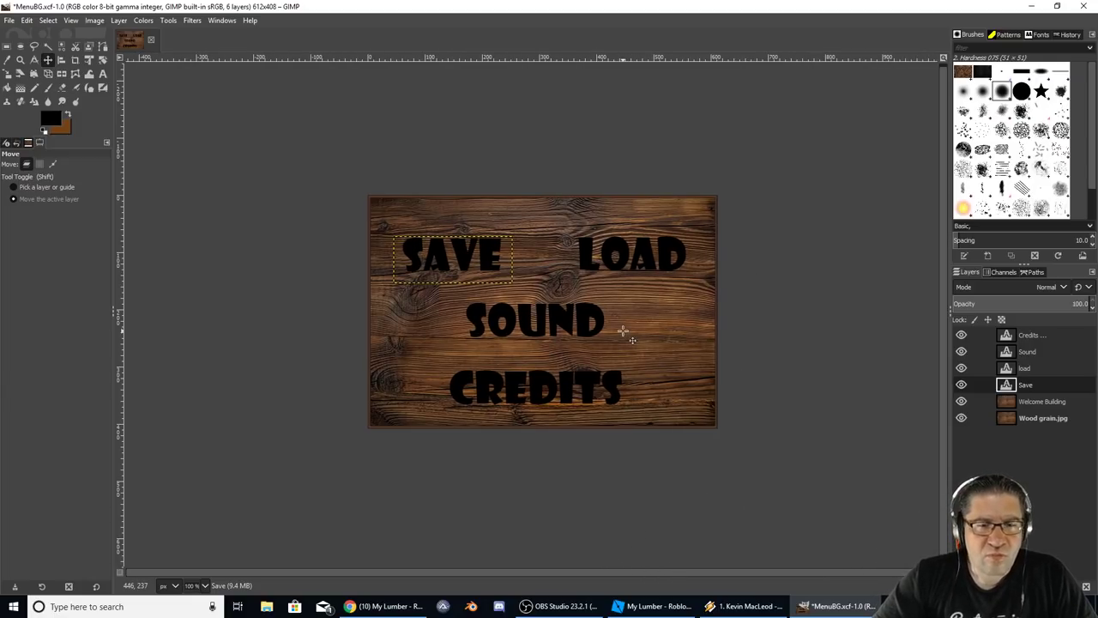
In Roblox Studio, expand StarterGui > Menu > frmMenu in Explorer and select its ImageLabel.
{"action": "key", "text": "alt+Tab"}
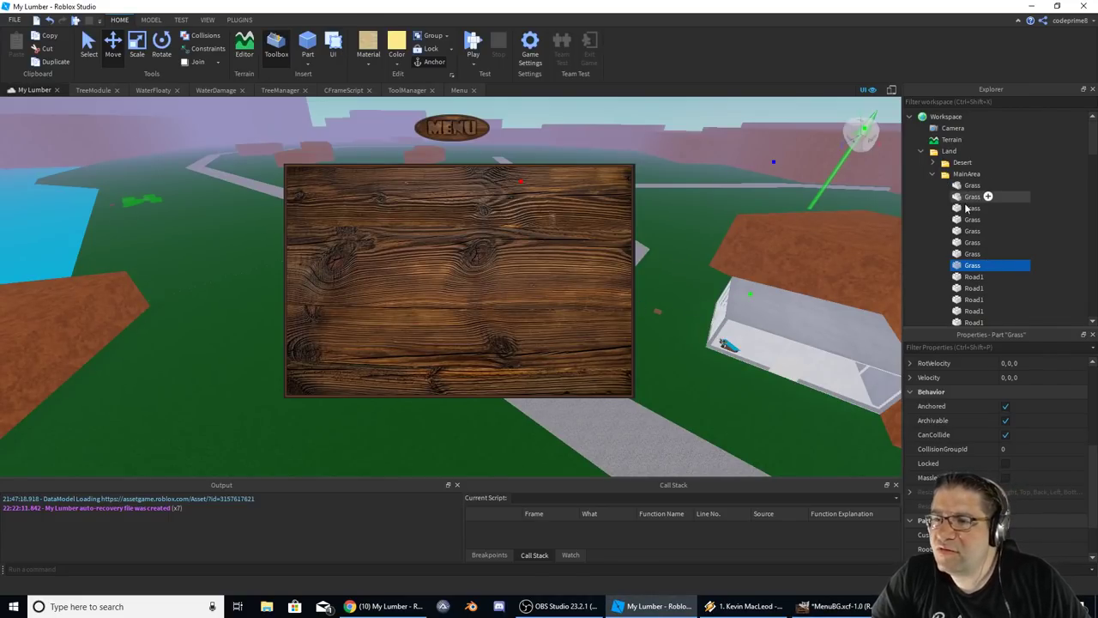
{"action": "left_click", "coordinate": [960, 162]}
{"action": "left_click", "coordinate": [911, 116]}
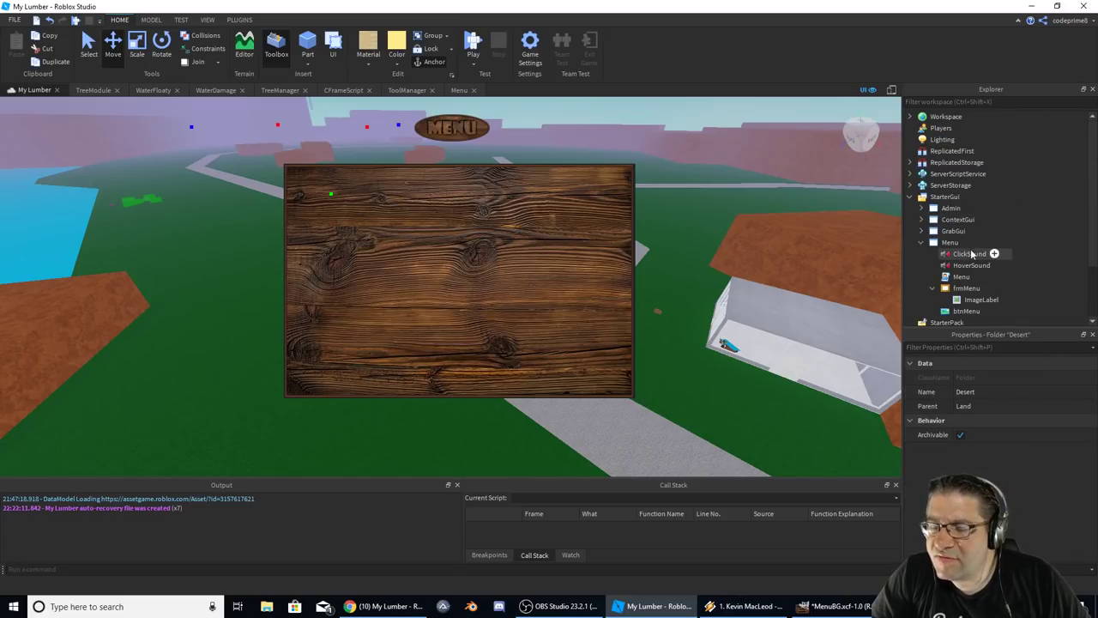
{"action": "mouse_move", "coordinate": [980, 244]}
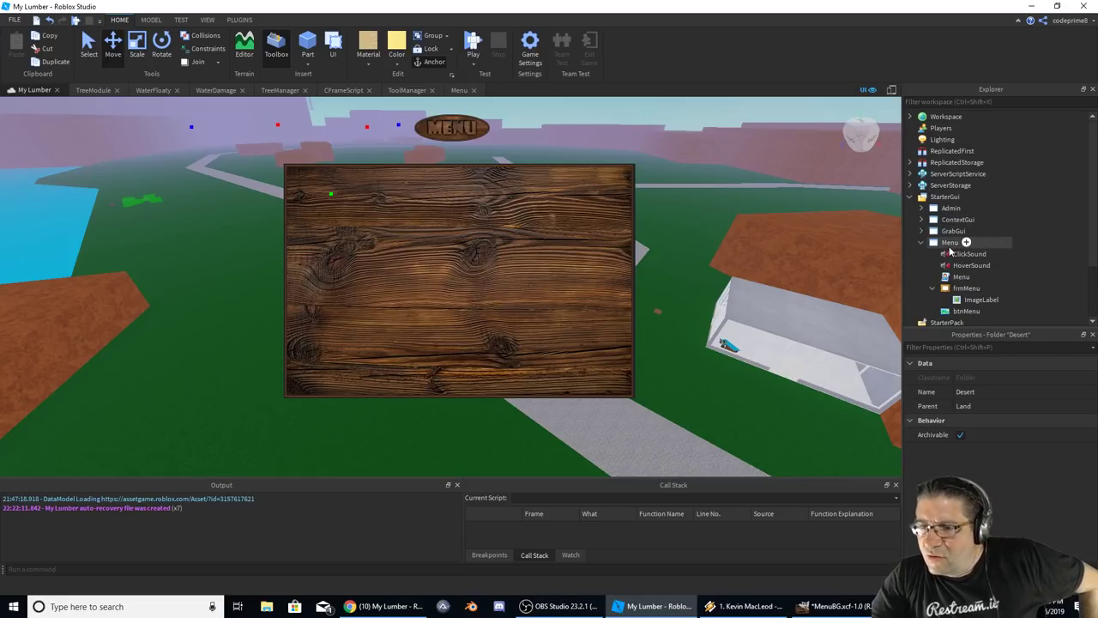
{"action": "scroll", "coordinate": [975, 314], "scroll_direction": "down", "scroll_amount": 1}
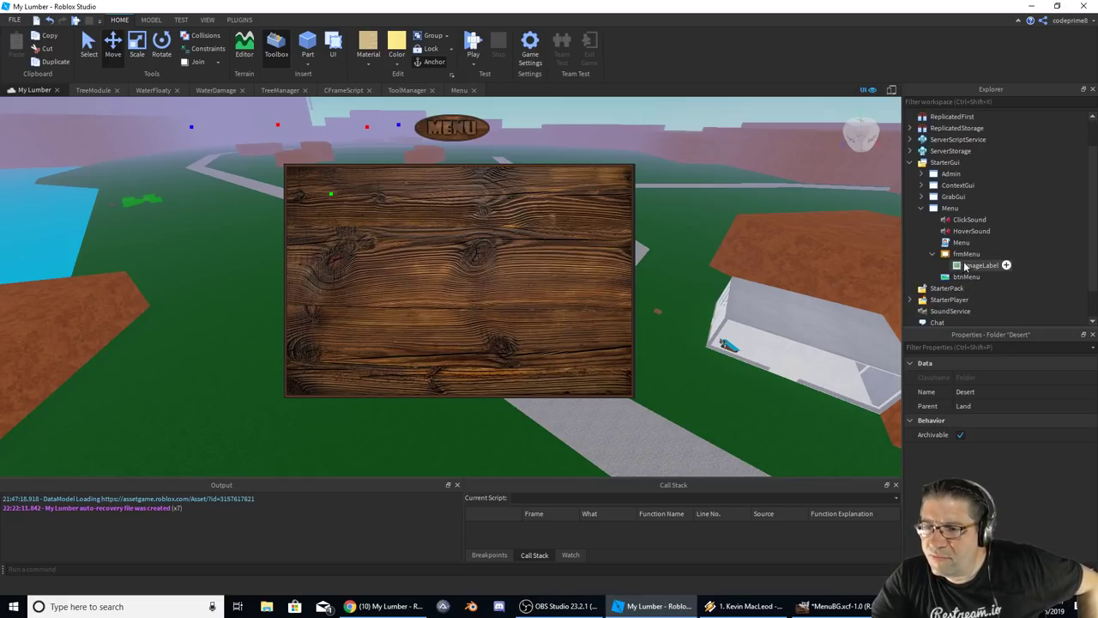
{"action": "left_click", "coordinate": [968, 255]}
{"action": "left_click", "coordinate": [978, 267]}
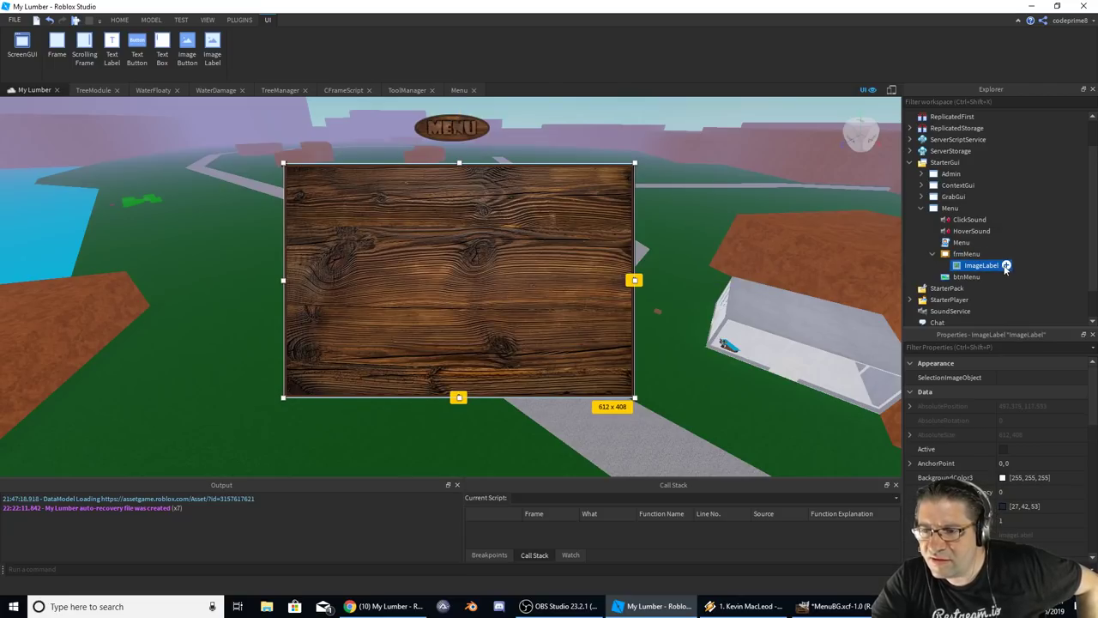
{"action": "left_click", "coordinate": [1006, 266]}
{"action": "left_click", "coordinate": [981, 267]}
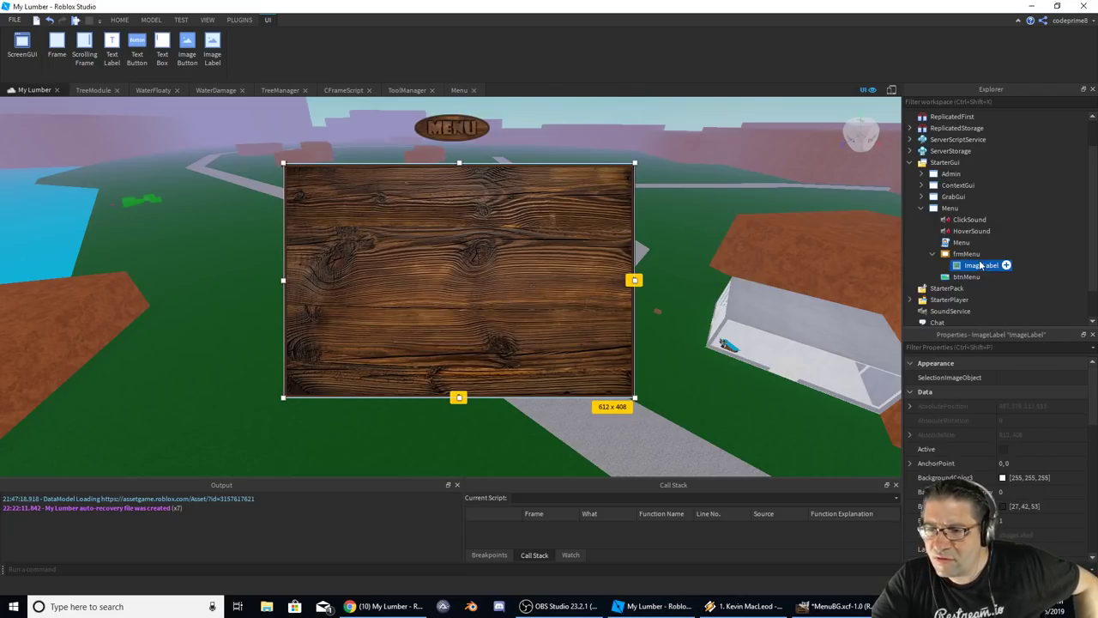
Rename the ImageLabel to MenuBG.
{"action": "left_click", "coordinate": [981, 266]}
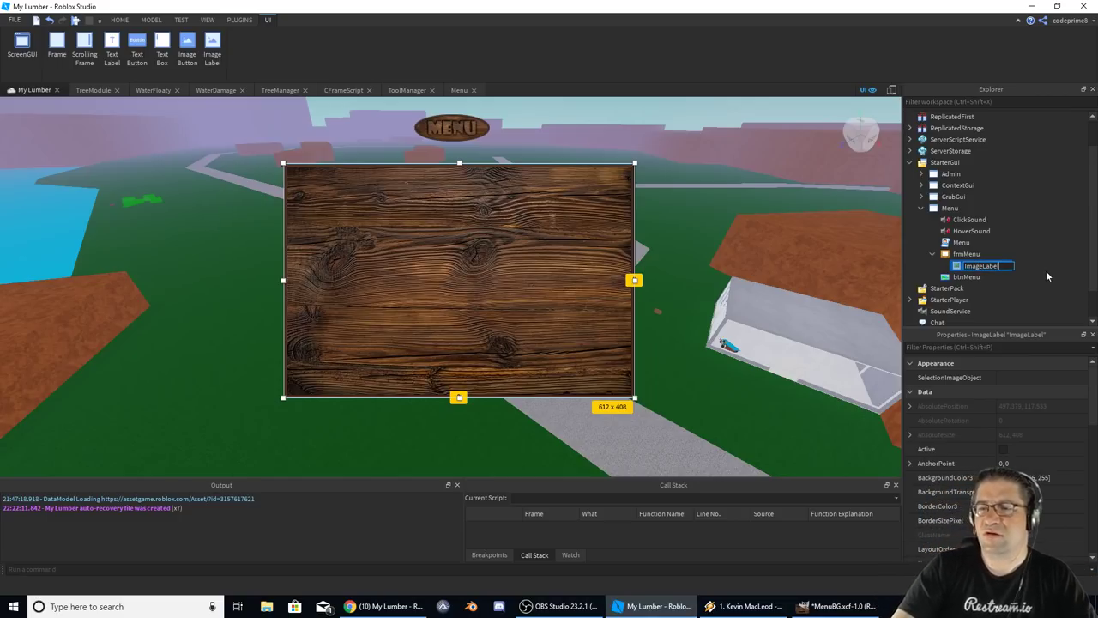
{"action": "key", "text": "ctrl+a"}
{"action": "type", "text": "m"}
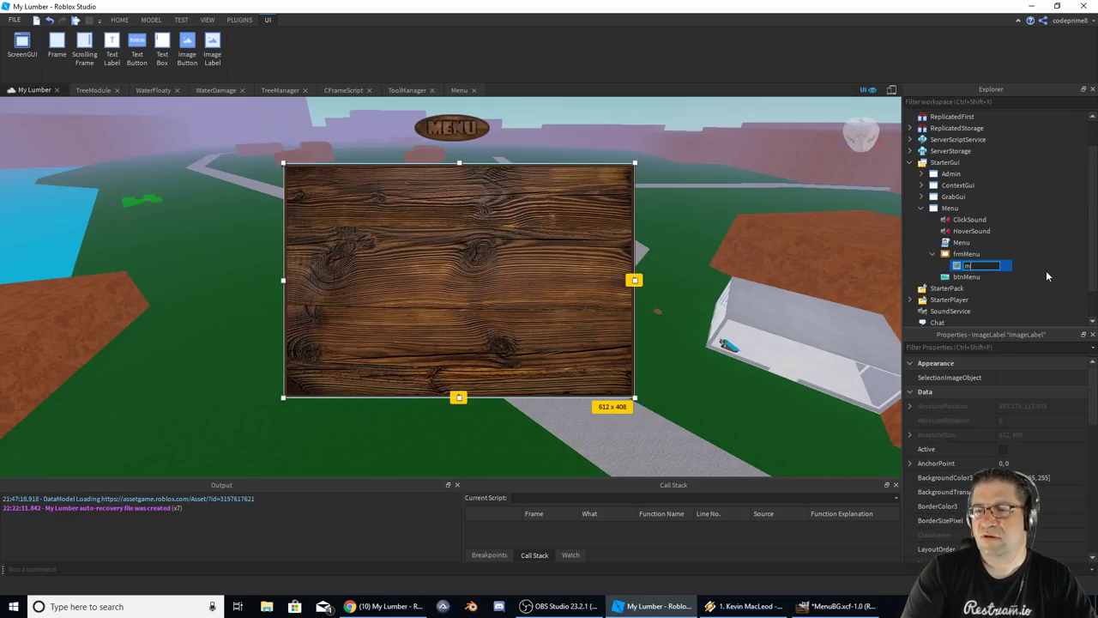
{"action": "key", "text": "BackSpace"}
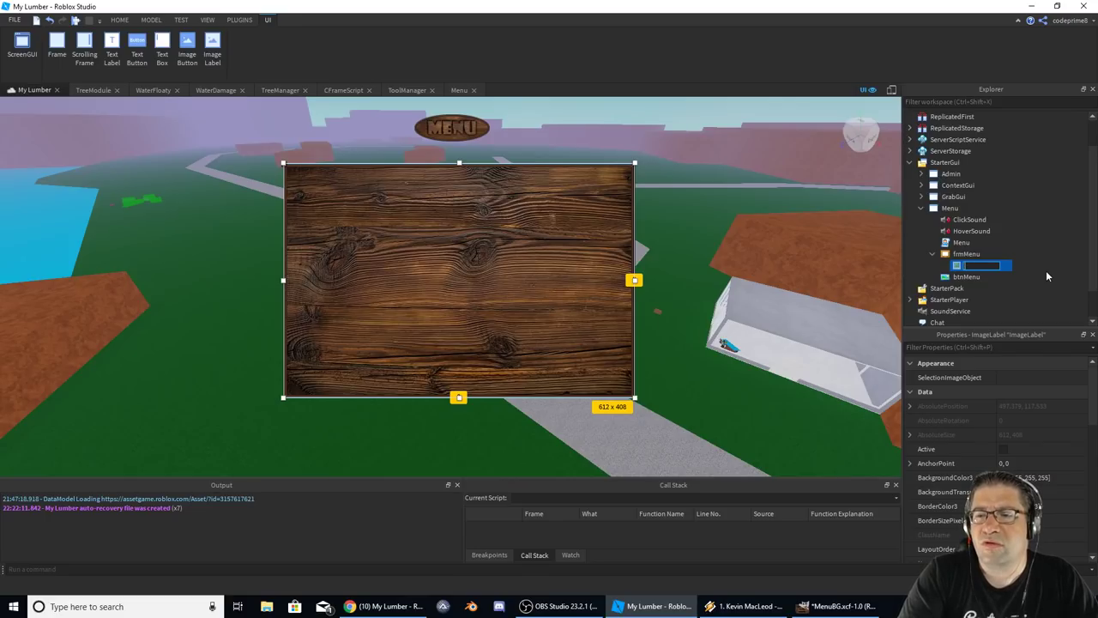
{"action": "type", "text": "Menu"}
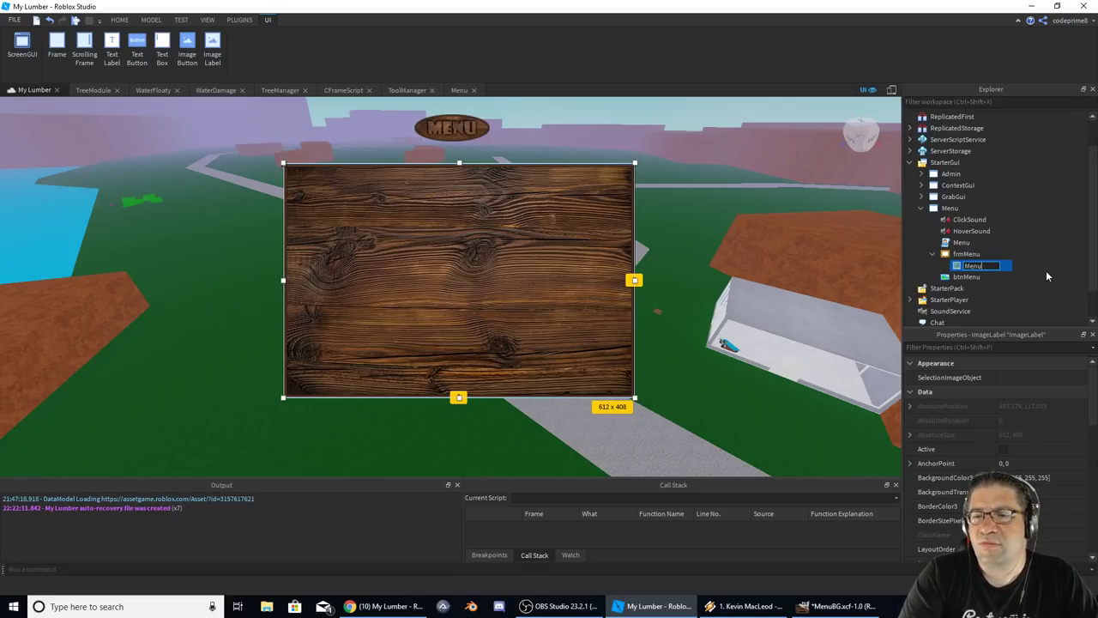
{"action": "type", "text": "BG"}
{"action": "key", "text": "Return"}
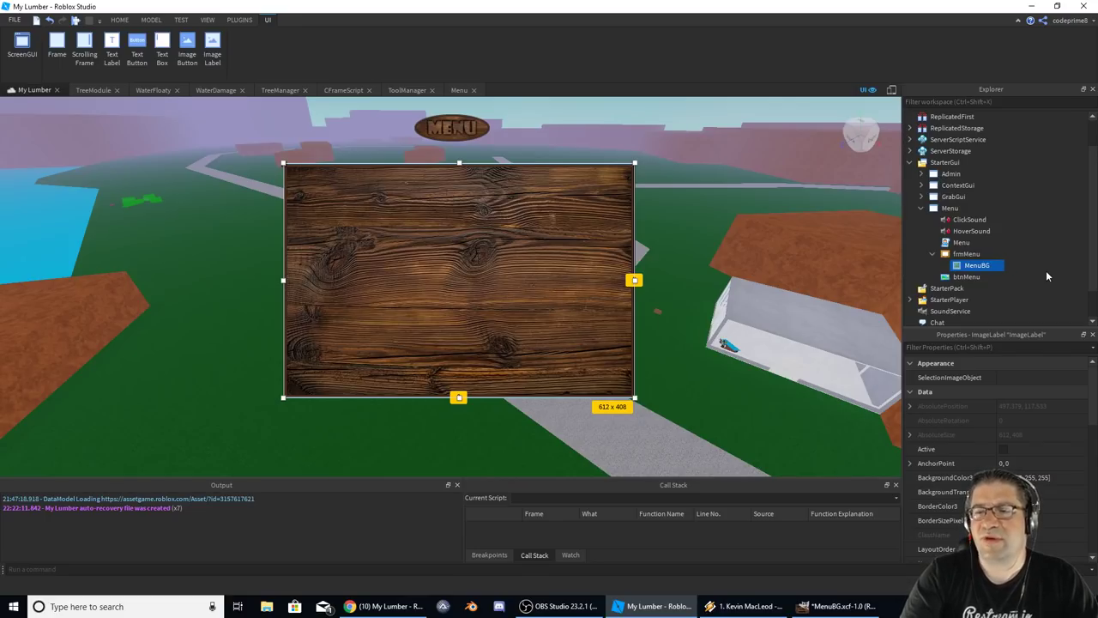
{"action": "left_click", "coordinate": [966, 255]}
{"action": "left_click", "coordinate": [988, 255]}
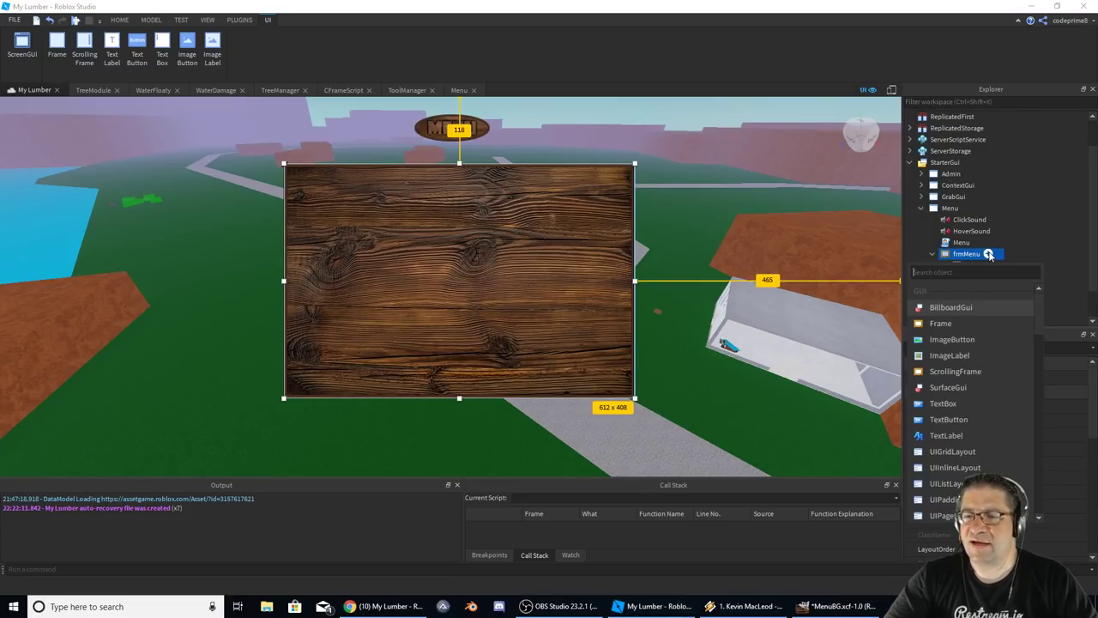
Insert an ImageButton into frmMenu near the board's top-left.
{"action": "left_click", "coordinate": [976, 341]}
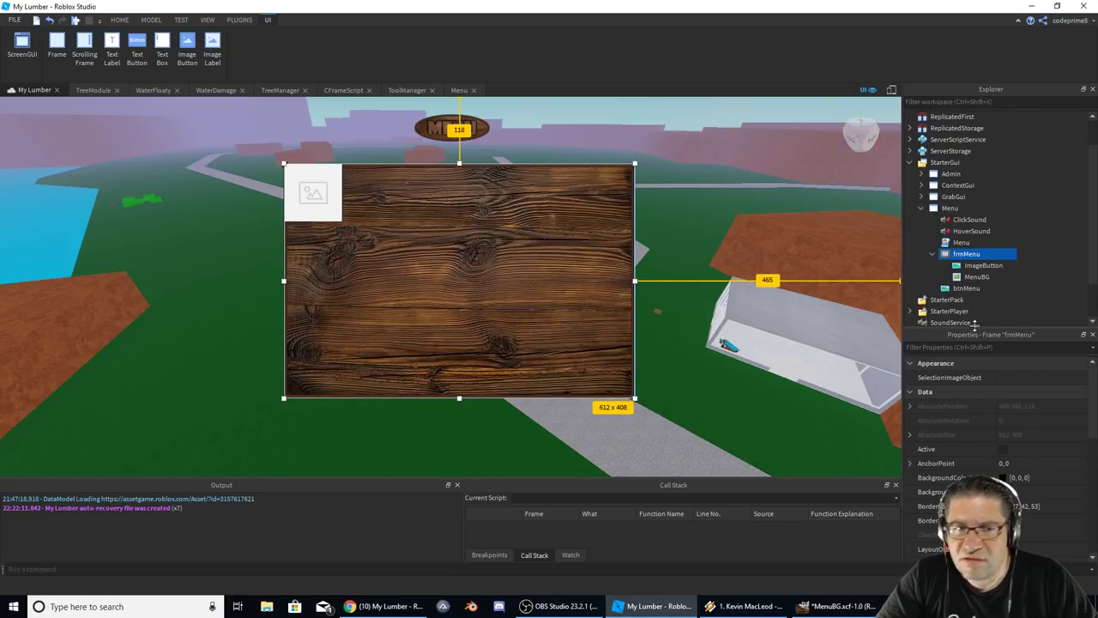
{"action": "left_click_drag", "start_coordinate": [327, 200], "coordinate": [353, 219]}
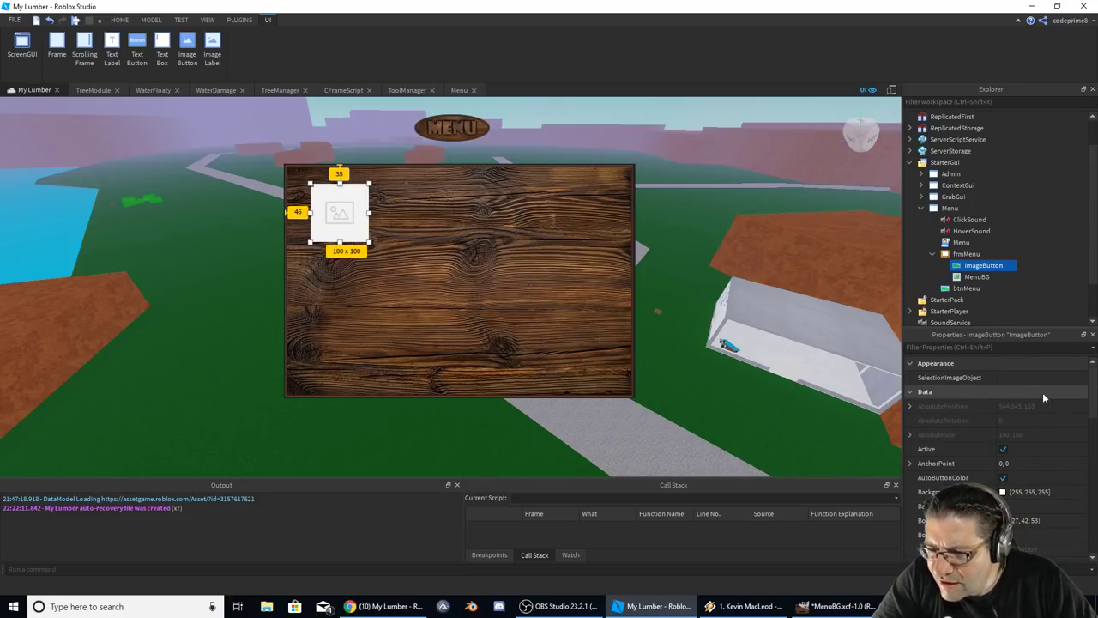
{"action": "scroll", "coordinate": [1042, 510], "scroll_direction": "down", "scroll_amount": 5}
{"action": "scroll", "coordinate": [1045, 510], "scroll_direction": "down", "scroll_amount": 2}
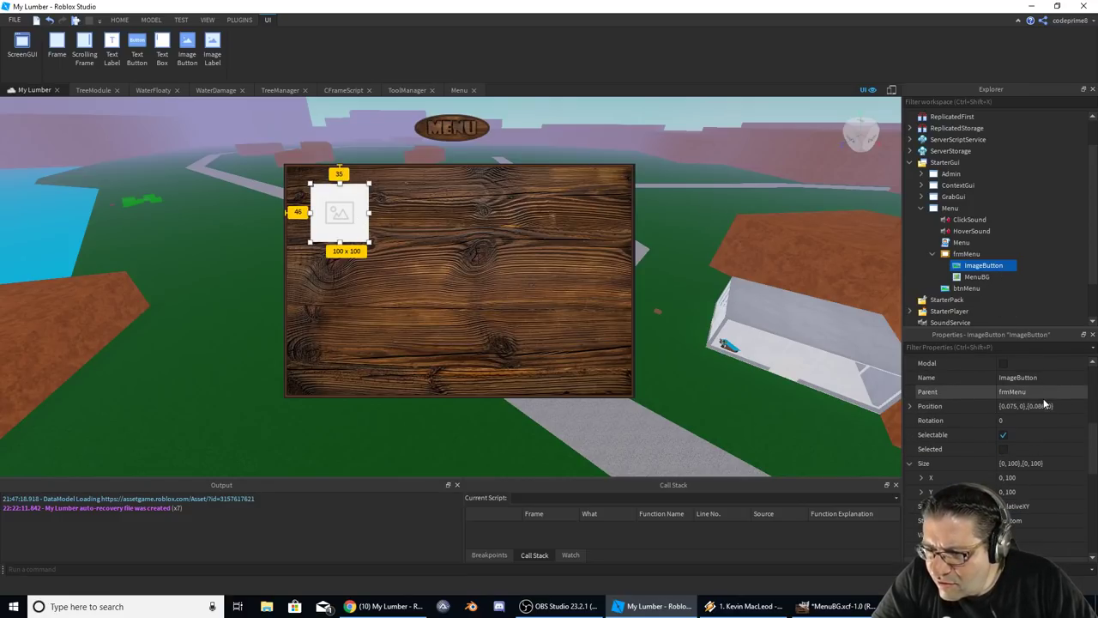
{"action": "scroll", "coordinate": [1034, 416], "scroll_direction": "down", "scroll_amount": 4}
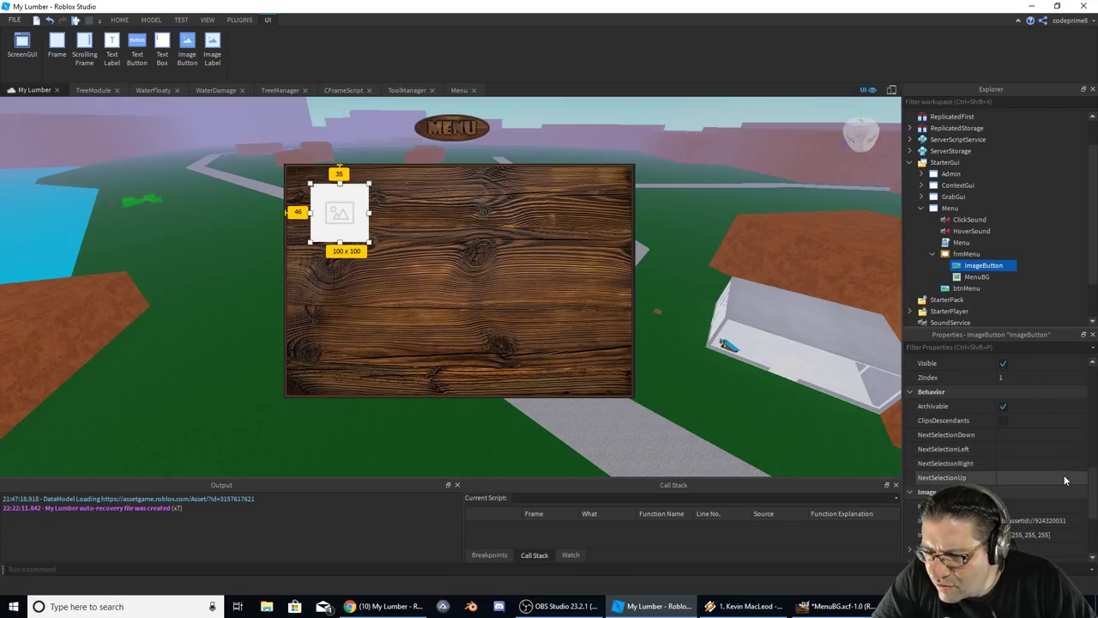
Set the ImageButton's Image to MenuBG and size it to 135 x 48 on the board.
{"action": "left_click", "coordinate": [1034, 391]}
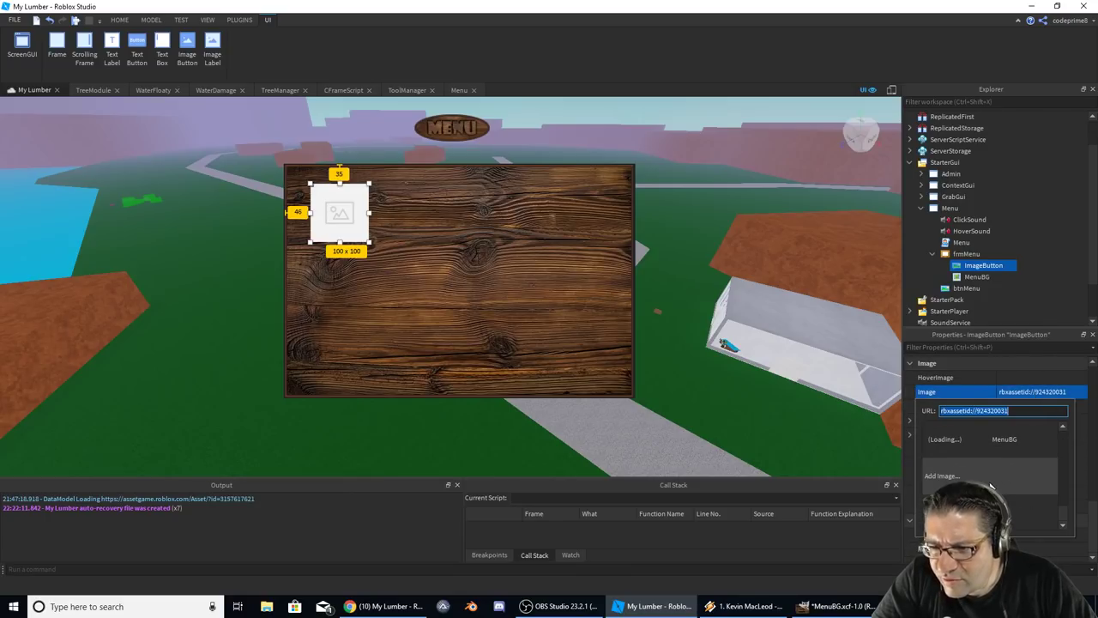
{"action": "left_click", "coordinate": [1000, 438]}
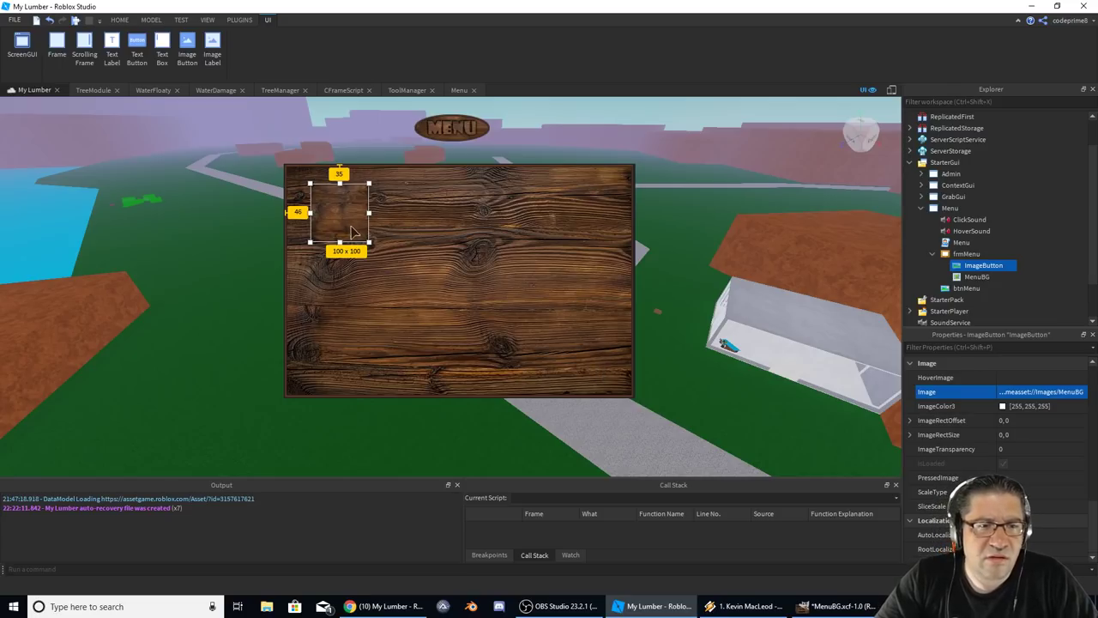
{"action": "mouse_move", "coordinate": [386, 212]}
{"action": "left_mouse_down"}
{"action": "mouse_move", "coordinate": [358, 238]}
{"action": "mouse_move", "coordinate": [370, 219]}
{"action": "left_mouse_up"}
{"action": "left_click", "coordinate": [470, 255]}
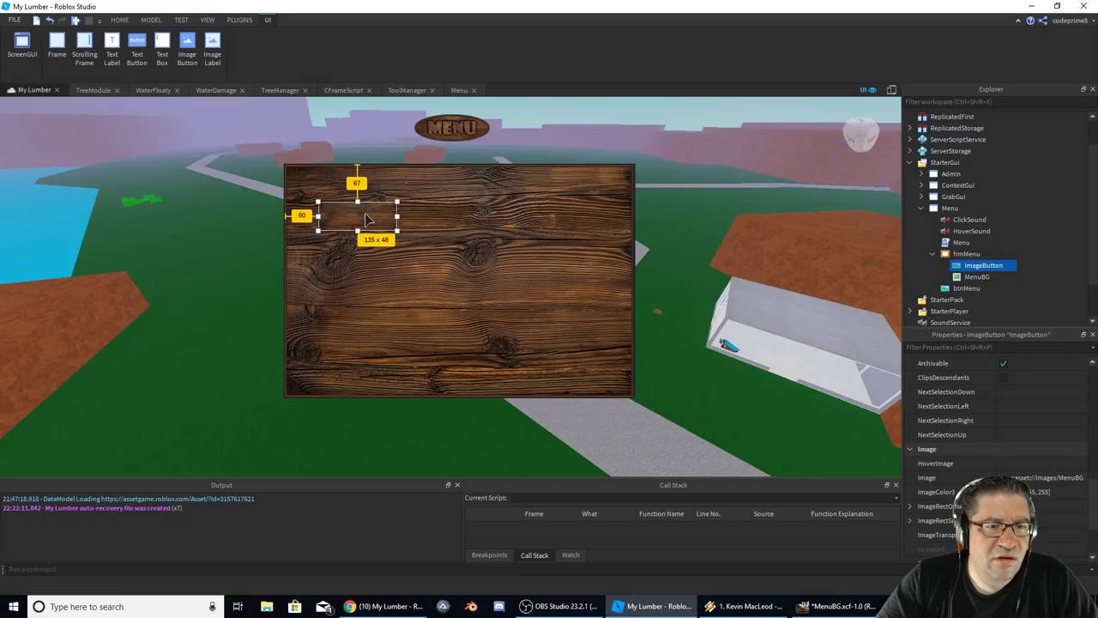
{"action": "left_click", "coordinate": [497, 290]}
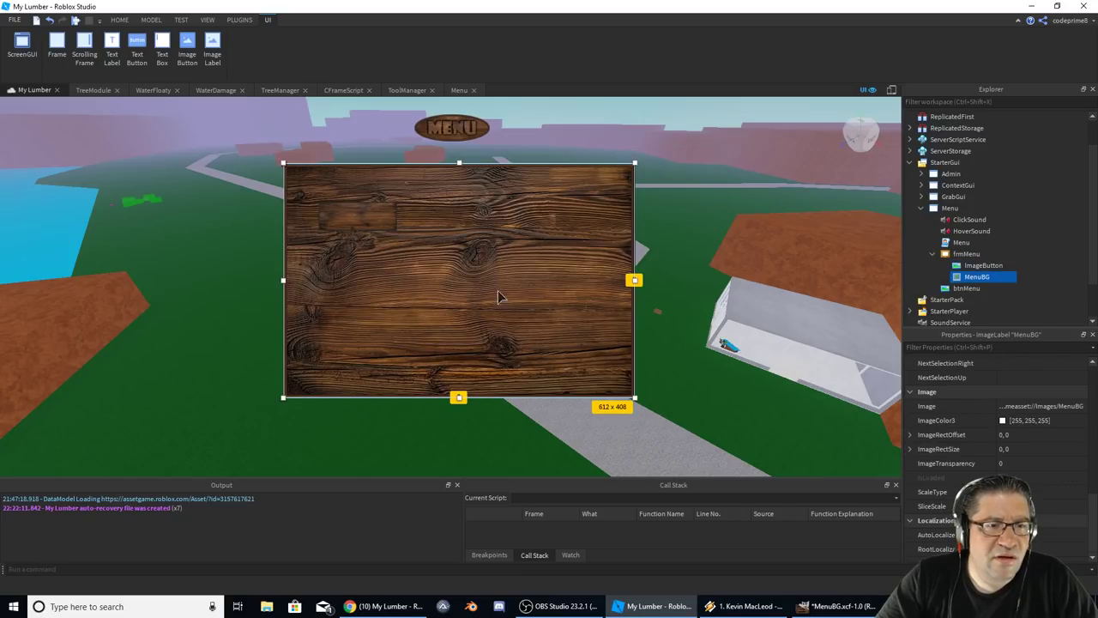
Enlarge the ImageButton and duplicate it twice with Ctrl+D, moving a copy lower.
{"action": "left_click", "coordinate": [375, 218]}
{"action": "mouse_move", "coordinate": [397, 236]}
{"action": "left_mouse_down"}
{"action": "mouse_move", "coordinate": [414, 260]}
{"action": "mouse_move", "coordinate": [408, 251]}
{"action": "left_mouse_up"}
{"action": "left_click", "coordinate": [420, 360]}
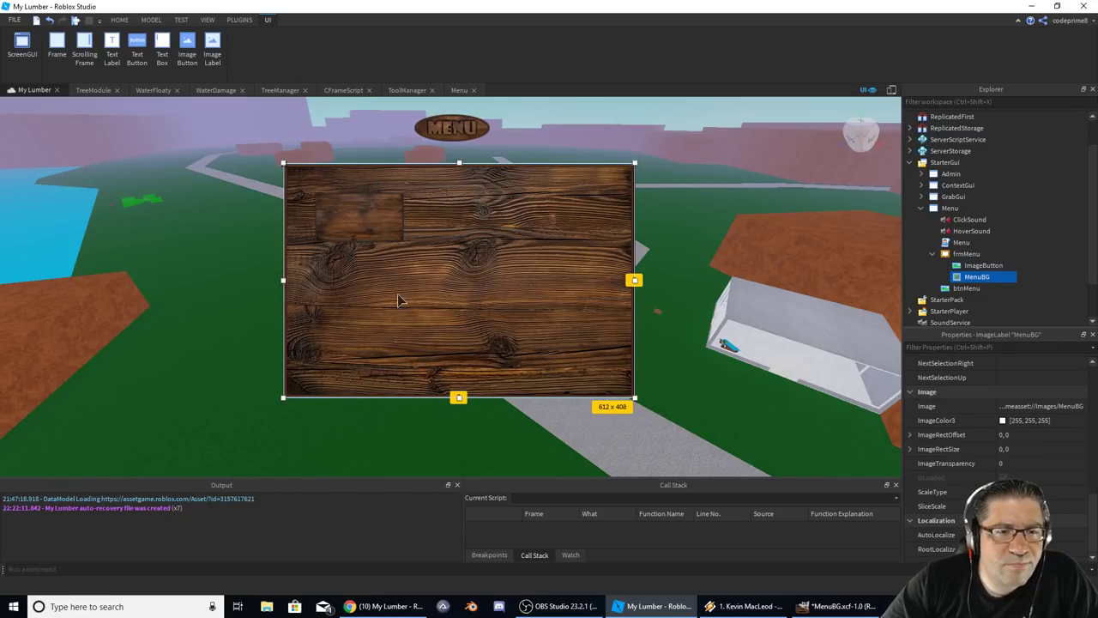
{"action": "left_click", "coordinate": [352, 232]}
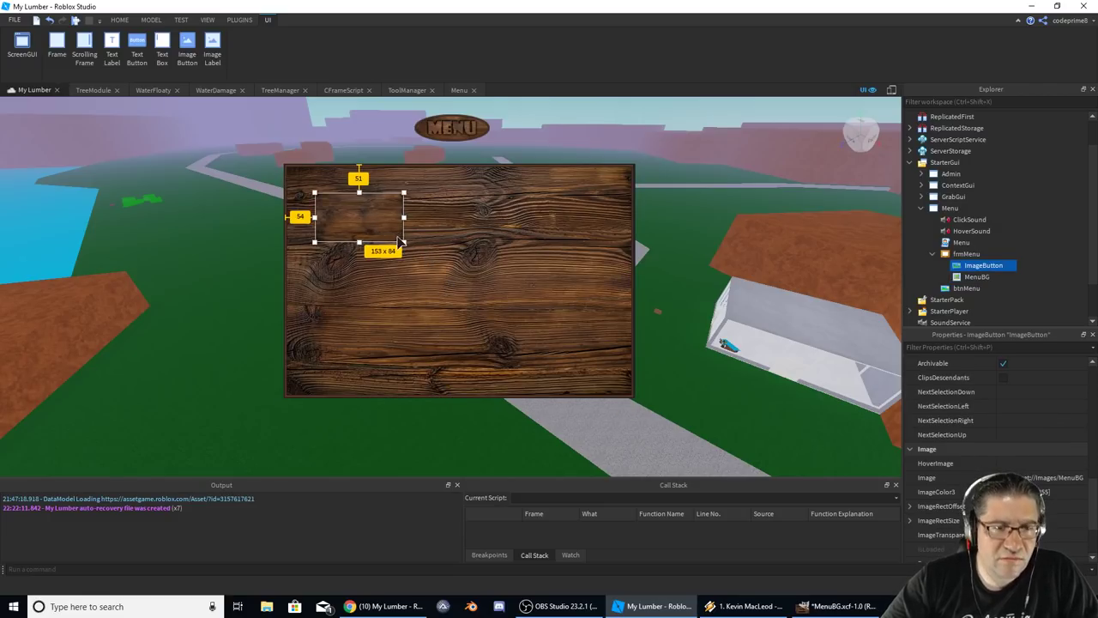
{"action": "key", "text": "ctrl+d"}
{"action": "left_click_drag", "start_coordinate": [366, 225], "coordinate": [366, 368]}
{"action": "key", "text": "ctrl+d"}
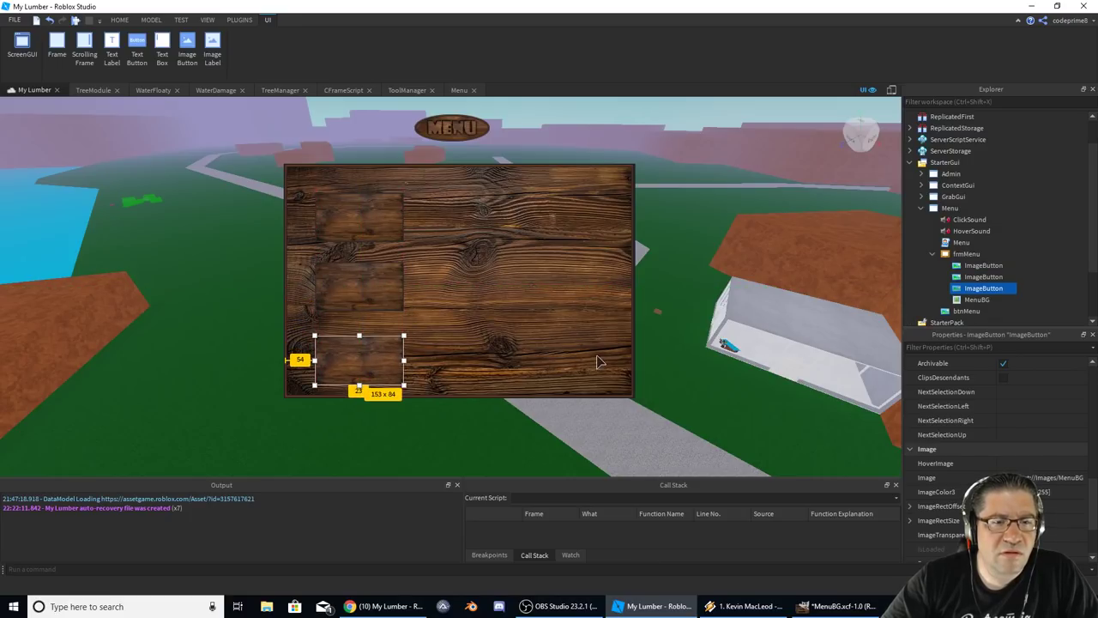
Delete all three ImageButtons, leaving only MenuBG in frmMenu.
{"action": "left_click", "coordinate": [485, 332]}
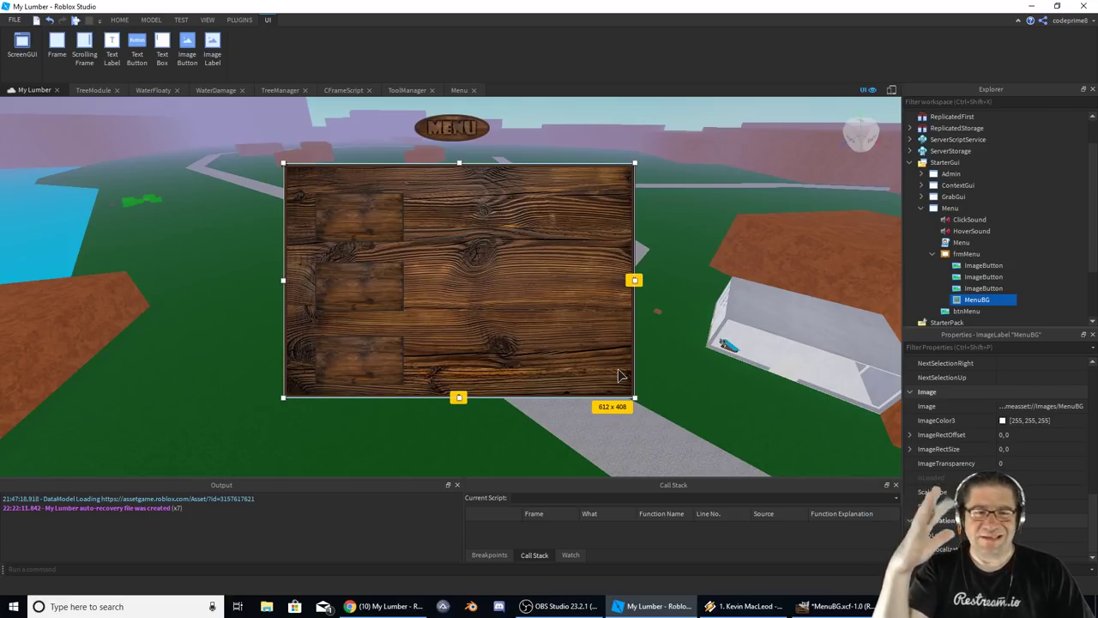
{"action": "left_click", "coordinate": [360, 305]}
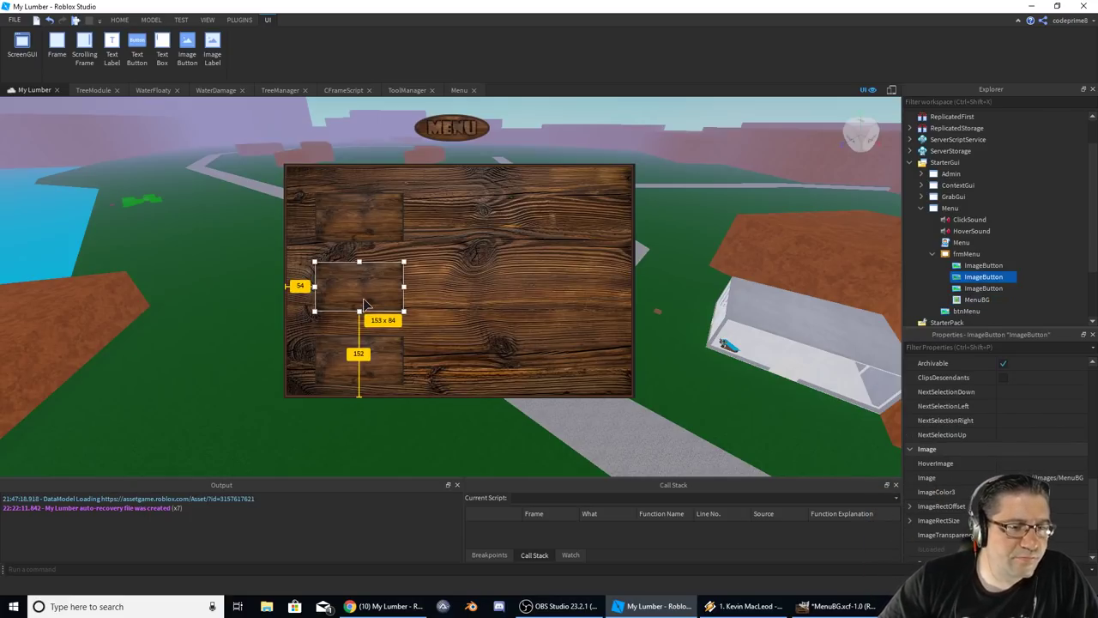
{"action": "key", "text": "Delete"}
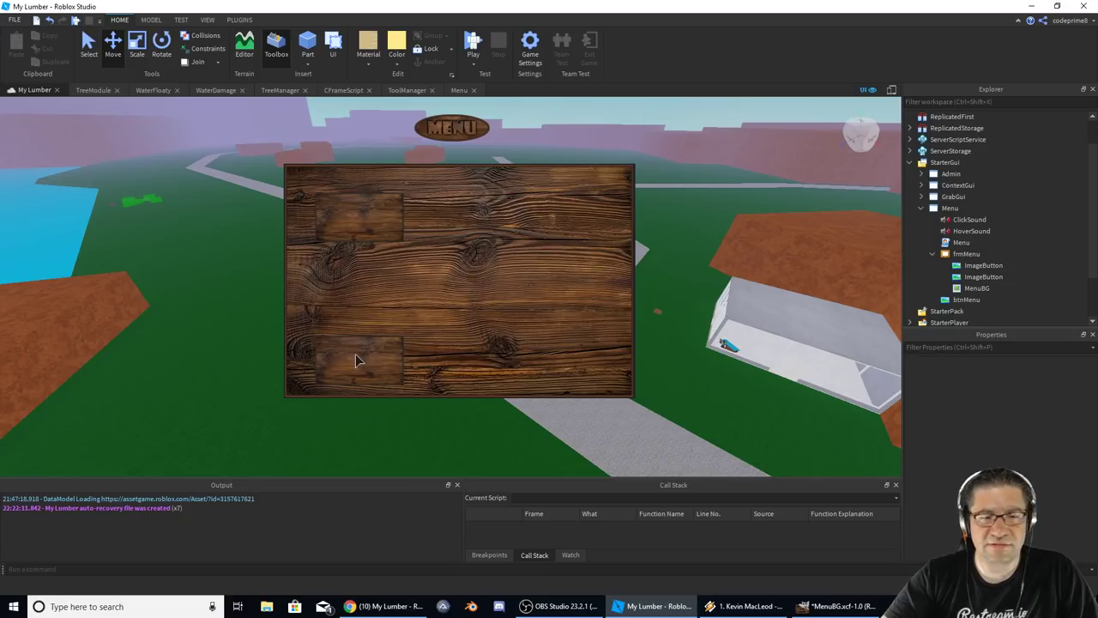
{"action": "left_click", "coordinate": [978, 277]}
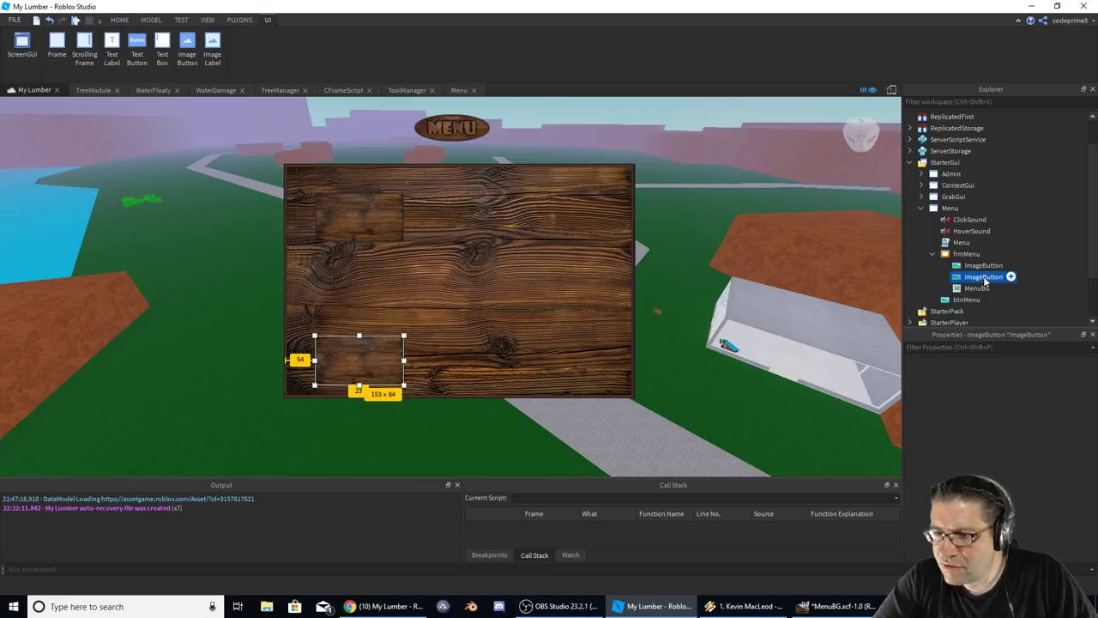
{"action": "key", "text": "Delete"}
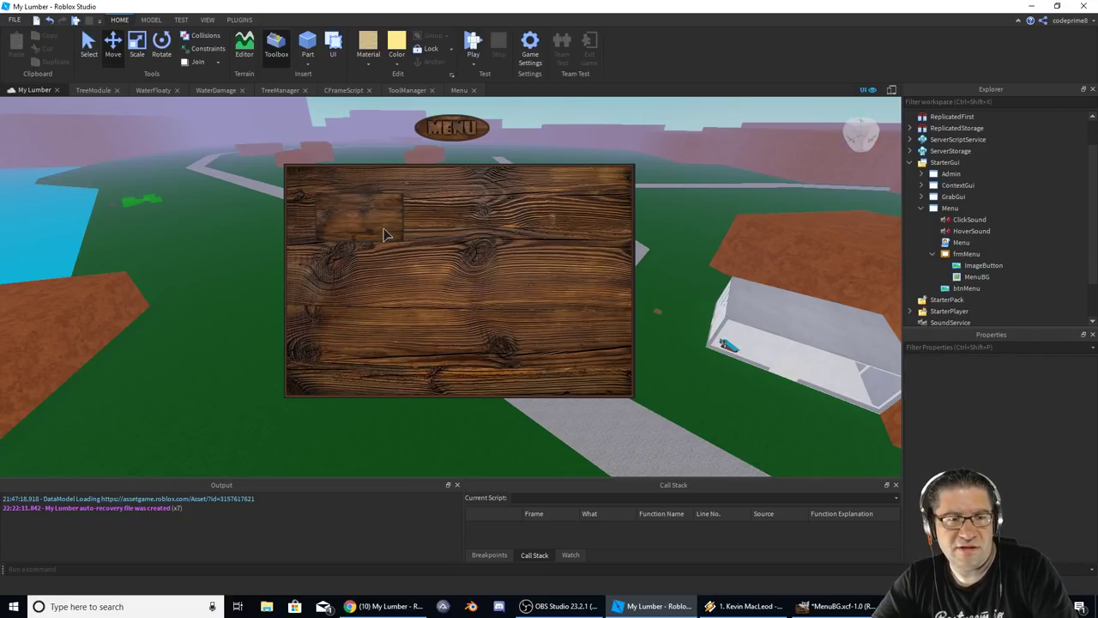
{"action": "left_click", "coordinate": [982, 265]}
{"action": "key", "text": "Delete"}
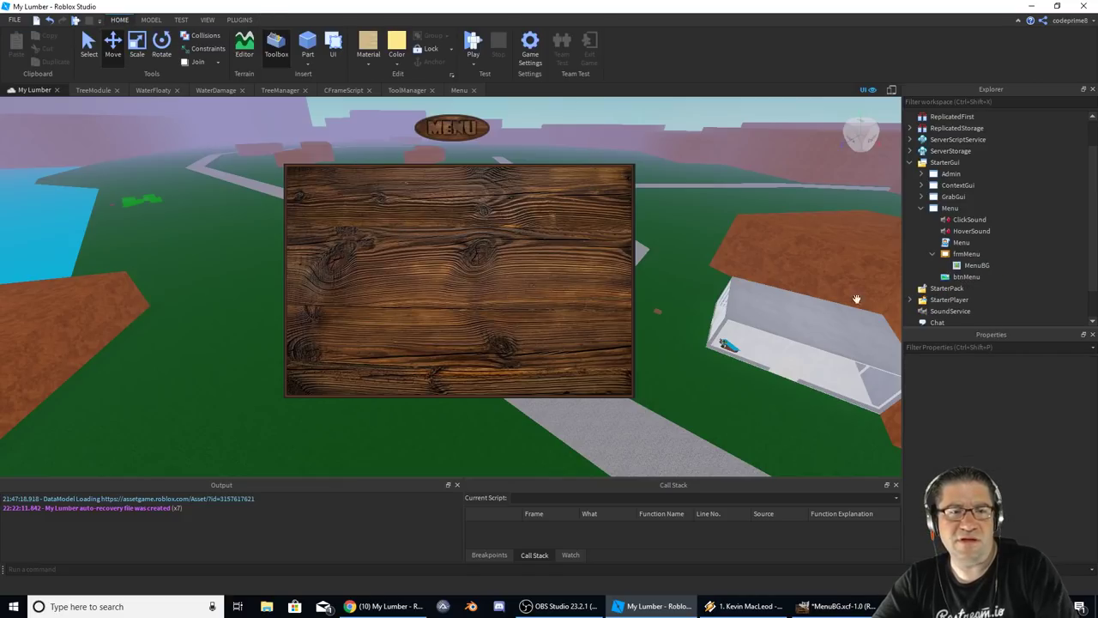
In GIMP's MenuBG image, paste the SAVE letters and anchor the floating selection onto the Save layer.
{"action": "left_click", "coordinate": [837, 605]}
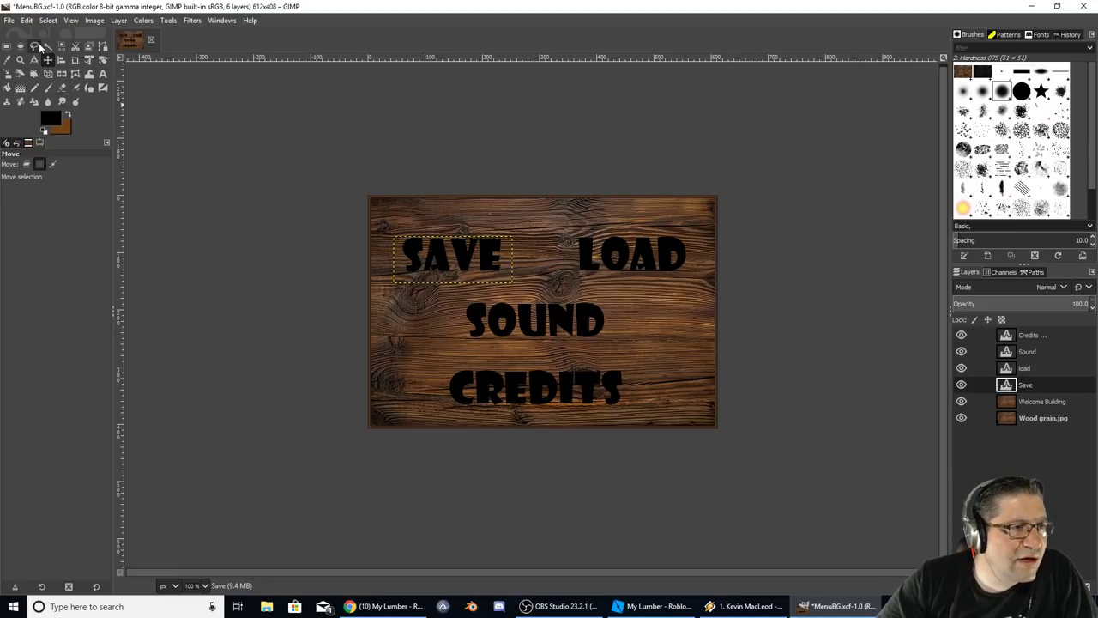
{"action": "key", "text": "ctrl+a"}
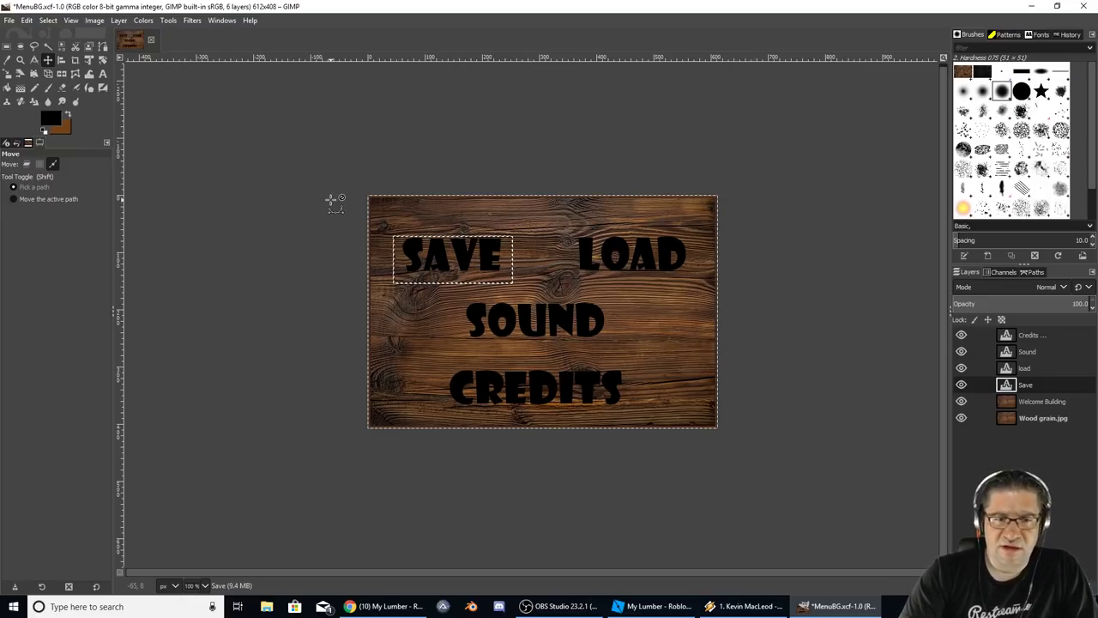
{"action": "key", "text": "ctrl+v"}
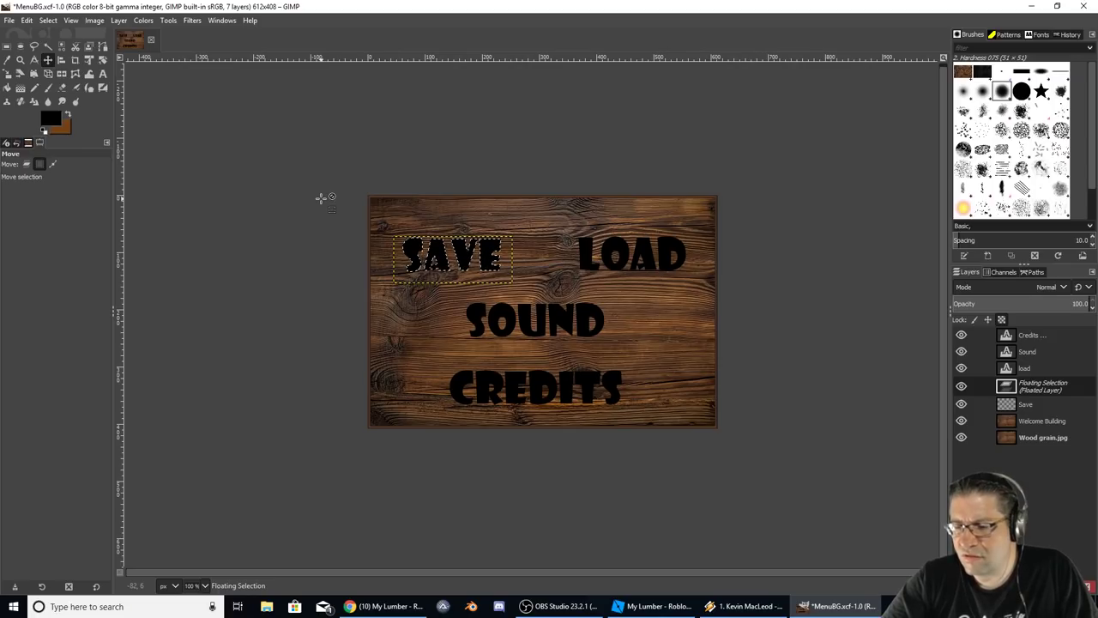
{"action": "left_click", "coordinate": [47, 20]}
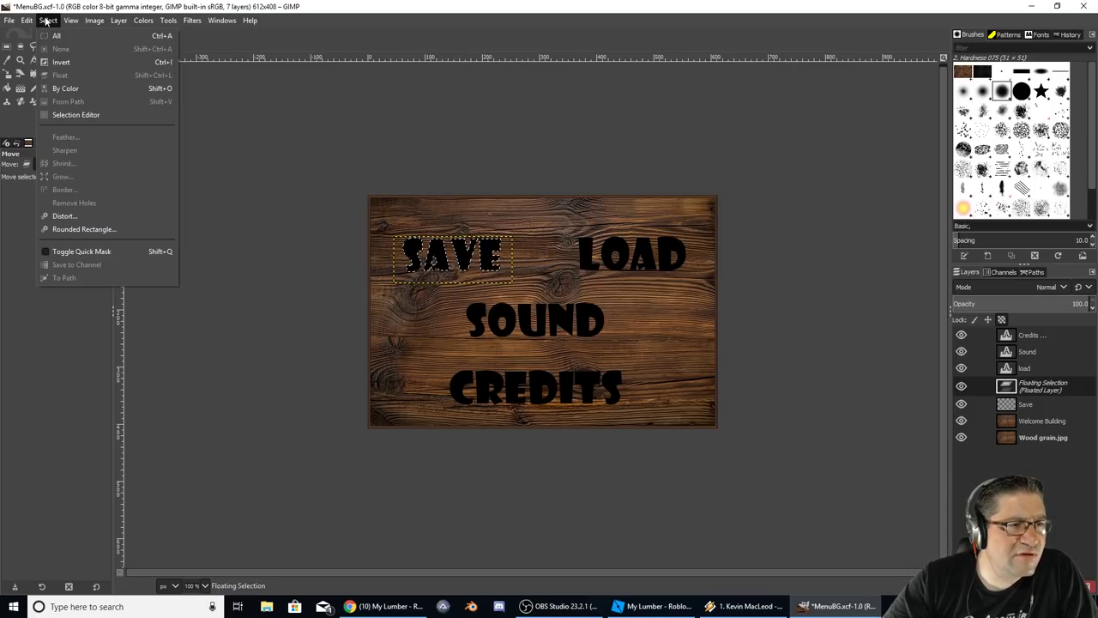
{"action": "left_click", "coordinate": [331, 10]}
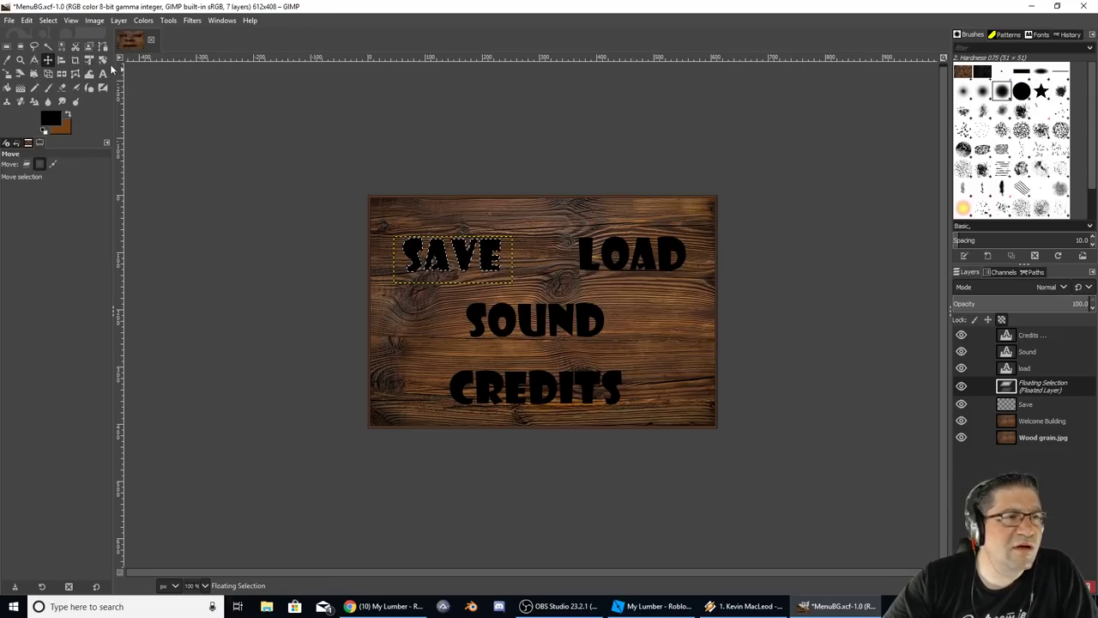
{"action": "left_click", "coordinate": [48, 47]}
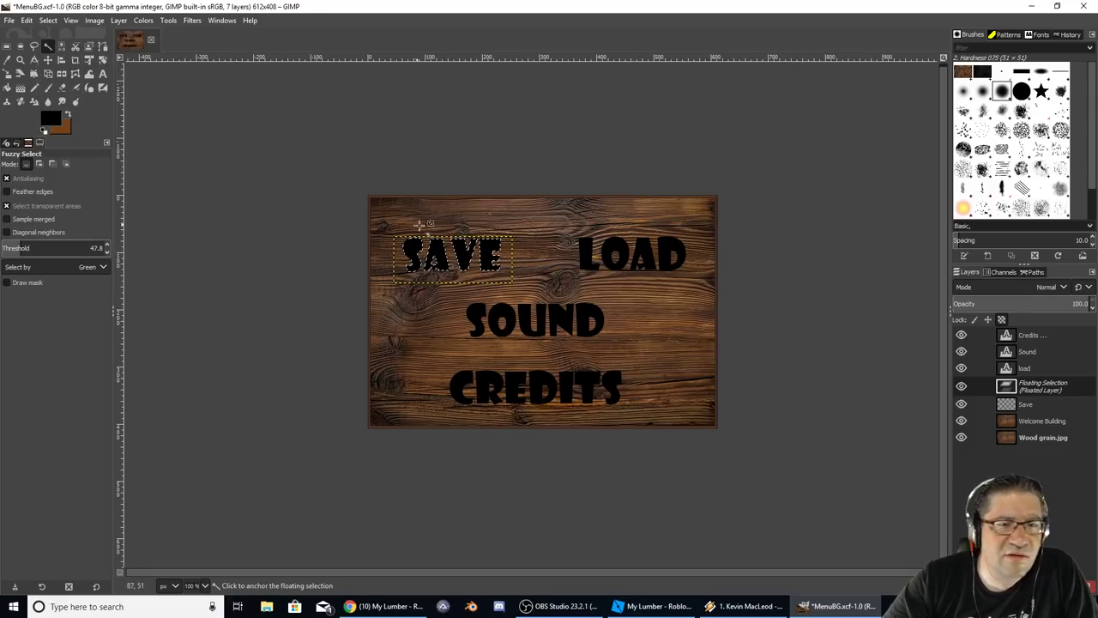
{"action": "left_click", "coordinate": [455, 272]}
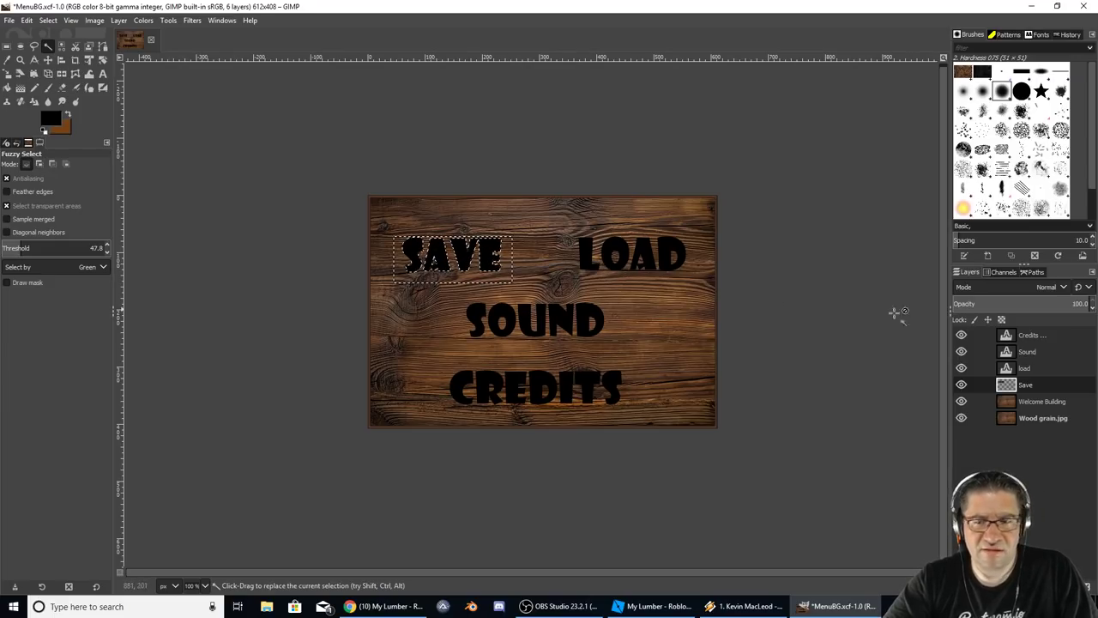
On the Welcome Building layer, invert the selection and copy the wood pixels to the clipboard.
{"action": "left_click", "coordinate": [1044, 400]}
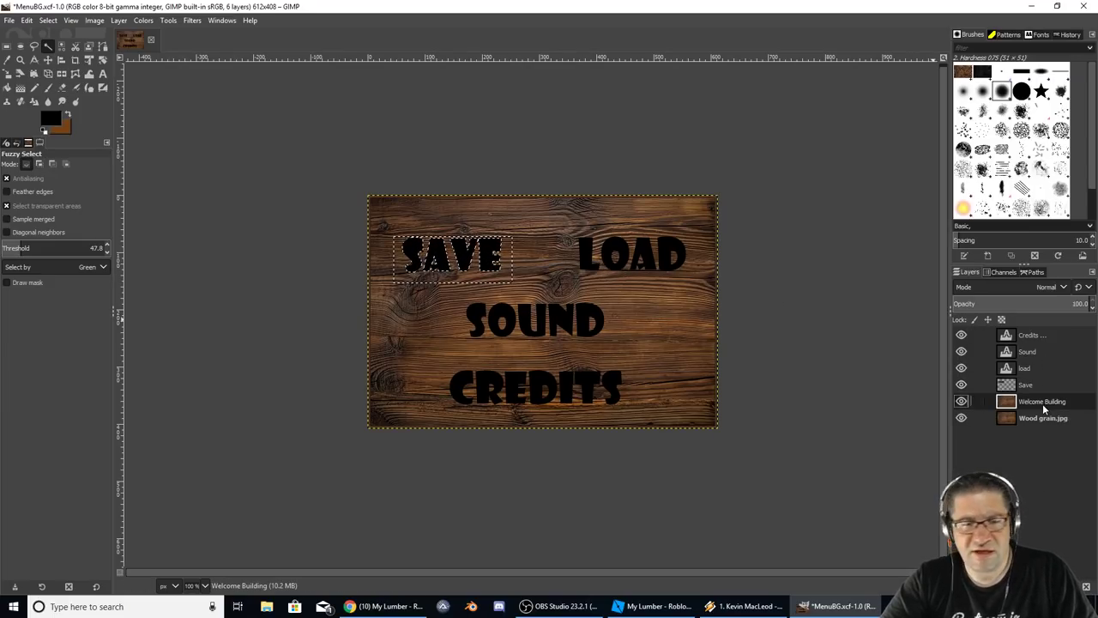
{"action": "left_click", "coordinate": [47, 21]}
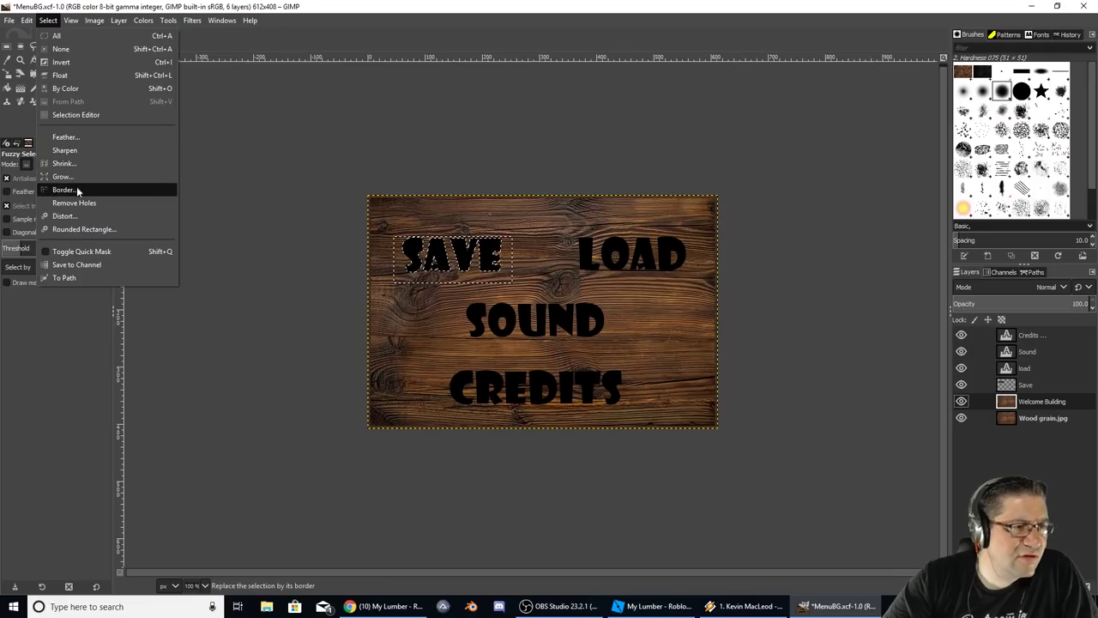
{"action": "left_click", "coordinate": [58, 62]}
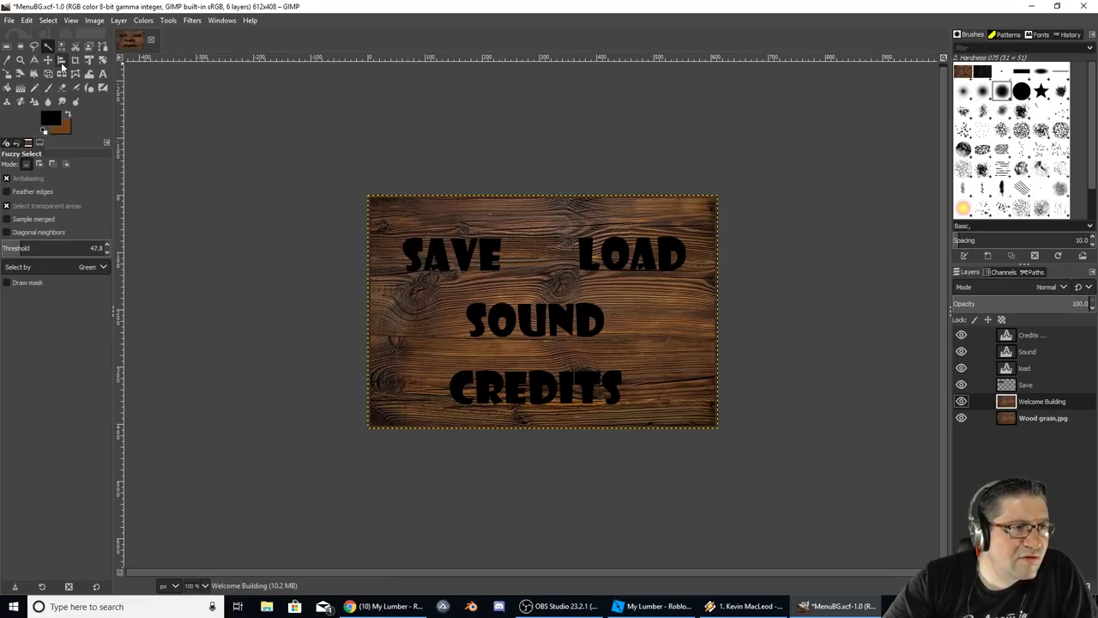
{"action": "key", "text": "ctrl+c"}
{"action": "left_click", "coordinate": [1024, 386]}
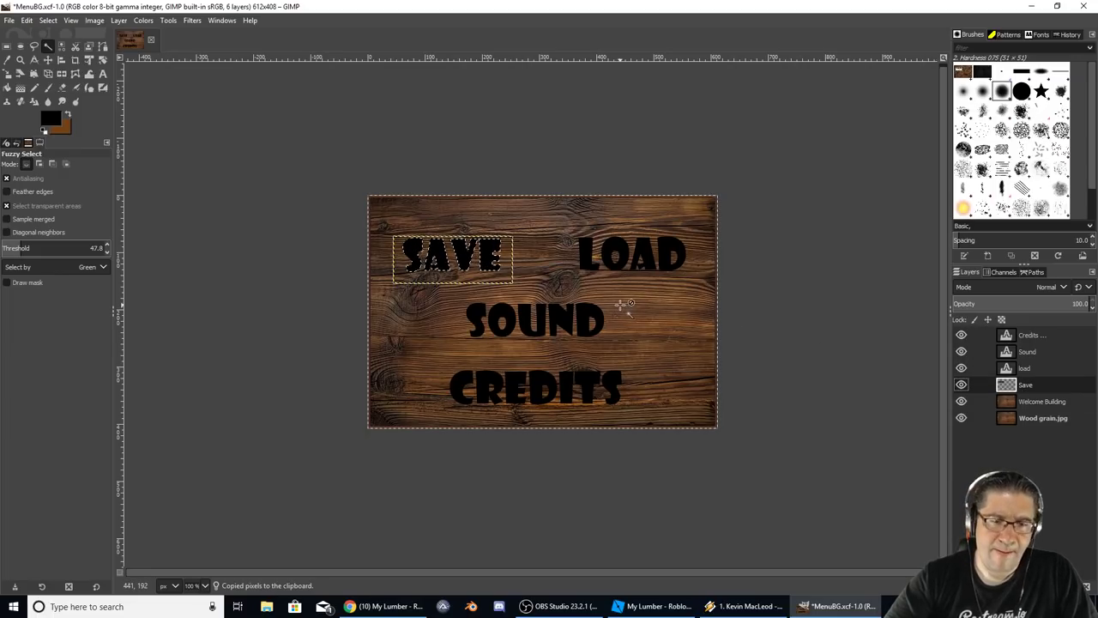
Paste the copied wood pixels and drag the floating paste into the selected area.
{"action": "key", "text": "ctrl+v"}
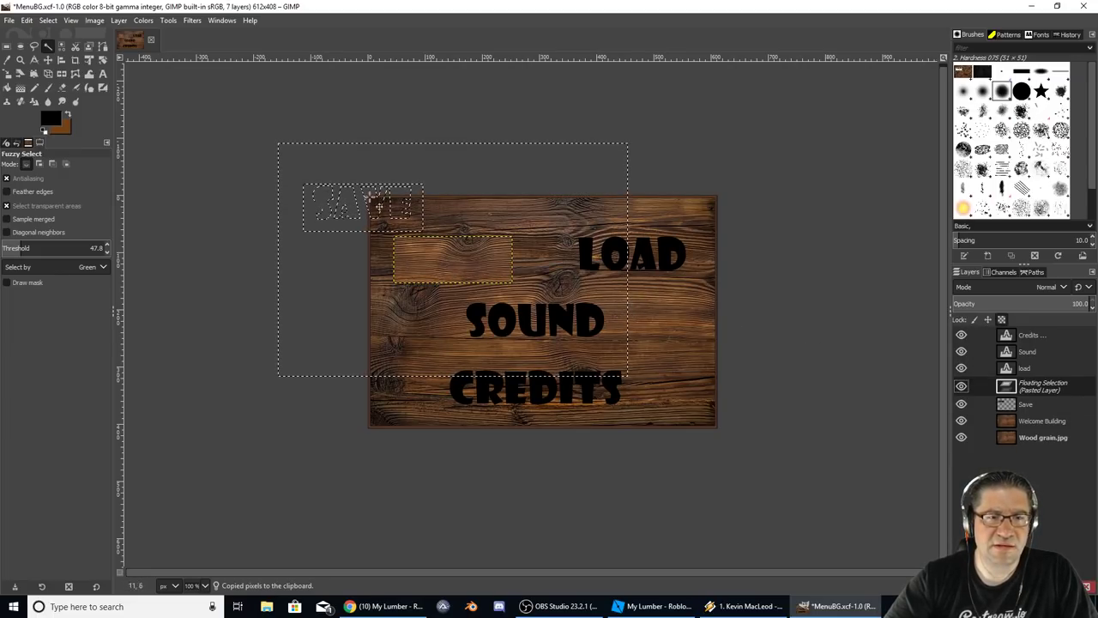
{"action": "left_click", "coordinate": [48, 59]}
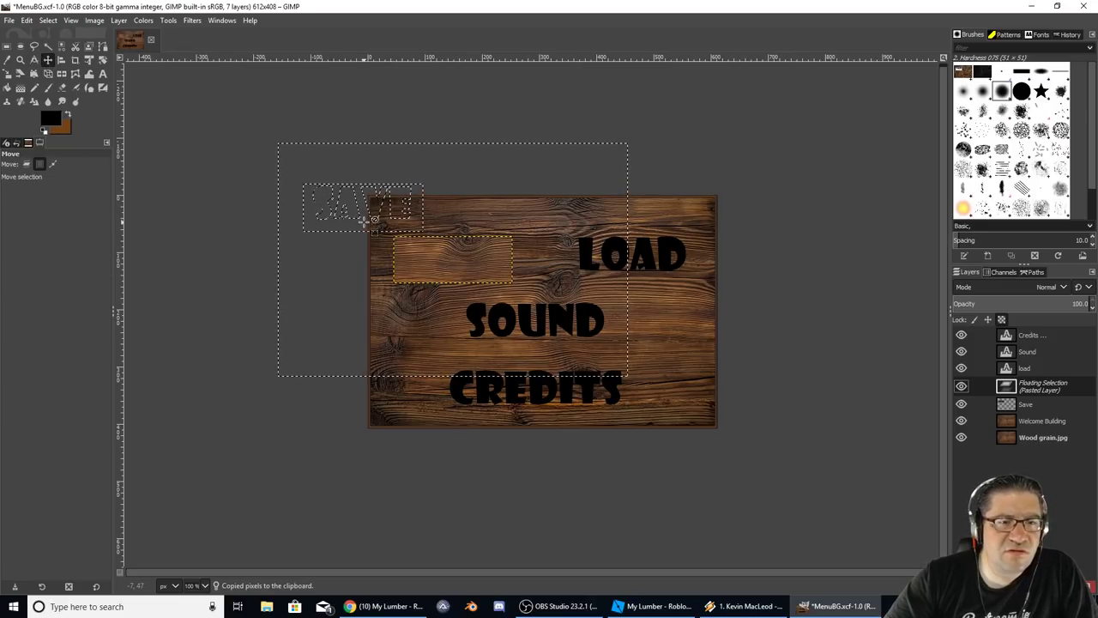
{"action": "left_click", "coordinate": [373, 216]}
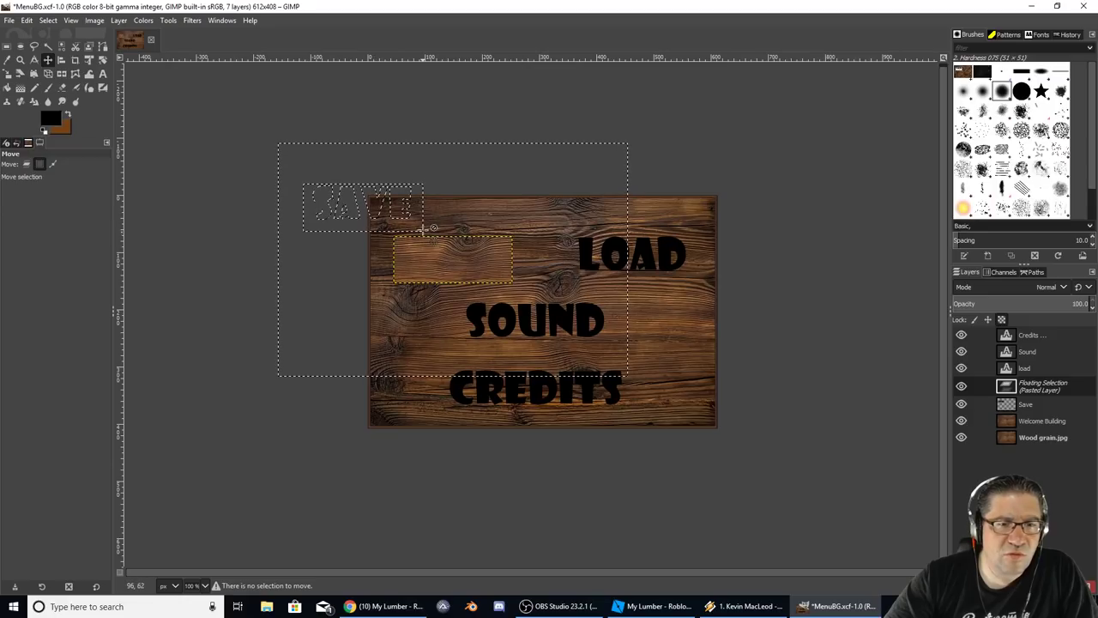
{"action": "left_click", "coordinate": [588, 342]}
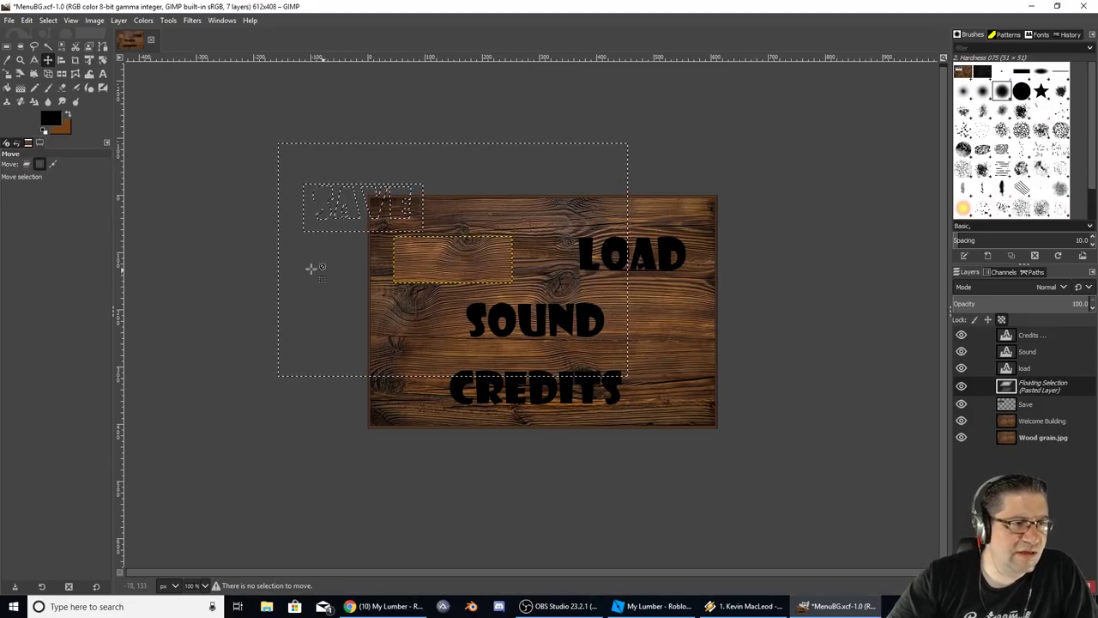
{"action": "left_click", "coordinate": [27, 163]}
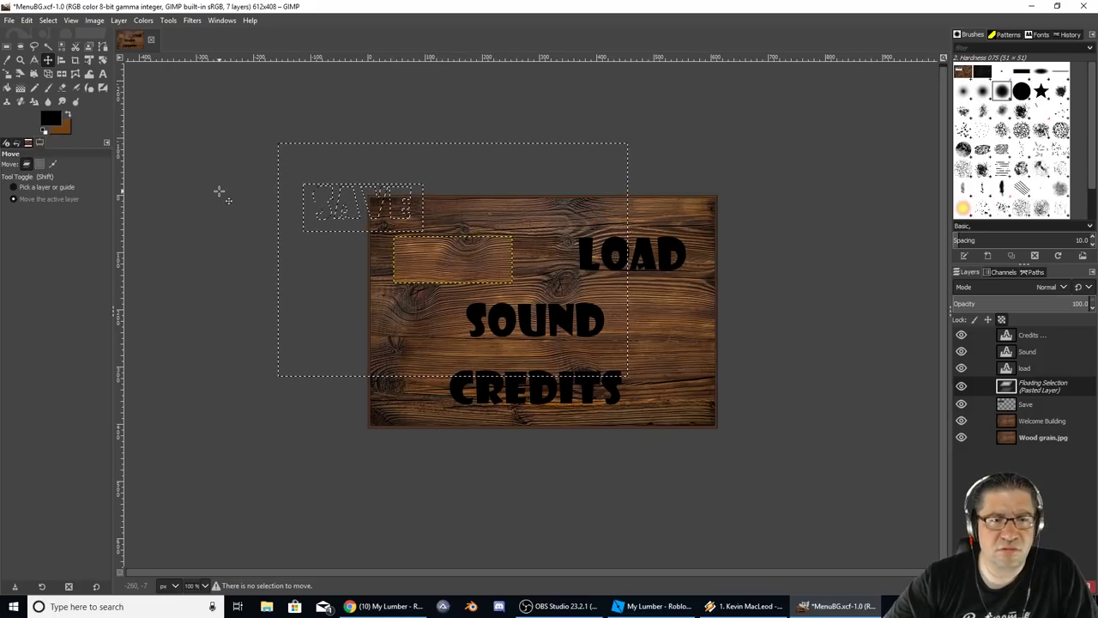
{"action": "key", "text": "shift"}
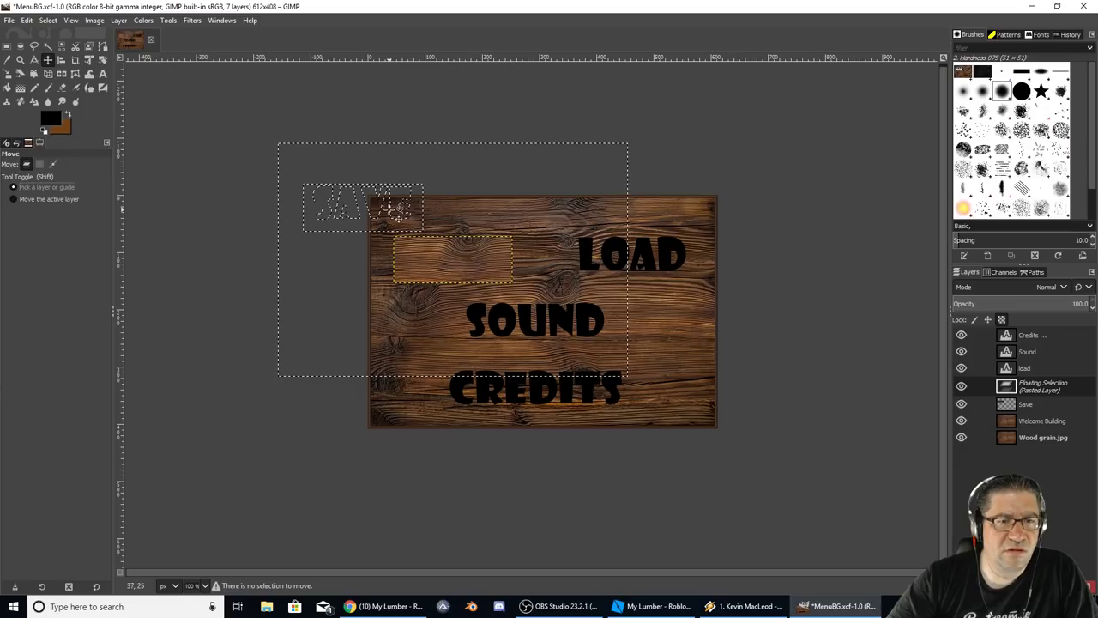
{"action": "left_click_drag", "start_coordinate": [408, 221], "coordinate": [488, 271]}
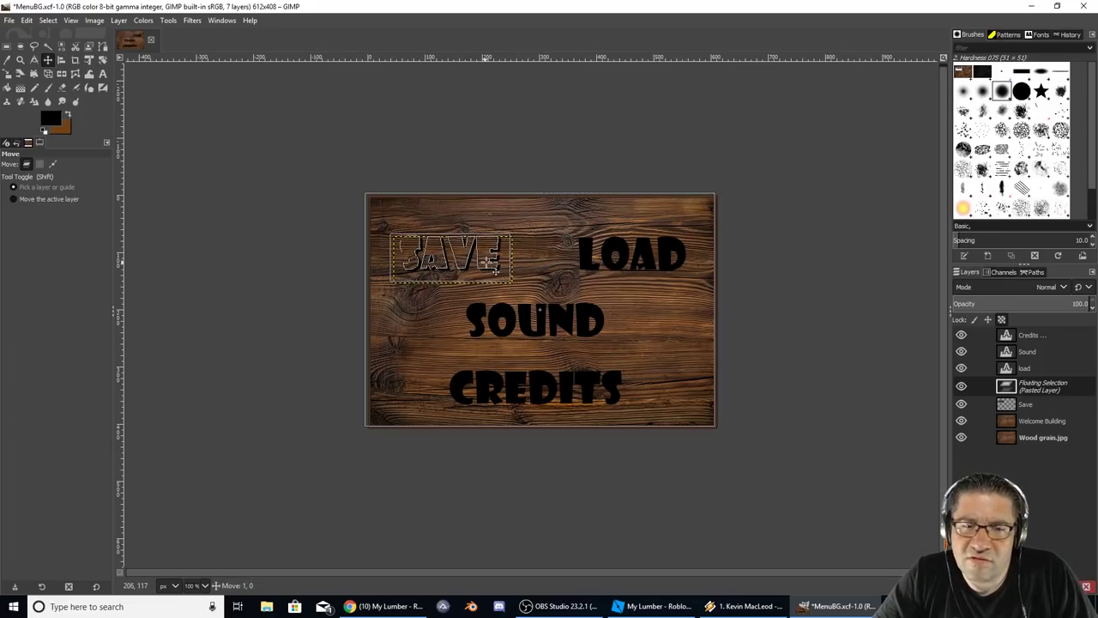
{"action": "mouse_move", "coordinate": [487, 270]}
{"action": "left_mouse_down"}
{"action": "mouse_move", "coordinate": [514, 308]}
{"action": "mouse_move", "coordinate": [478, 270]}
{"action": "mouse_move", "coordinate": [496, 277]}
{"action": "left_mouse_up"}
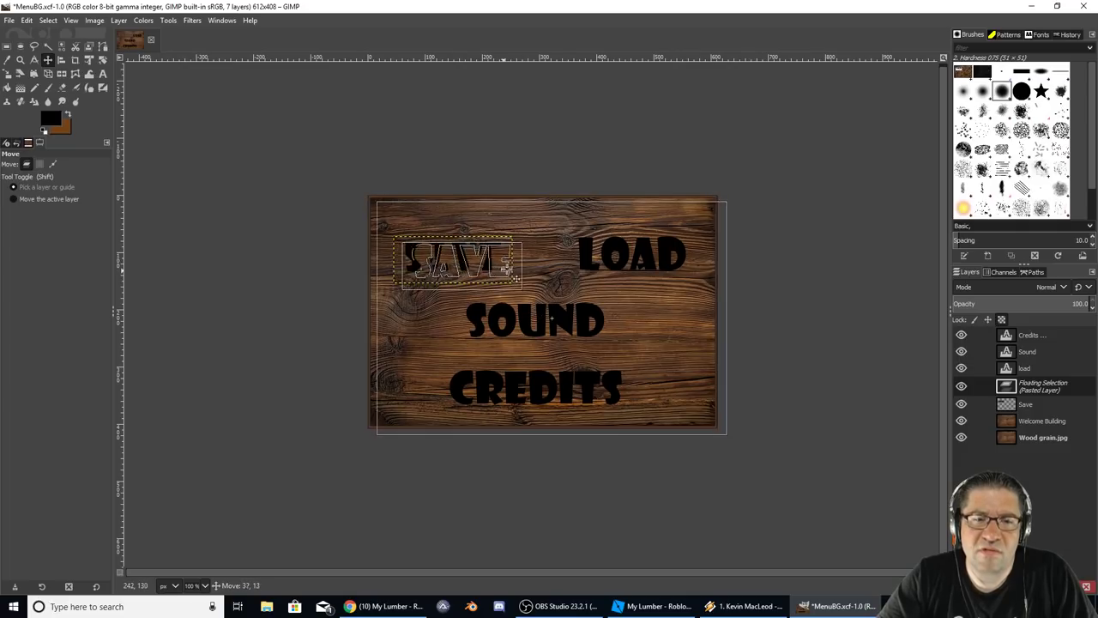
Turn the floating paste into a Pasted Layer aligned to the image edges, then select Save.
{"action": "right_click", "coordinate": [1030, 386]}
{"action": "left_click", "coordinate": [948, 84]}
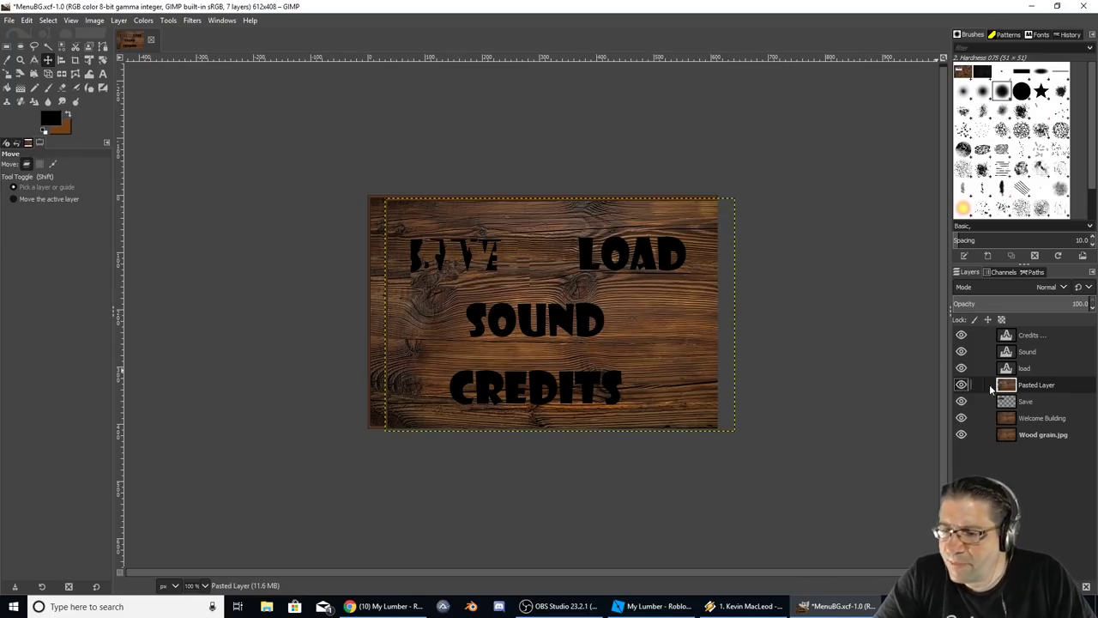
{"action": "left_click_drag", "start_coordinate": [696, 259], "coordinate": [676, 295]}
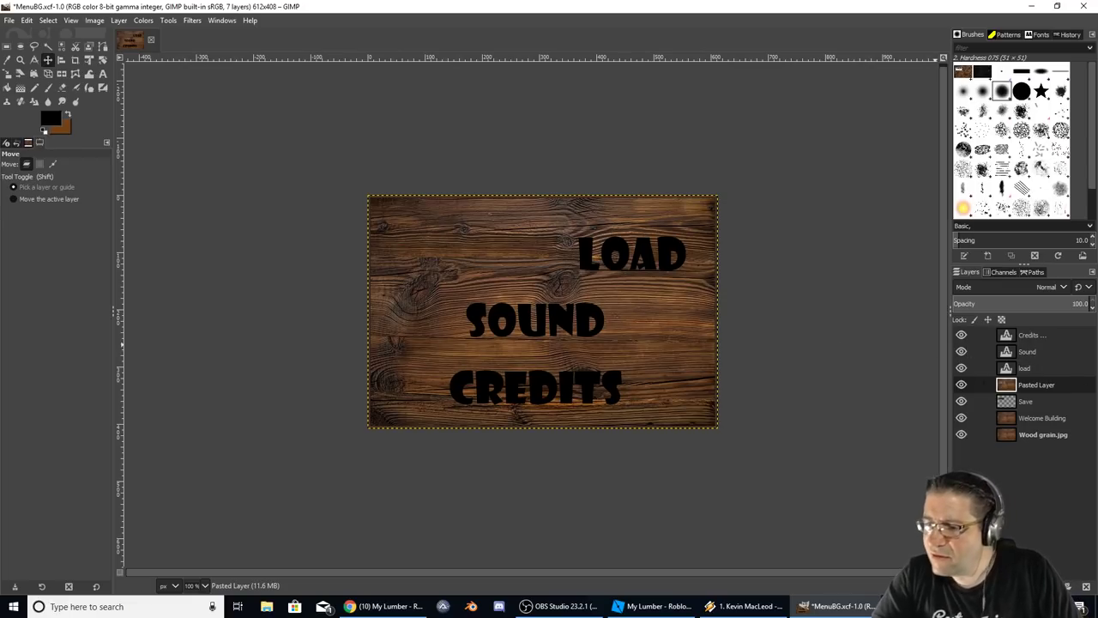
{"action": "left_click", "coordinate": [1027, 401]}
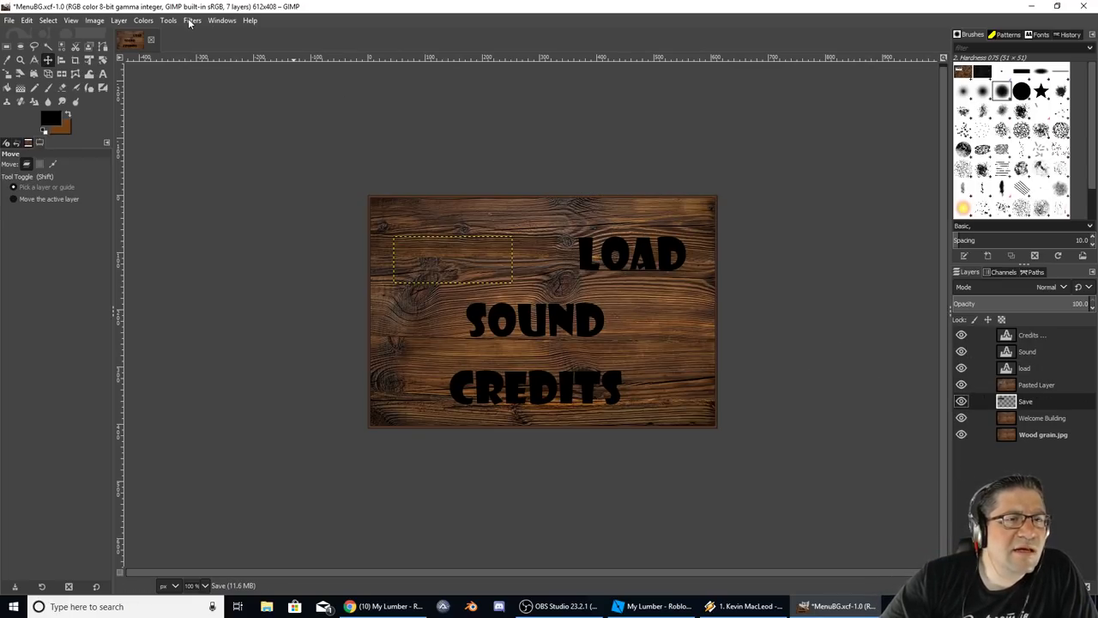
Copy the Save layer and add a new transparent-fill layer above the Pasted Layer.
{"action": "key", "text": "ctrl+c"}
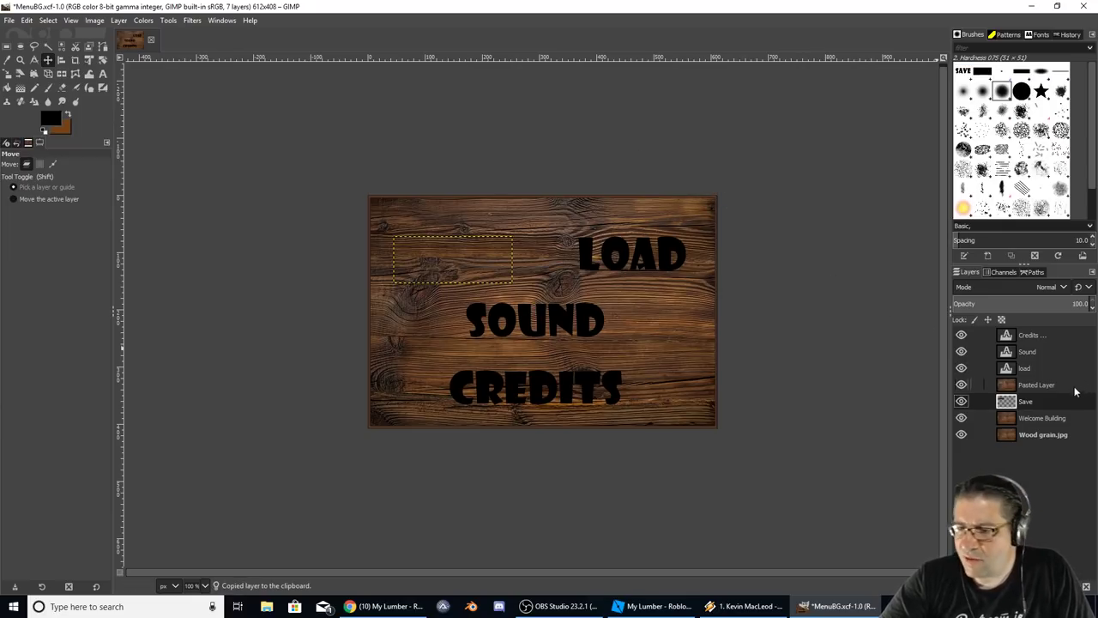
{"action": "left_click", "coordinate": [1032, 386]}
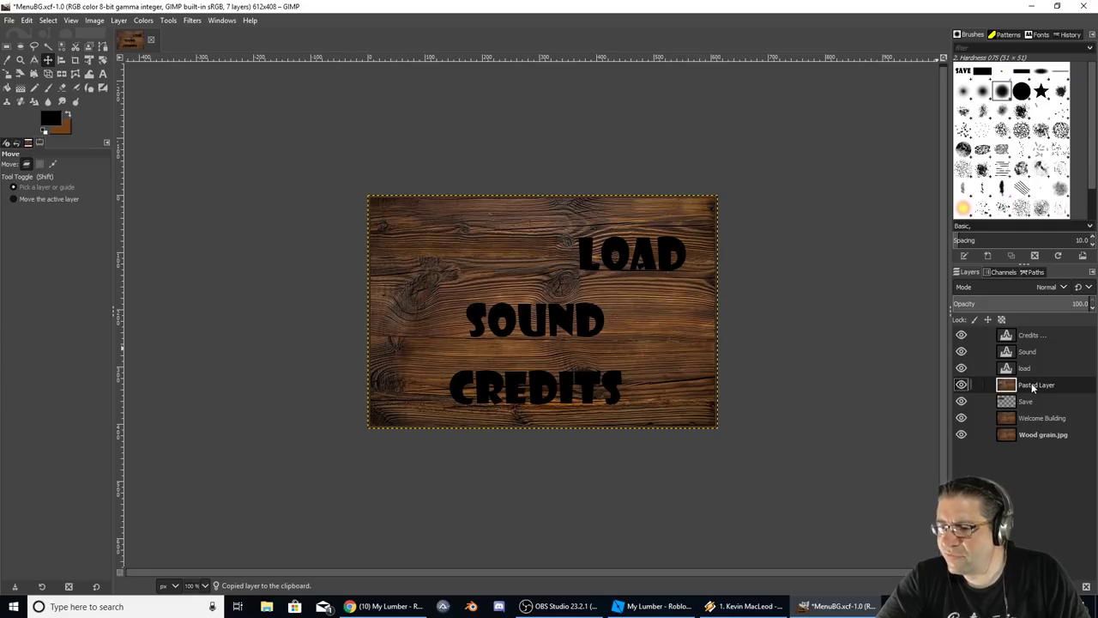
{"action": "right_click", "coordinate": [1027, 388]}
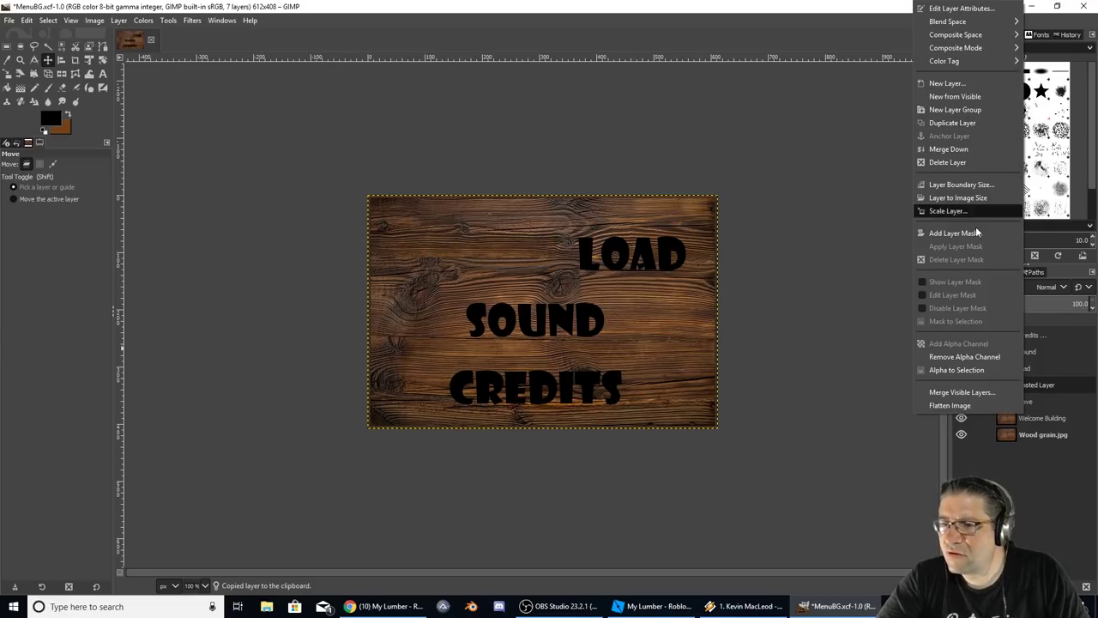
{"action": "left_click", "coordinate": [948, 84]}
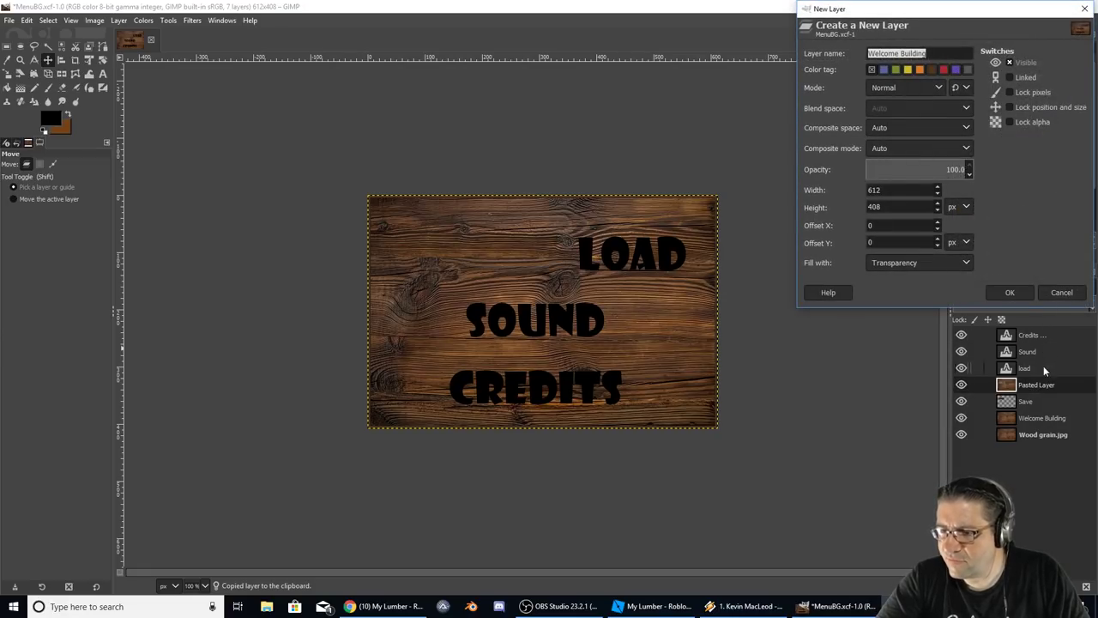
{"action": "left_click", "coordinate": [1001, 292]}
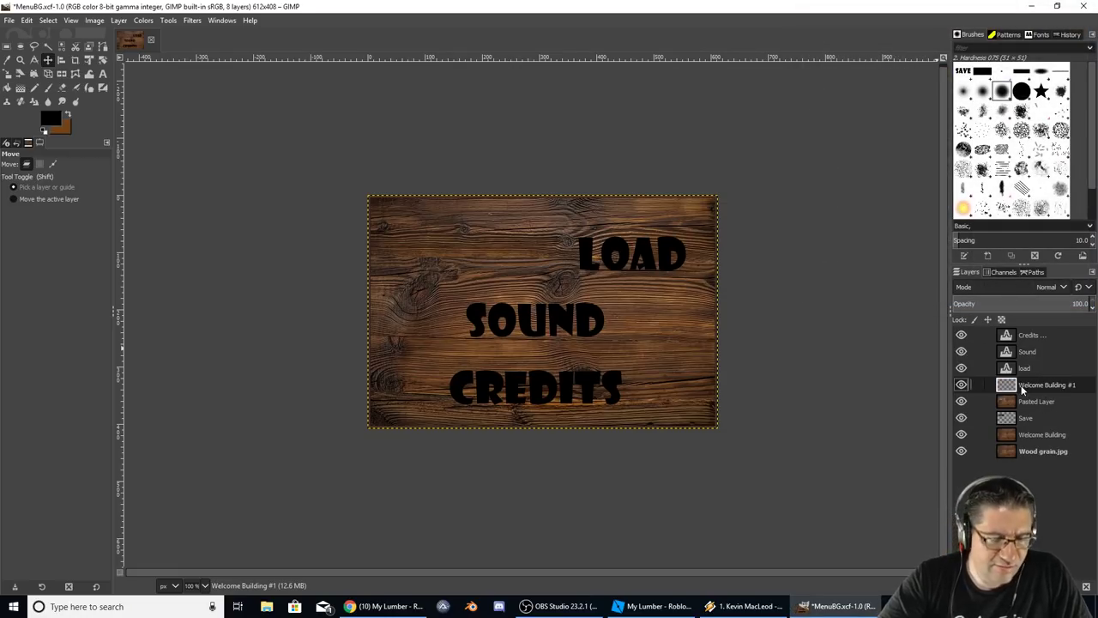
Test-paste the SAVE lettering, try anchoring and repositioning it, then undo the paste entirely.
{"action": "key", "text": "ctrl+v"}
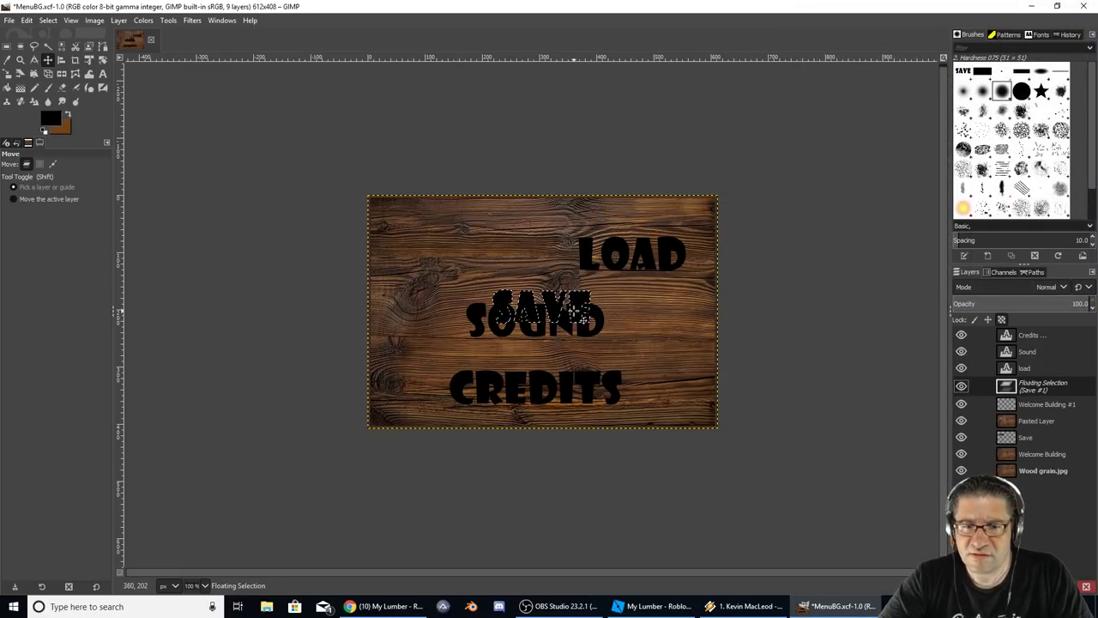
{"action": "key", "text": "ctrl+h"}
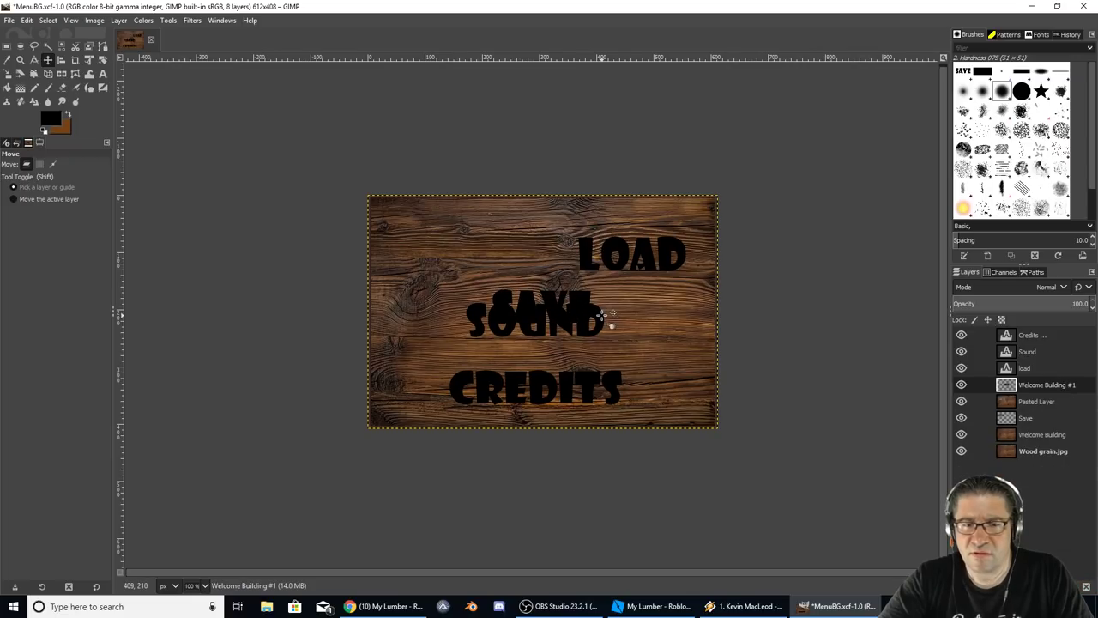
{"action": "key", "text": "ctrl+z"}
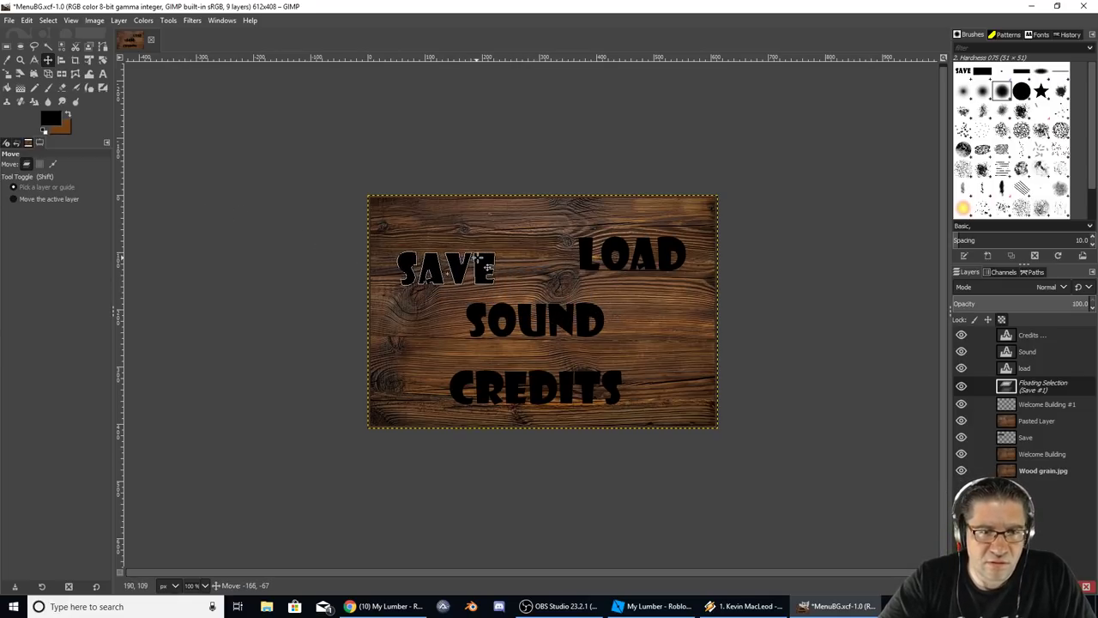
{"action": "left_click_drag", "start_coordinate": [486, 267], "coordinate": [494, 267]}
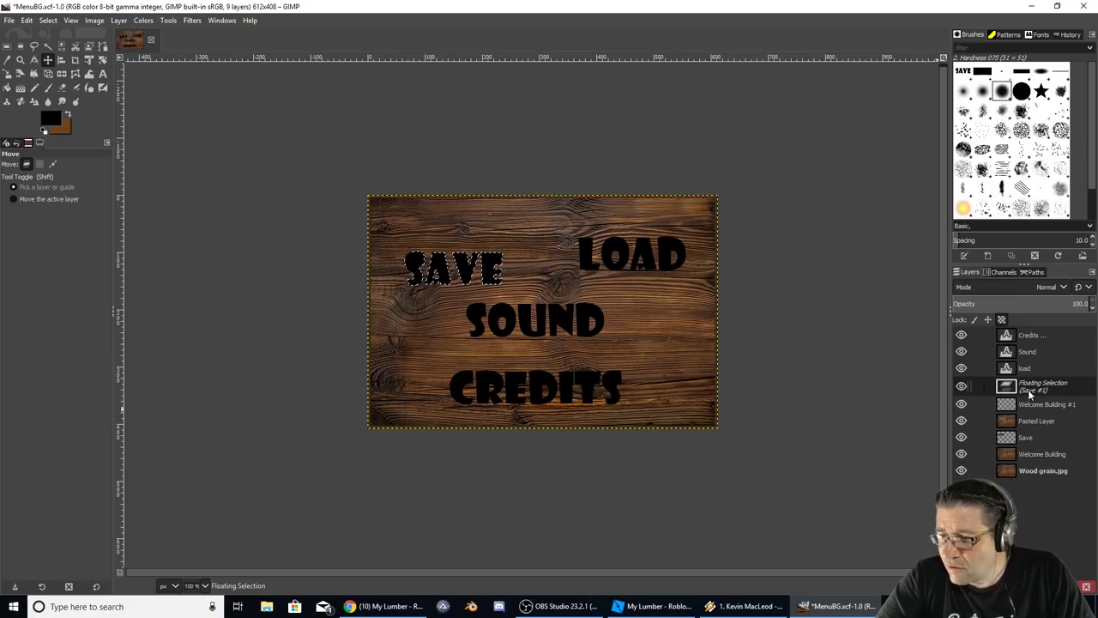
{"action": "left_click", "coordinate": [1026, 423]}
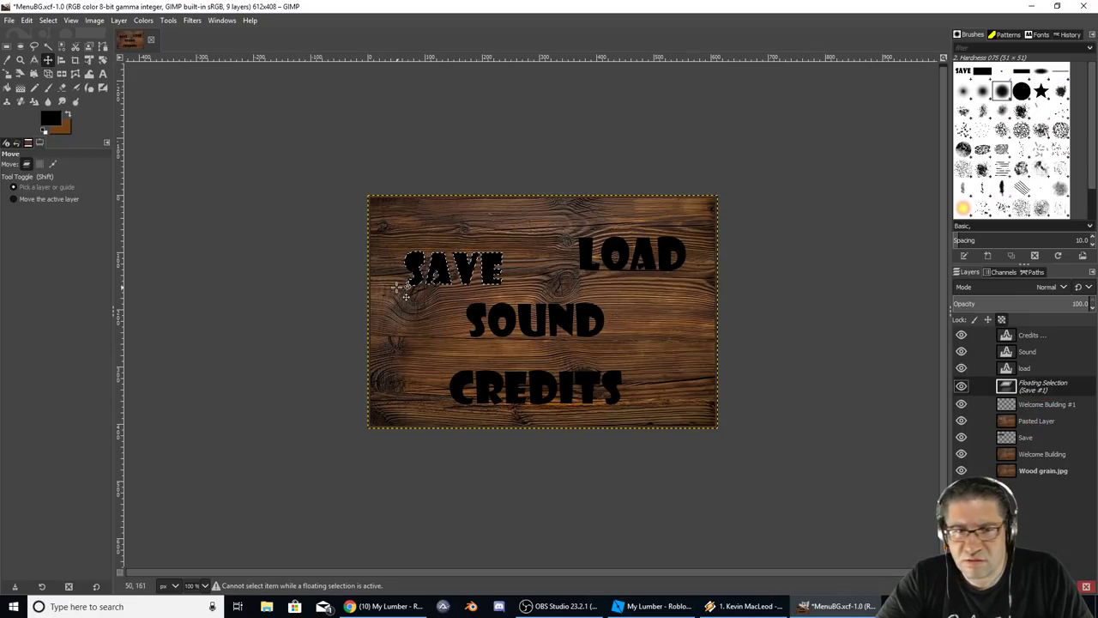
{"action": "scroll", "coordinate": [462, 270], "scroll_direction": "up", "scroll_amount": 3, "text": "ctrl"}
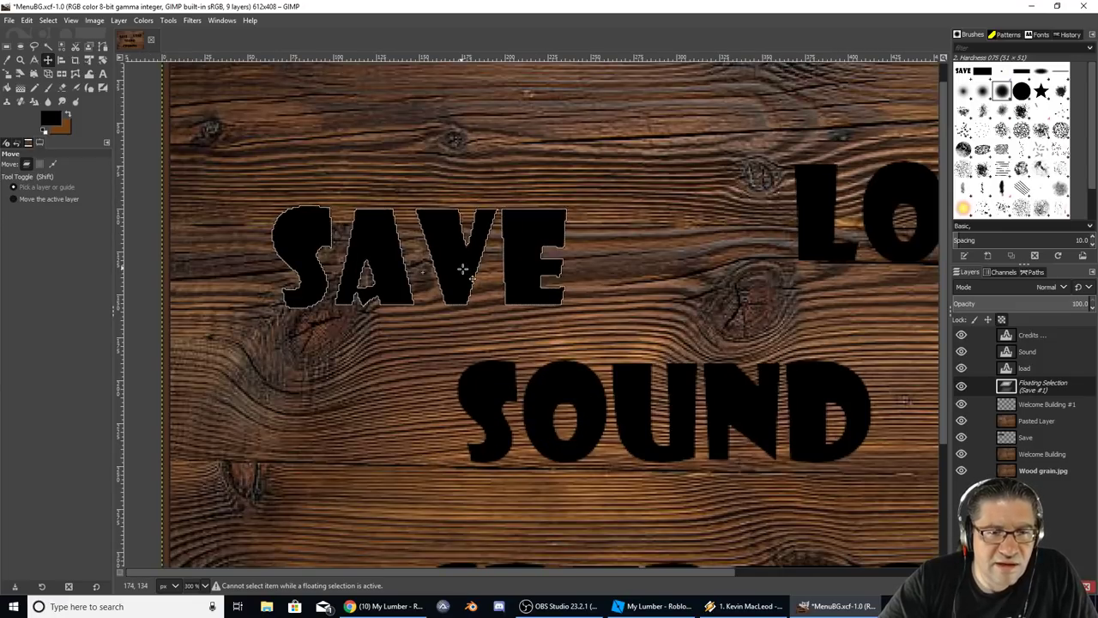
{"action": "left_click_drag", "start_coordinate": [462, 269], "coordinate": [511, 271]}
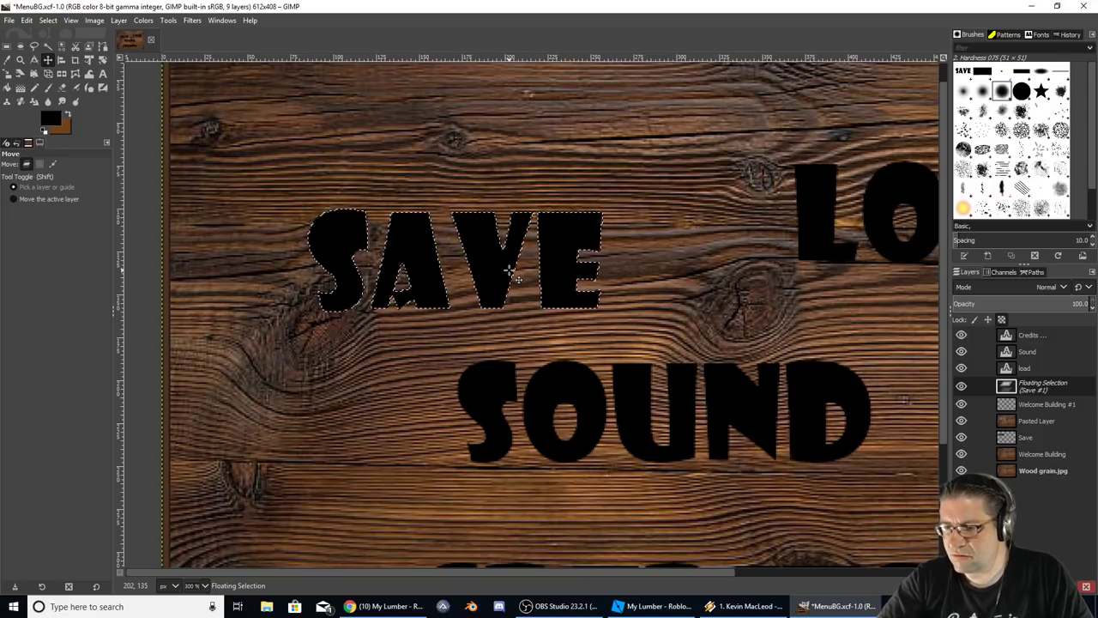
{"action": "key", "text": "ctrl+z"}
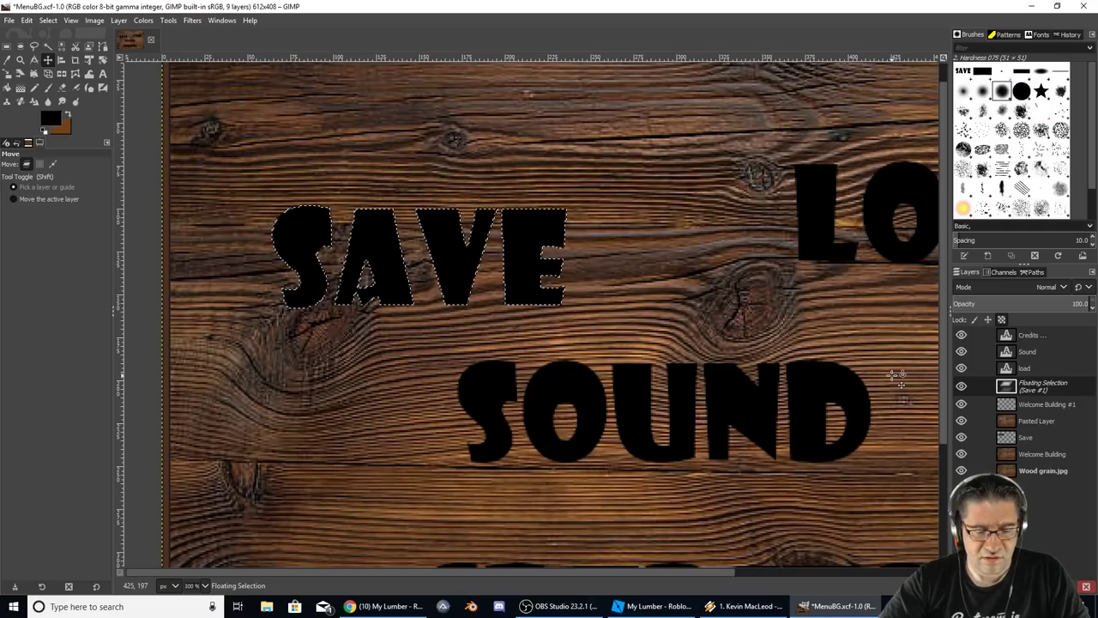
{"action": "key", "text": "ctrl+z"}
{"action": "key", "text": "ctrl+z"}
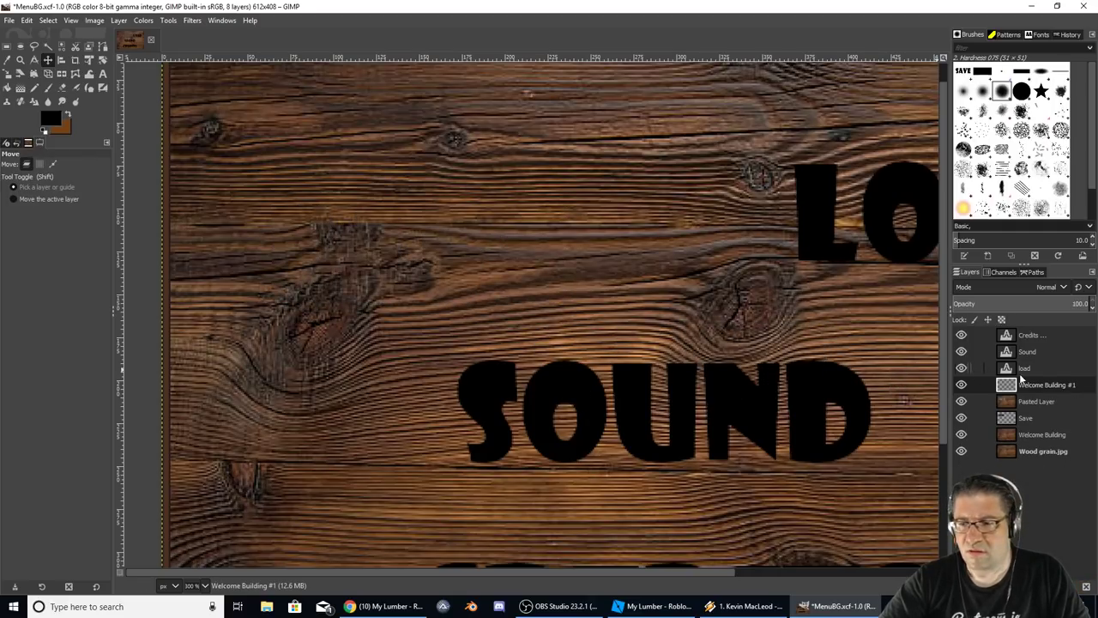
Move Welcome Building #1 below the Pasted Layer and anchor the pasted SAVE lettering onto it, aligned.
{"action": "left_click_drag", "start_coordinate": [1041, 387], "coordinate": [1030, 409]}
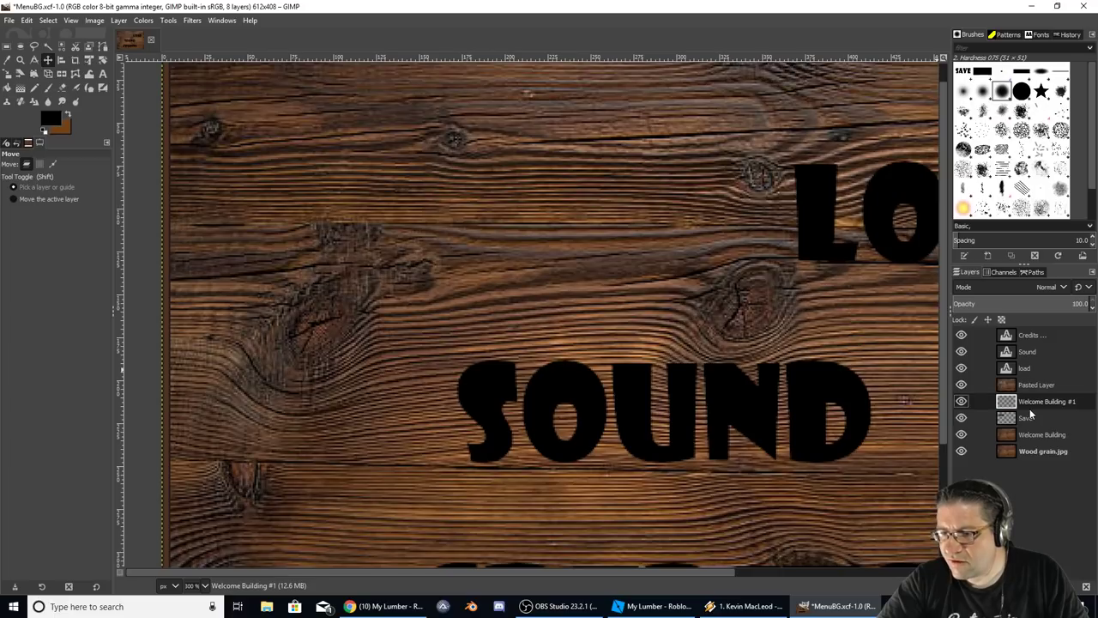
{"action": "key", "text": "ctrl+v"}
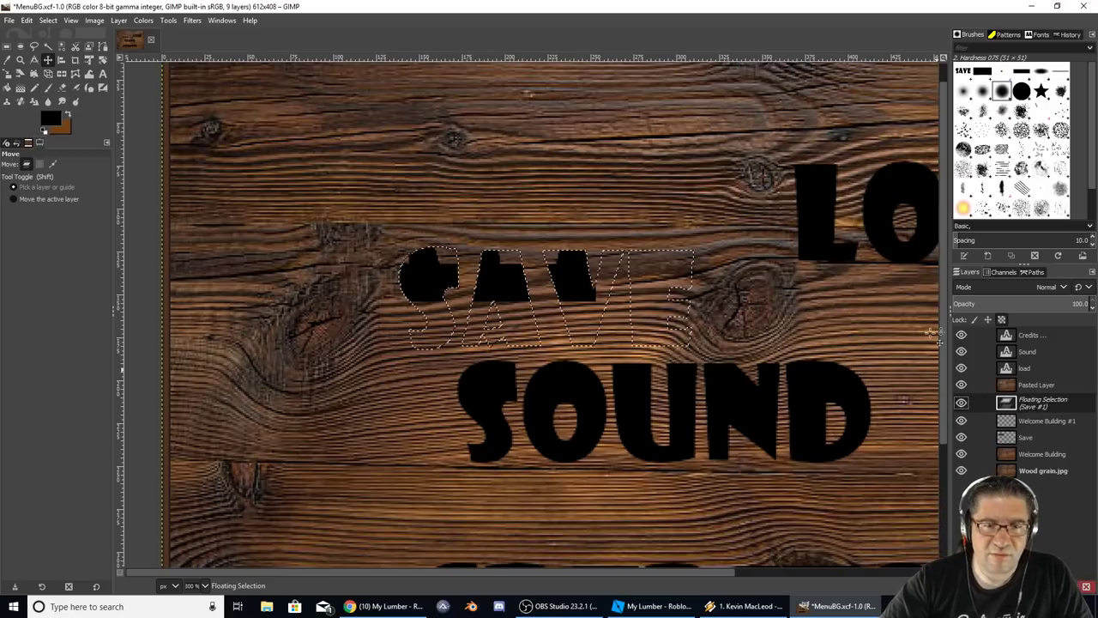
{"action": "left_click_drag", "start_coordinate": [585, 294], "coordinate": [485, 218]}
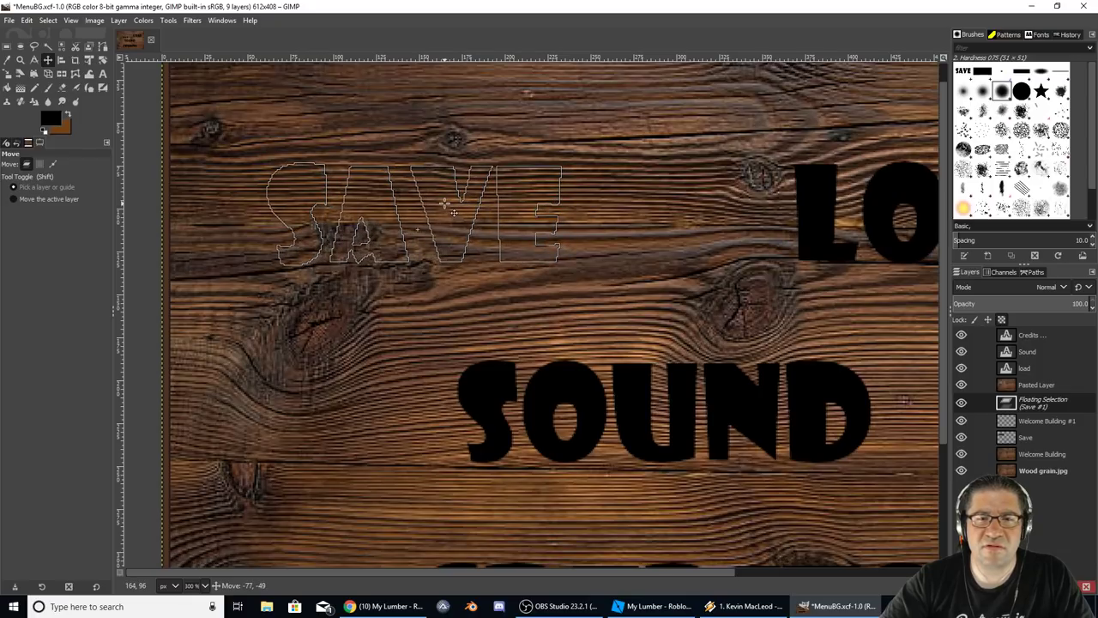
{"action": "left_click_drag", "start_coordinate": [454, 213], "coordinate": [454, 213]}
{"action": "key", "text": "ctrl+h"}
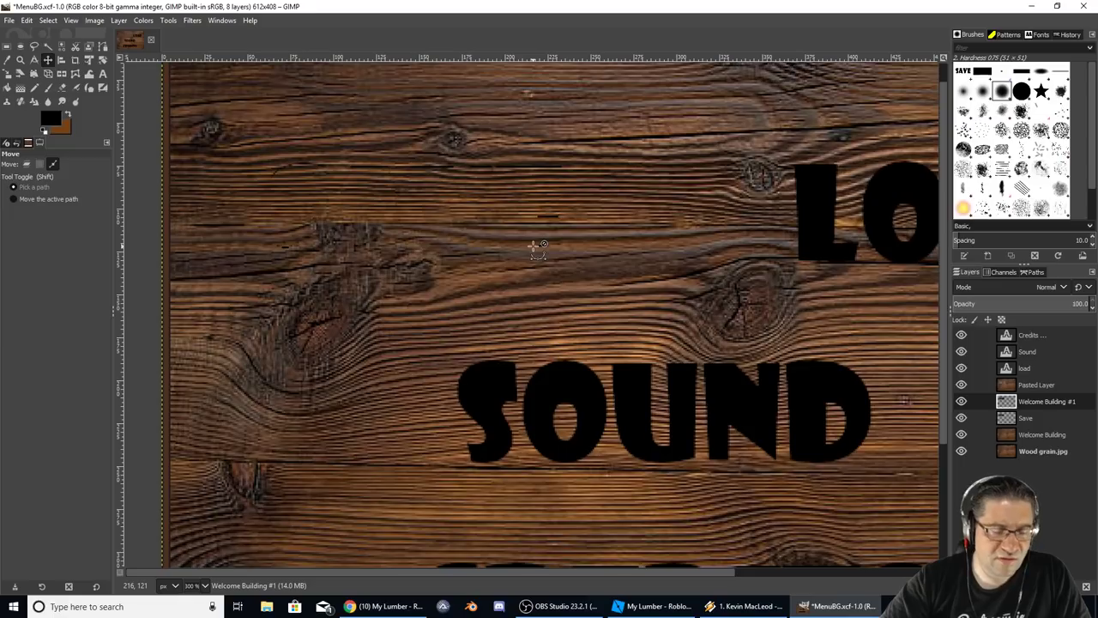
{"action": "key", "text": "ctrl+z"}
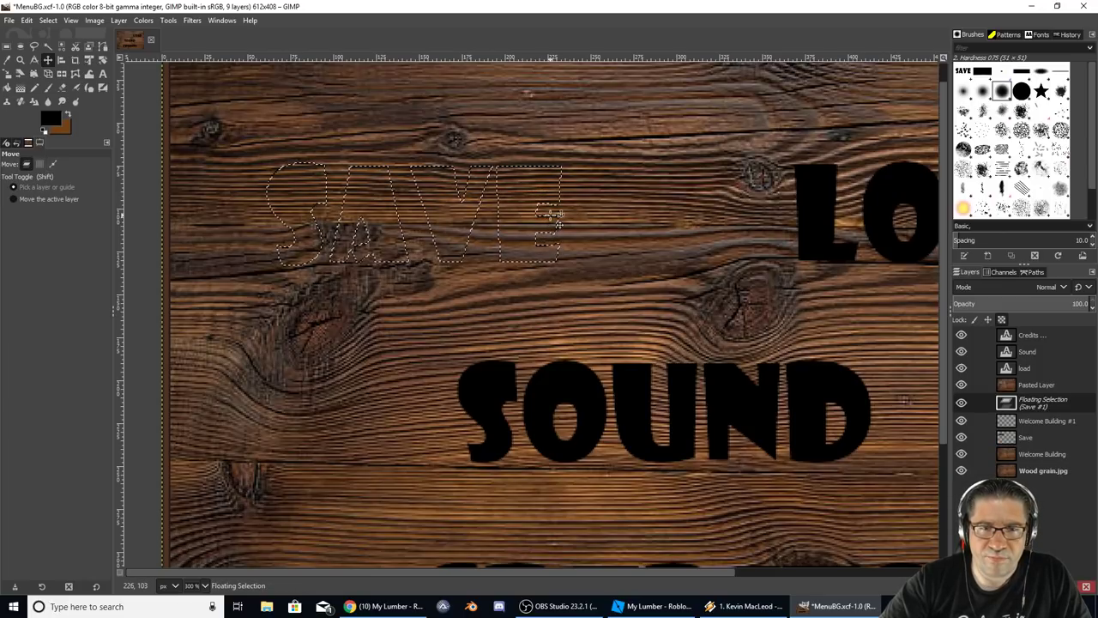
{"action": "left_click_drag", "start_coordinate": [558, 225], "coordinate": [558, 227]}
{"action": "key", "text": "ctrl+h"}
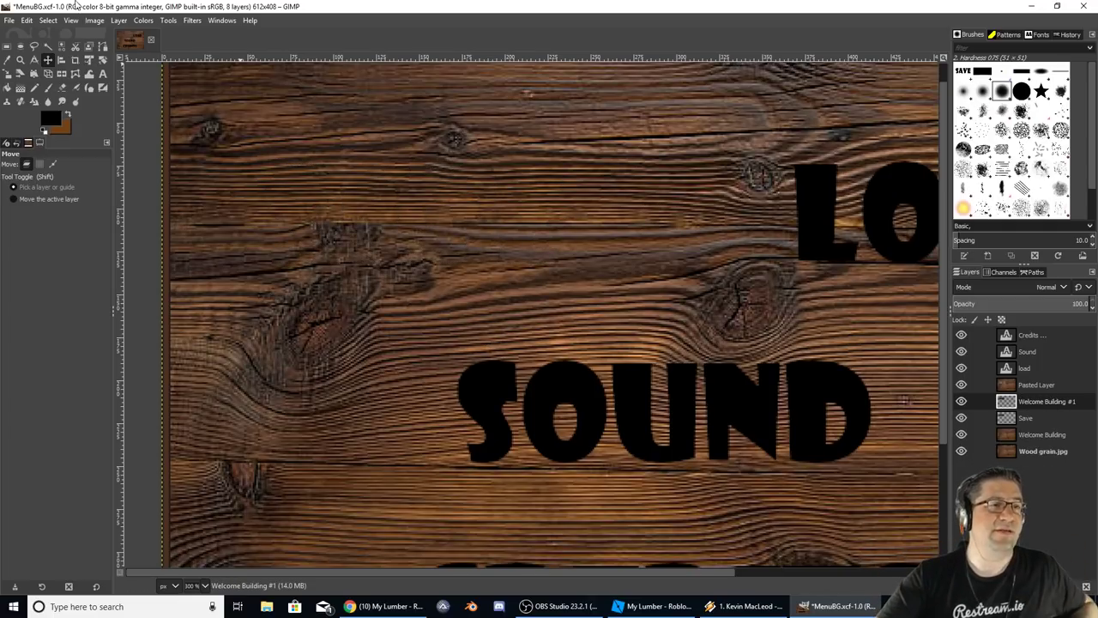
Blur the SAVE shadow with a size-5 Gaussian Blur, then paste the wood-grain SAVE cutout above it.
{"action": "left_click", "coordinate": [193, 20]}
{"action": "mouse_move", "coordinate": [215, 83]}
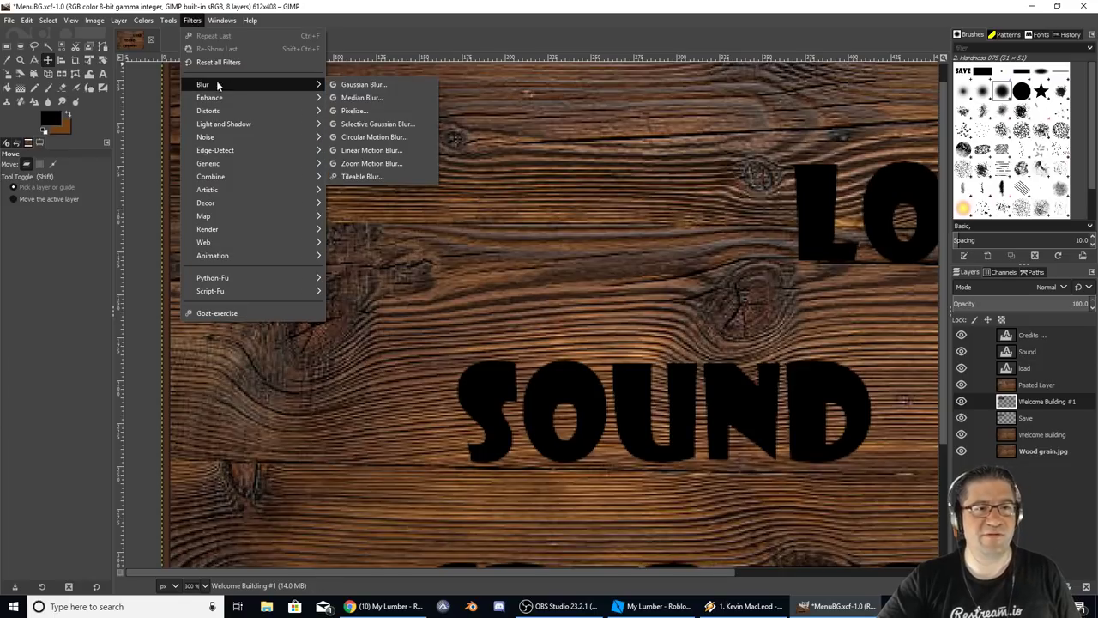
{"action": "left_click", "coordinate": [377, 83]}
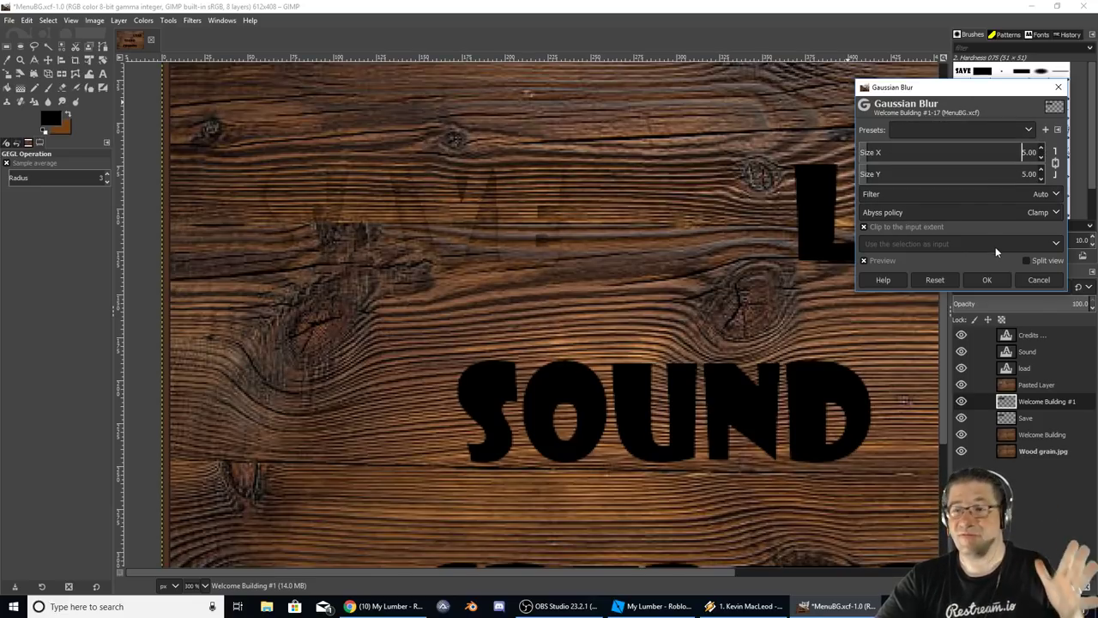
{"action": "left_click", "coordinate": [986, 281]}
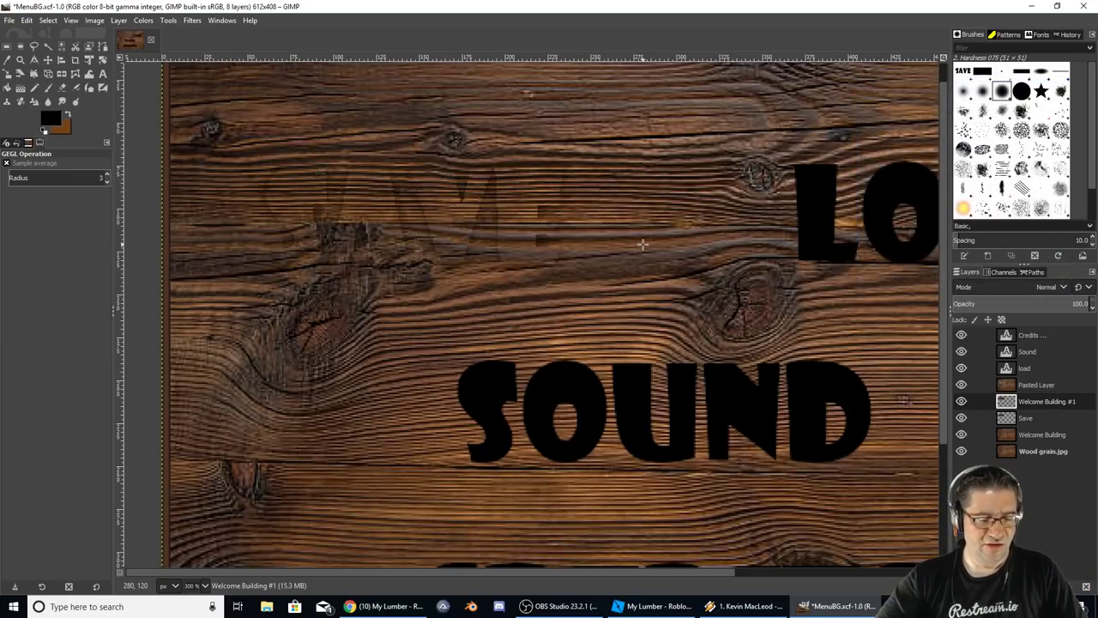
{"action": "key", "text": "ctrl+c"}
{"action": "key", "text": "ctrl+v"}
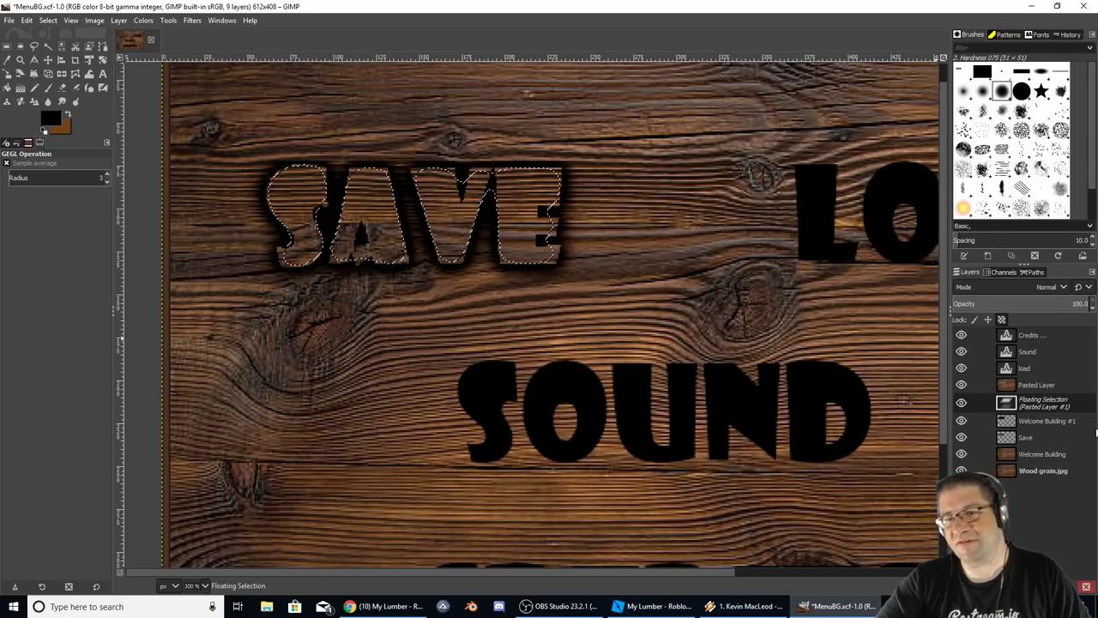
Anchor the floating SAVE cutout onto its layer and zoom out to the whole image.
{"action": "right_click", "coordinate": [1032, 415]}
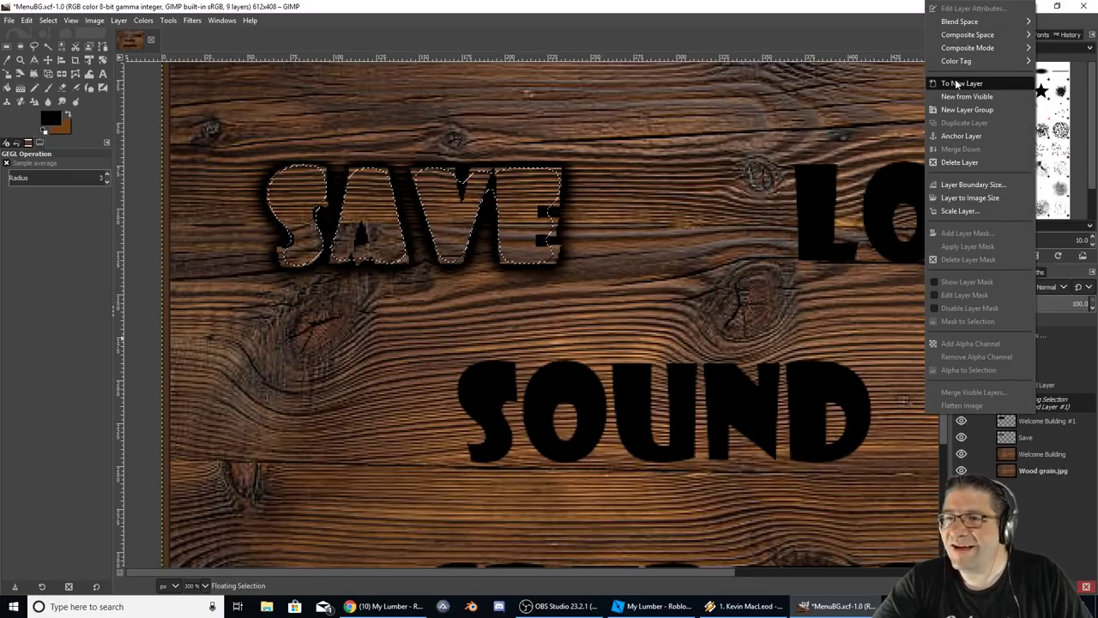
{"action": "left_click", "coordinate": [962, 136]}
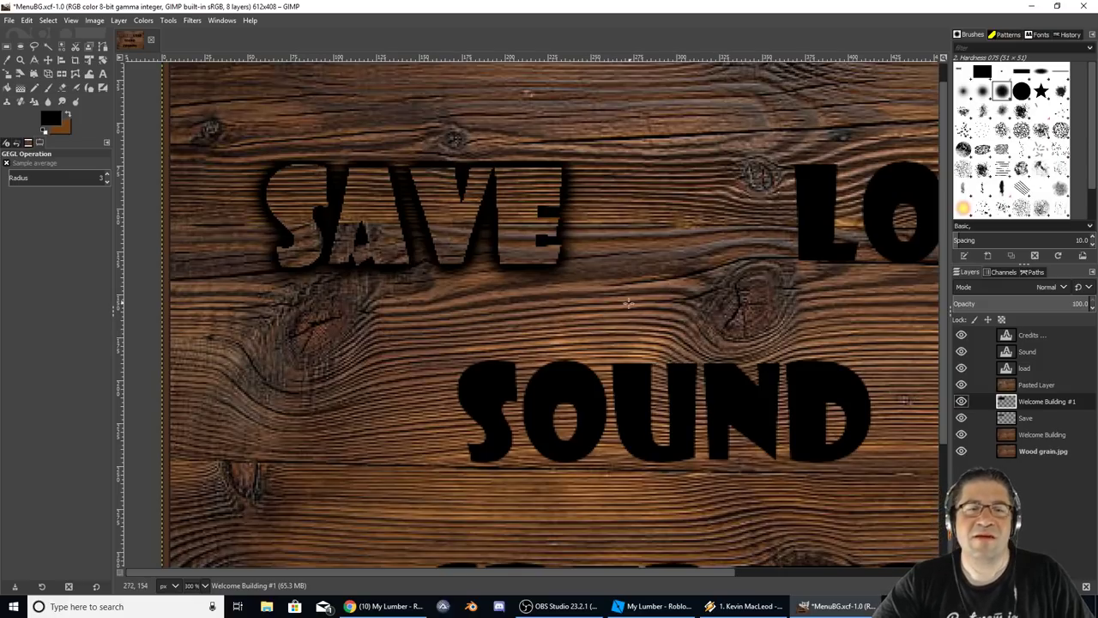
{"action": "scroll", "coordinate": [718, 319], "scroll_direction": "down", "scroll_amount": 2, "text": "ctrl"}
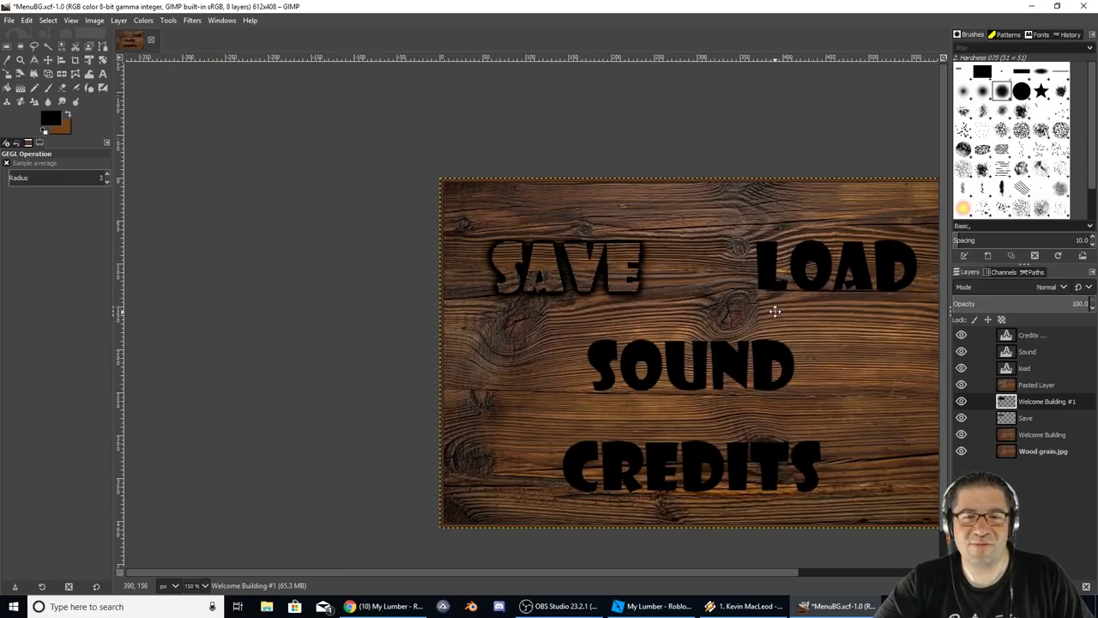
{"action": "middle_click_drag", "start_coordinate": [772, 309], "coordinate": [593, 276]}
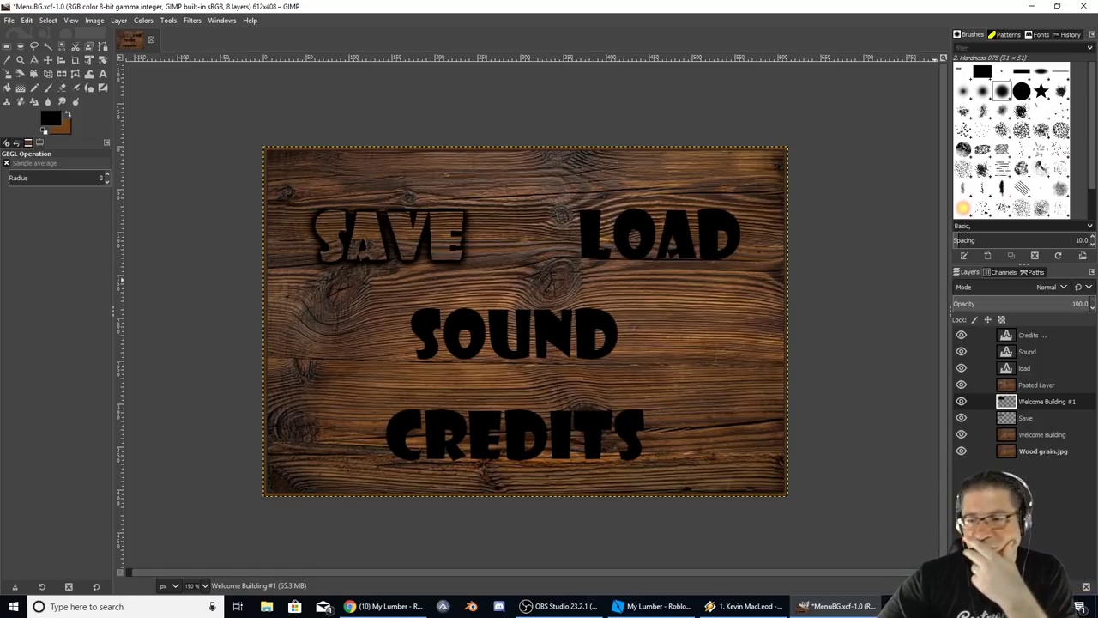
Hide the Wood grain, Welcome Building, Save, load, Sound and Credits layers, checking SAVE against the Pasted Layer.
{"action": "left_click_drag", "start_coordinate": [961, 451], "coordinate": [965, 423]}
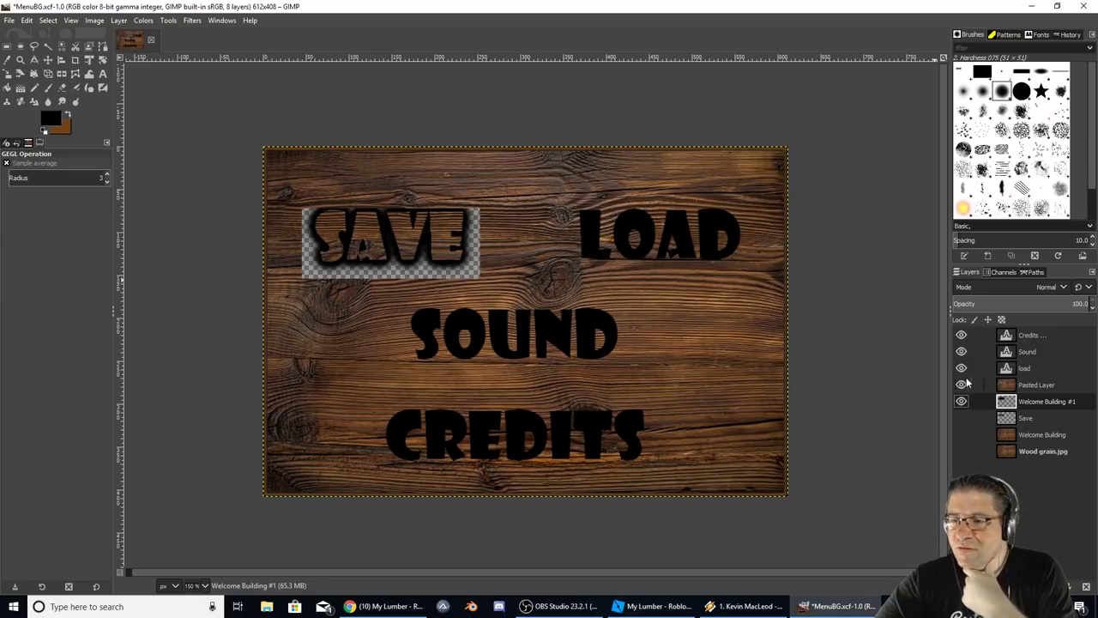
{"action": "left_click_drag", "start_coordinate": [961, 368], "coordinate": [962, 336]}
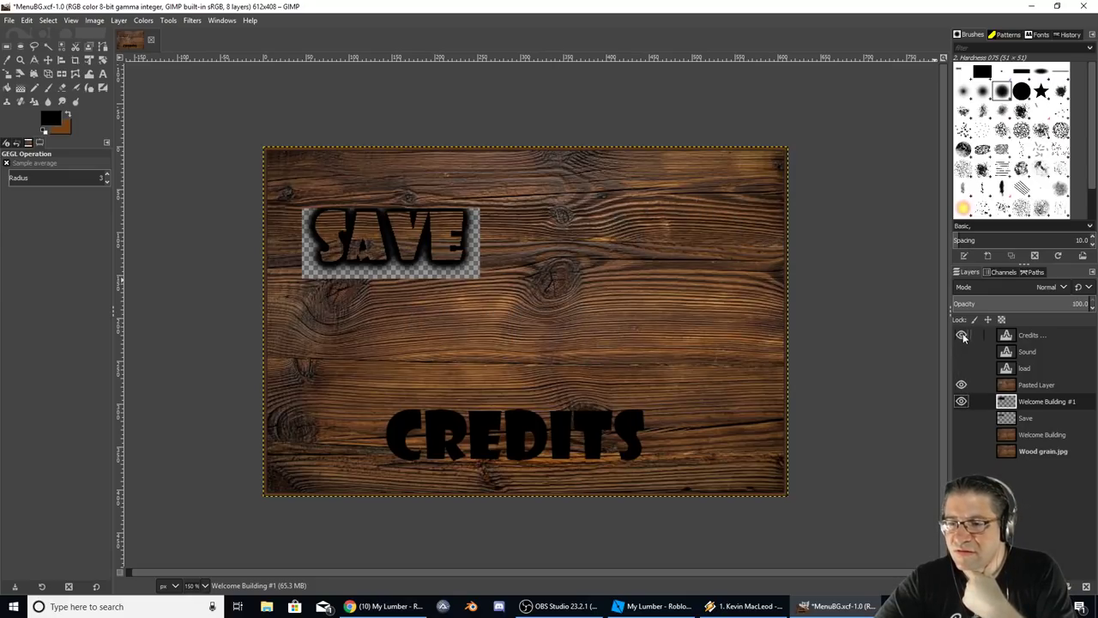
{"action": "left_click", "coordinate": [962, 386]}
{"action": "left_click", "coordinate": [962, 385]}
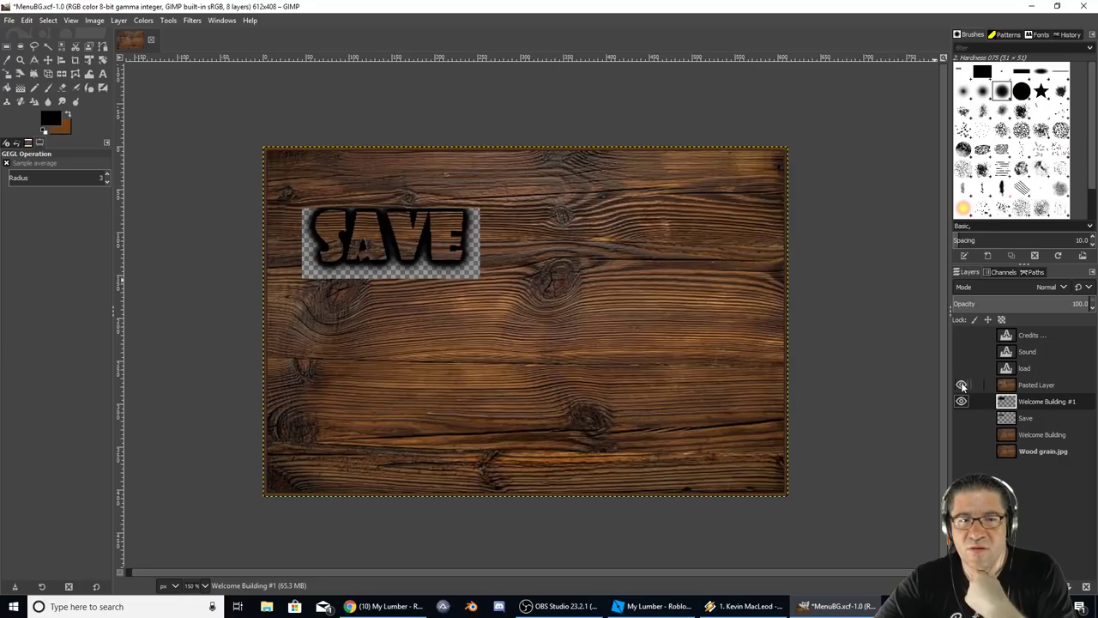
{"action": "left_click", "coordinate": [962, 385]}
{"action": "left_click", "coordinate": [962, 385]}
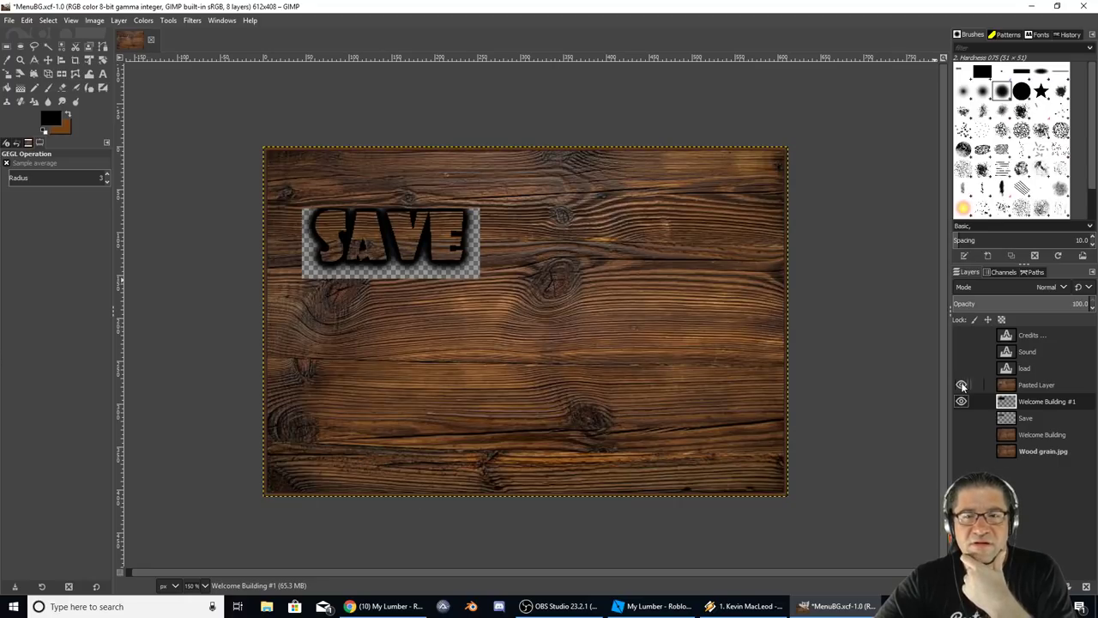
{"action": "left_click", "coordinate": [962, 386]}
{"action": "left_click", "coordinate": [962, 385]}
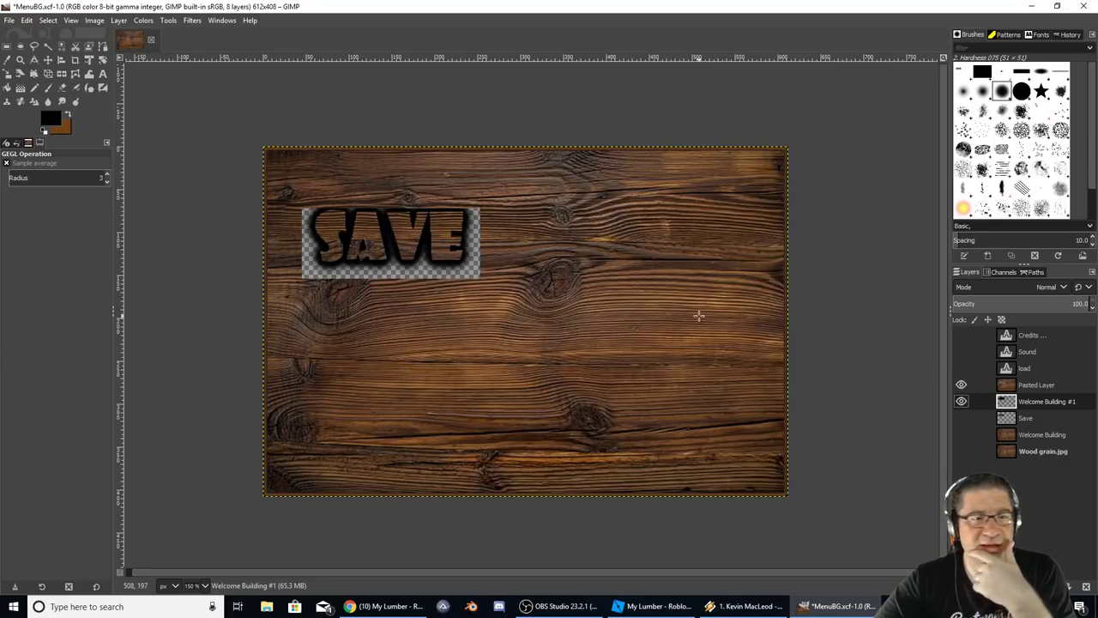
Box the SAVE lettering with a rectangle selection and clear the wood background from Pasted Layer.
{"action": "left_click", "coordinate": [6, 47]}
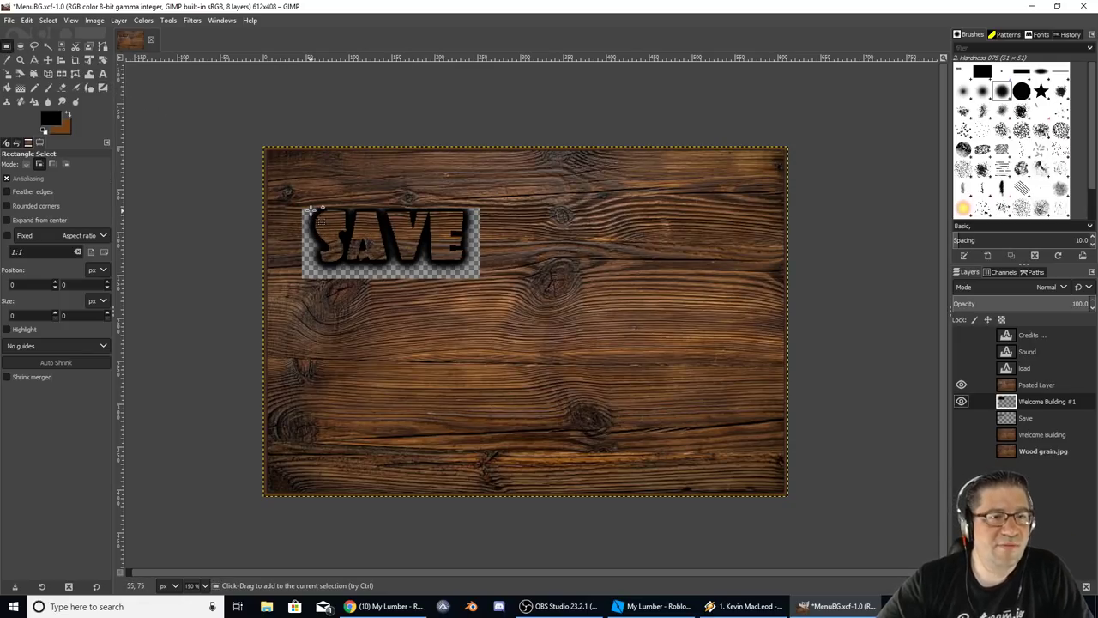
{"action": "scroll", "coordinate": [311, 209], "scroll_direction": "up", "scroll_amount": 4, "text": "ctrl"}
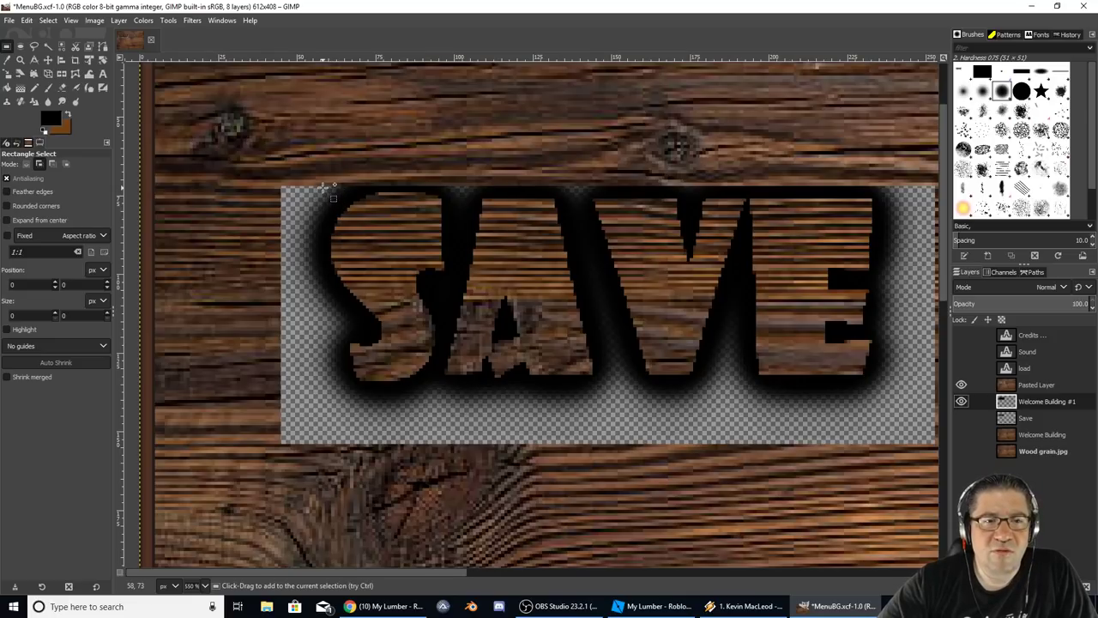
{"action": "left_click_drag", "start_coordinate": [323, 188], "coordinate": [893, 393]}
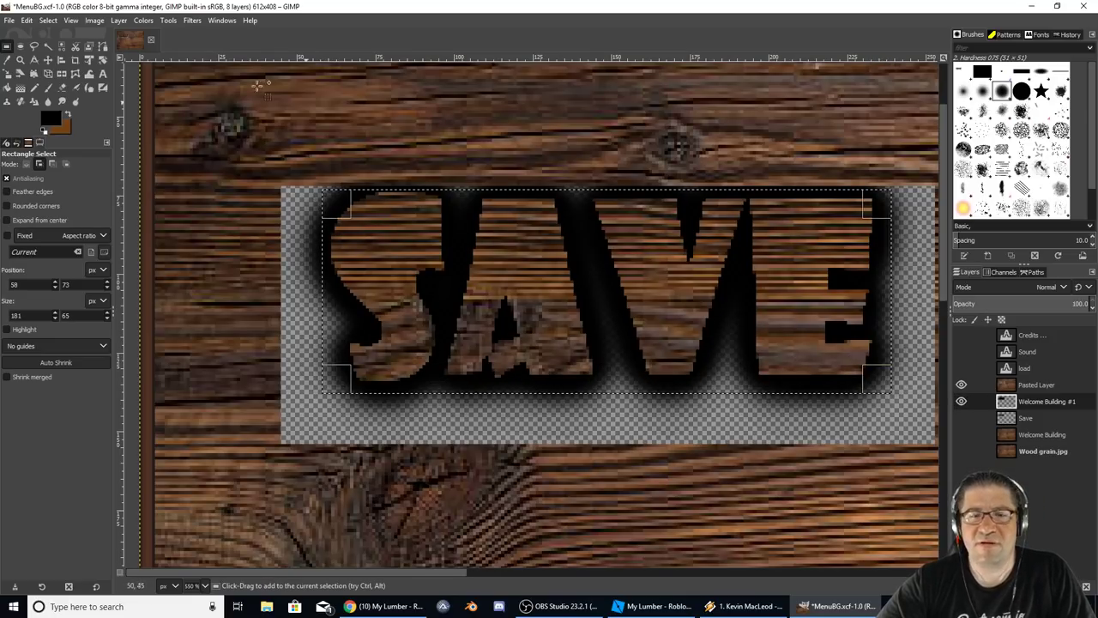
{"action": "left_click", "coordinate": [48, 20]}
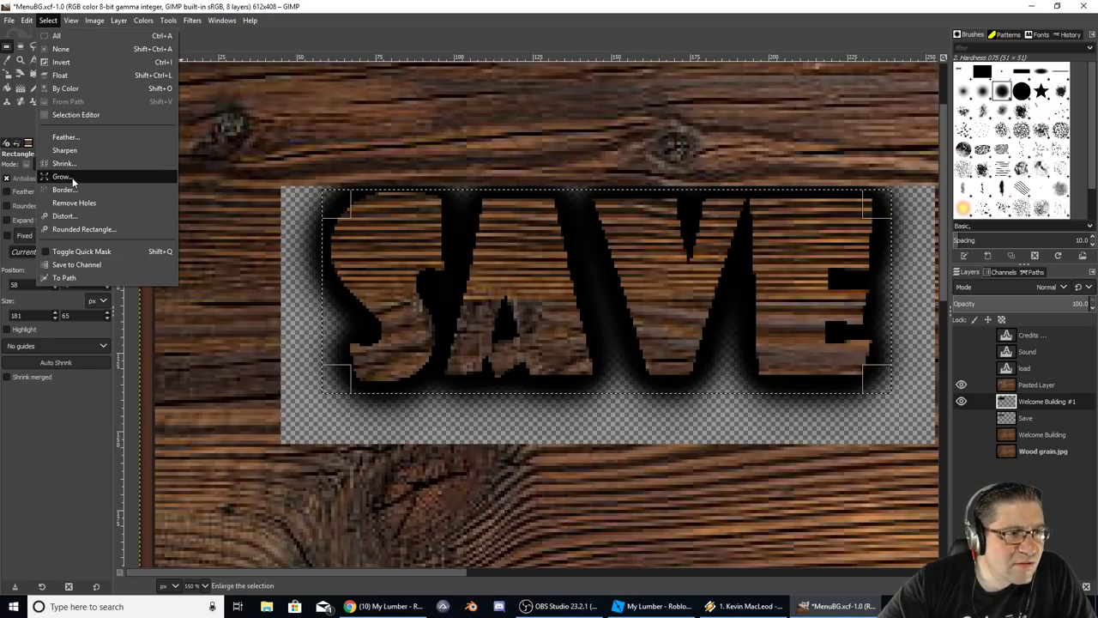
{"action": "left_click", "coordinate": [48, 19]}
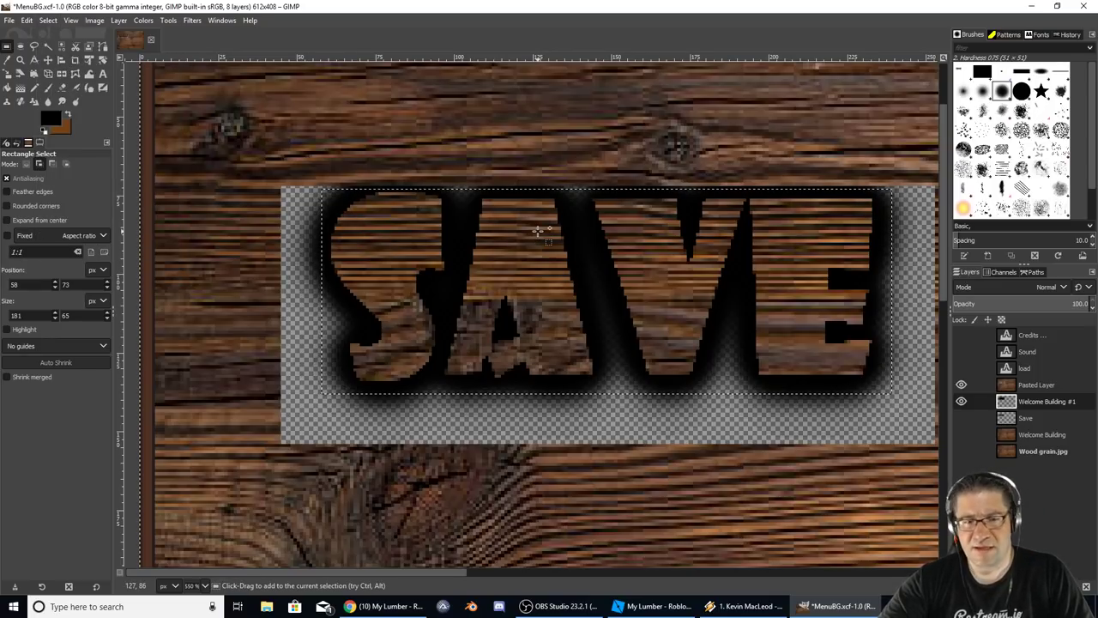
{"action": "key", "text": "ctrl"}
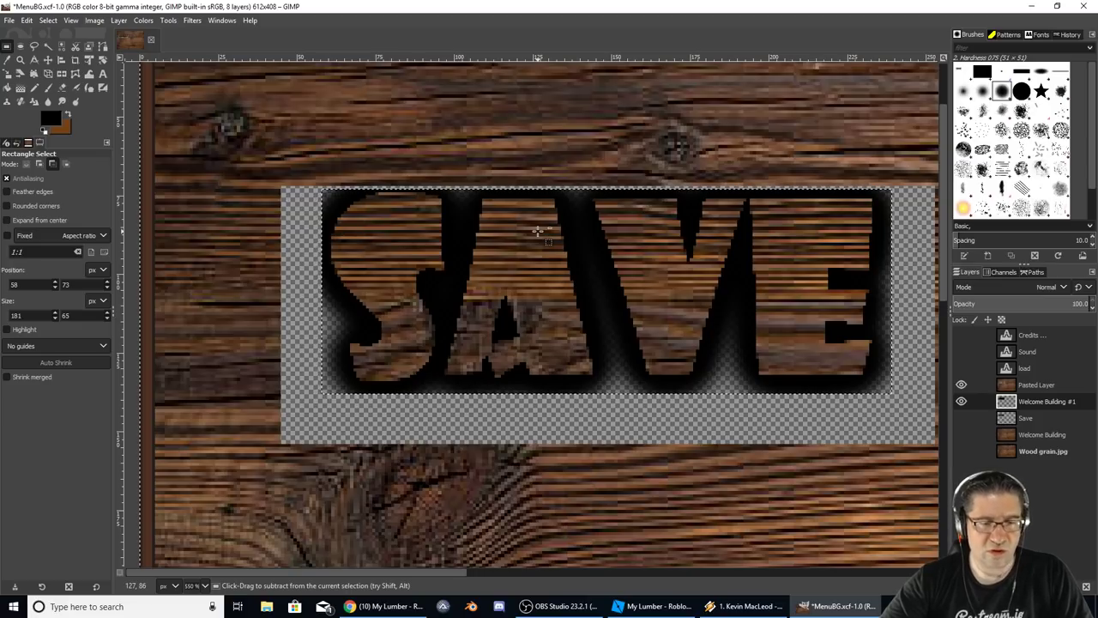
{"action": "left_click", "coordinate": [994, 386]}
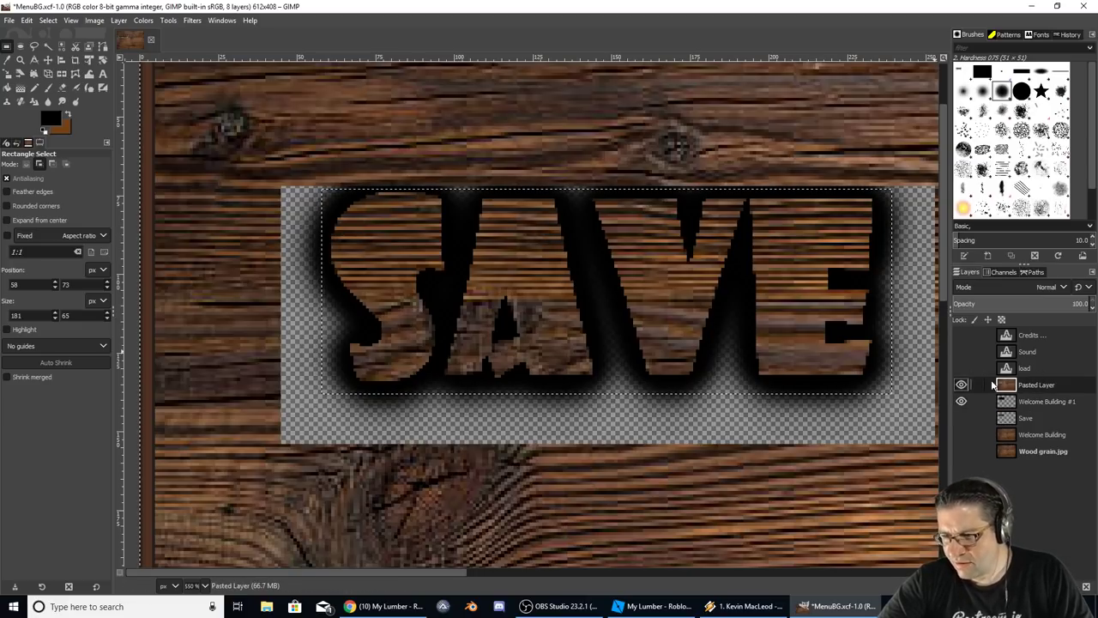
{"action": "key", "text": "ctrl+z"}
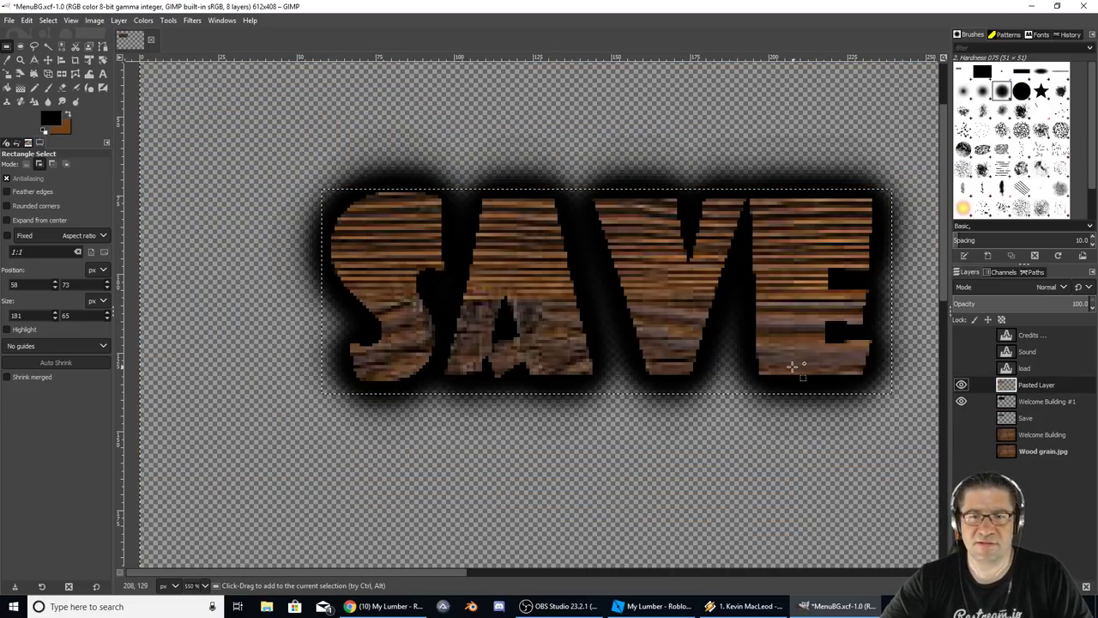
Zoom out to compare against the Welcome Building background, then reselect a rectangle around SAVE.
{"action": "scroll", "coordinate": [792, 366], "scroll_direction": "down", "scroll_amount": 3, "text": "ctrl"}
{"action": "middle_click_drag", "start_coordinate": [792, 366], "coordinate": [455, 283]}
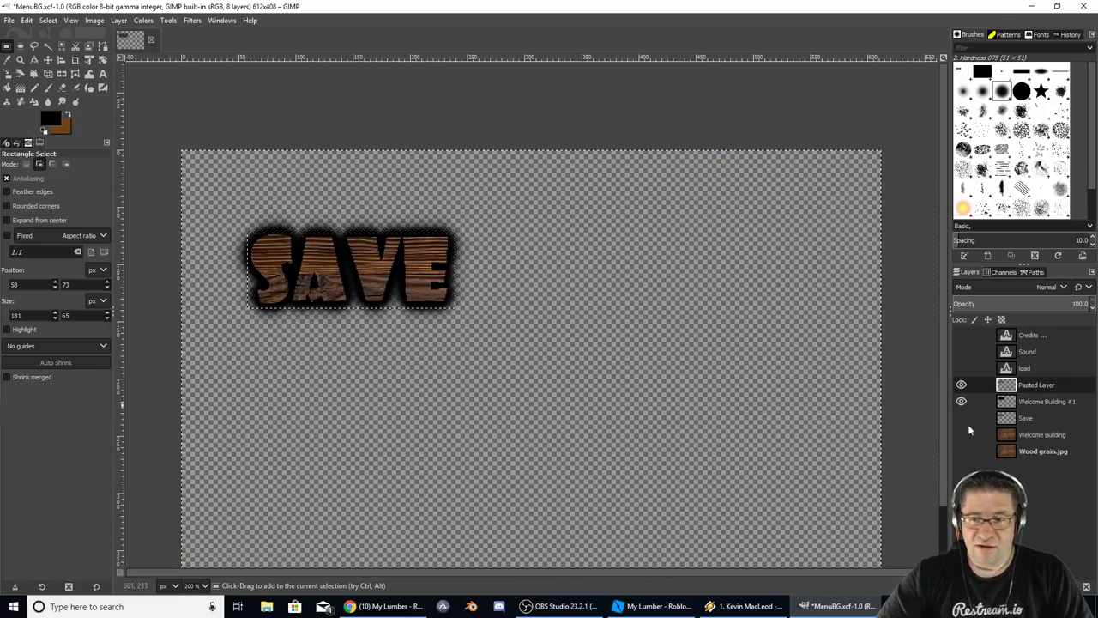
{"action": "left_click", "coordinate": [961, 435]}
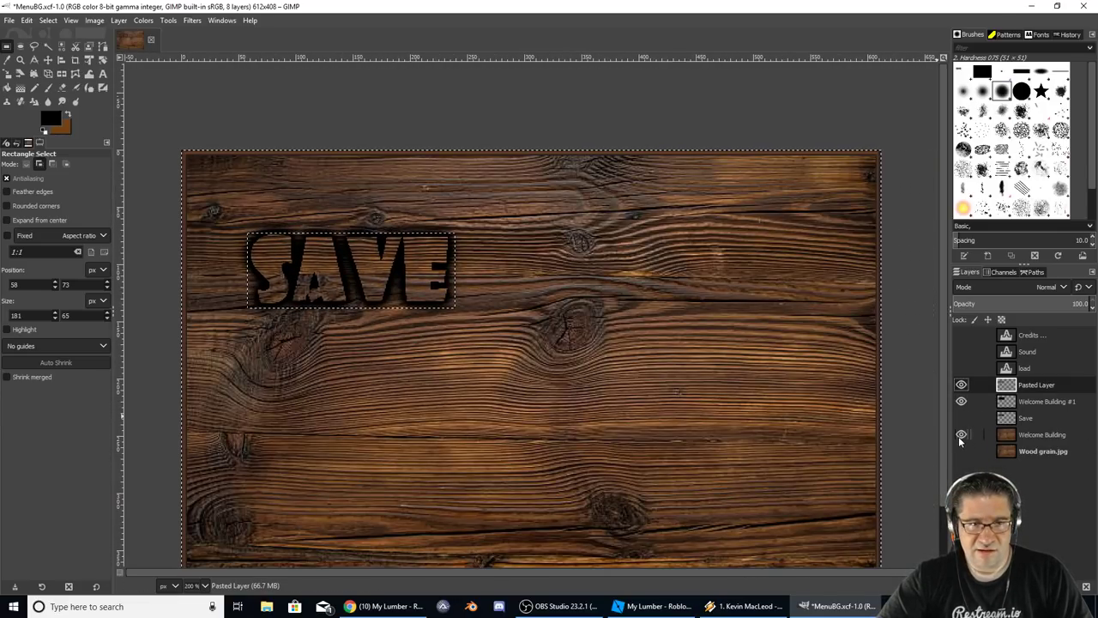
{"action": "left_click", "coordinate": [961, 435]}
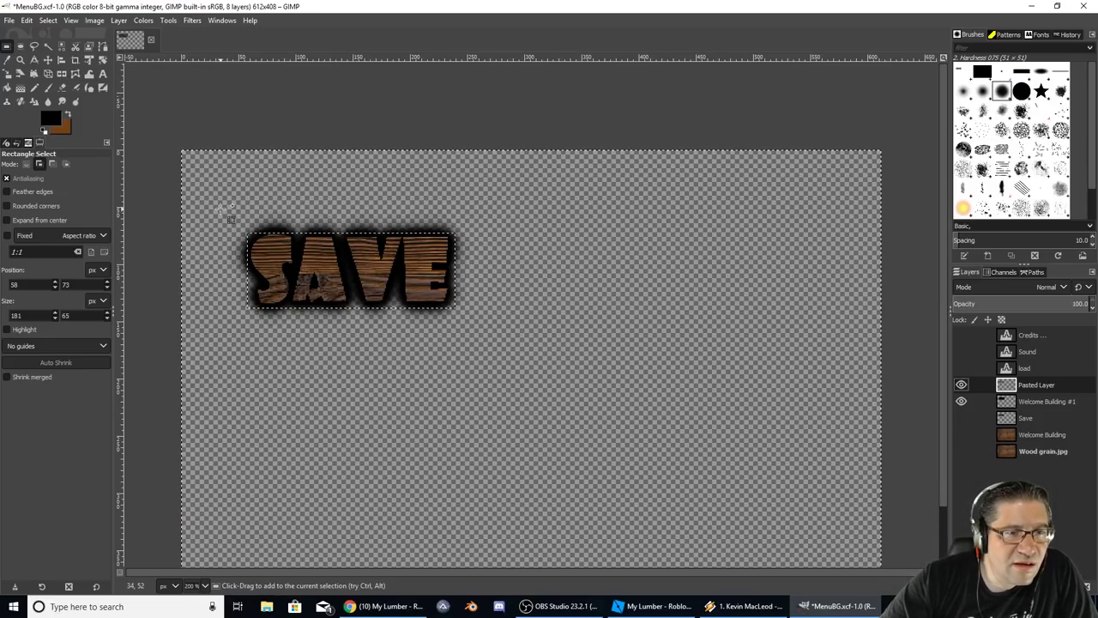
{"action": "left_click_drag", "start_coordinate": [224, 211], "coordinate": [472, 326]}
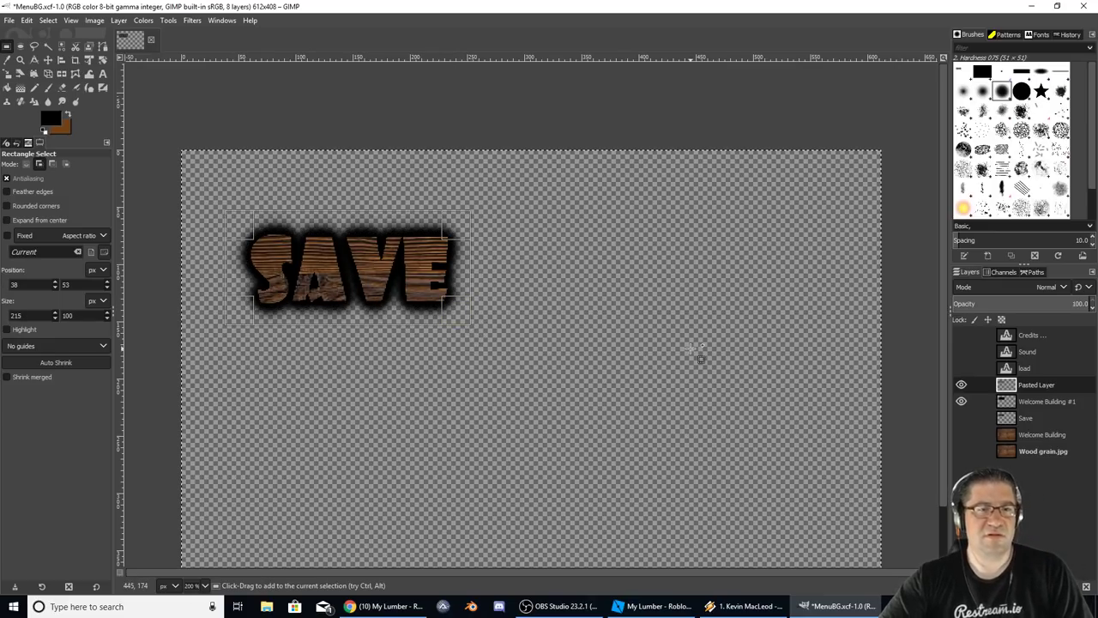
{"action": "left_click", "coordinate": [69, 20]}
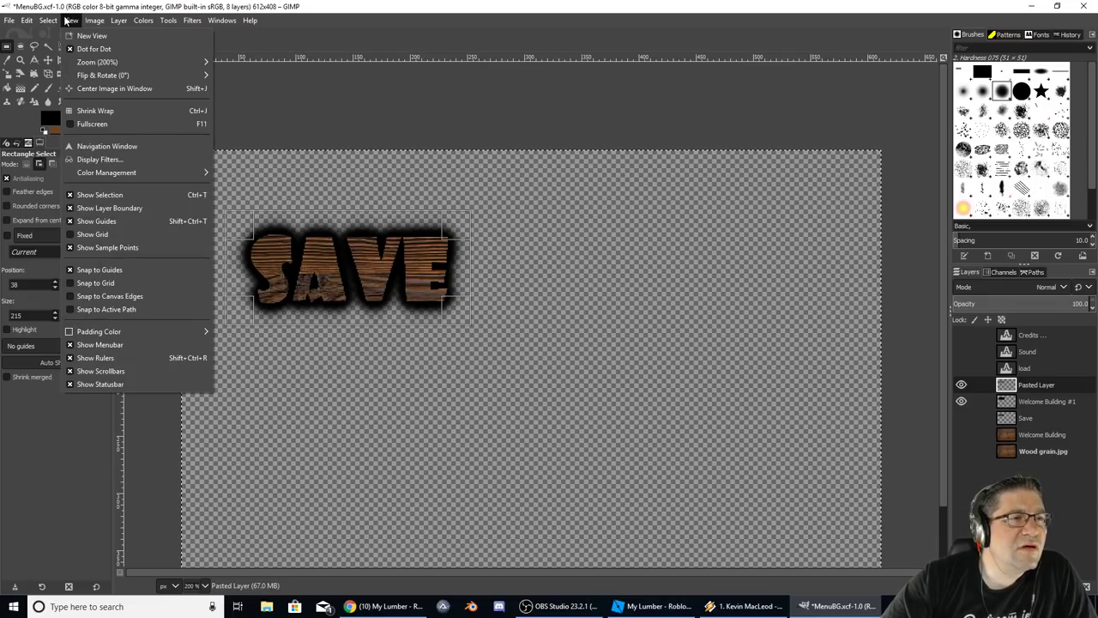
{"action": "left_click", "coordinate": [200, 201]}
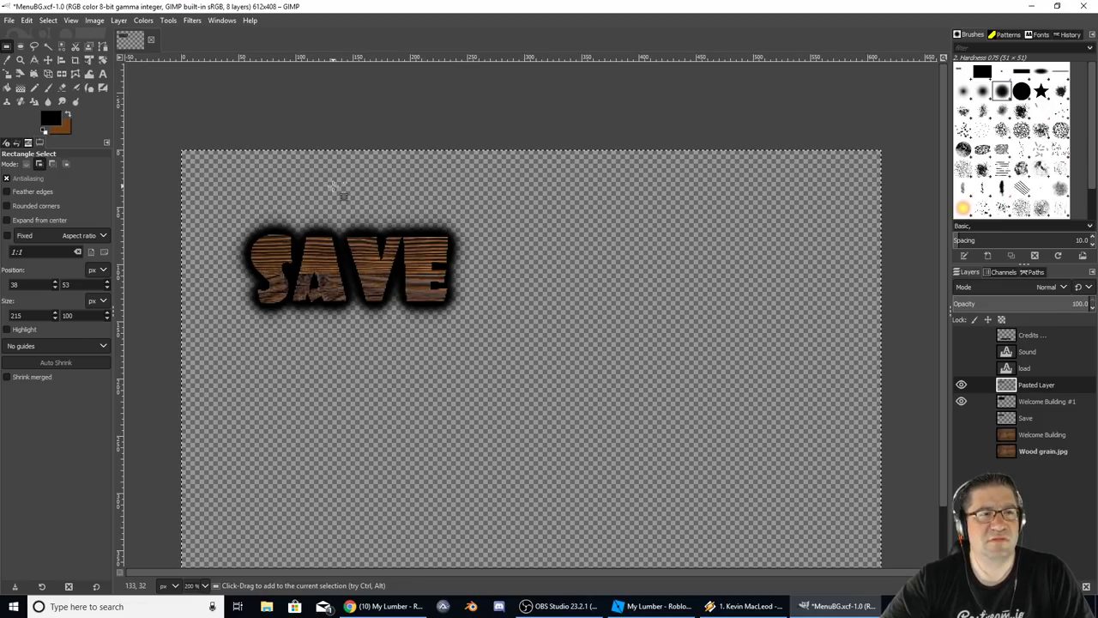
{"action": "key", "text": "ctrl"}
{"action": "key", "text": "shift"}
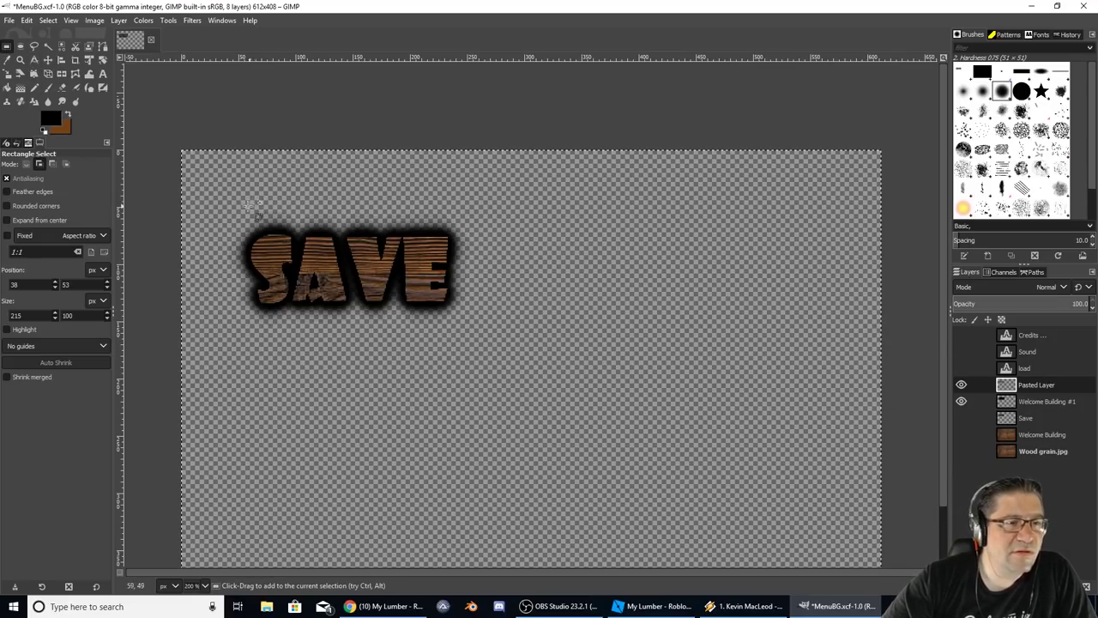
{"action": "left_click_drag", "start_coordinate": [229, 212], "coordinate": [484, 336]}
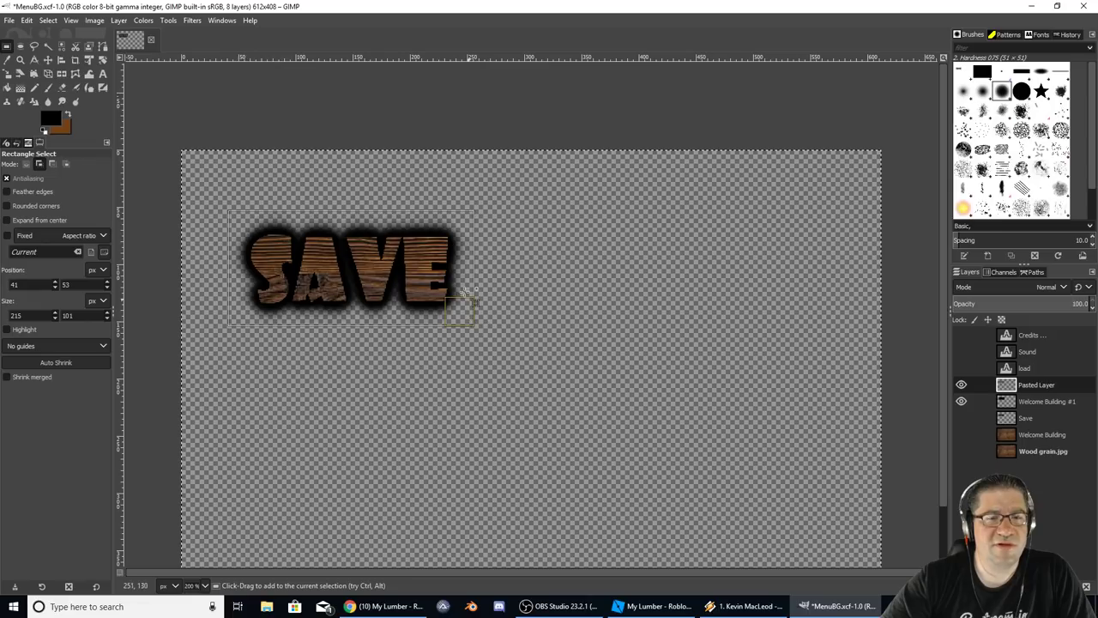
{"action": "left_click", "coordinate": [90, 21]}
{"action": "left_click", "coordinate": [122, 194]}
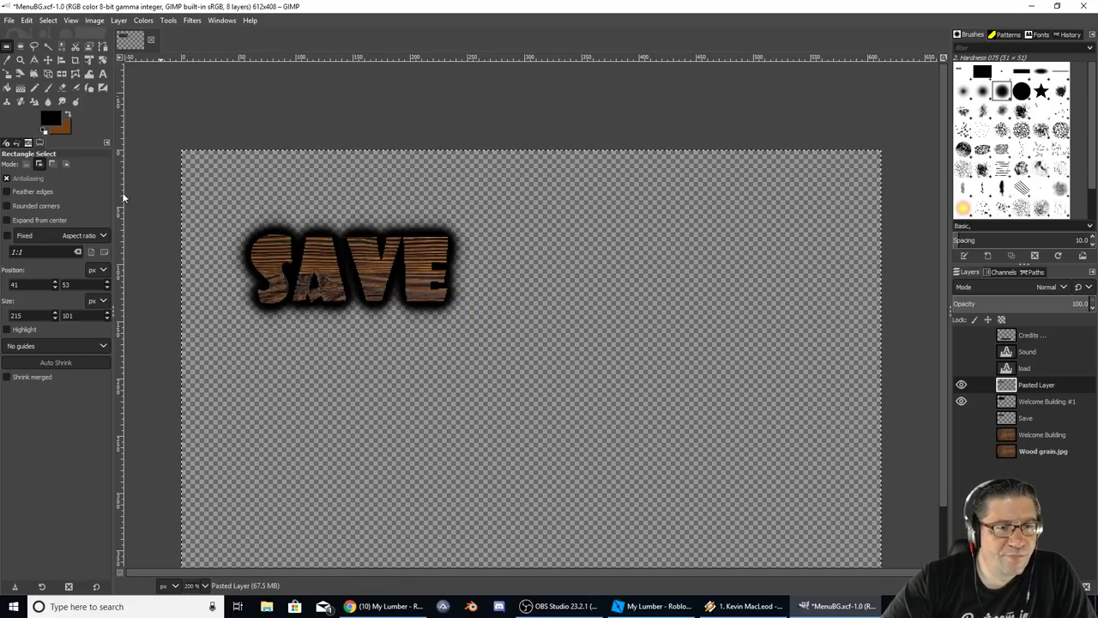
{"action": "left_click", "coordinate": [94, 21]}
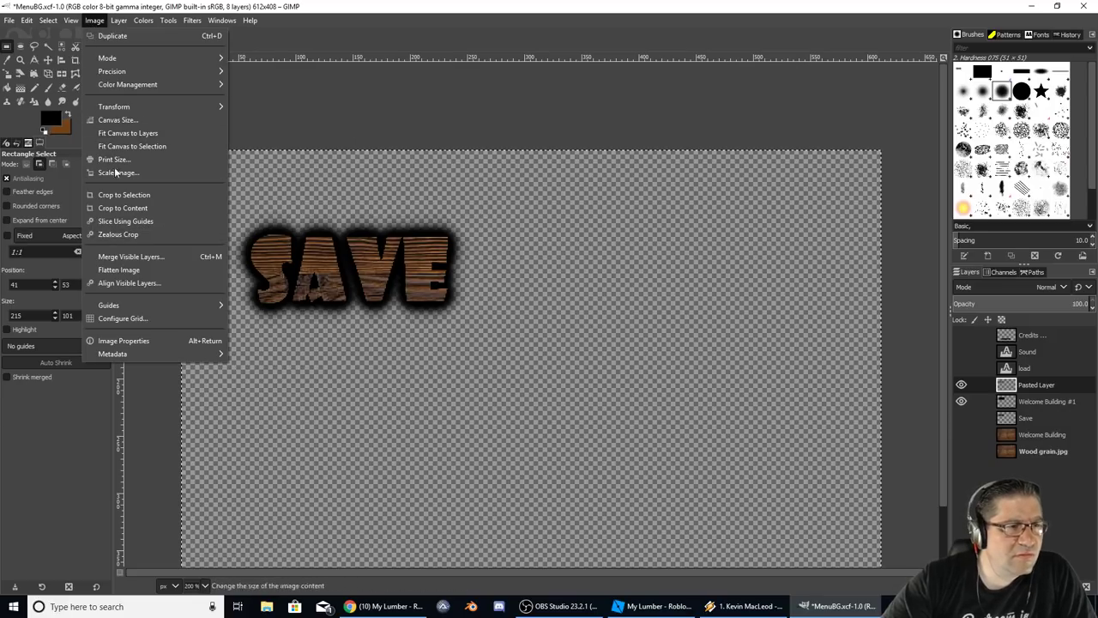
{"action": "left_click", "coordinate": [23, 53]}
{"action": "left_click_drag", "start_coordinate": [227, 211], "coordinate": [467, 320]}
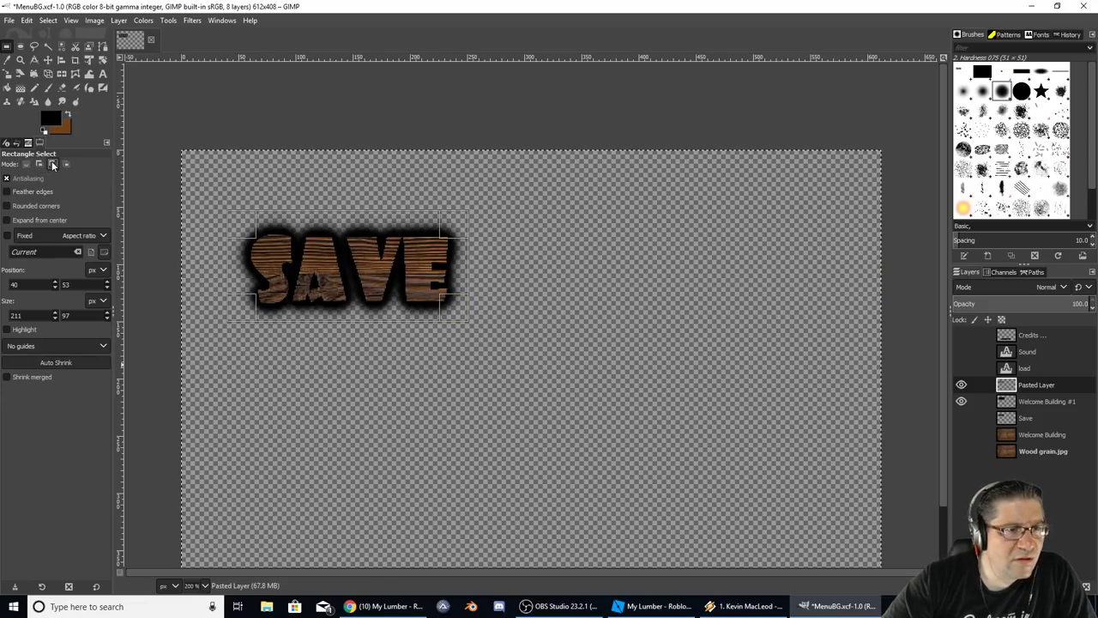
{"action": "left_click_drag", "start_coordinate": [221, 213], "coordinate": [479, 326]}
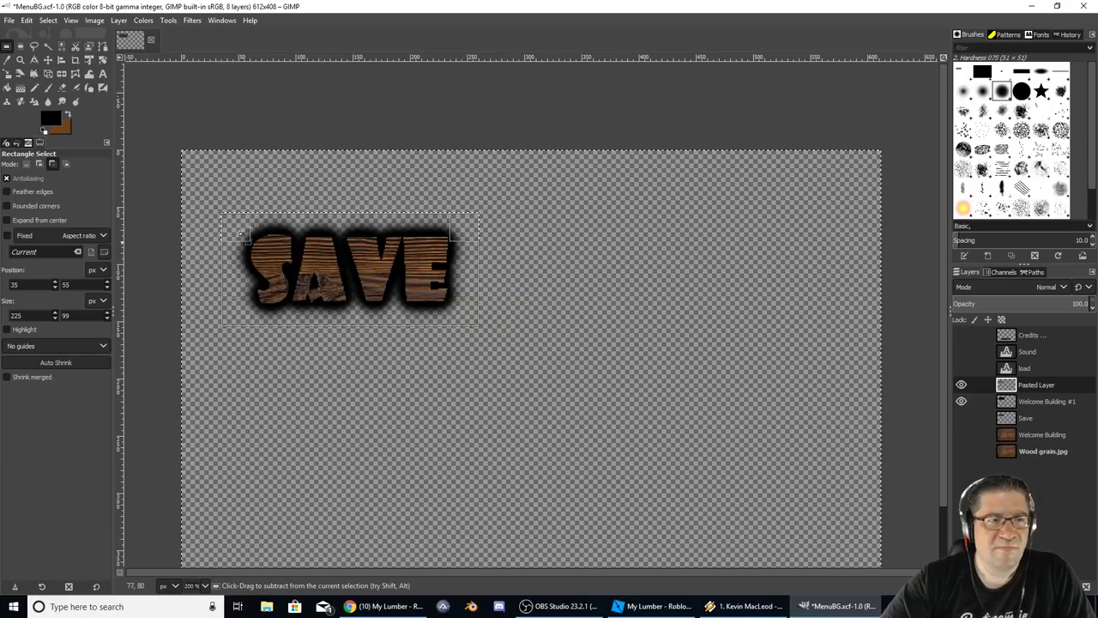
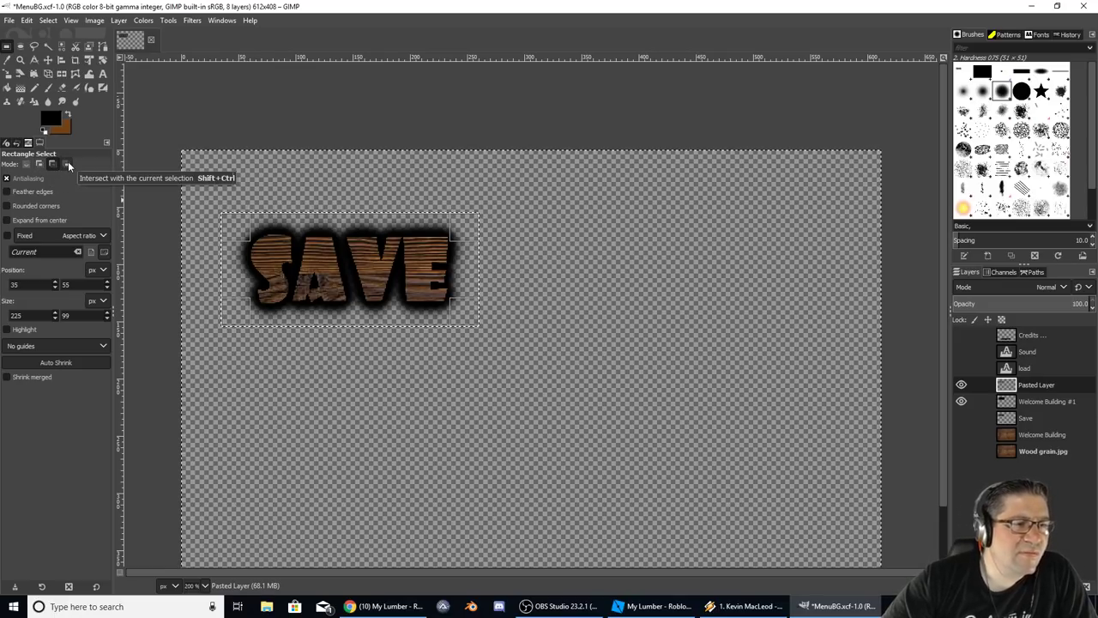
Draw a rectangle selection around the wooden SAVE lettering and tighten its edges to 218×116.
{"action": "left_click", "coordinate": [67, 163]}
{"action": "left_click_drag", "start_coordinate": [533, 240], "coordinate": [652, 311]}
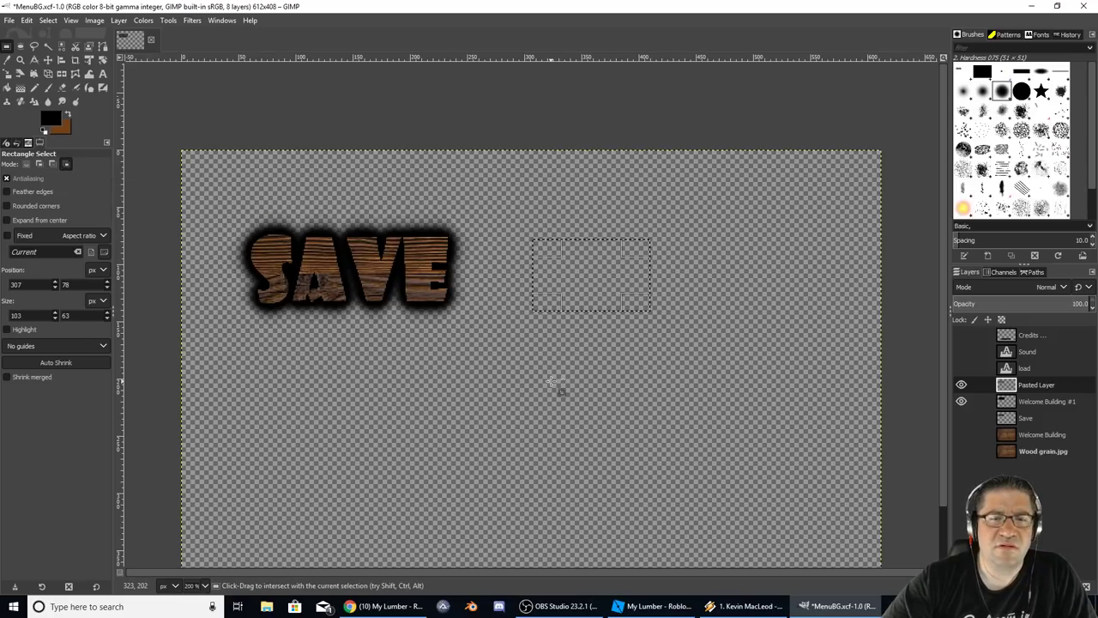
{"action": "left_click_drag", "start_coordinate": [232, 211], "coordinate": [468, 333]}
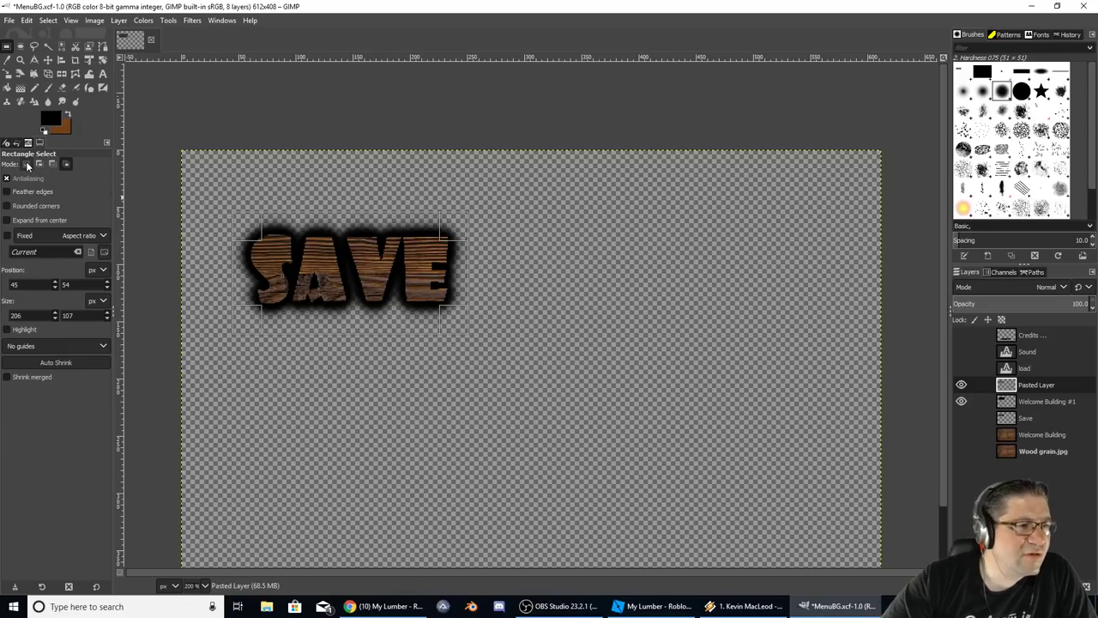
{"action": "left_click", "coordinate": [27, 164]}
{"action": "left_click_drag", "start_coordinate": [221, 194], "coordinate": [477, 343]}
{"action": "left_click_drag", "start_coordinate": [232, 206], "coordinate": [243, 212]}
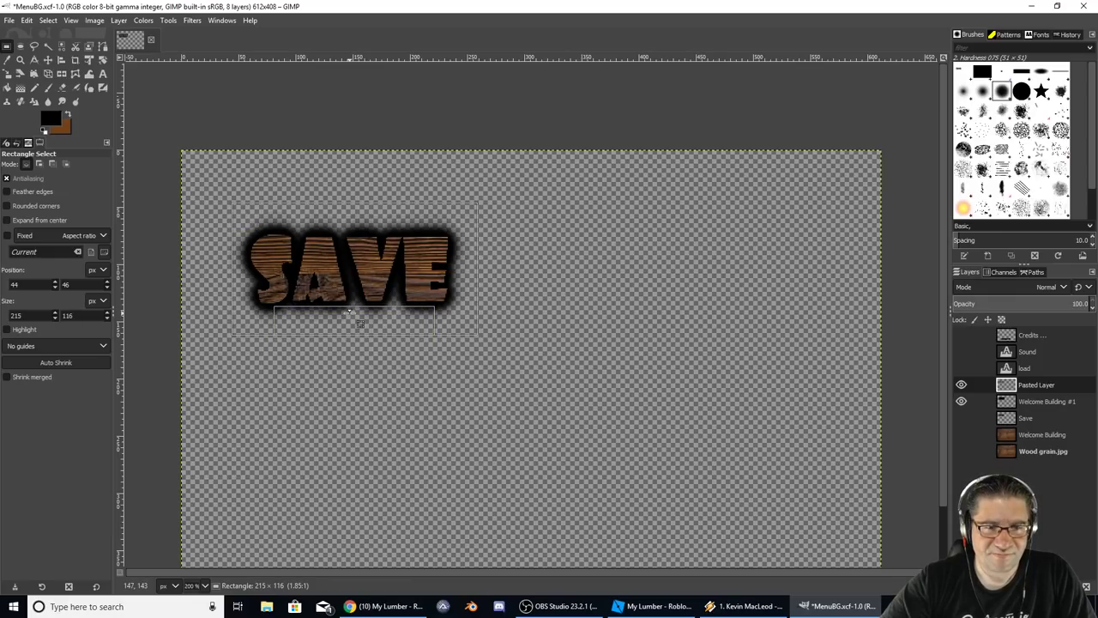
{"action": "left_click_drag", "start_coordinate": [361, 322], "coordinate": [360, 323]}
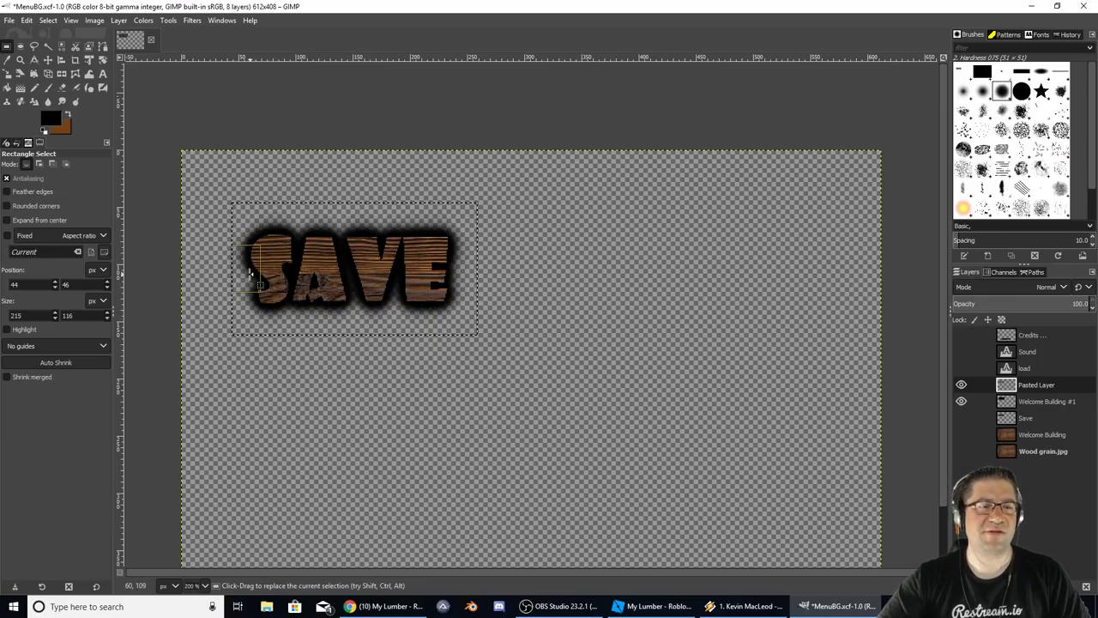
{"action": "left_click_drag", "start_coordinate": [252, 276], "coordinate": [248, 277]}
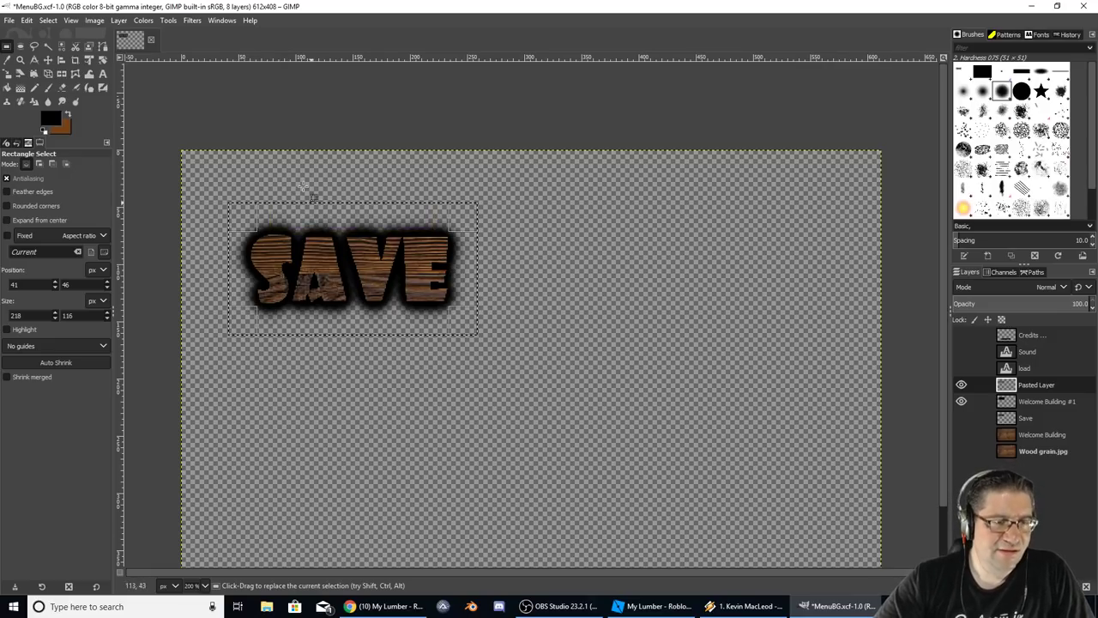
{"action": "left_click", "coordinate": [92, 20]}
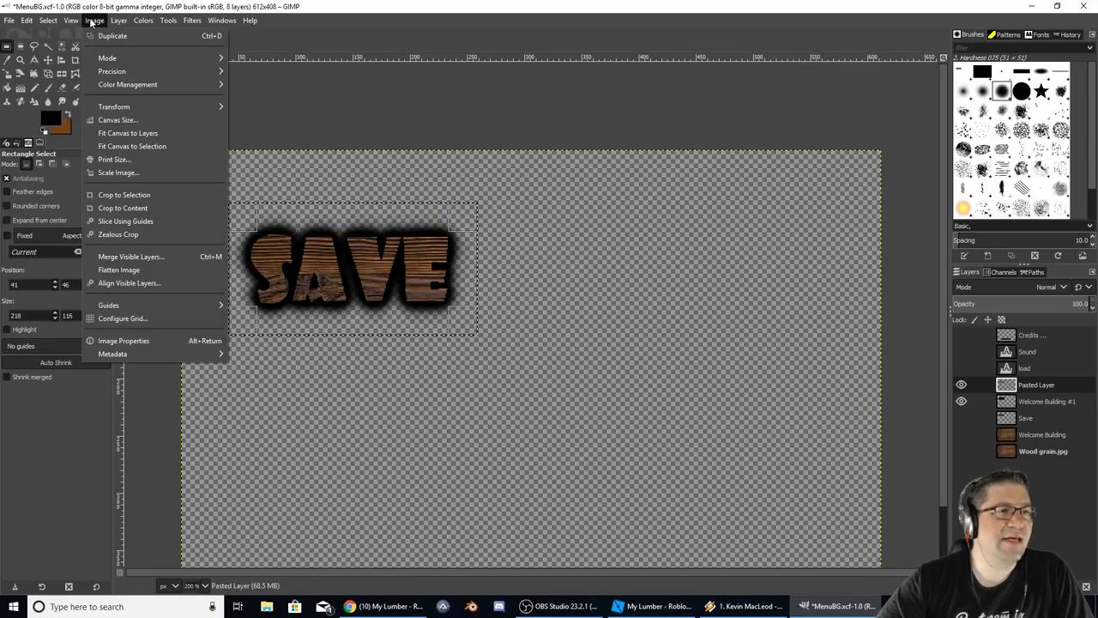
Crop to the SAVE selection and export it as btnSAVE.png.
{"action": "left_click", "coordinate": [123, 195]}
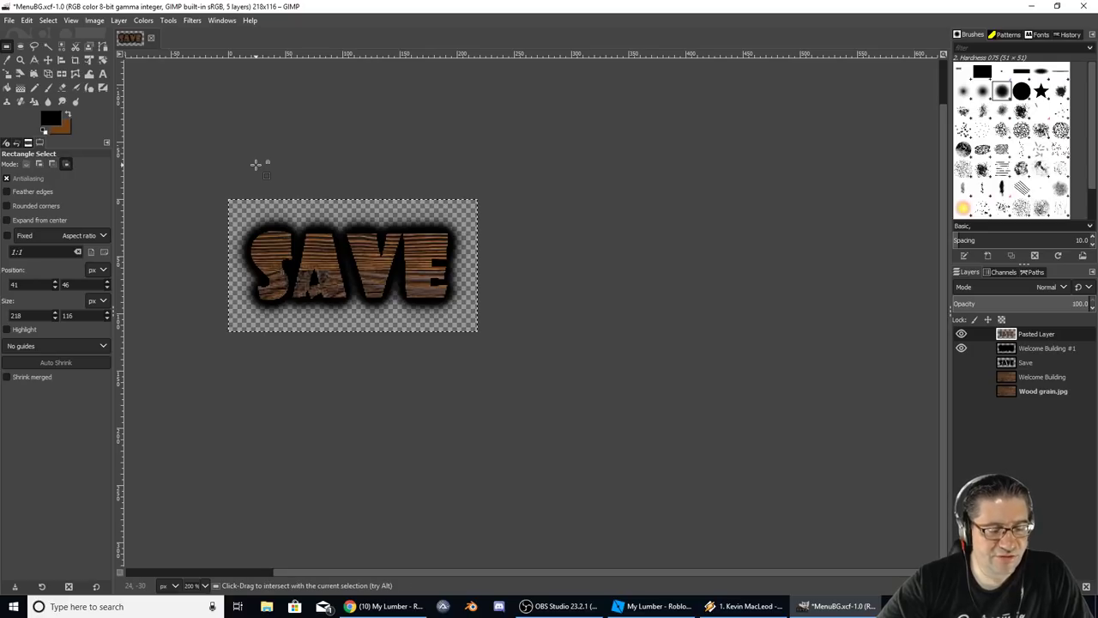
{"action": "key", "text": "ctrl+shift+e"}
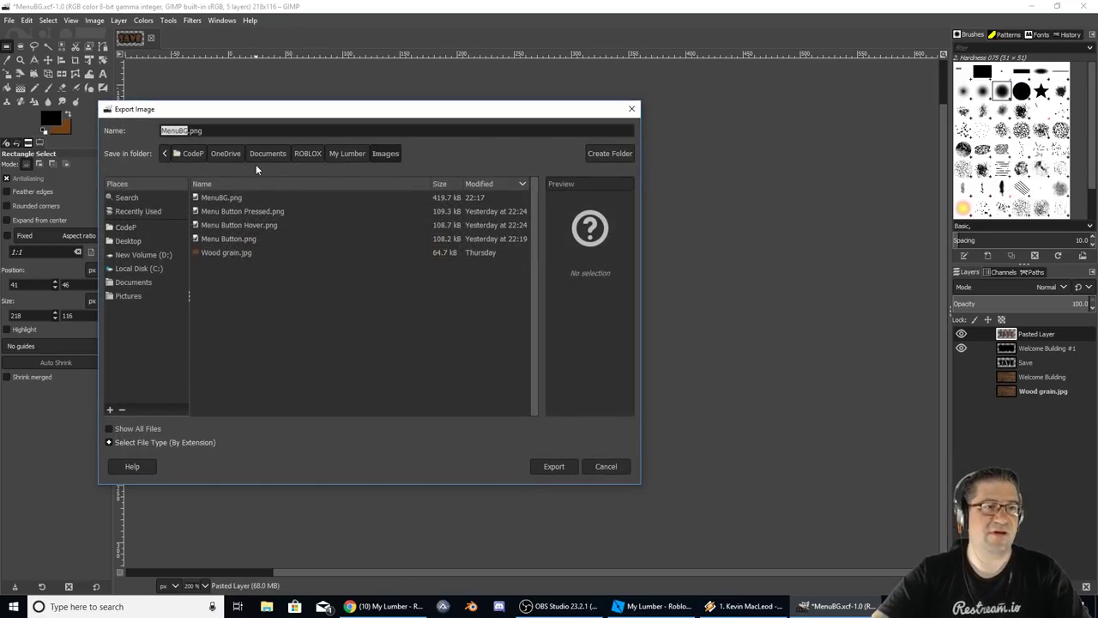
{"action": "key", "text": "Right"}
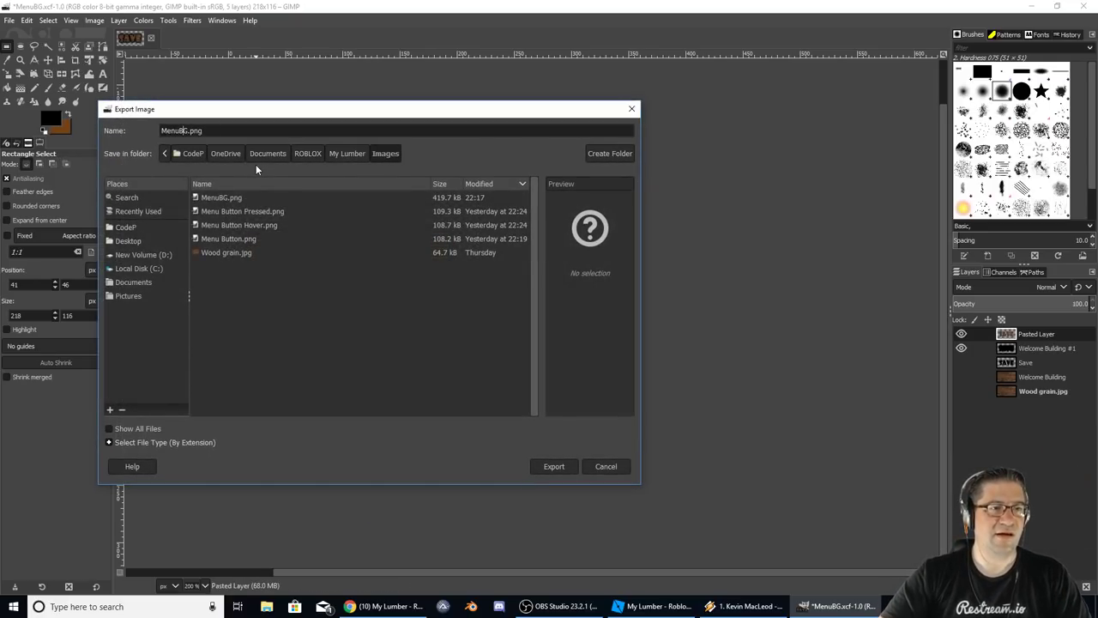
{"action": "key", "text": "shift+Home"}
{"action": "key", "text": "BackSpace"}
{"action": "type", "text": "btn"}
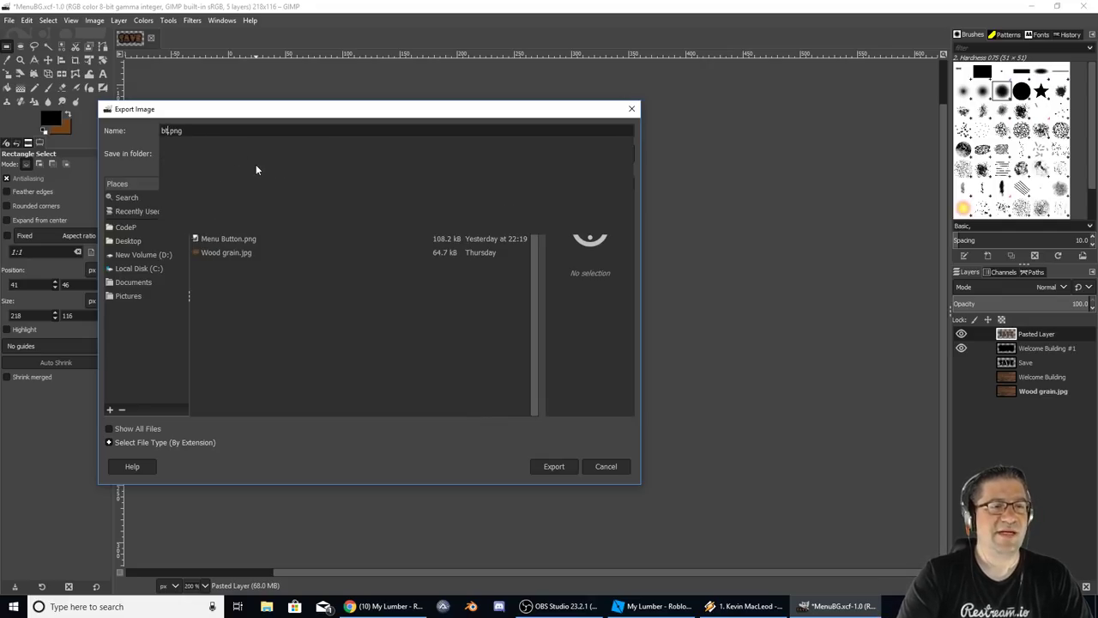
{"action": "type", "text": "SAVE"}
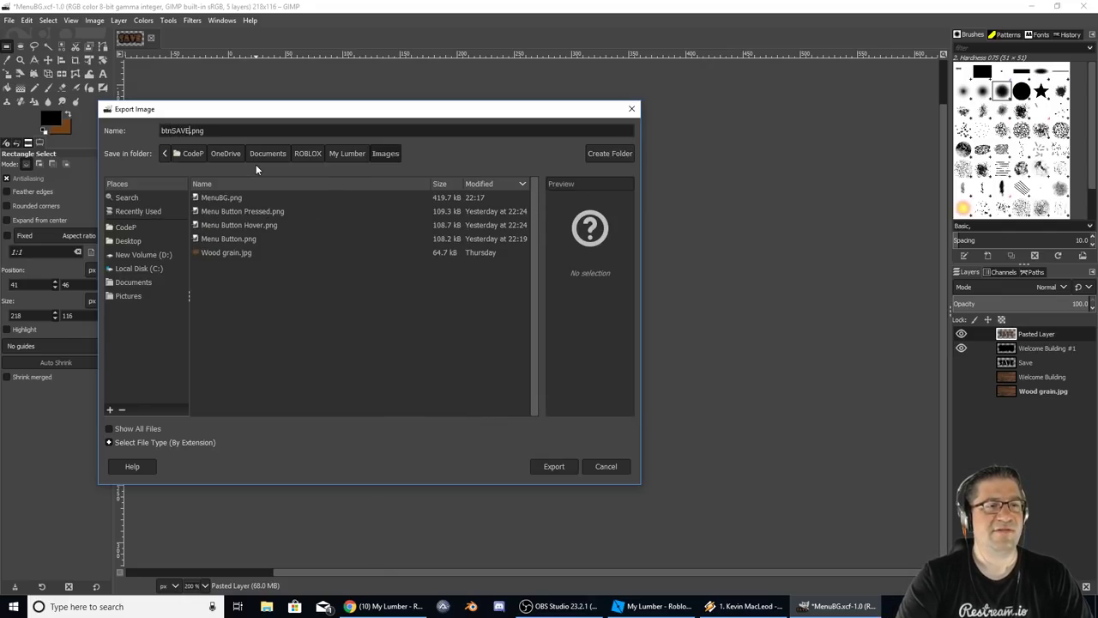
{"action": "key", "text": "Return"}
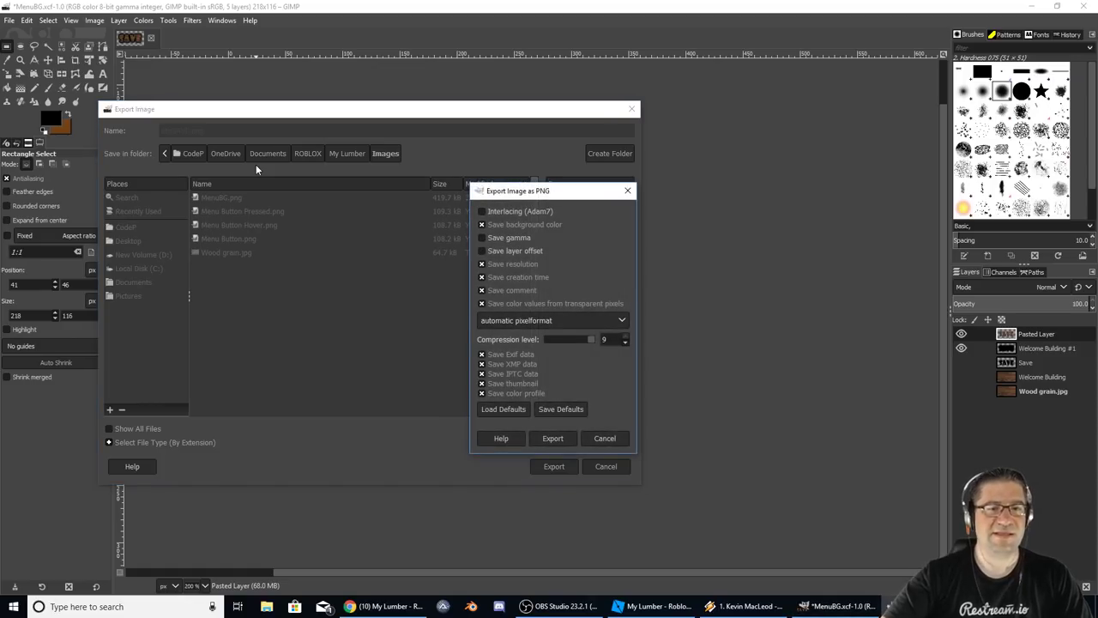
{"action": "left_click", "coordinate": [553, 435]}
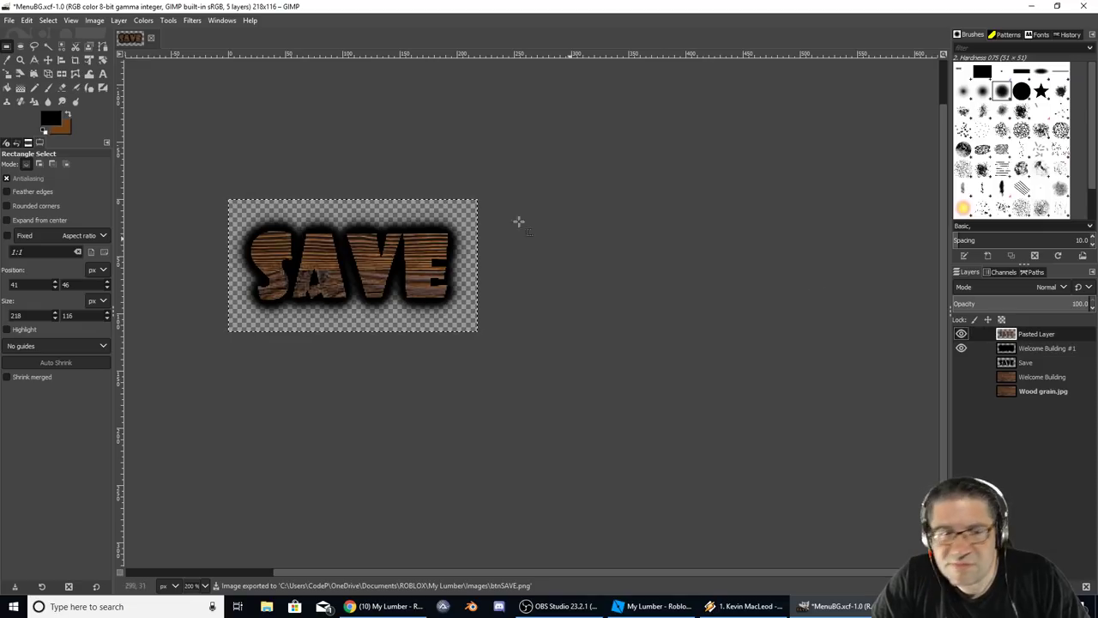
{"action": "left_click", "coordinate": [151, 20]}
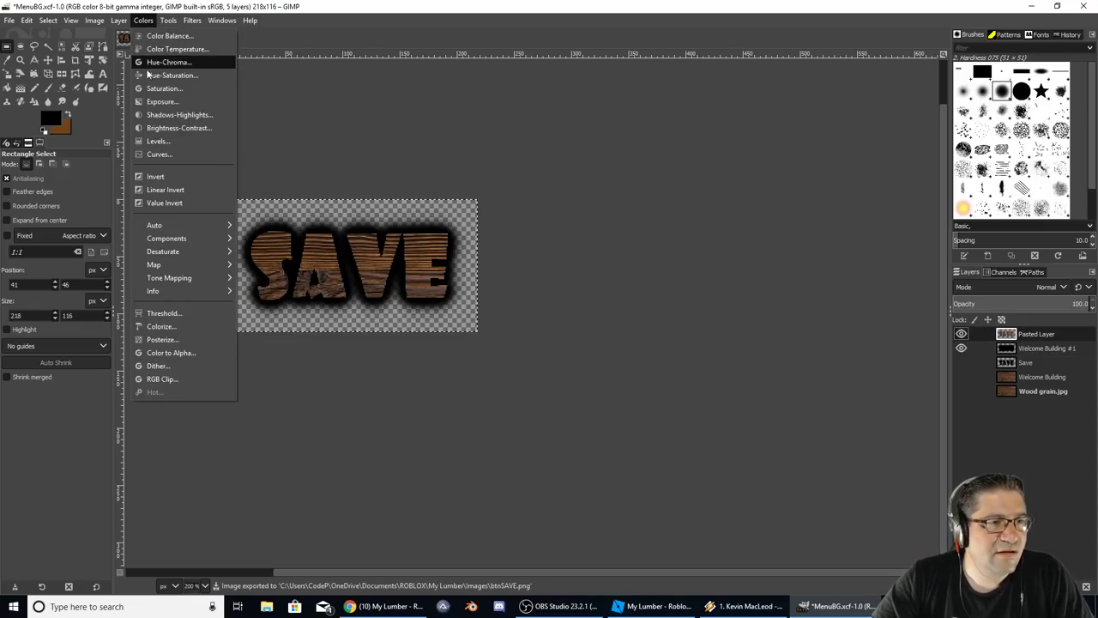
Raise the SAVE lettering's brightness to 68 with Brightness-Contrast.
{"action": "left_click", "coordinate": [156, 127]}
{"action": "left_click_drag", "start_coordinate": [242, 128], "coordinate": [247, 127]}
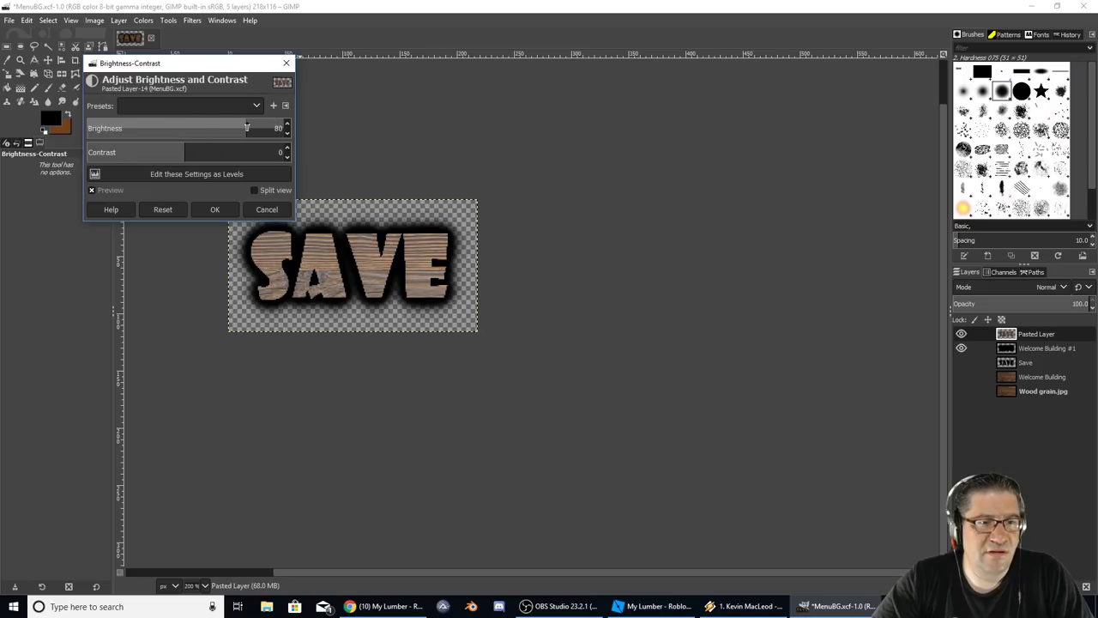
{"action": "left_click", "coordinate": [216, 208]}
Export the brightened image as btnSAVEhover.png.
{"action": "key", "text": "ctrl+shift+e"}
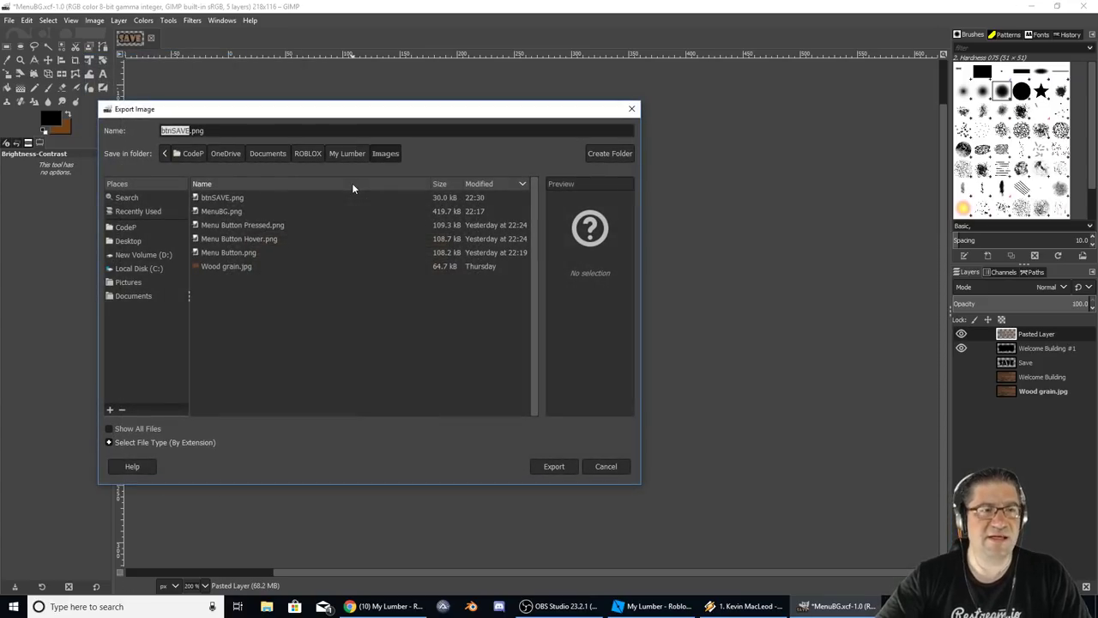
{"action": "key", "text": "Right"}
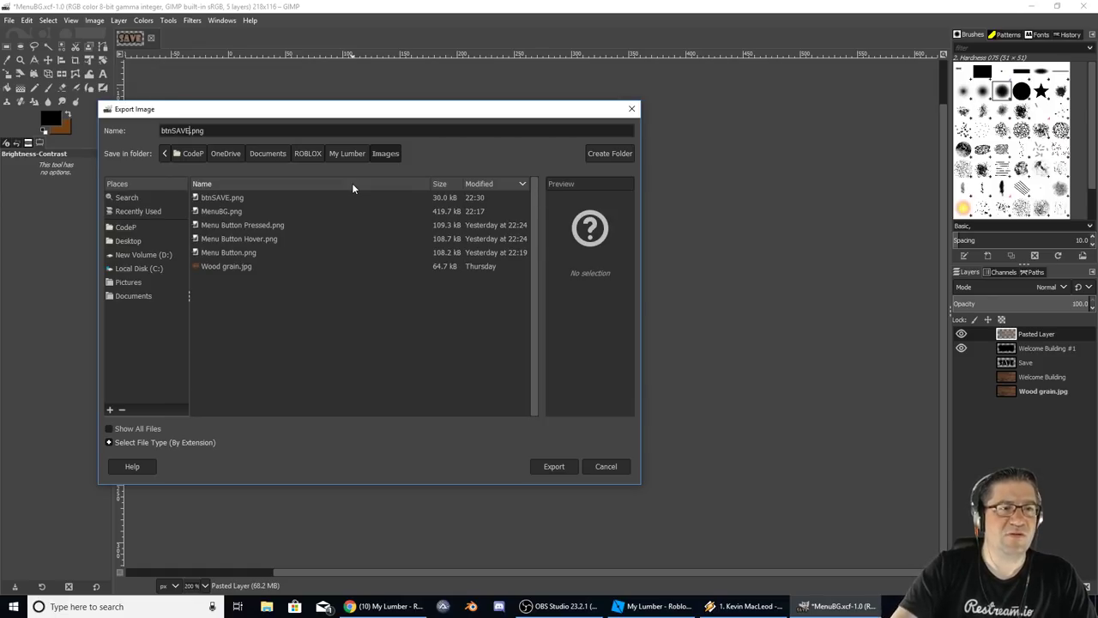
{"action": "type", "text": "Hover"}
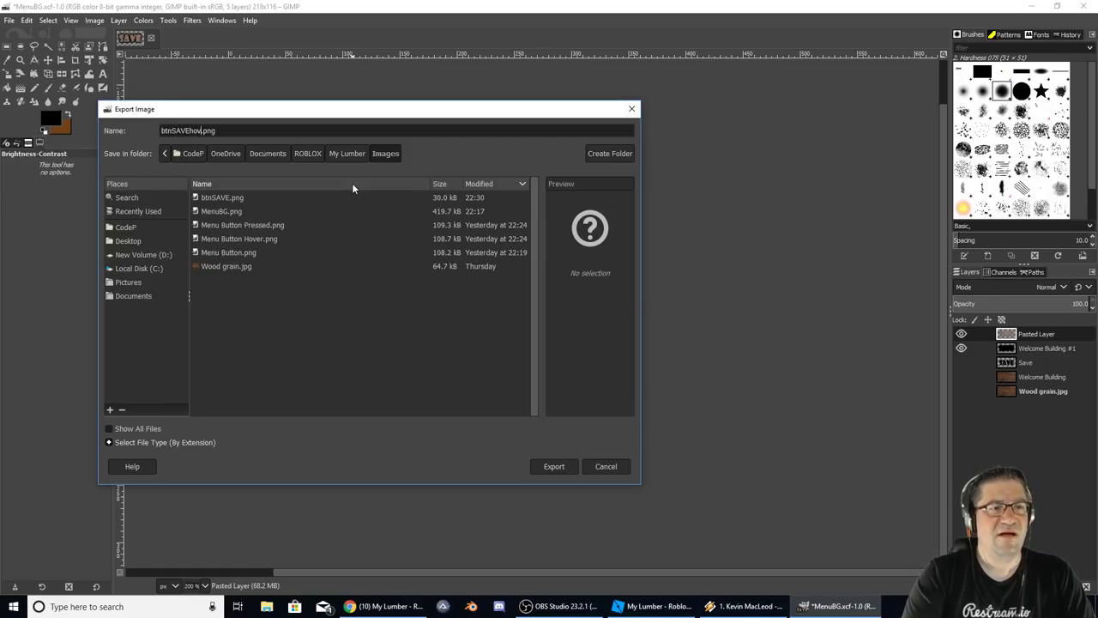
{"action": "key", "text": "Return"}
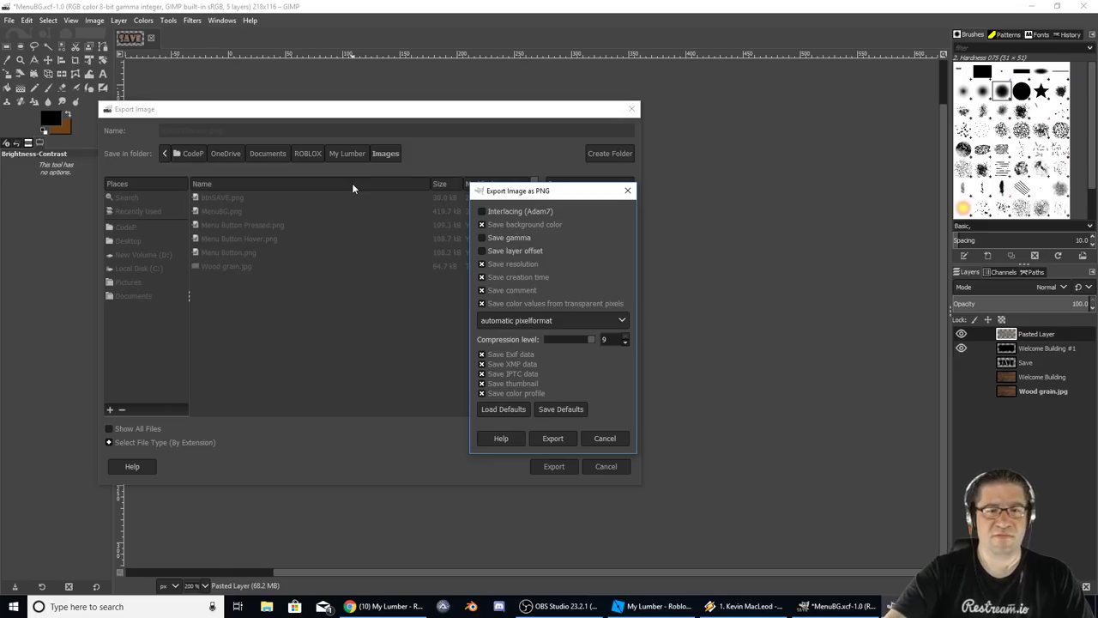
{"action": "key", "text": "Return"}
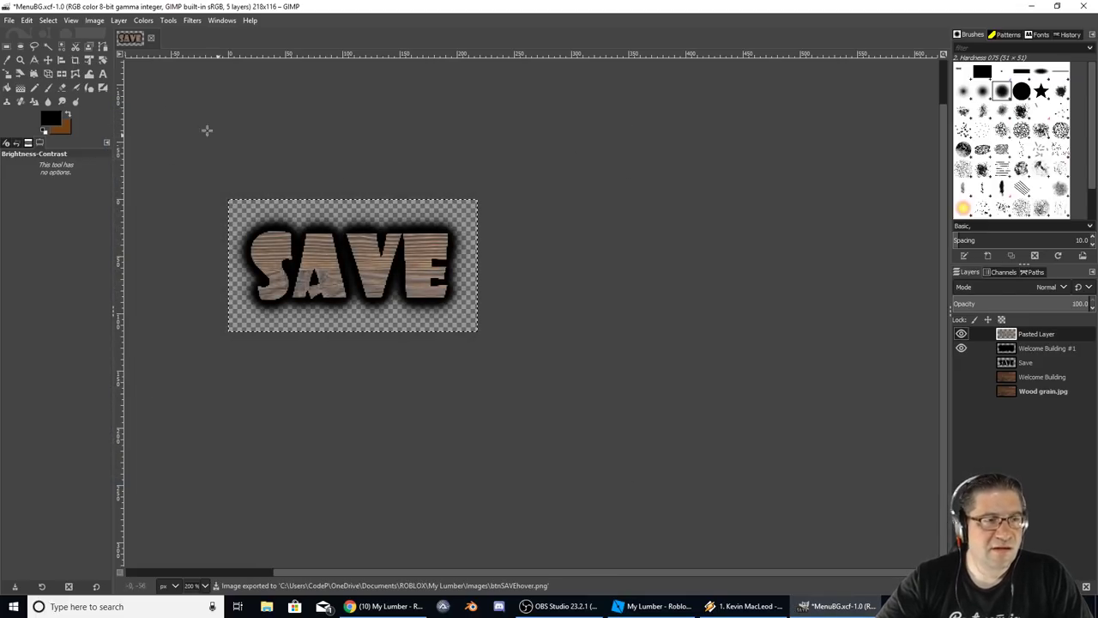
Shift the wood grain inside the SAVE letters and export it as btnSAVEclick.png.
{"action": "left_click", "coordinate": [48, 61]}
{"action": "left_click_drag", "start_coordinate": [269, 252], "coordinate": [289, 292]}
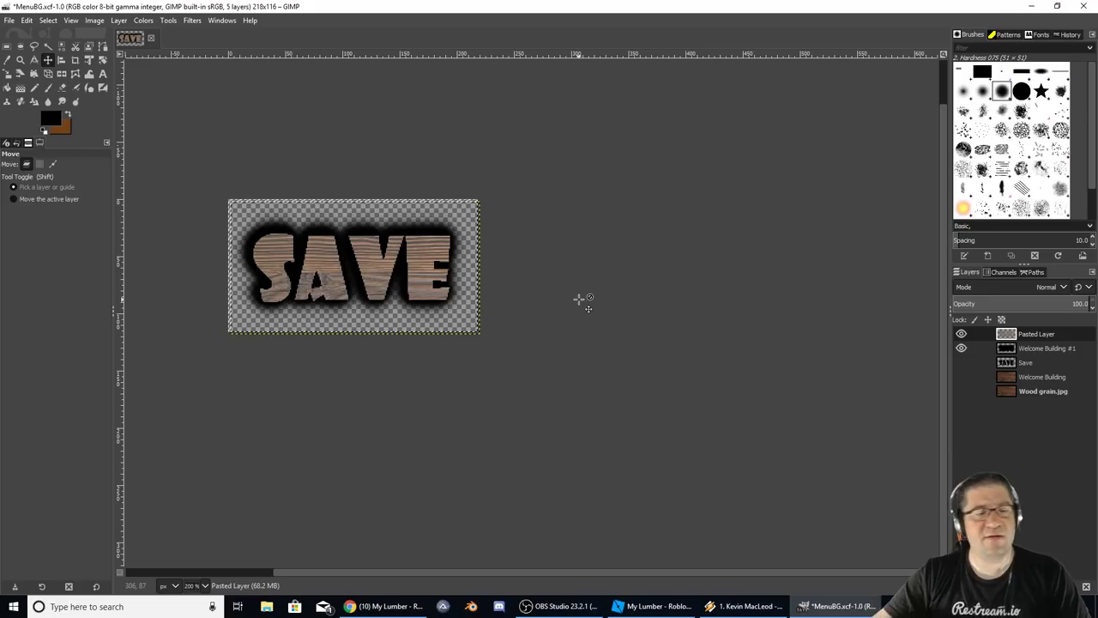
{"action": "key", "text": "ctrl+shift+e"}
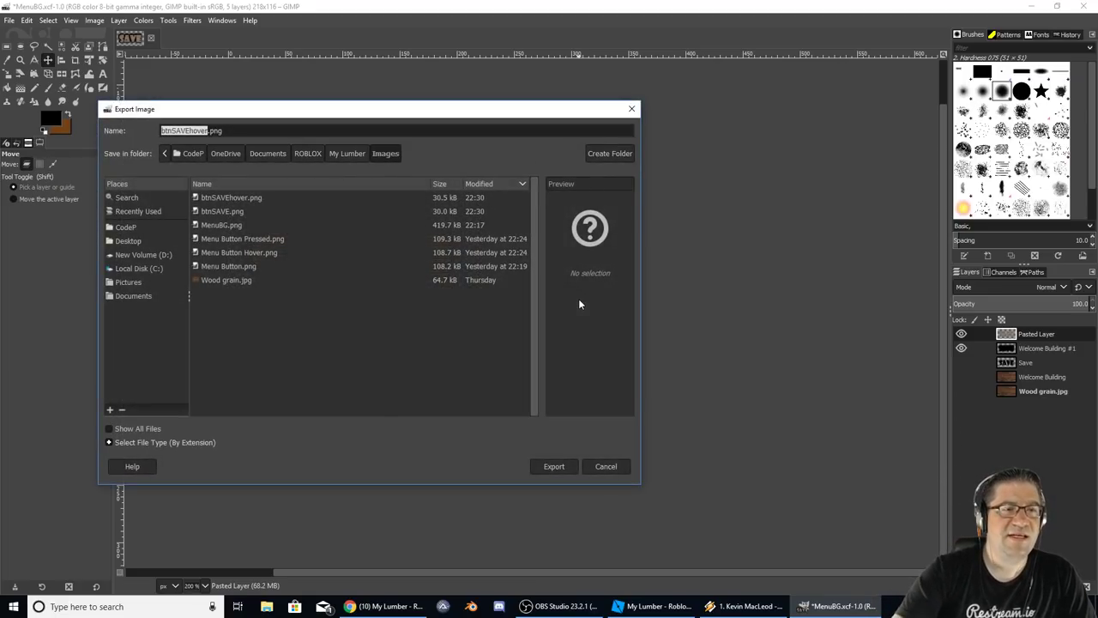
{"action": "key", "text": "Right"}
{"action": "key", "text": "BackSpace"}
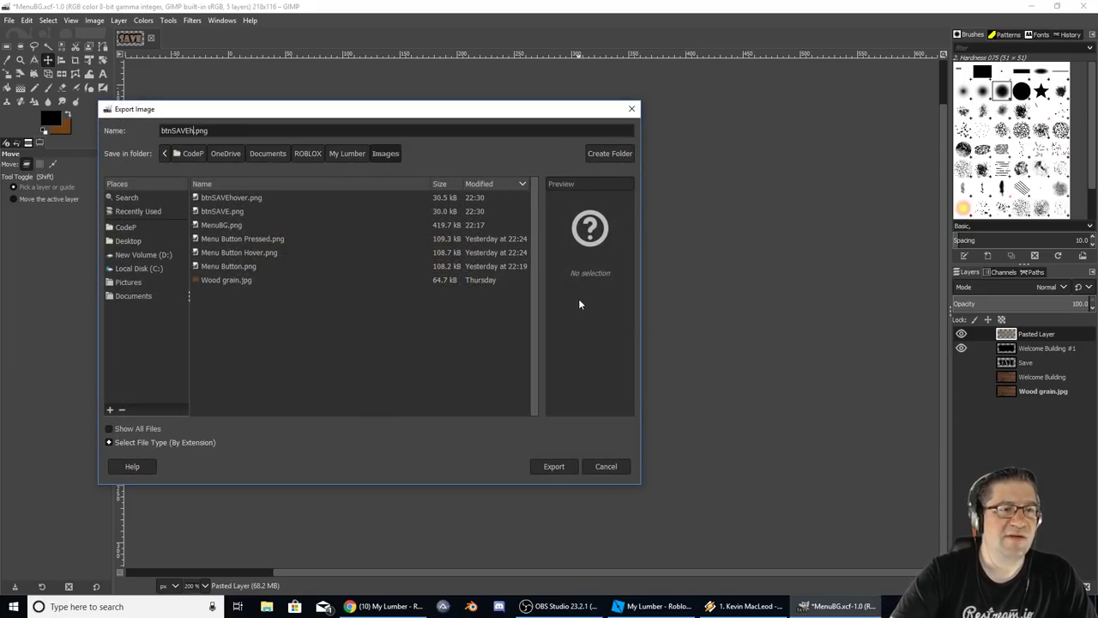
{"action": "key", "text": "BackSpace"}
{"action": "key", "text": "Return"}
{"action": "key", "text": "Return"}
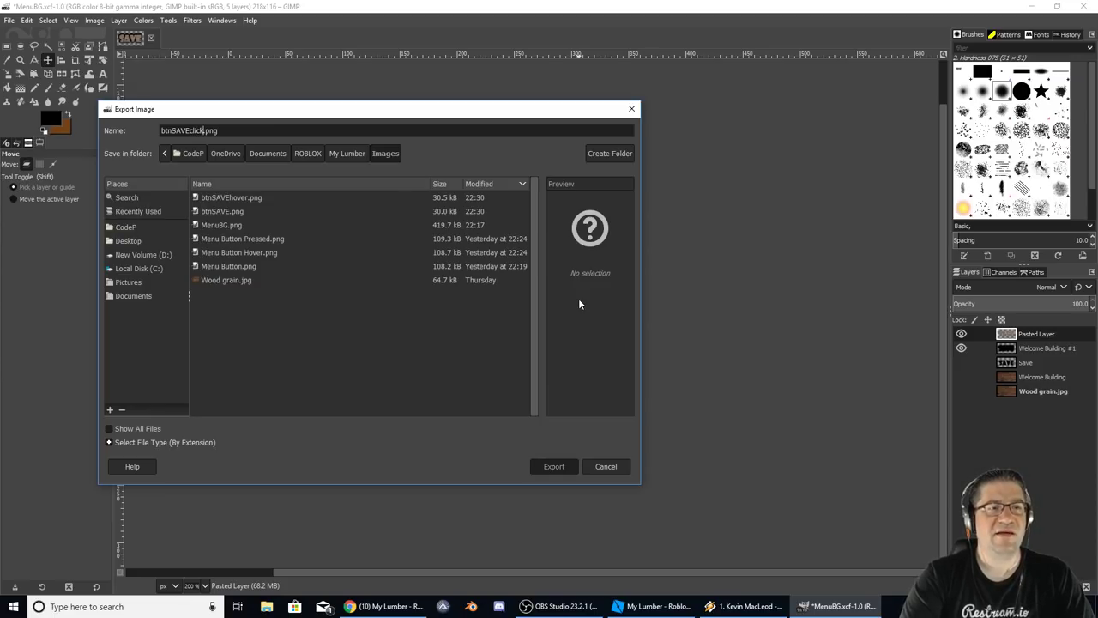
{"action": "key", "text": "Return"}
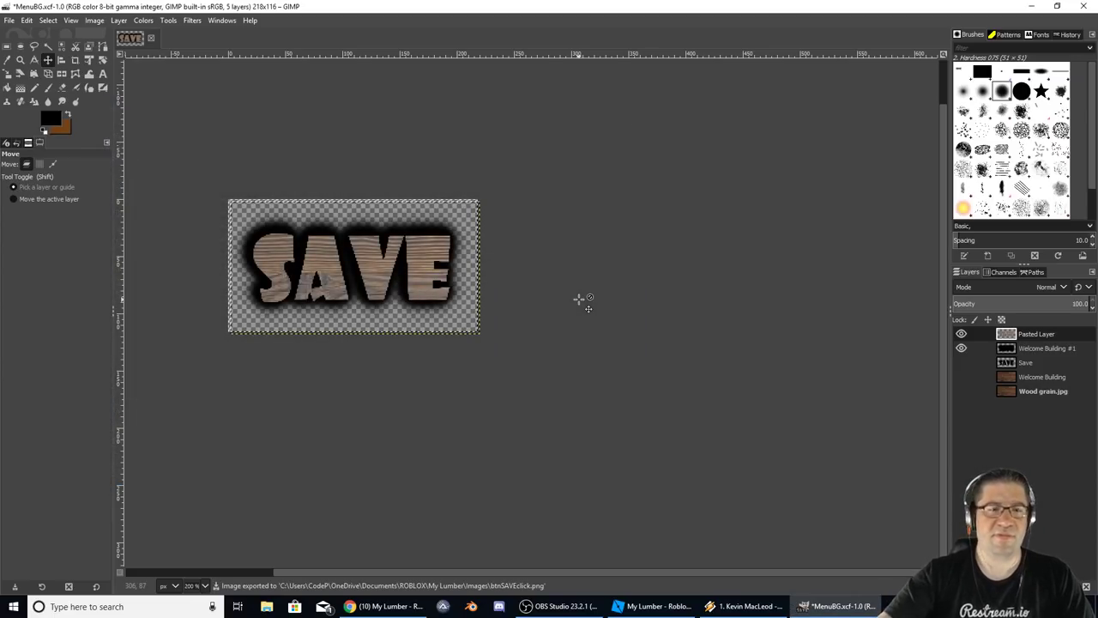
Undo back to the full 612×408 menu canvas.
{"action": "left_click", "coordinate": [27, 20]}
{"action": "left_click", "coordinate": [479, 69]}
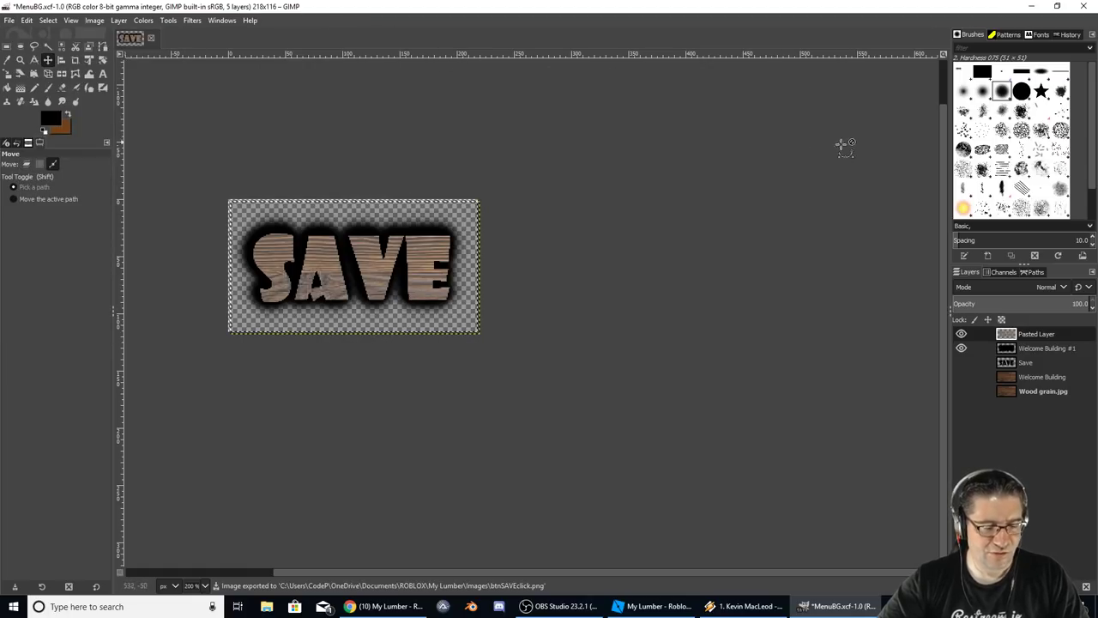
{"action": "key", "text": "ctrl+z"}
{"action": "key", "text": "ctrl+z"}
{"action": "key", "text": "ctrl+z"}
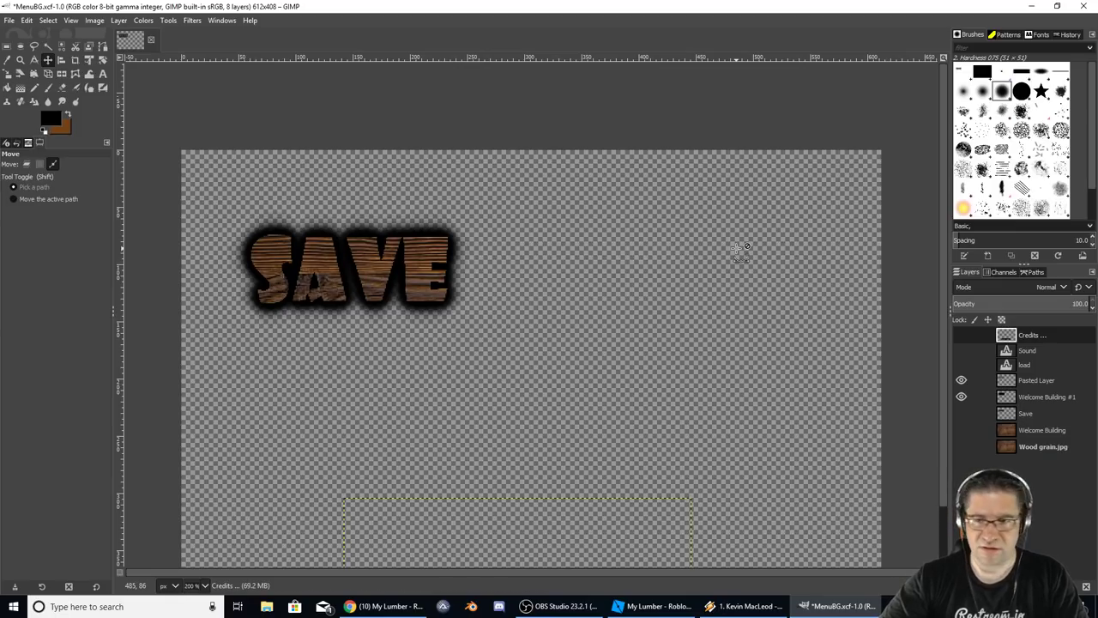
Show the Credits, Sound, Load and wood background layers again and save MenuBG.xcf.
{"action": "left_click", "coordinate": [962, 336]}
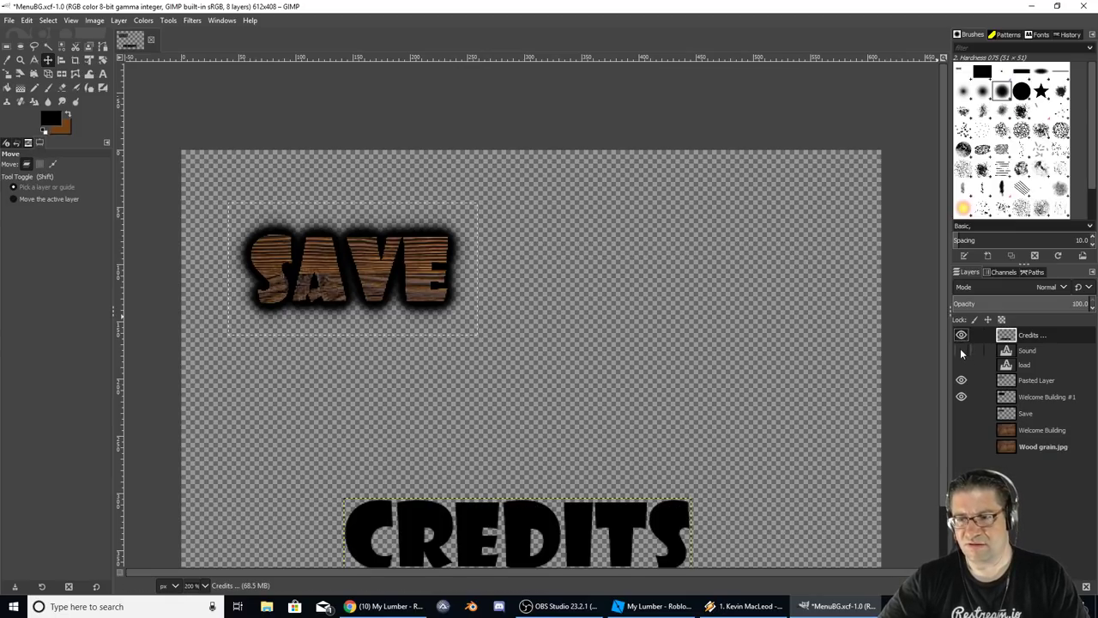
{"action": "left_click_drag", "start_coordinate": [962, 352], "coordinate": [962, 369]}
{"action": "left_click", "coordinate": [962, 433]}
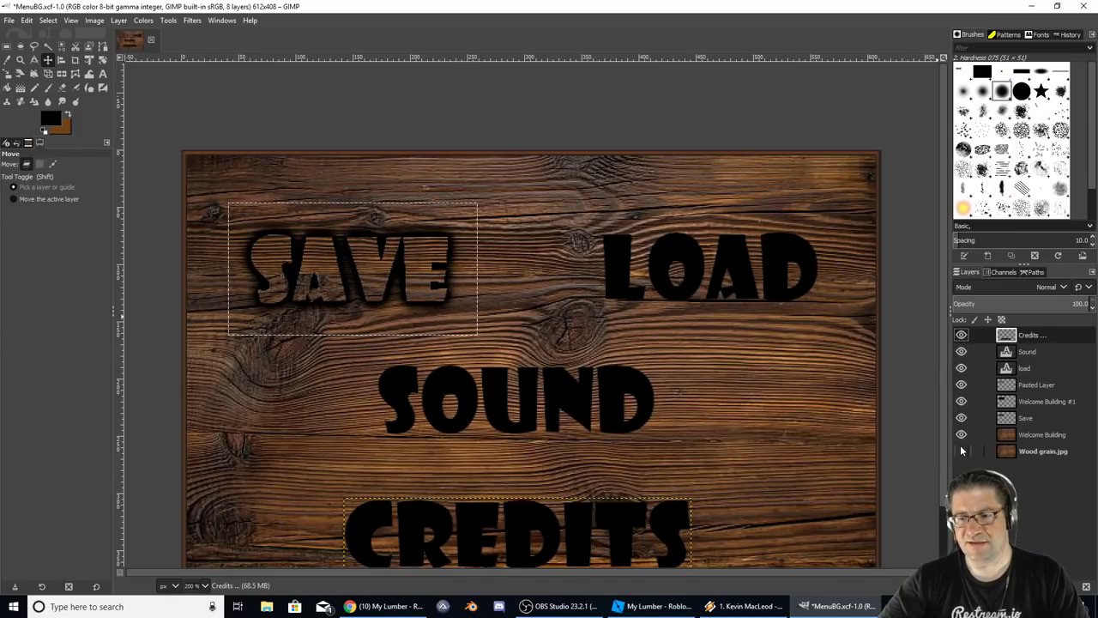
{"action": "scroll", "coordinate": [554, 310], "scroll_direction": "down", "scroll_amount": 2}
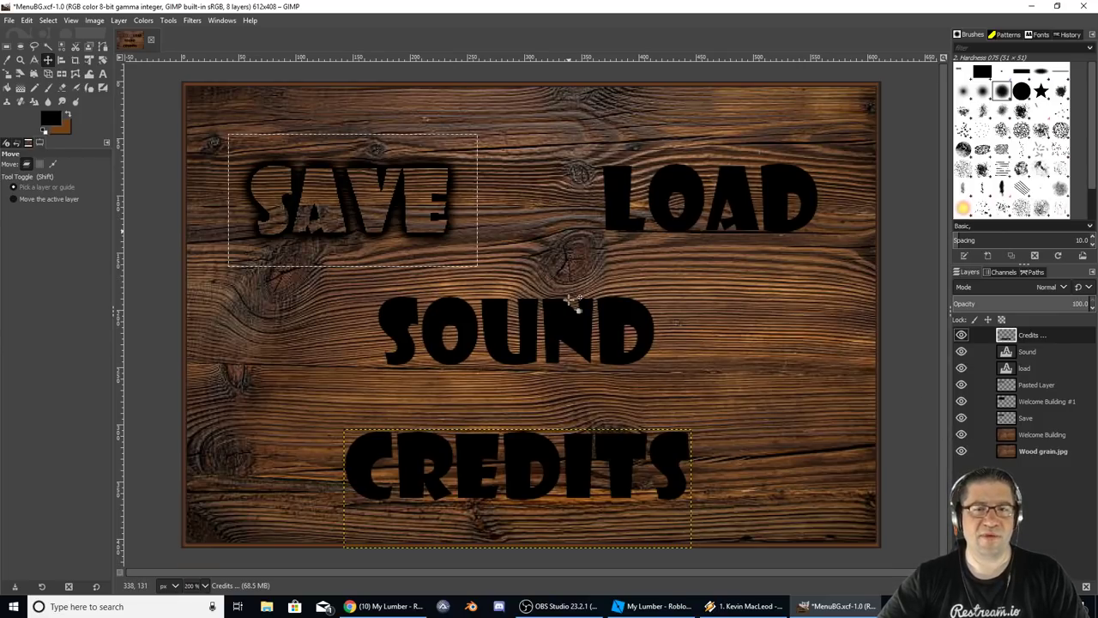
{"action": "scroll", "coordinate": [570, 300], "scroll_direction": "down", "scroll_amount": 1, "text": "ctrl"}
{"action": "left_click", "coordinate": [12, 21]}
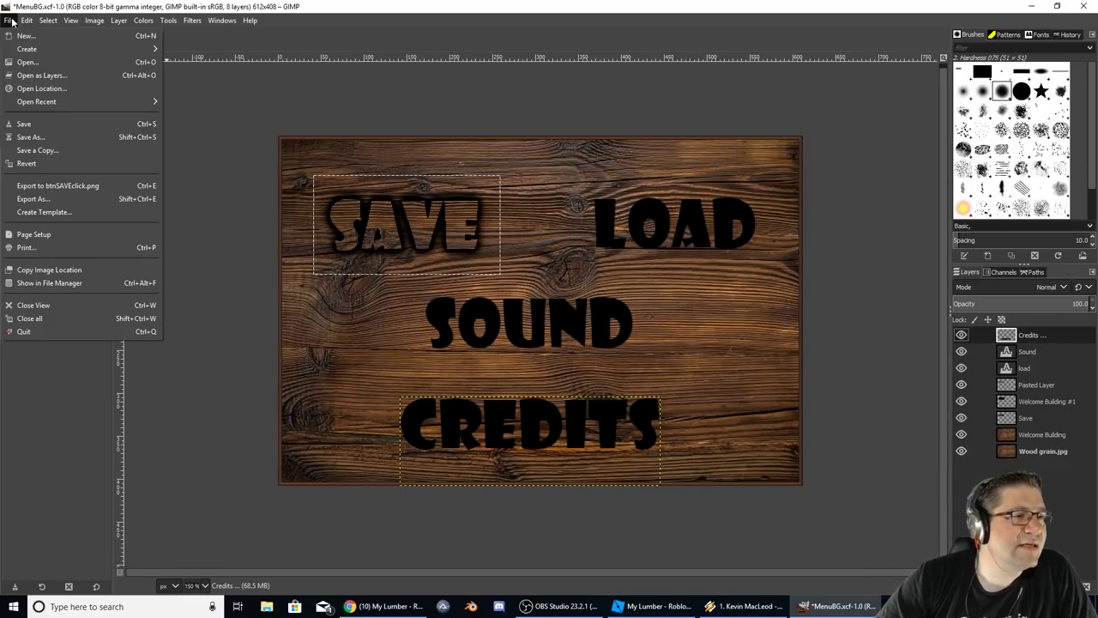
{"action": "left_click", "coordinate": [24, 122]}
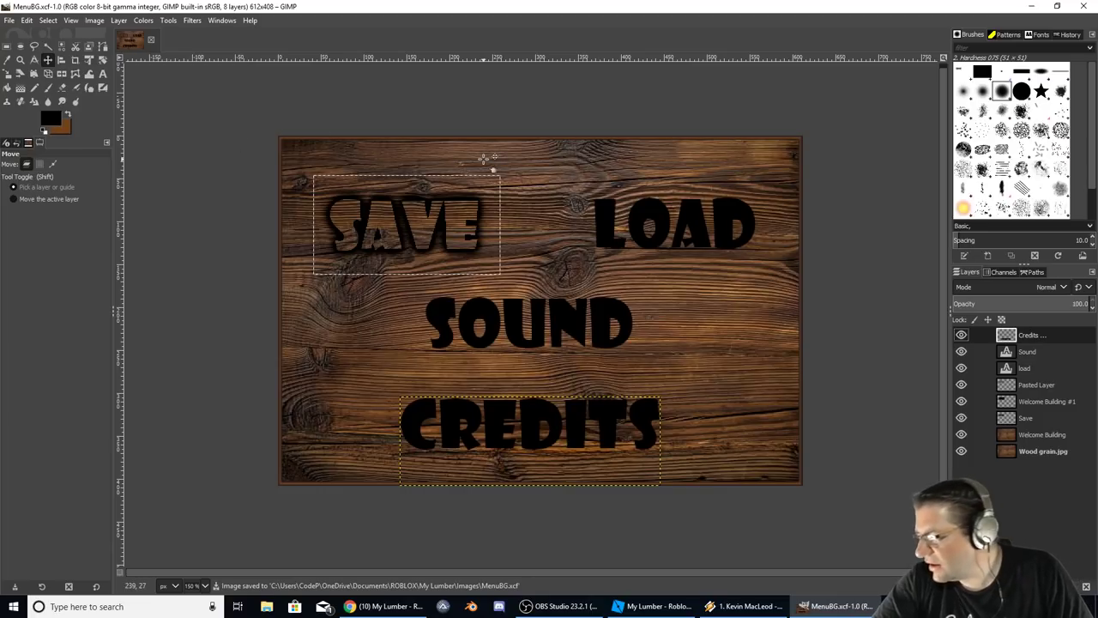
Add an ImageButton inside frmMenu and move it toward the frame's upper left.
{"action": "left_click", "coordinate": [1032, 6]}
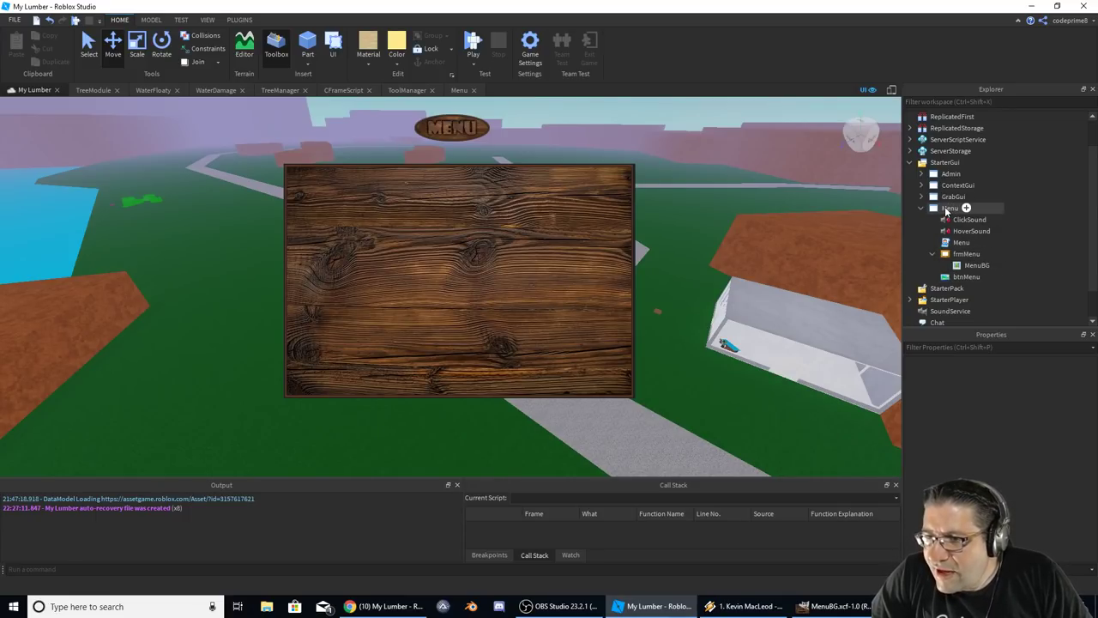
{"action": "left_click", "coordinate": [961, 255]}
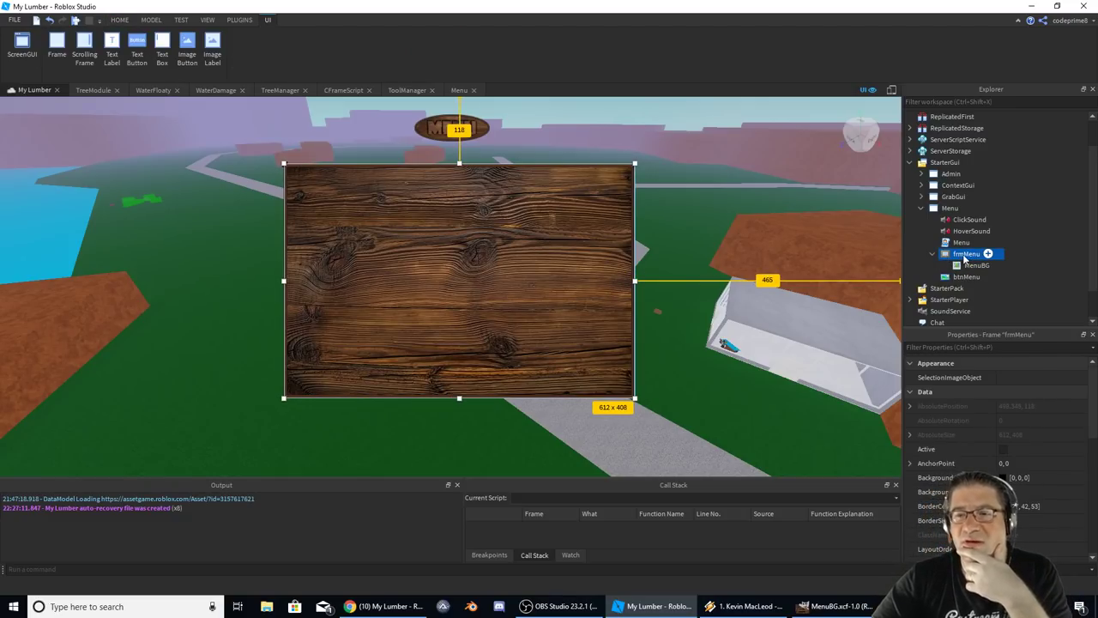
{"action": "left_click", "coordinate": [988, 254]}
{"action": "left_click", "coordinate": [945, 342]}
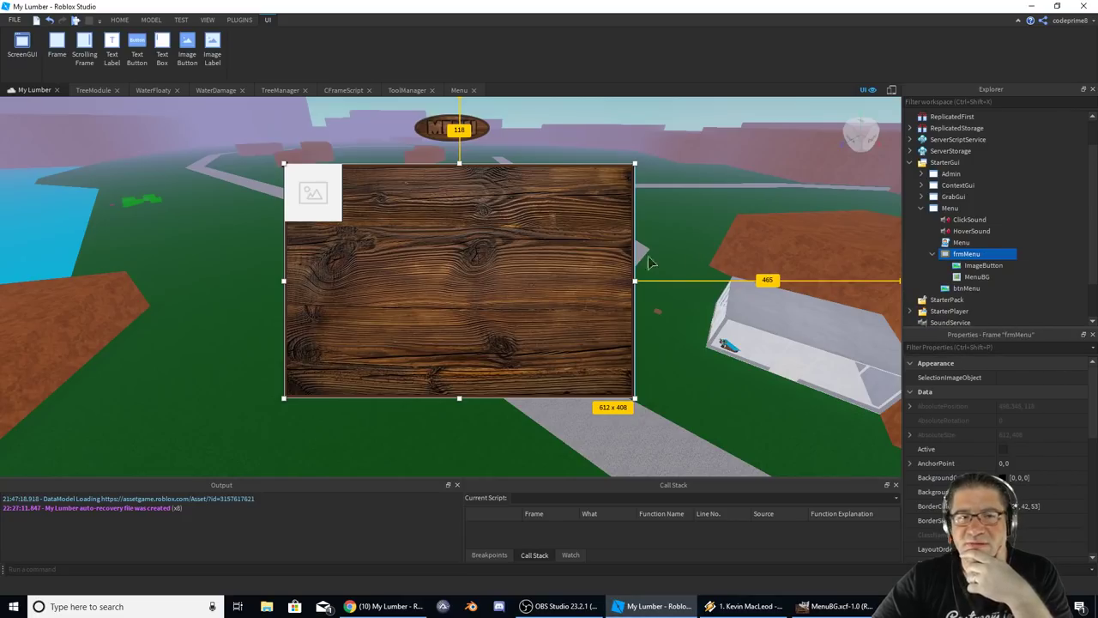
{"action": "left_click_drag", "start_coordinate": [314, 193], "coordinate": [343, 225]}
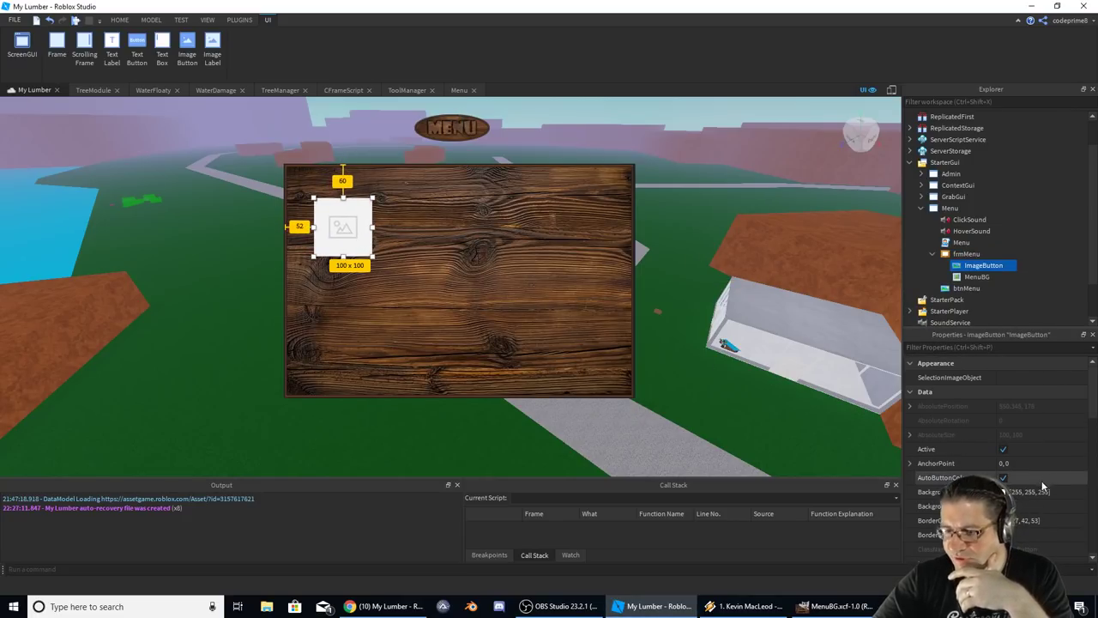
Upload btnSAVE.png and set it as the button's Image.
{"action": "scroll", "coordinate": [1041, 412], "scroll_direction": "down", "scroll_amount": 6}
{"action": "scroll", "coordinate": [1038, 390], "scroll_direction": "down", "scroll_amount": 4}
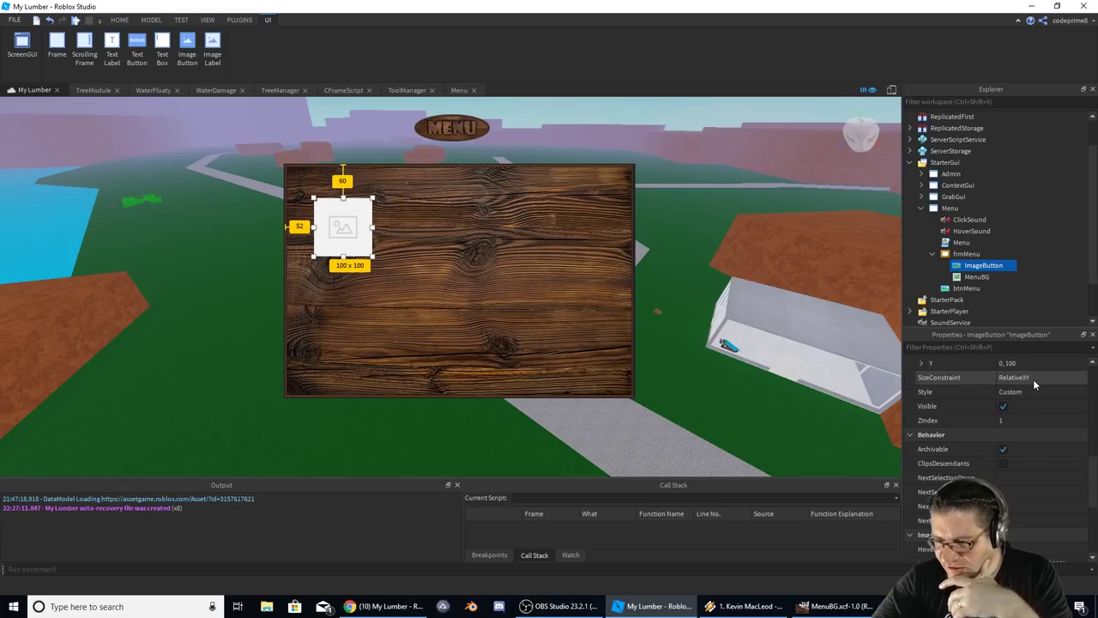
{"action": "left_click", "coordinate": [1056, 435]}
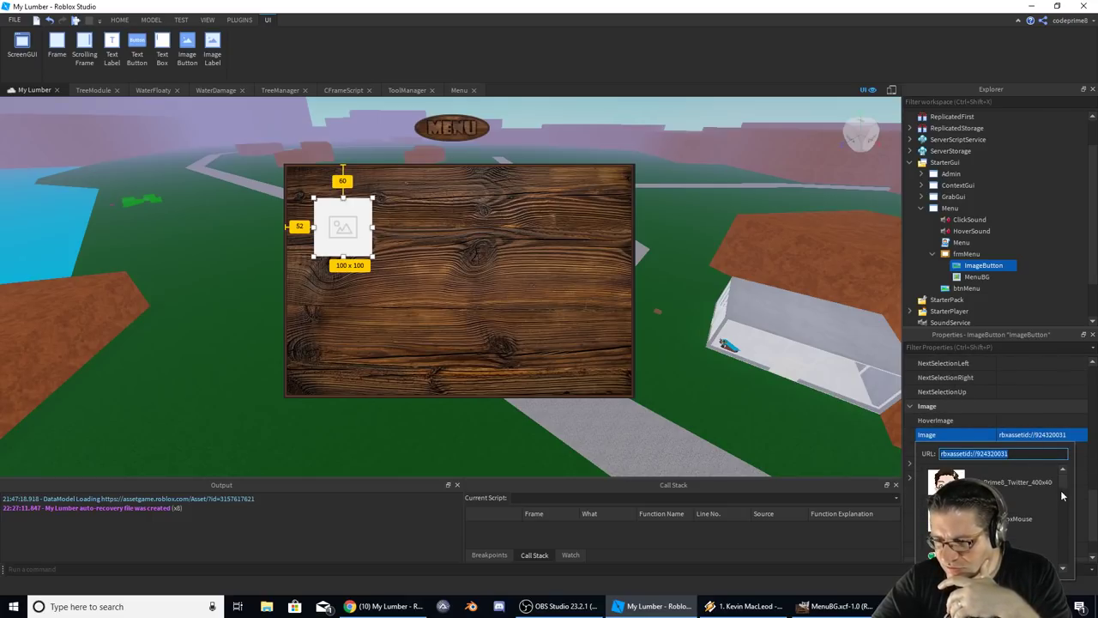
{"action": "left_click", "coordinate": [1011, 509]}
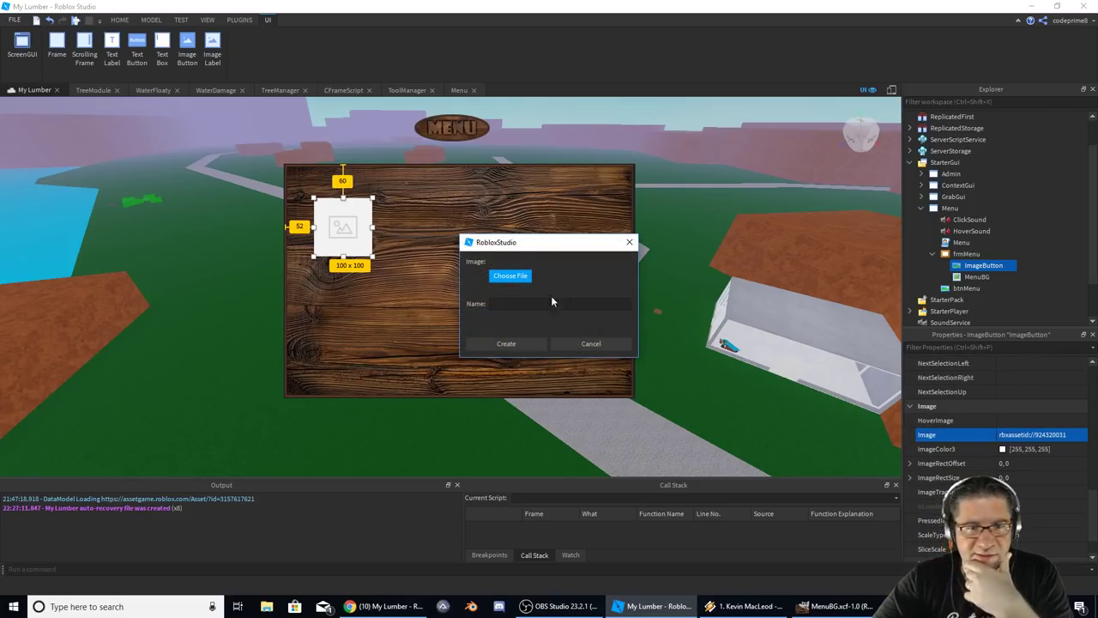
{"action": "left_click", "coordinate": [514, 277]}
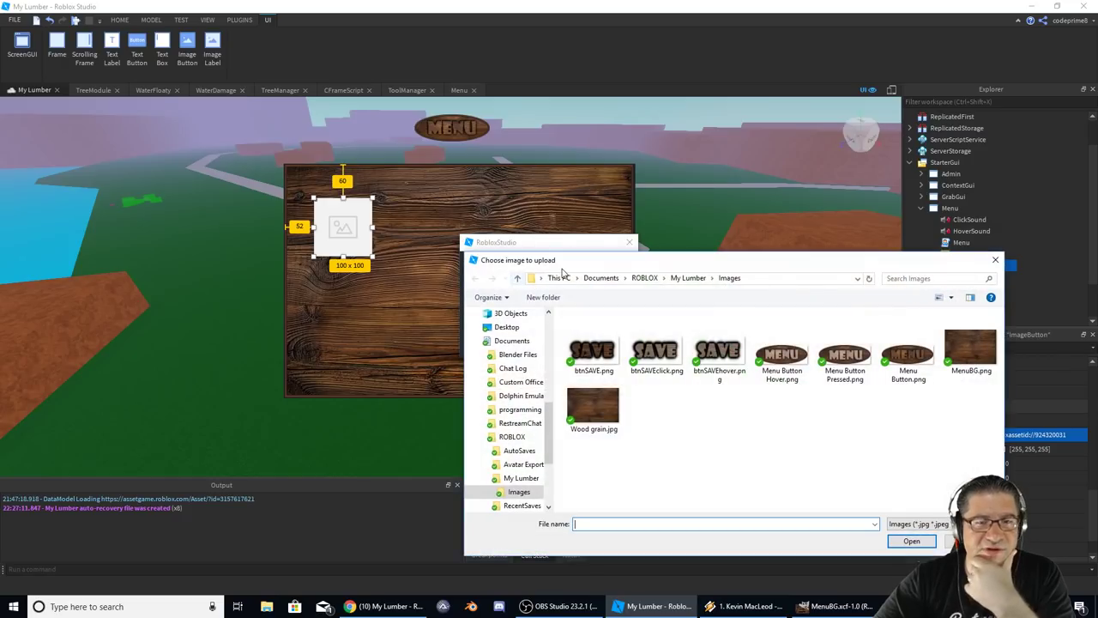
{"action": "left_click", "coordinate": [592, 347]}
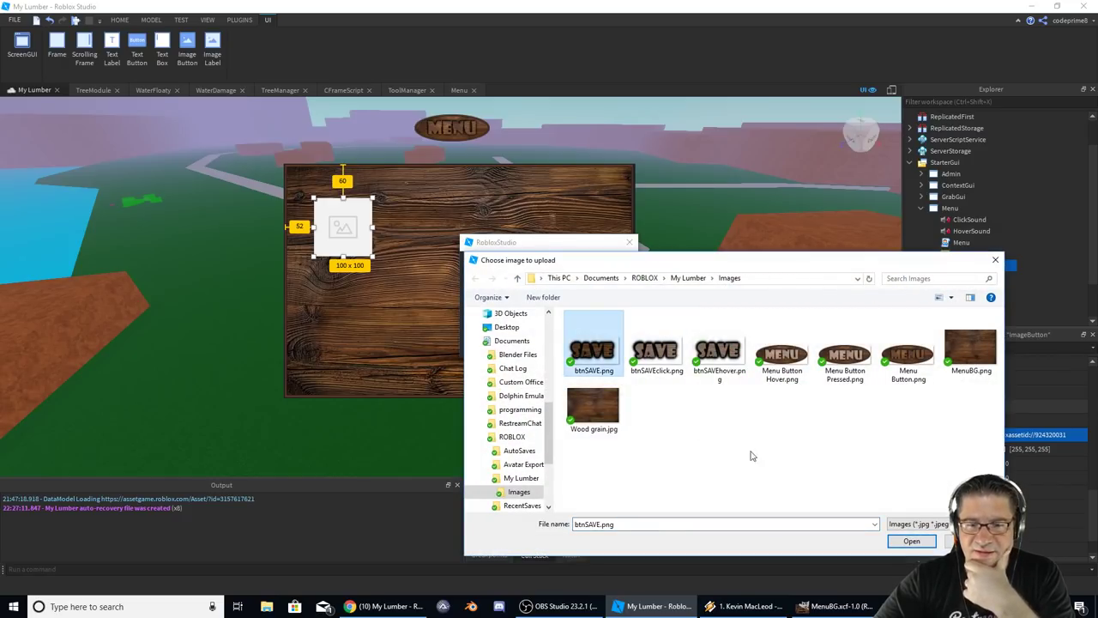
{"action": "left_click", "coordinate": [912, 540]}
{"action": "left_click", "coordinate": [529, 344]}
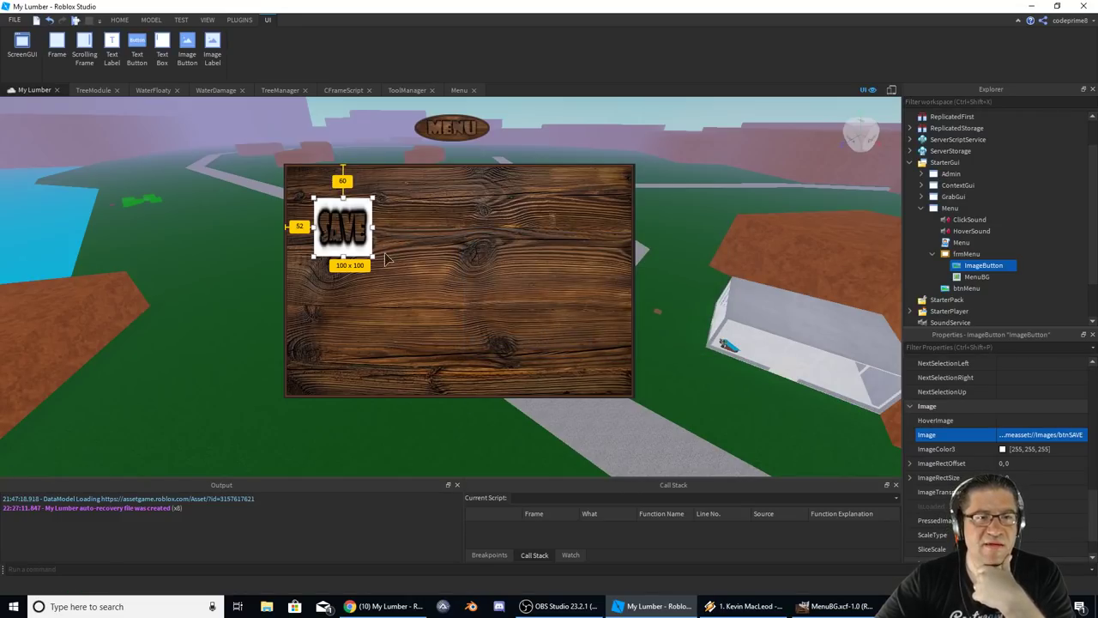
Set the button's BackgroundTransparency to 1.
{"action": "scroll", "coordinate": [1026, 477], "scroll_direction": "up", "scroll_amount": 5}
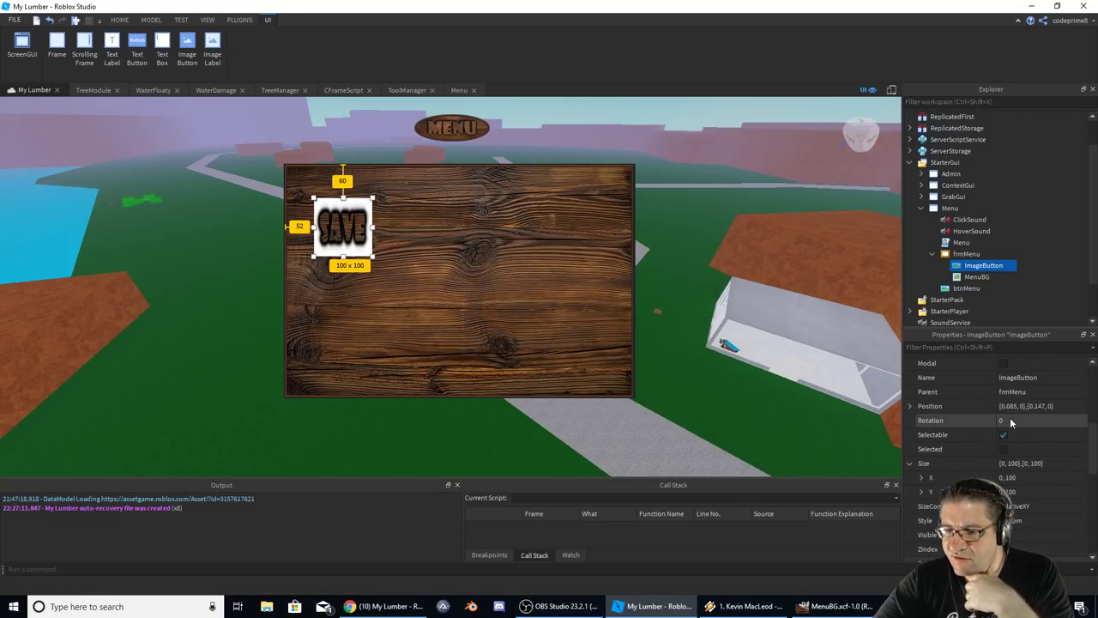
{"action": "scroll", "coordinate": [1025, 437], "scroll_direction": "up", "scroll_amount": 5}
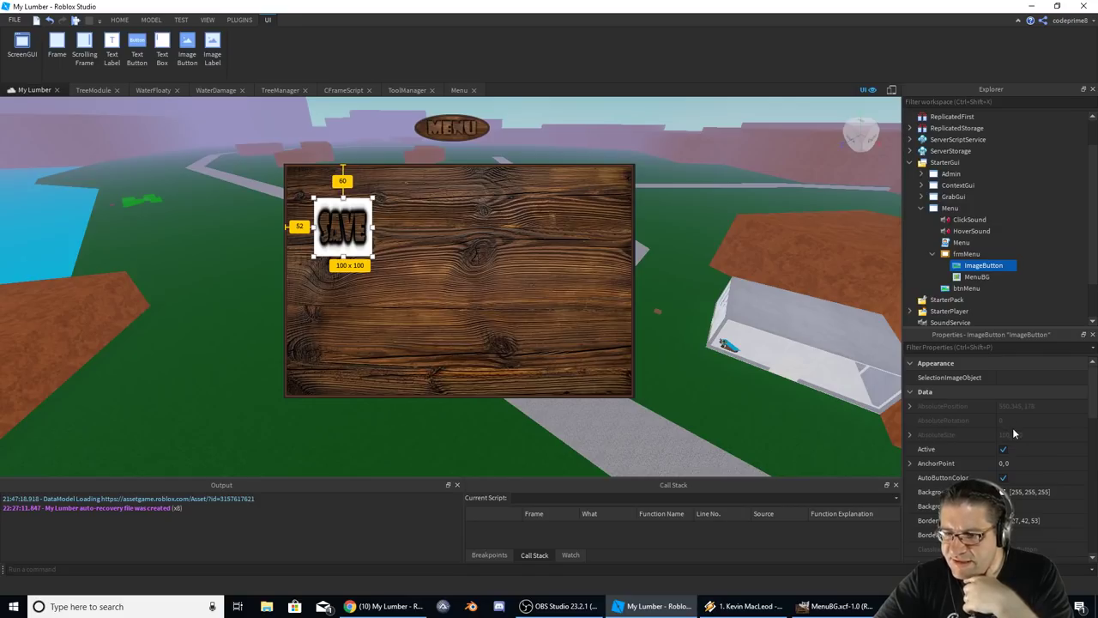
{"action": "scroll", "coordinate": [1021, 425], "scroll_direction": "down", "scroll_amount": 4}
{"action": "scroll", "coordinate": [1034, 405], "scroll_direction": "up", "scroll_amount": 1}
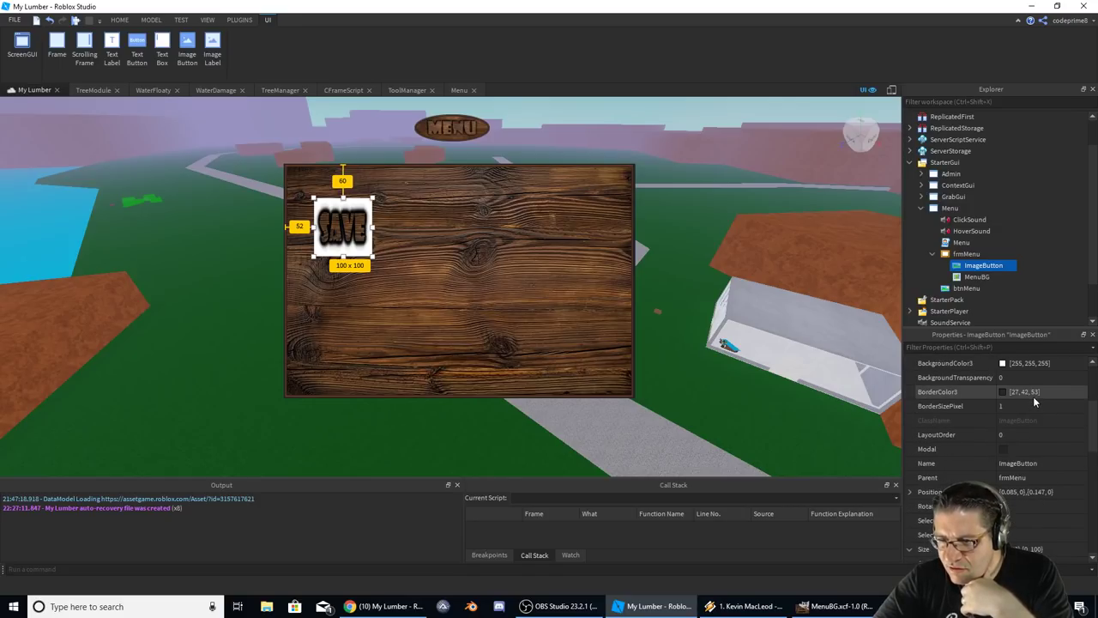
{"action": "left_click", "coordinate": [1013, 378]}
{"action": "type", "text": "1"}
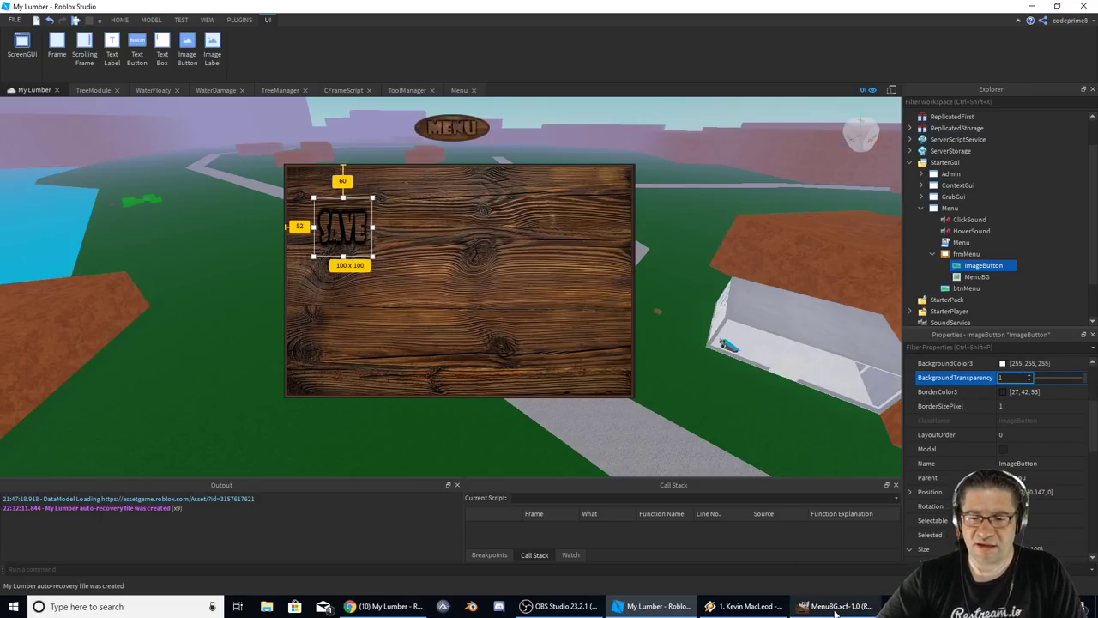
{"action": "key", "text": "alt+Tab"}
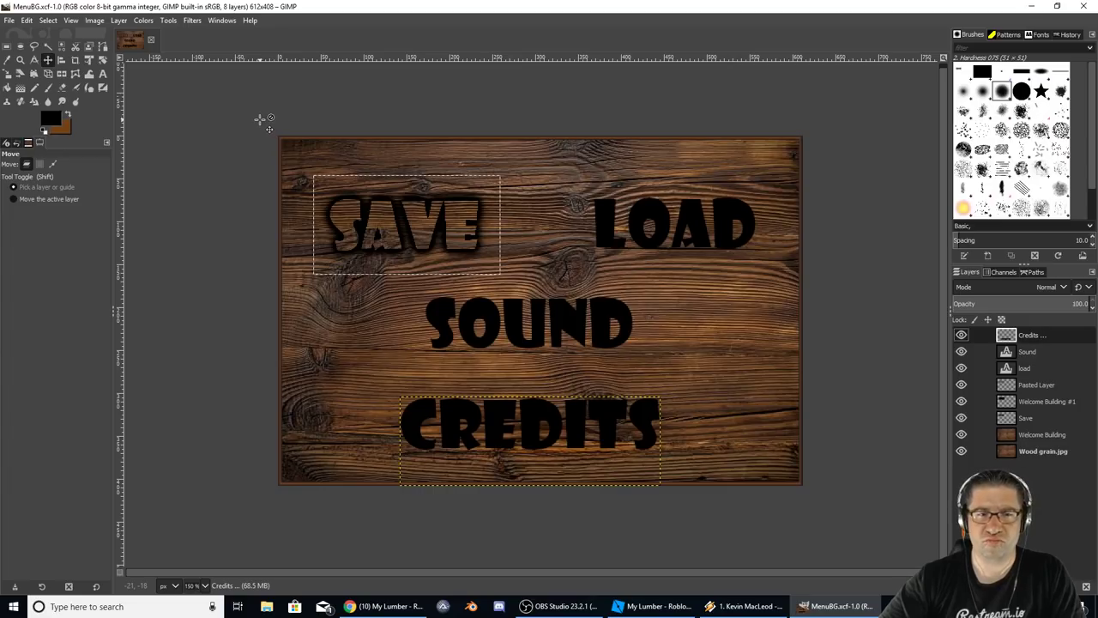
Open the recent btnSAVEclick.png in GIMP to check its 218x116 size.
{"action": "left_click", "coordinate": [8, 20]}
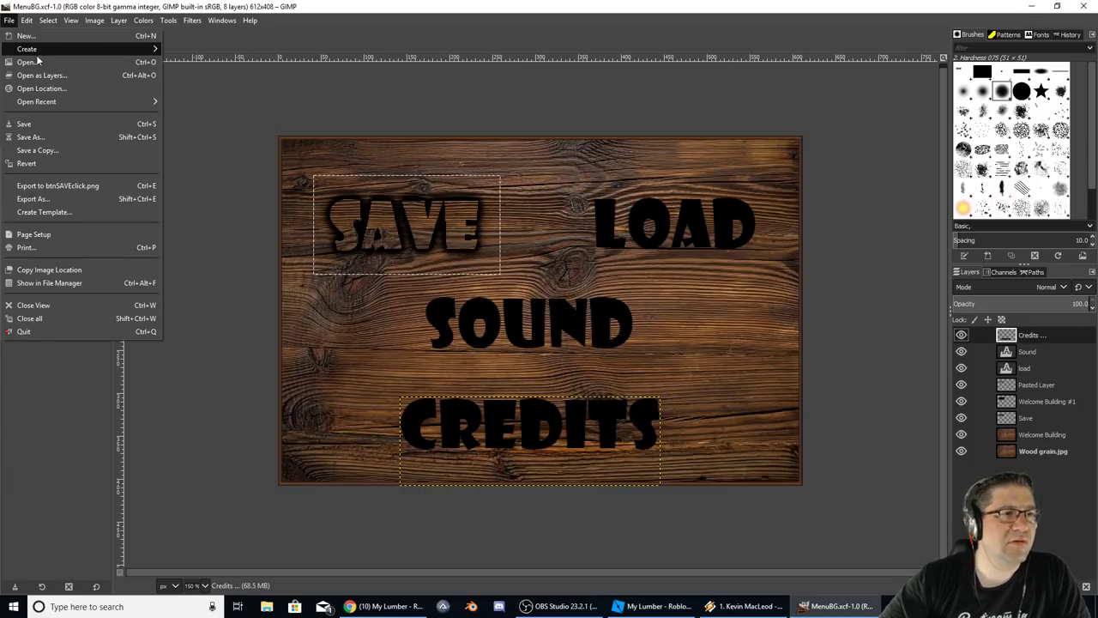
{"action": "mouse_move", "coordinate": [38, 105]}
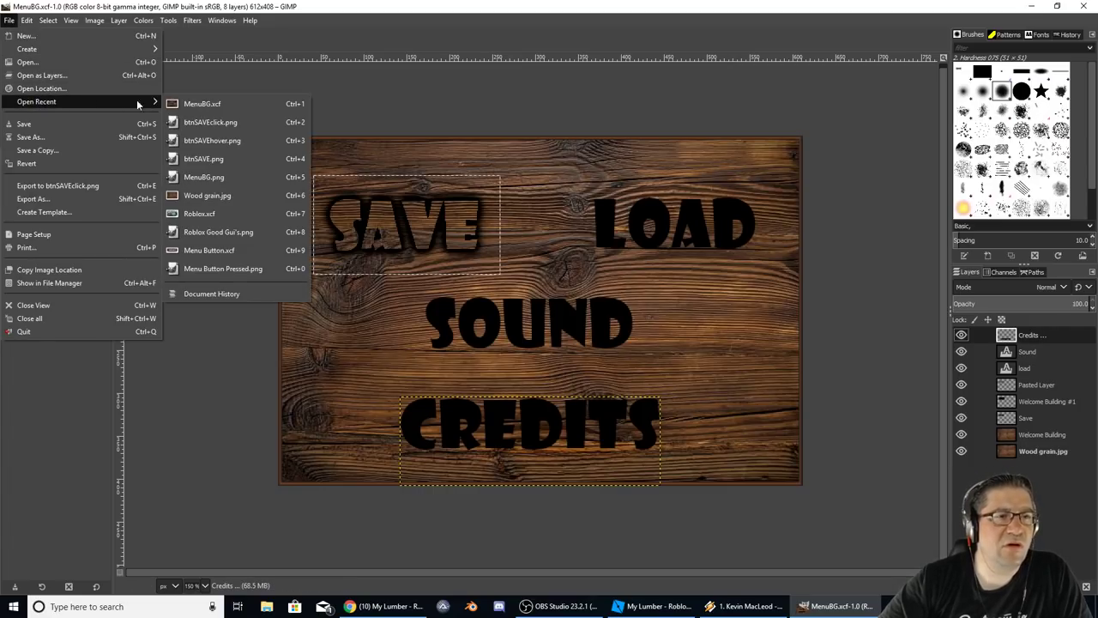
{"action": "left_click", "coordinate": [215, 123]}
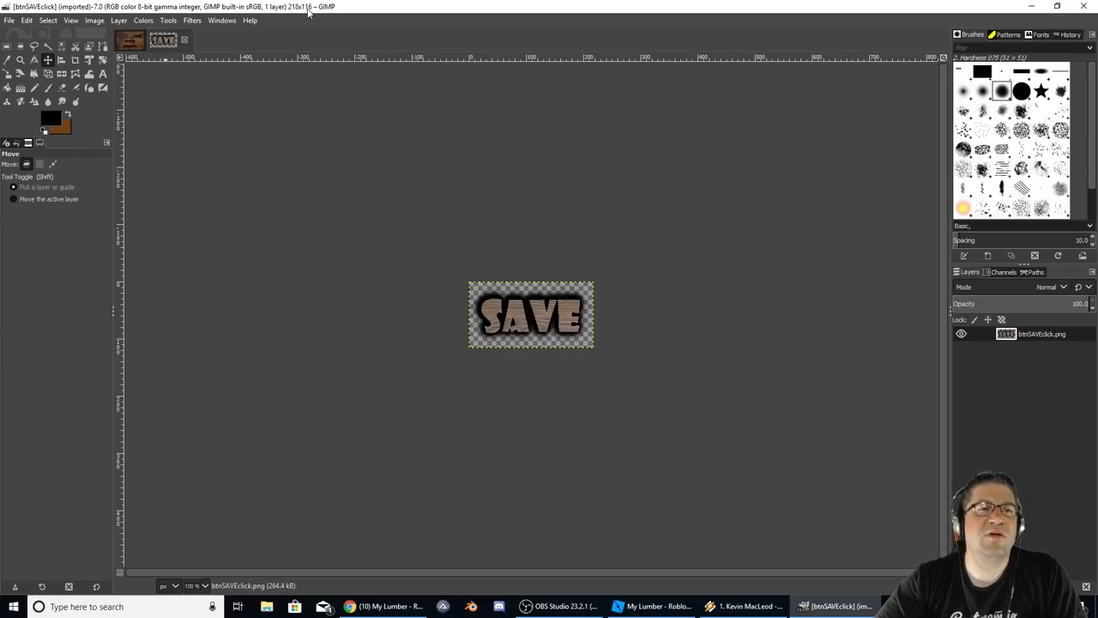
{"action": "key", "text": "alt+Tab"}
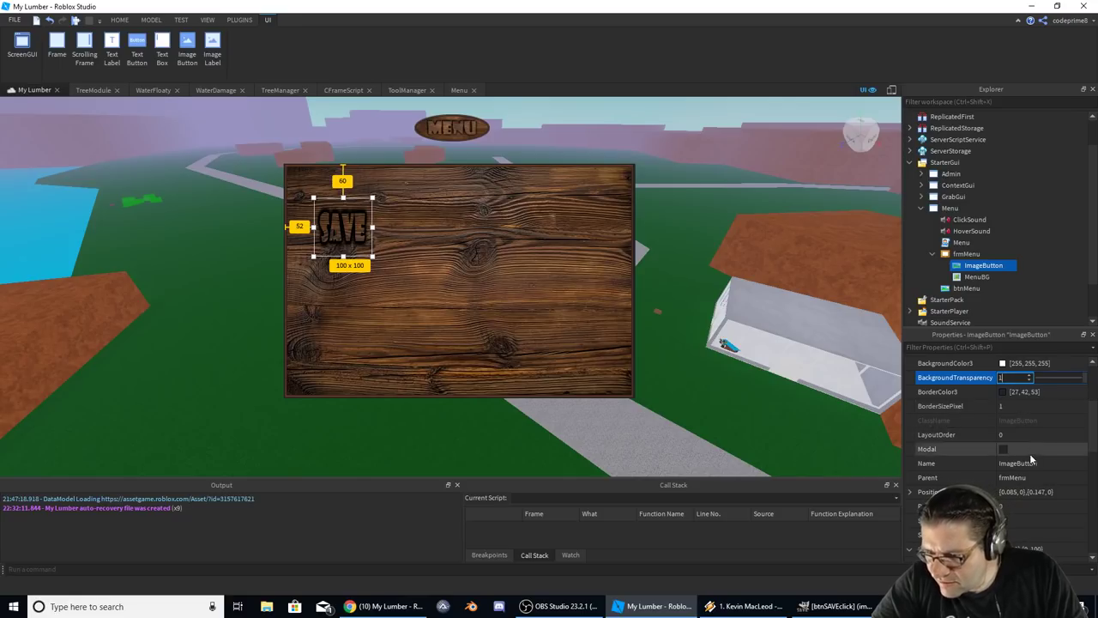
Resize the SAVE ImageButton to {0,218},{0,116} and drag it near the frame's left edge.
{"action": "left_click", "coordinate": [1029, 492]}
{"action": "scroll", "coordinate": [1026, 481], "scroll_direction": "down", "scroll_amount": 5}
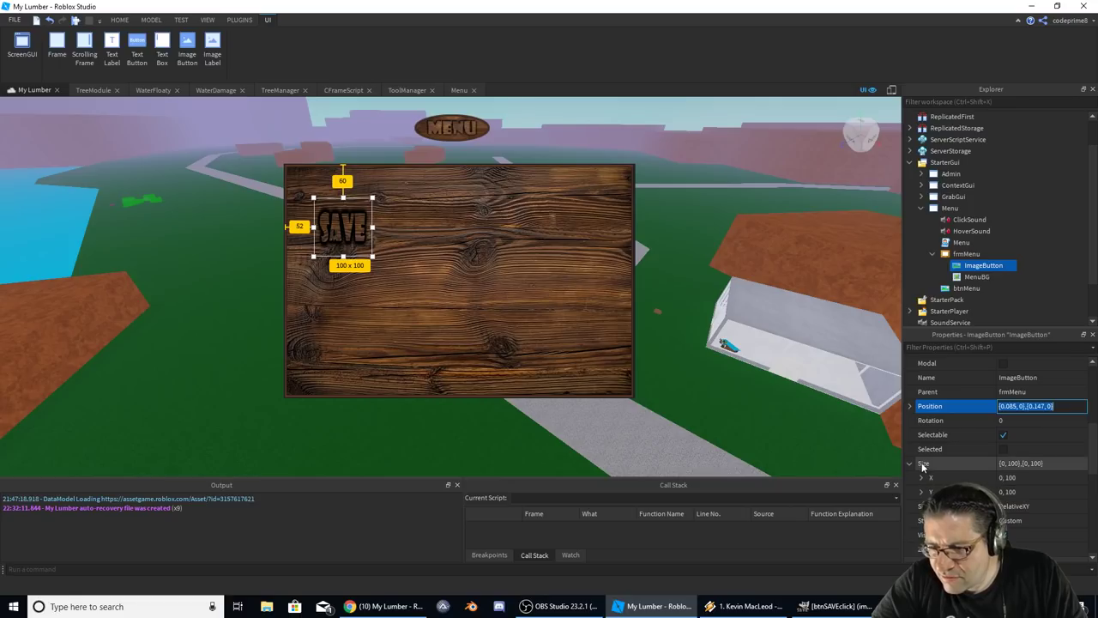
{"action": "left_click", "coordinate": [1021, 464]}
{"action": "double_click", "coordinate": [1010, 463]}
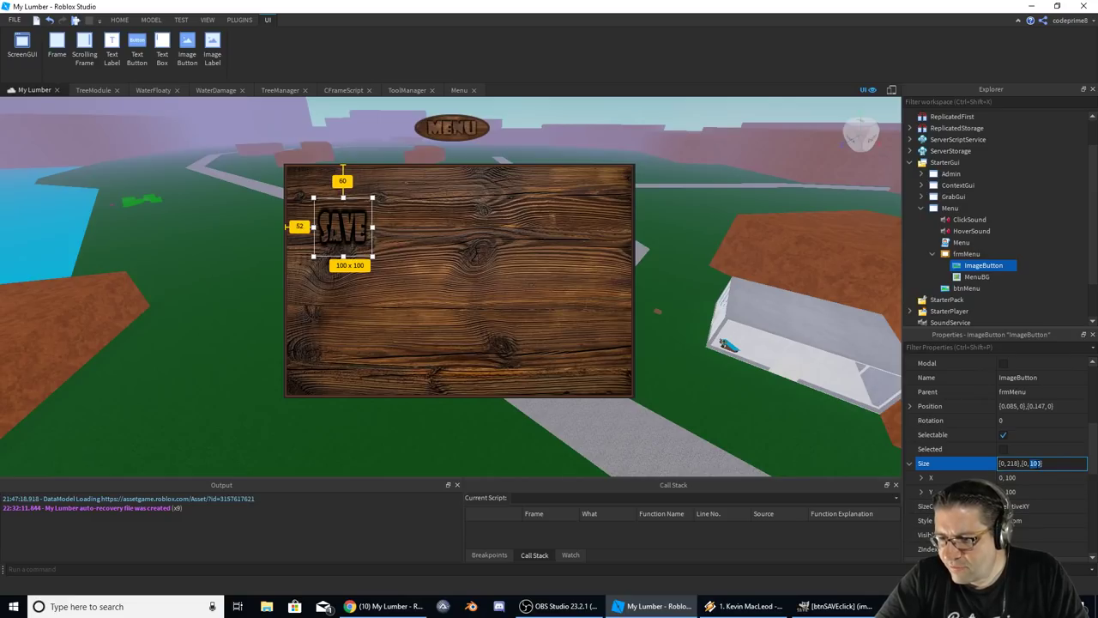
{"action": "key", "text": "Return"}
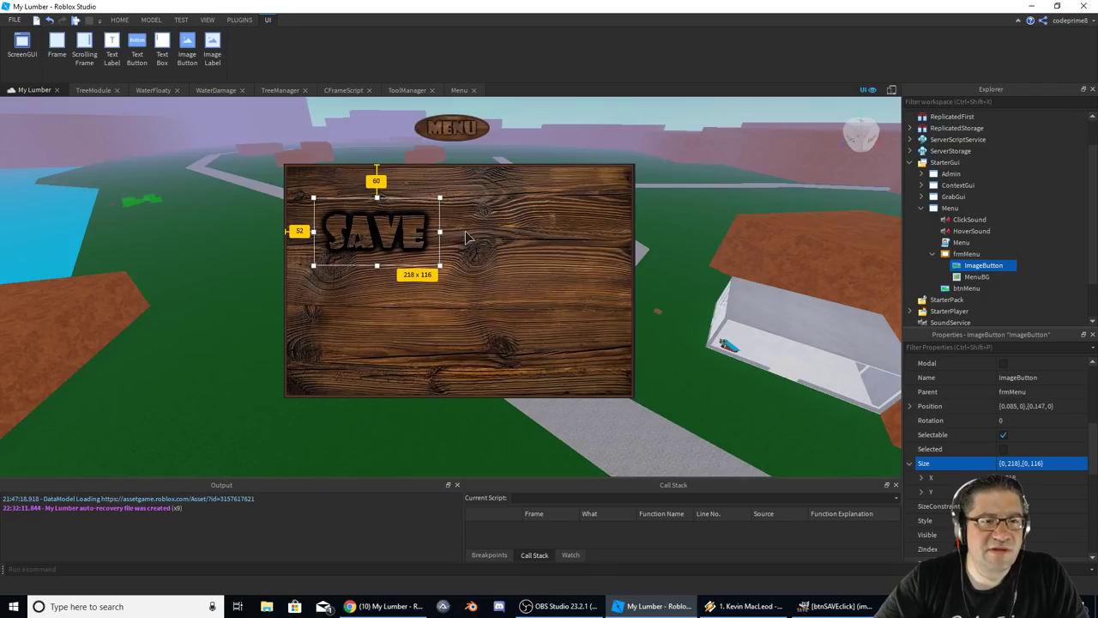
{"action": "left_click_drag", "start_coordinate": [391, 238], "coordinate": [363, 246]}
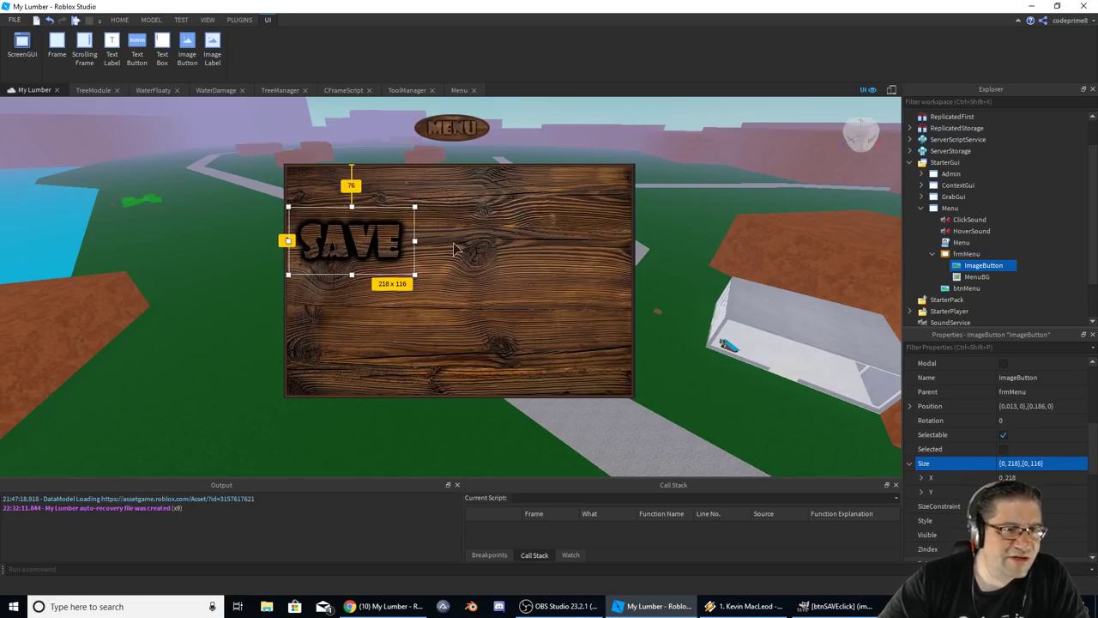
Compare with the MenuBG layout and move the SAVE button up to {0.038,0},{0.108,0}.
{"action": "key", "text": "alt+Tab"}
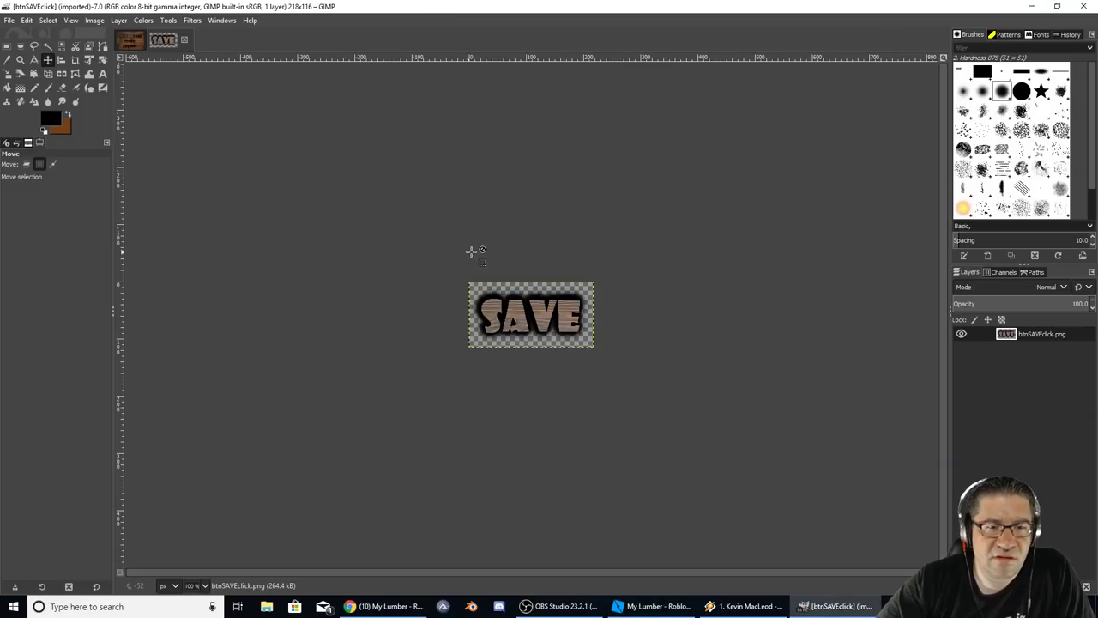
{"action": "left_click", "coordinate": [140, 45]}
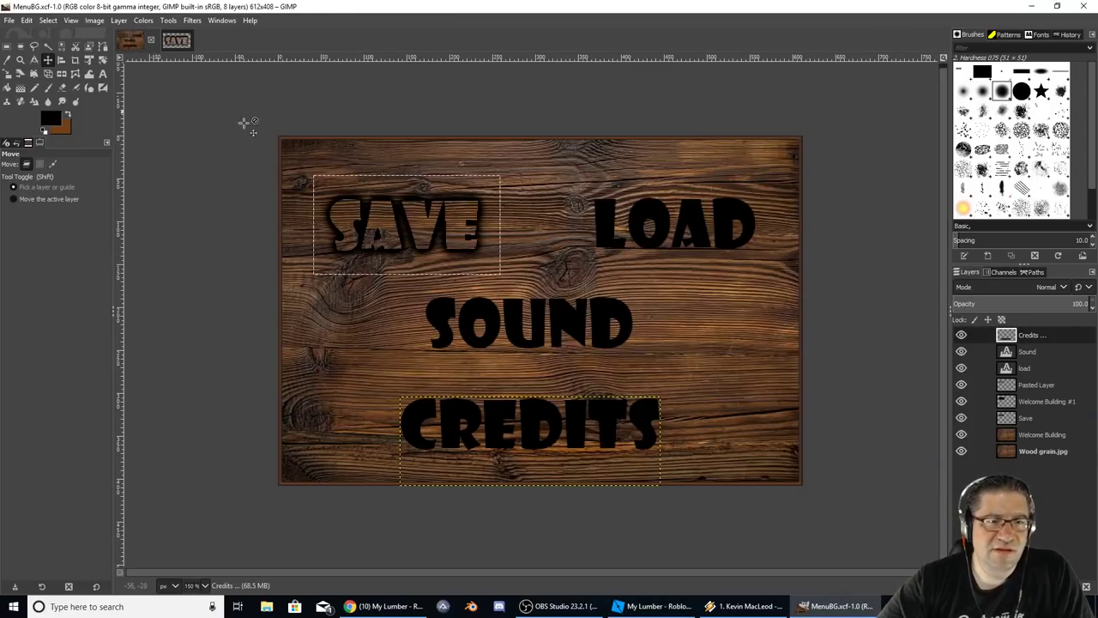
{"action": "key", "text": "alt+Tab"}
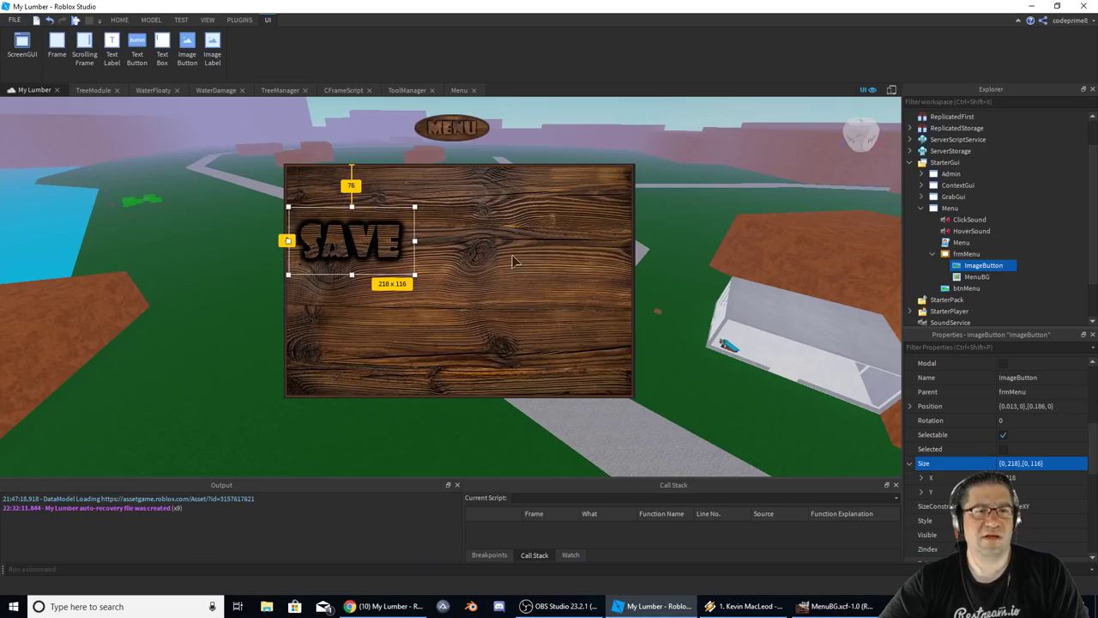
{"action": "left_click_drag", "start_coordinate": [386, 242], "coordinate": [395, 225]}
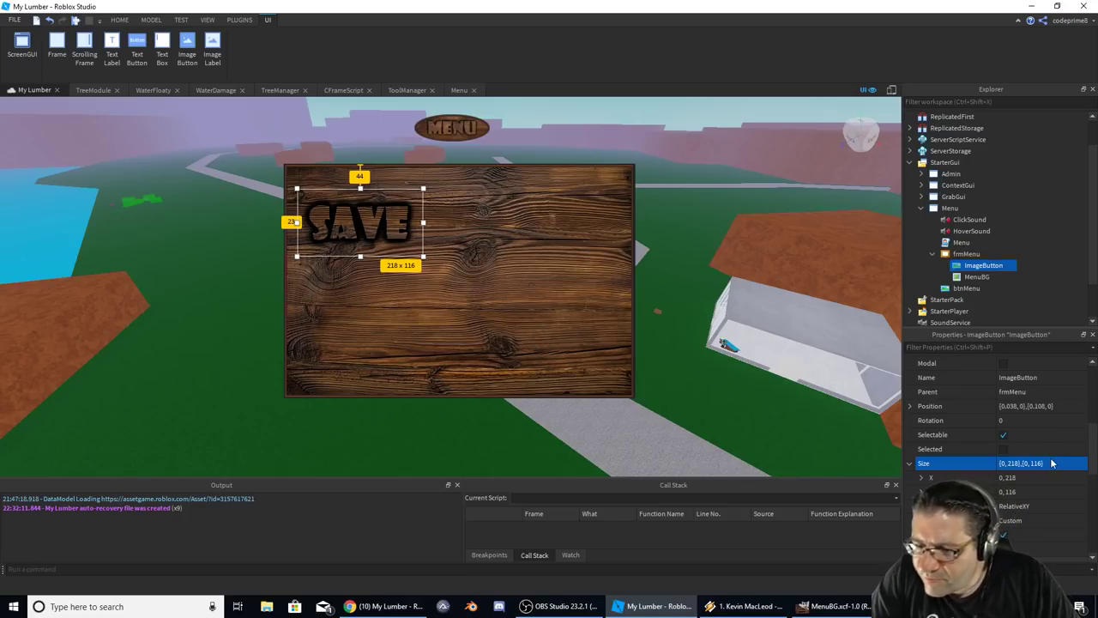
{"action": "scroll", "coordinate": [1049, 446], "scroll_direction": "down", "scroll_amount": 10}
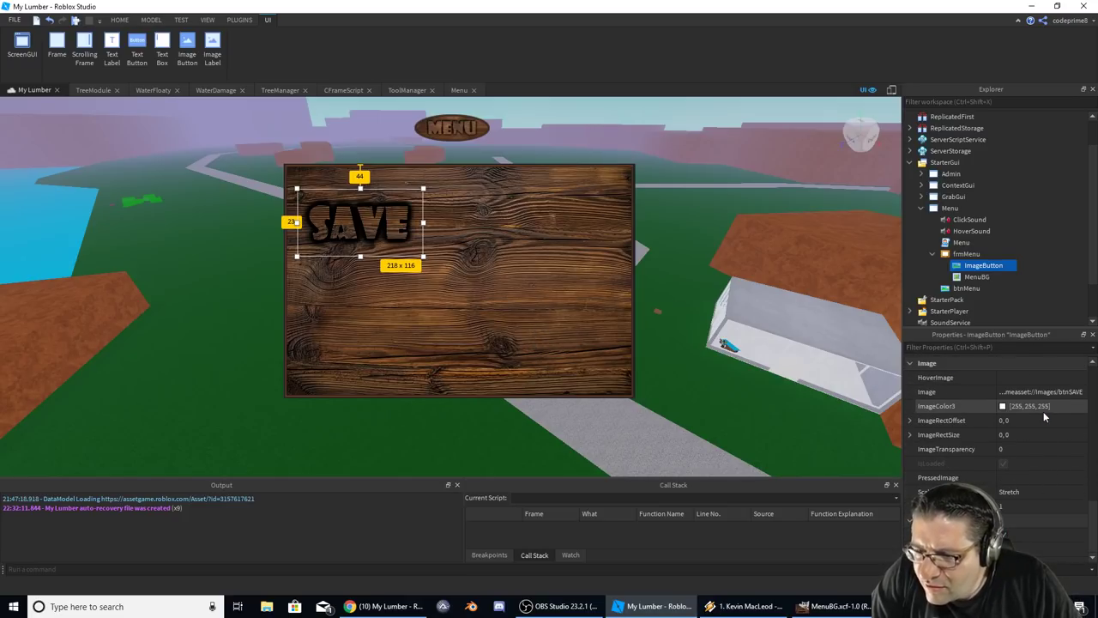
{"action": "scroll", "coordinate": [1034, 467], "scroll_direction": "up", "scroll_amount": 2}
Upload btnSAVEhover.png from the Images folder as the button's HoverImage.
{"action": "left_click", "coordinate": [1027, 422]}
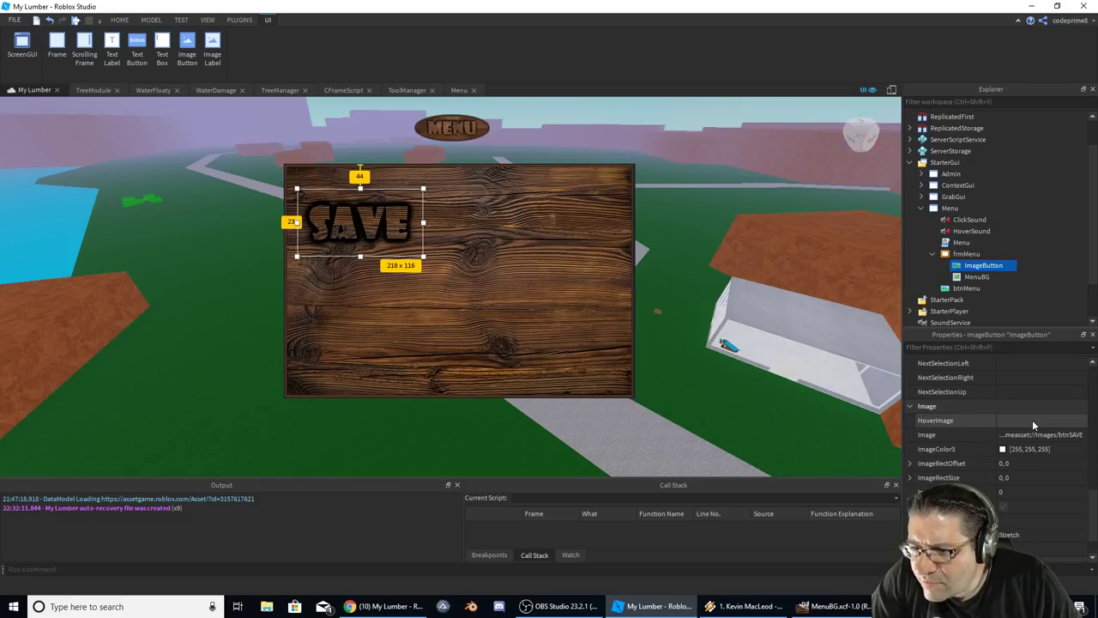
{"action": "left_click", "coordinate": [987, 548]}
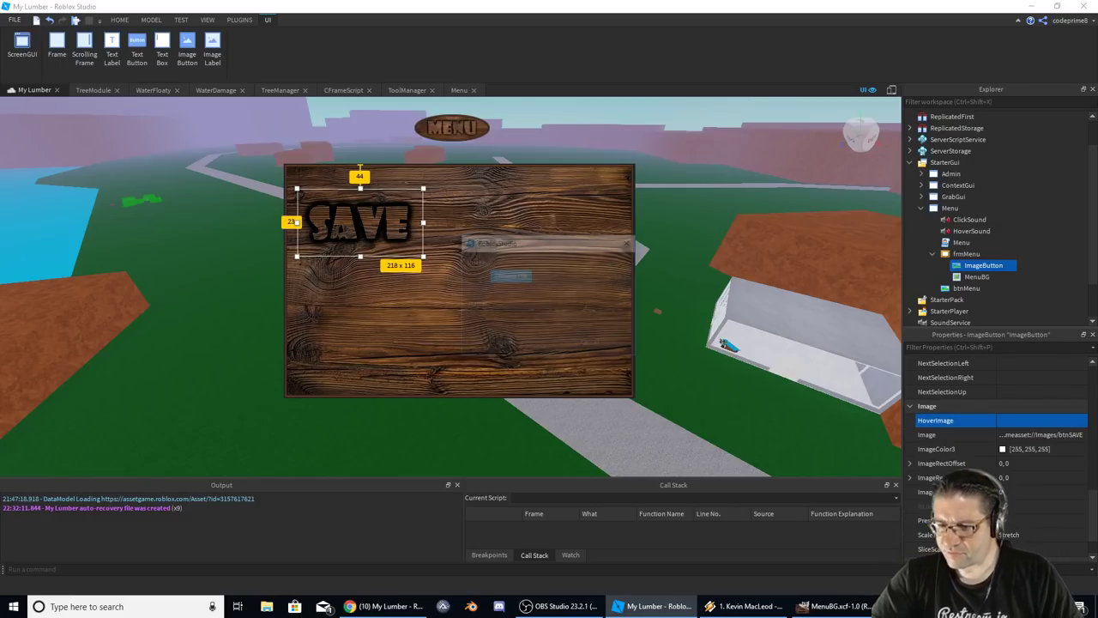
{"action": "left_click", "coordinate": [515, 276]}
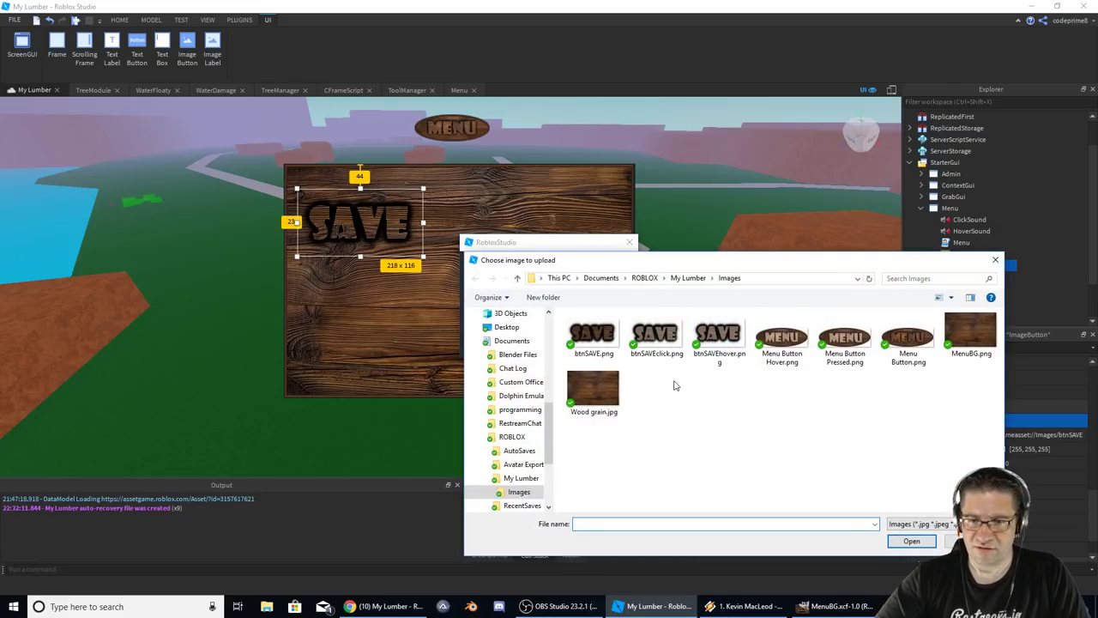
{"action": "left_click", "coordinate": [652, 339]}
{"action": "left_click", "coordinate": [708, 359]}
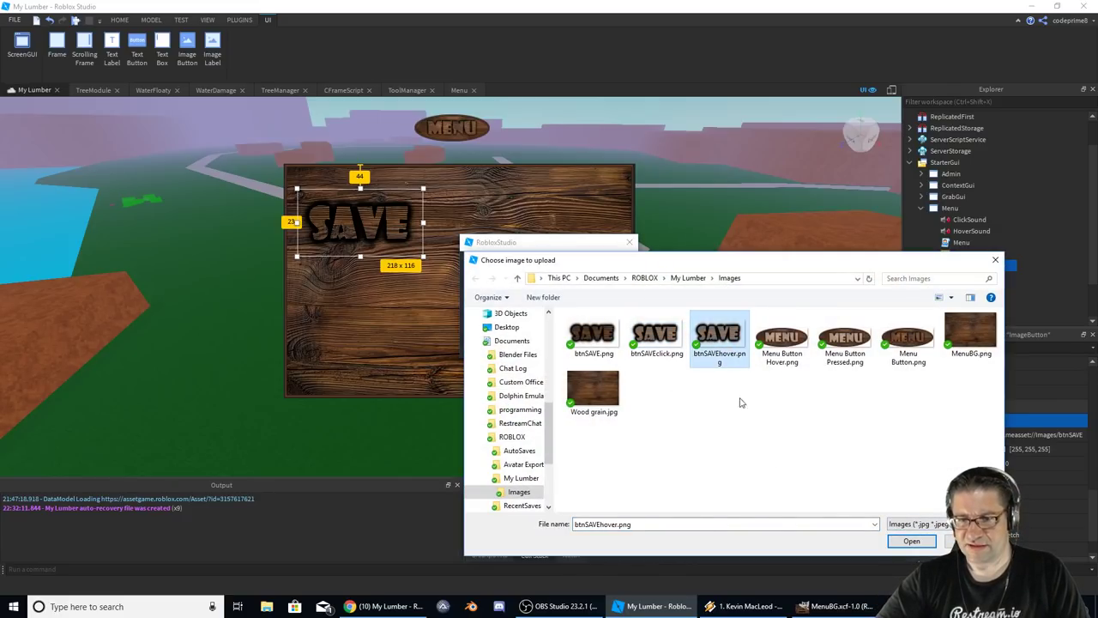
{"action": "left_click", "coordinate": [912, 540]}
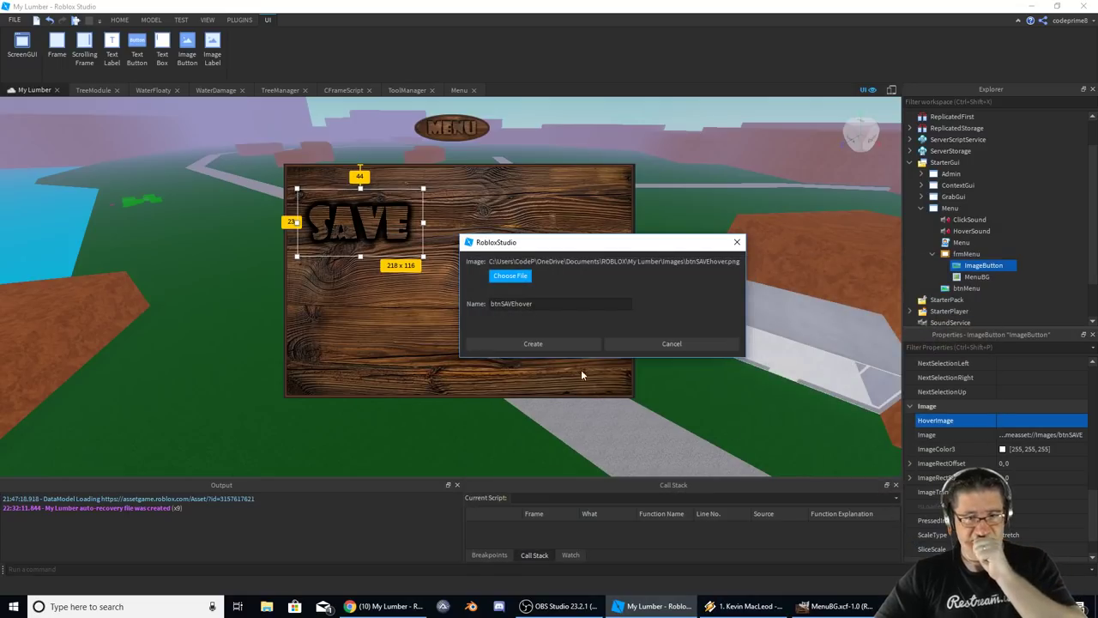
{"action": "left_click", "coordinate": [533, 343]}
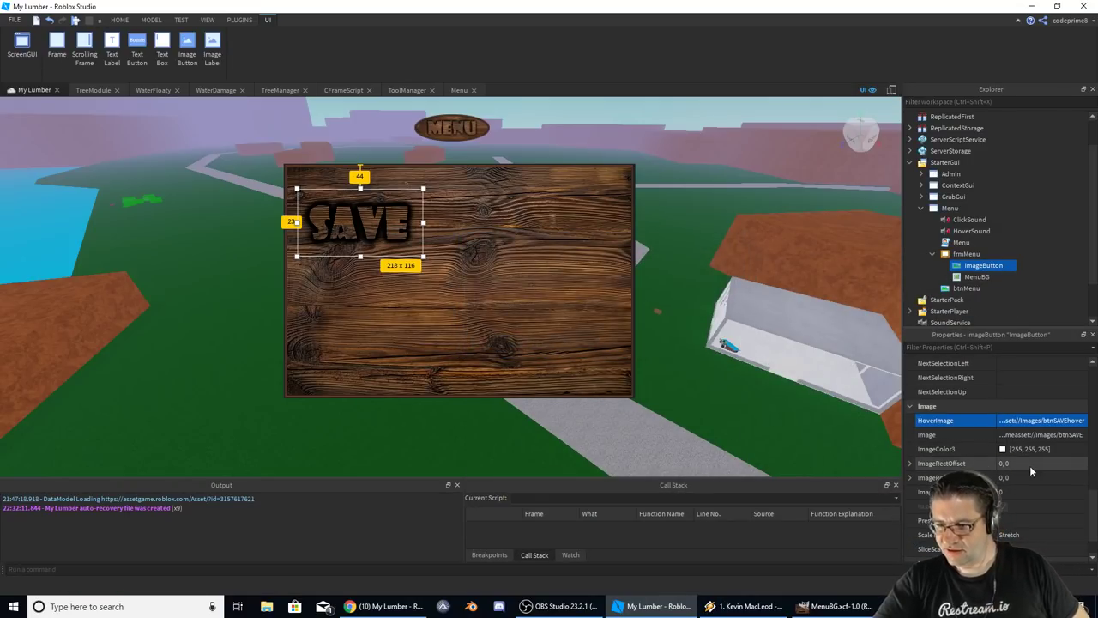
Check in Properties that HoverImage now shows btnSAVEhover.
{"action": "scroll", "coordinate": [1032, 469], "scroll_direction": "up", "scroll_amount": 1}
{"action": "scroll", "coordinate": [1039, 468], "scroll_direction": "down", "scroll_amount": 1}
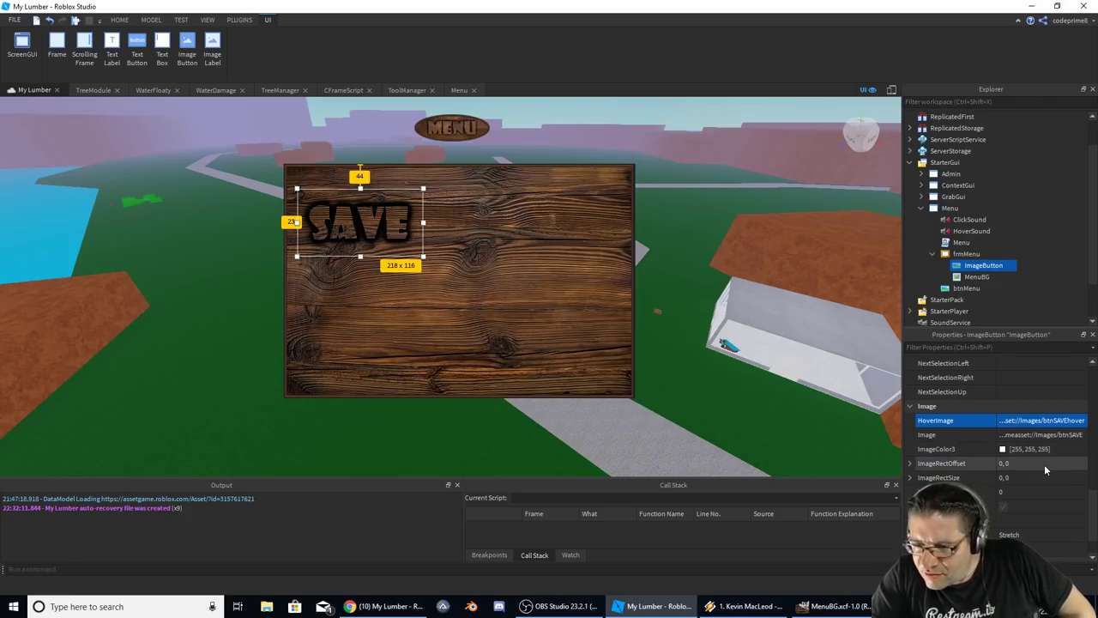
{"action": "scroll", "coordinate": [1043, 466], "scroll_direction": "down", "scroll_amount": 1}
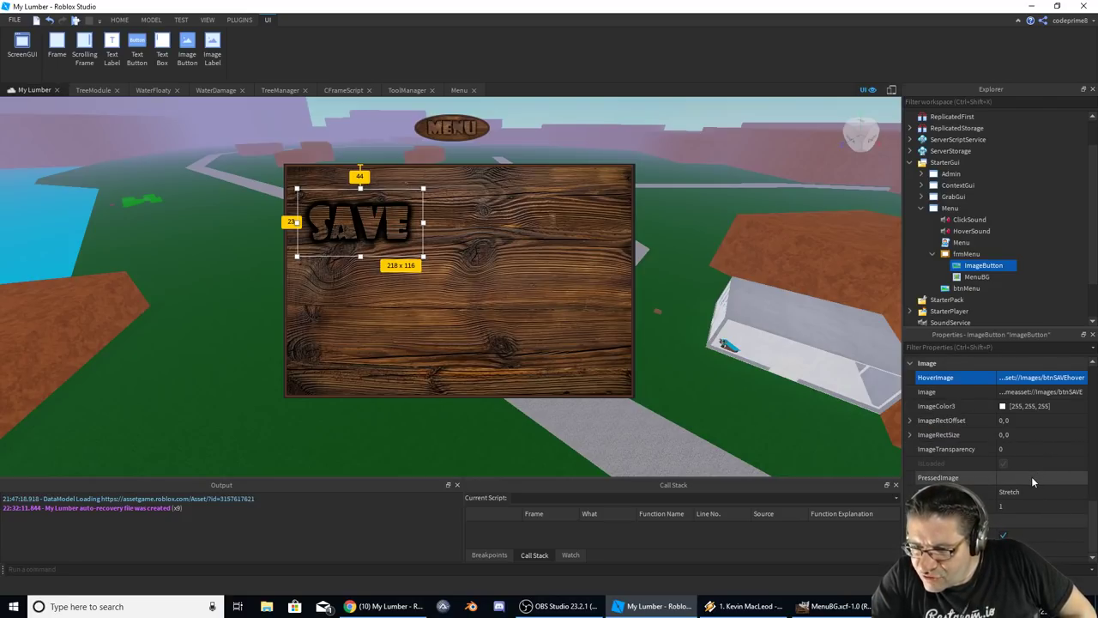
{"action": "scroll", "coordinate": [1018, 449], "scroll_direction": "up", "scroll_amount": 1}
{"action": "scroll", "coordinate": [1019, 453], "scroll_direction": "up", "scroll_amount": 5}
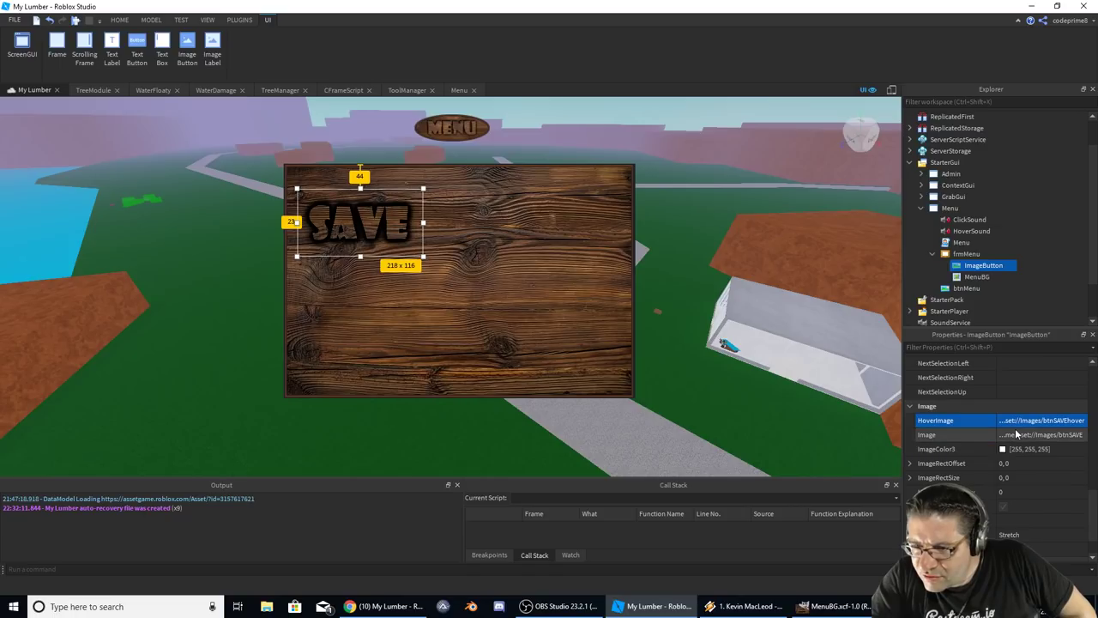
{"action": "scroll", "coordinate": [1021, 436], "scroll_direction": "up", "scroll_amount": 1}
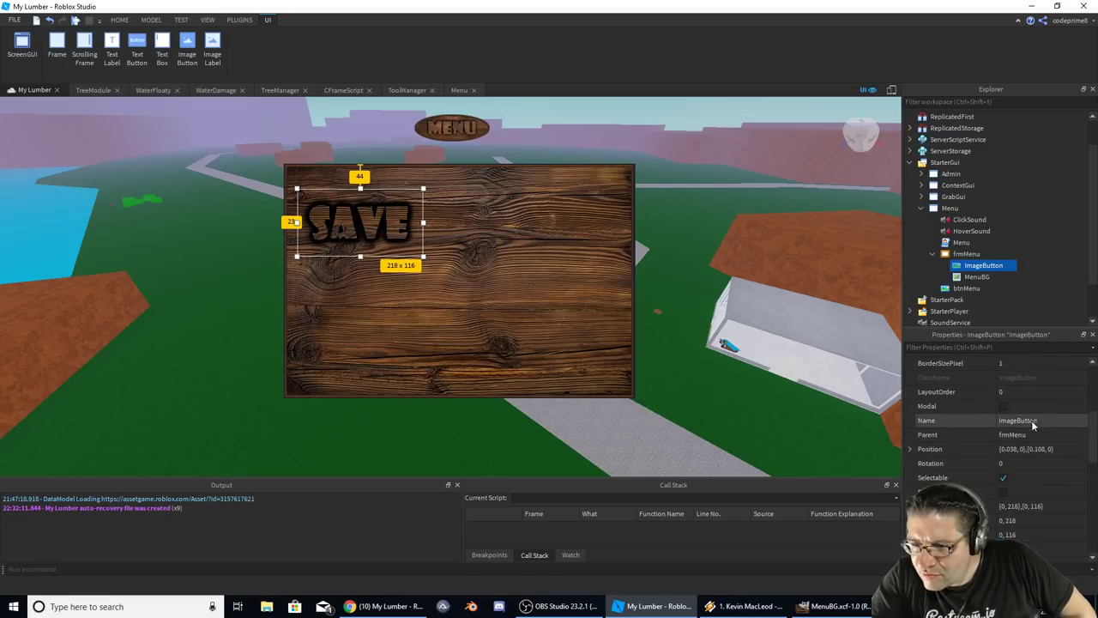
{"action": "scroll", "coordinate": [1013, 436], "scroll_direction": "up", "scroll_amount": 4}
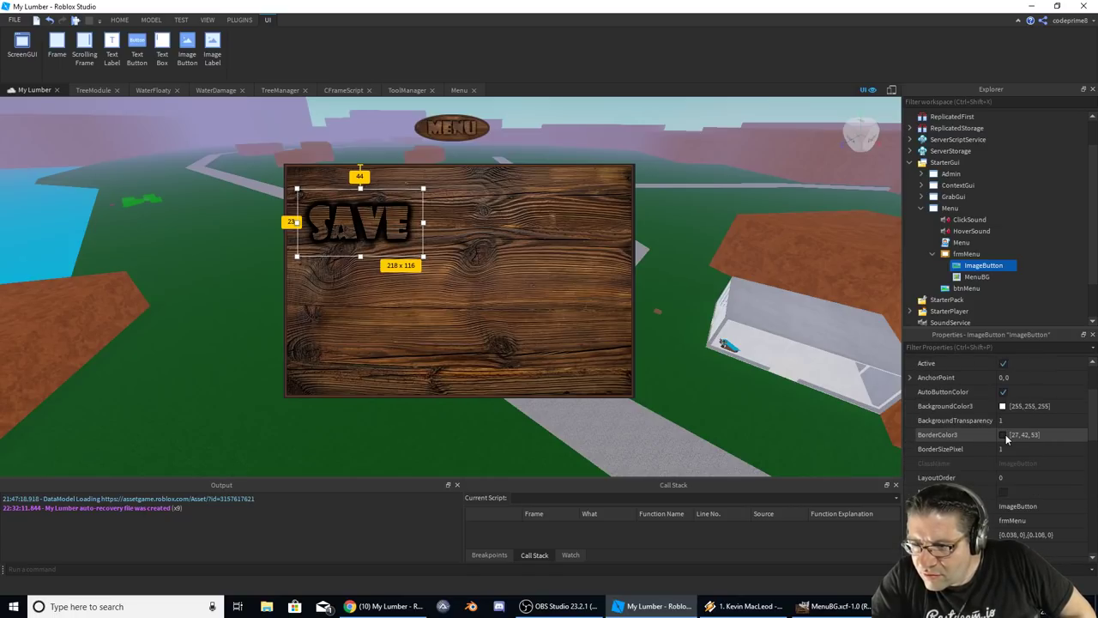
{"action": "scroll", "coordinate": [1028, 430], "scroll_direction": "down", "scroll_amount": 5}
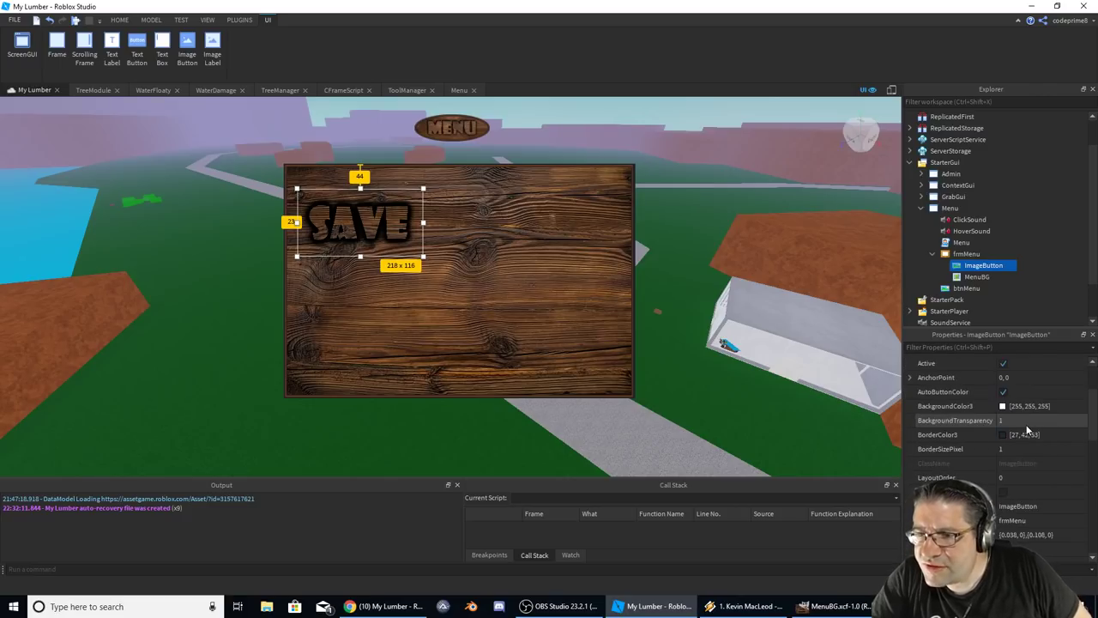
{"action": "scroll", "coordinate": [1019, 468], "scroll_direction": "down", "scroll_amount": 1}
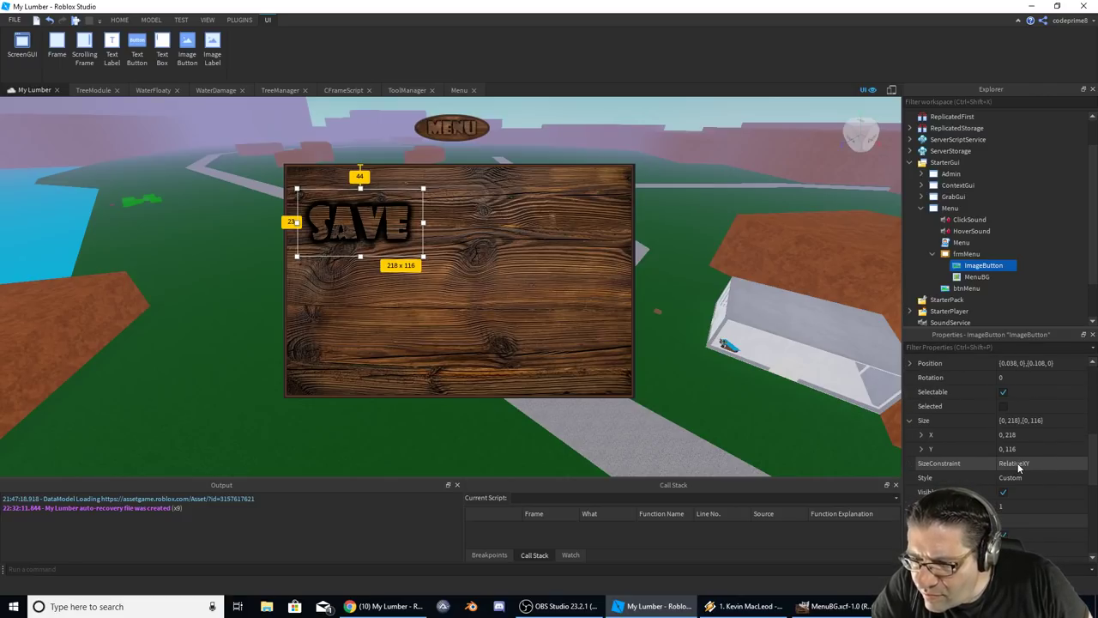
{"action": "scroll", "coordinate": [1045, 470], "scroll_direction": "down", "scroll_amount": 3}
{"action": "left_click", "coordinate": [1043, 506]}
{"action": "scroll", "coordinate": [1042, 506], "scroll_direction": "down", "scroll_amount": 1}
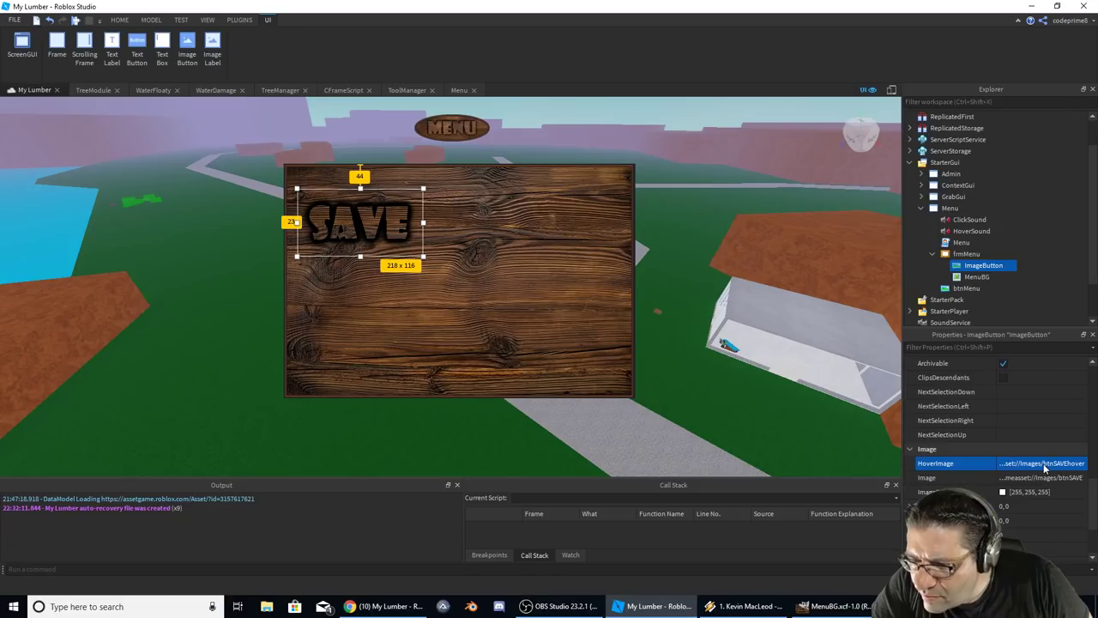
{"action": "scroll", "coordinate": [1053, 485], "scroll_direction": "down", "scroll_amount": 2}
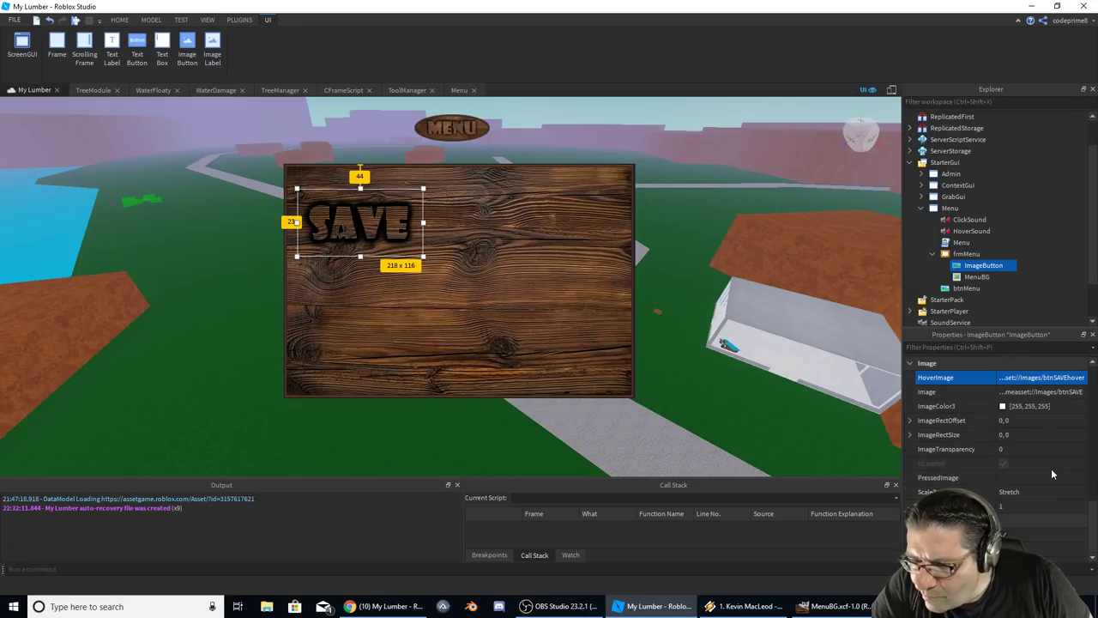
Upload btnSAVEclick.png and set it as the SAVE button's PressedImage.
{"action": "left_click", "coordinate": [1010, 481]}
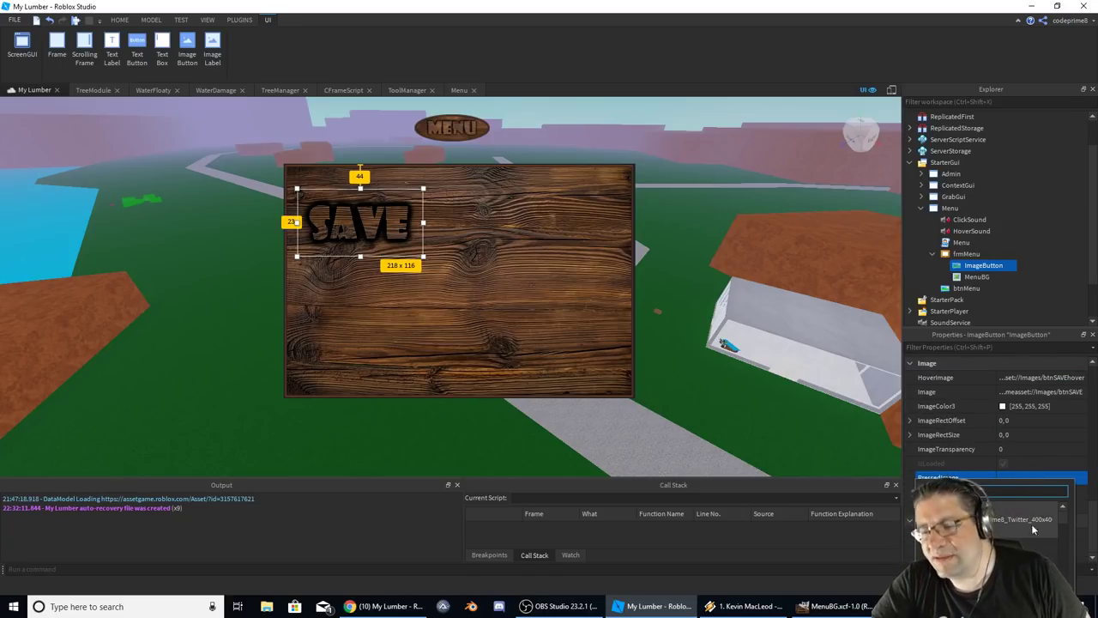
{"action": "left_click", "coordinate": [1025, 547]}
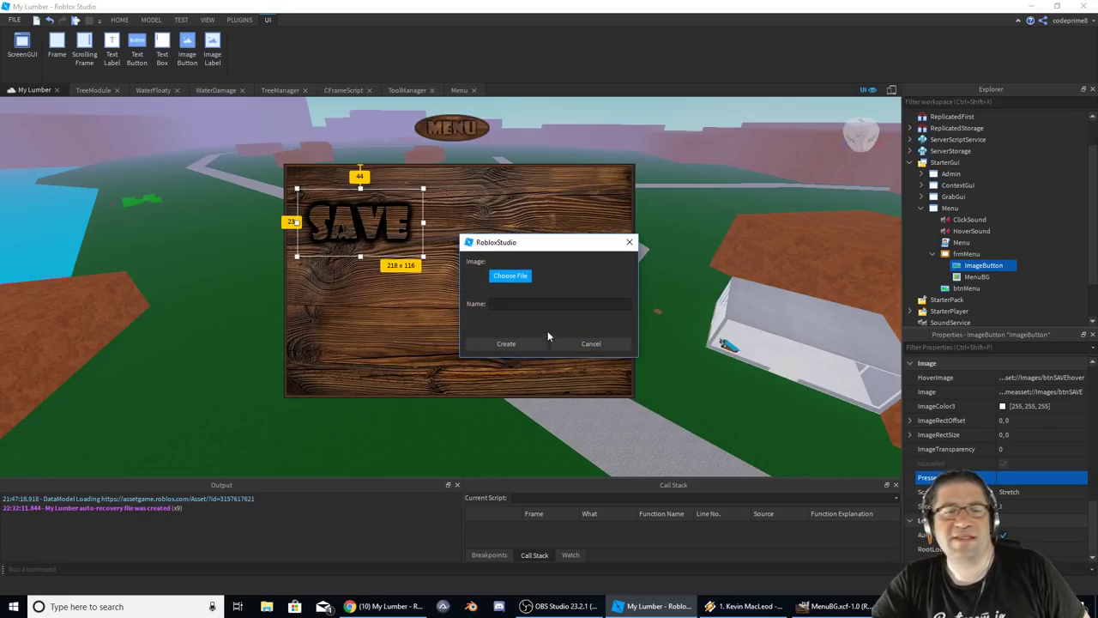
{"action": "left_click", "coordinate": [510, 275]}
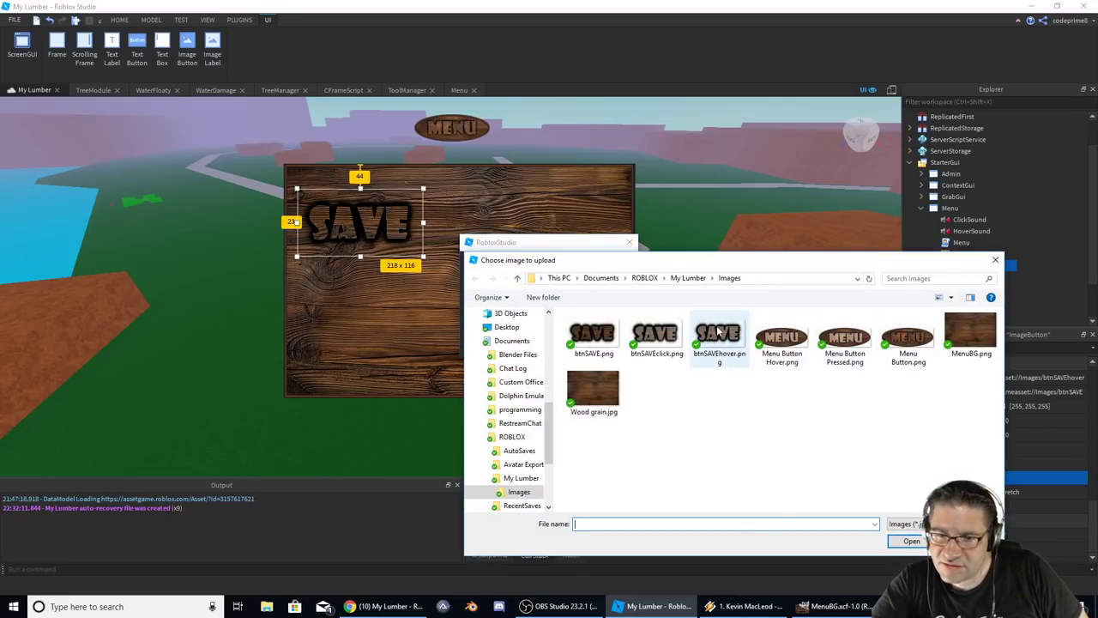
{"action": "left_click", "coordinate": [655, 339]}
{"action": "left_click", "coordinate": [896, 541]}
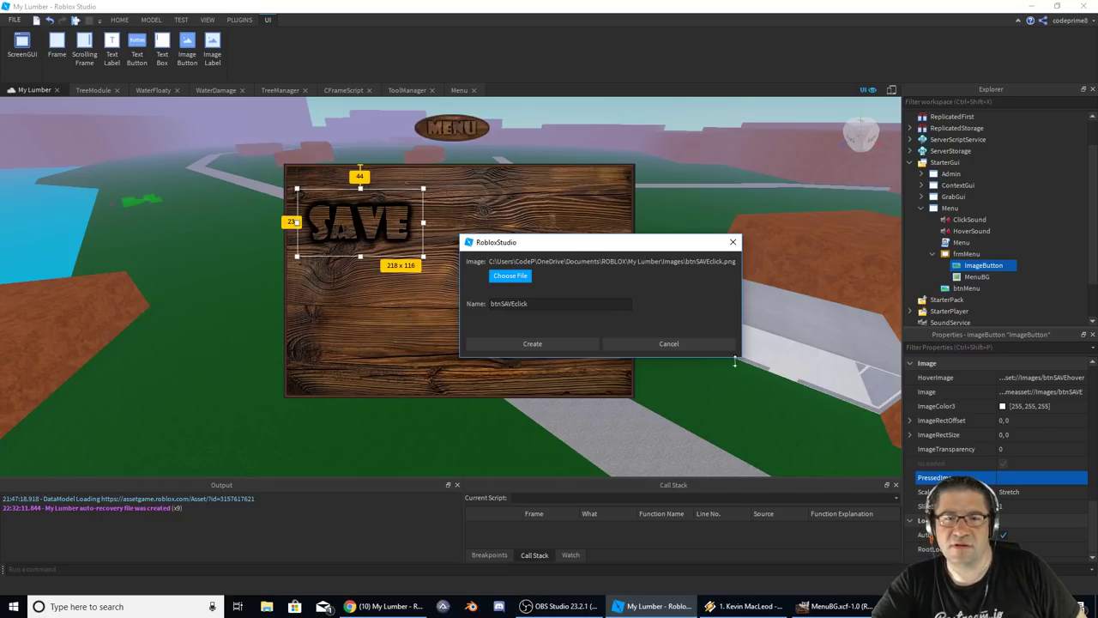
{"action": "left_click", "coordinate": [588, 349]}
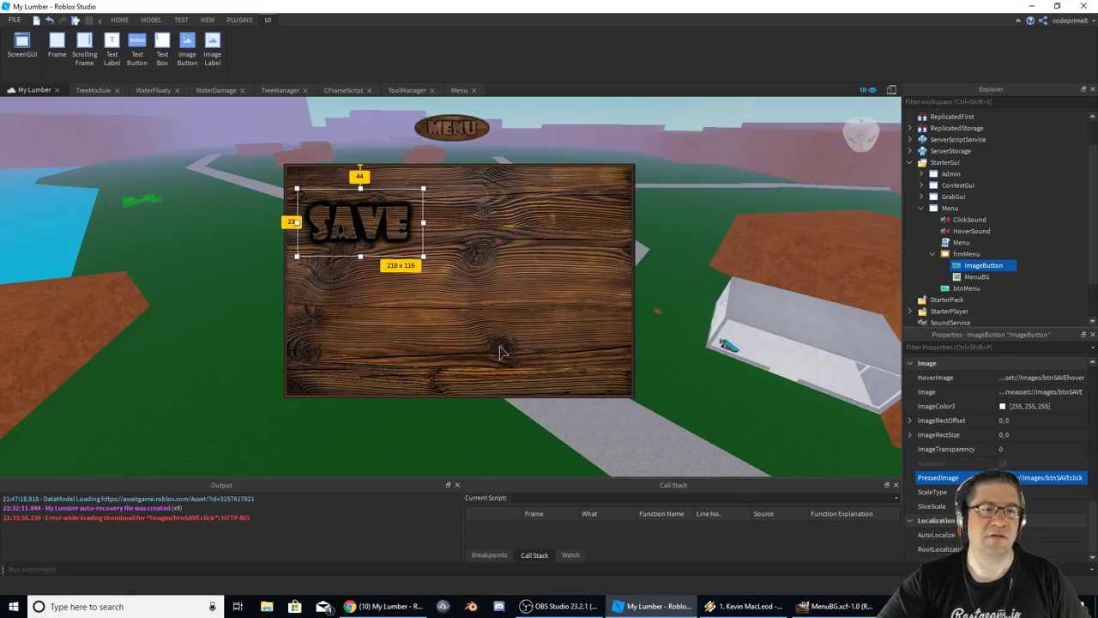
{"action": "left_click", "coordinate": [375, 227]}
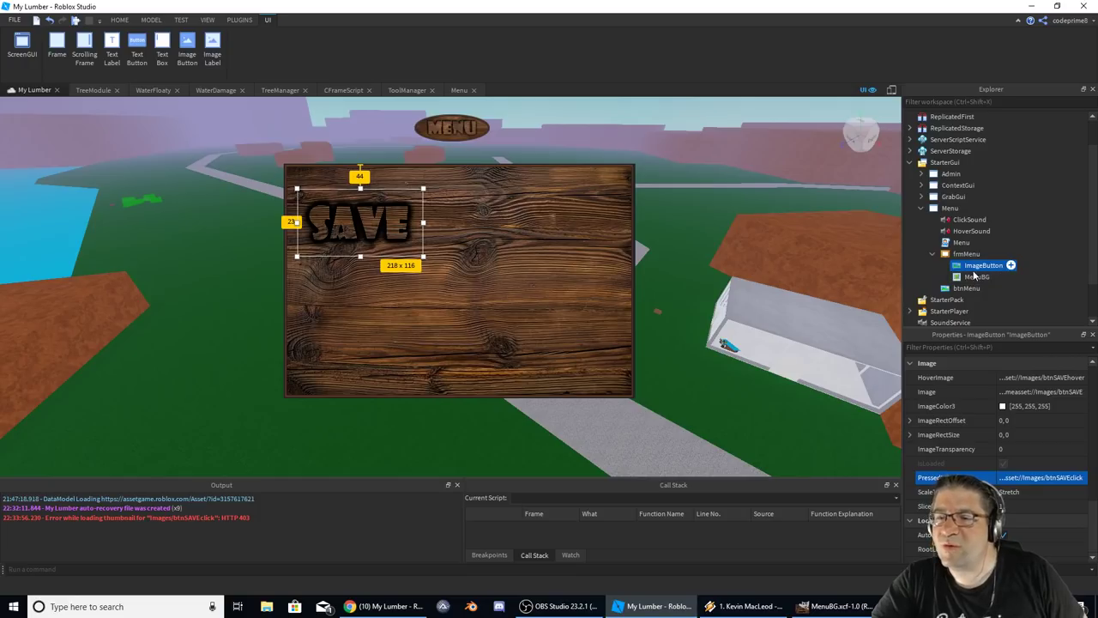
In MenuClick, delete the wait(2) call and make the Visible = true line target frmMenu.
{"action": "left_click", "coordinate": [455, 133]}
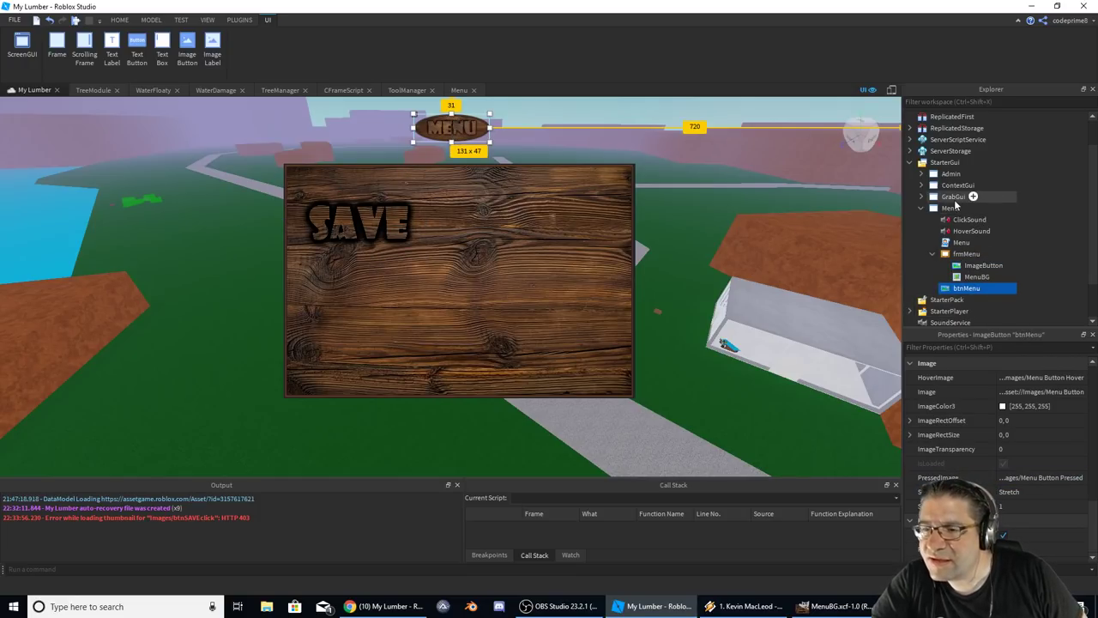
{"action": "double_click", "coordinate": [962, 242]}
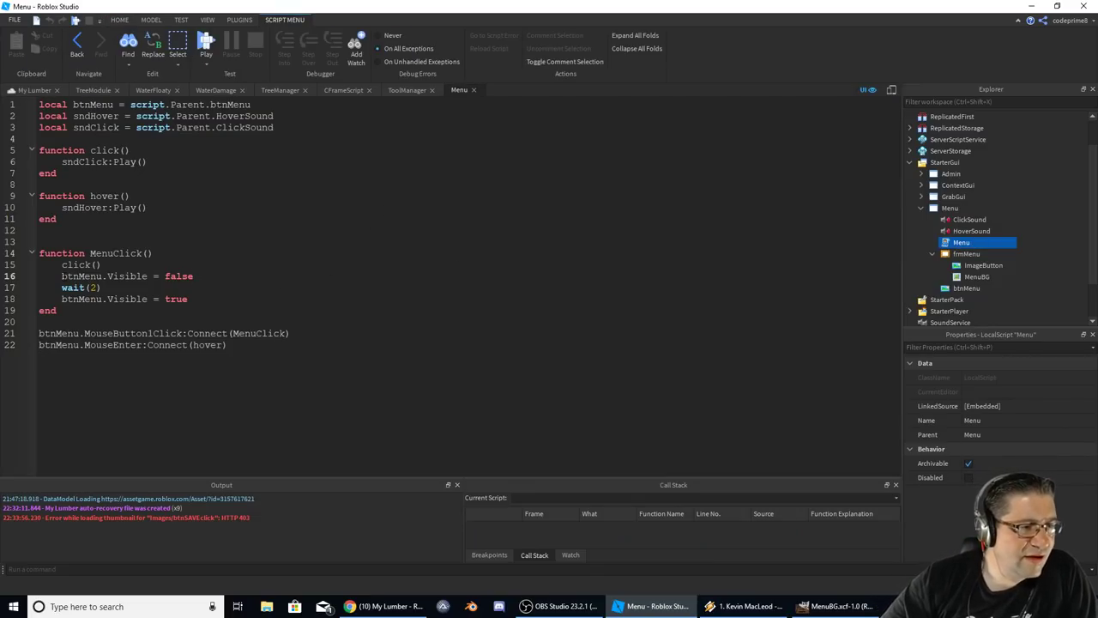
{"action": "left_click", "coordinate": [93, 253]}
{"action": "double_click", "coordinate": [86, 276]}
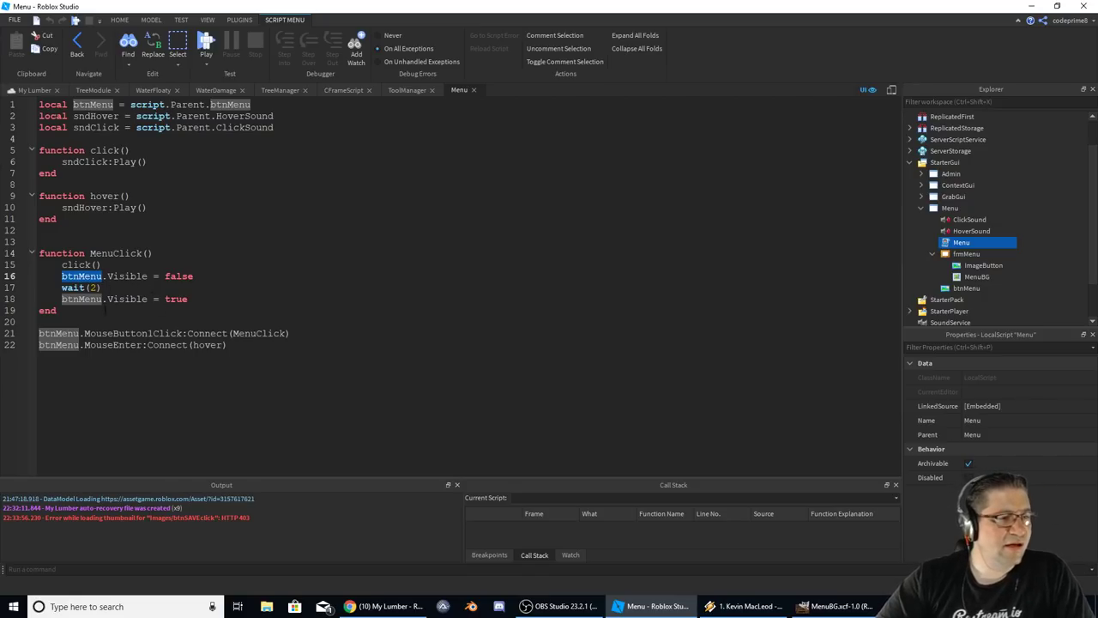
{"action": "left_click_drag", "start_coordinate": [101, 287], "coordinate": [73, 288]}
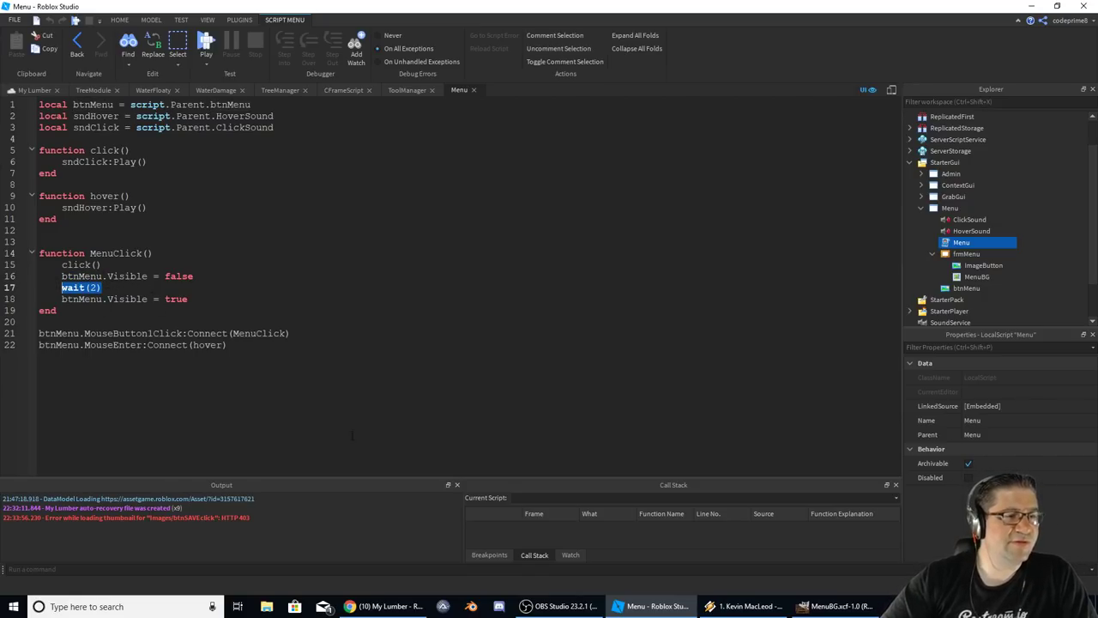
{"action": "key", "text": "BackSpace"}
{"action": "key", "text": "shift+Home"}
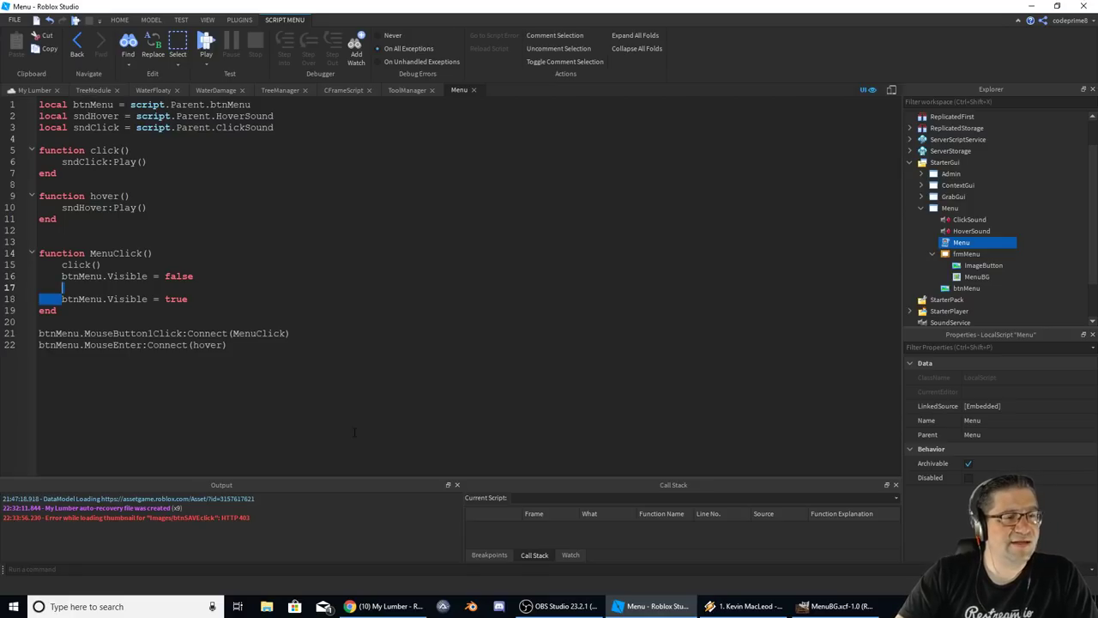
{"action": "key", "text": "BackSpace"}
{"action": "key", "text": "BackSpace"}
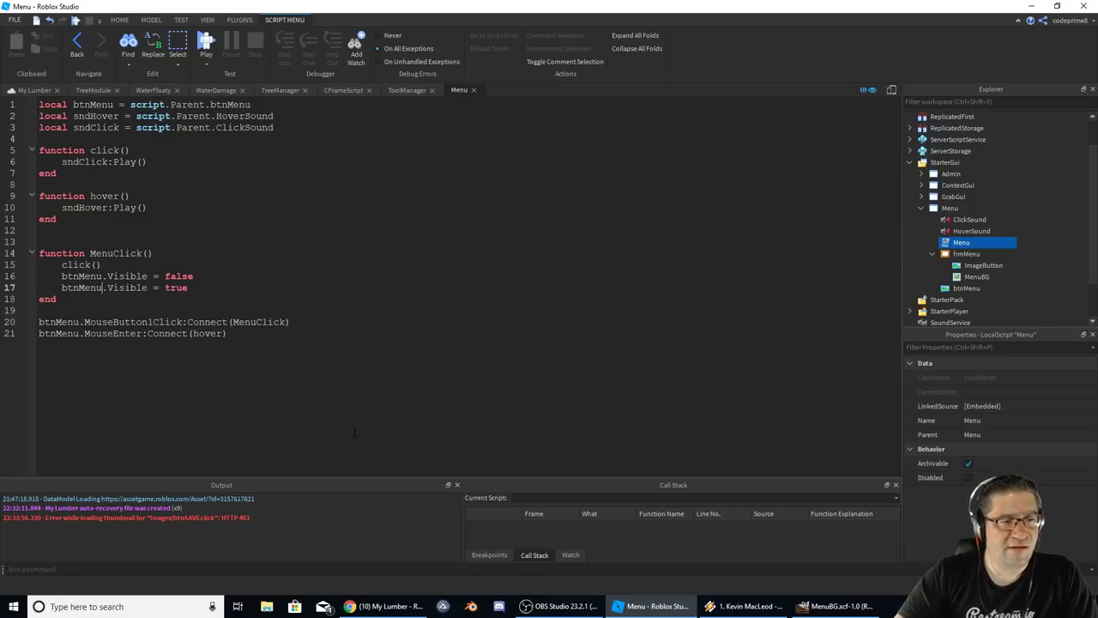
{"action": "key", "text": "BackSpace"}
{"action": "key", "text": "BackSpace"}
{"action": "key", "text": "BackSpace"}
{"action": "key", "text": "BackSpace"}
{"action": "key", "text": "BackSpace"}
{"action": "key", "text": "BackSpace"}
{"action": "key", "text": "BackSpace"}
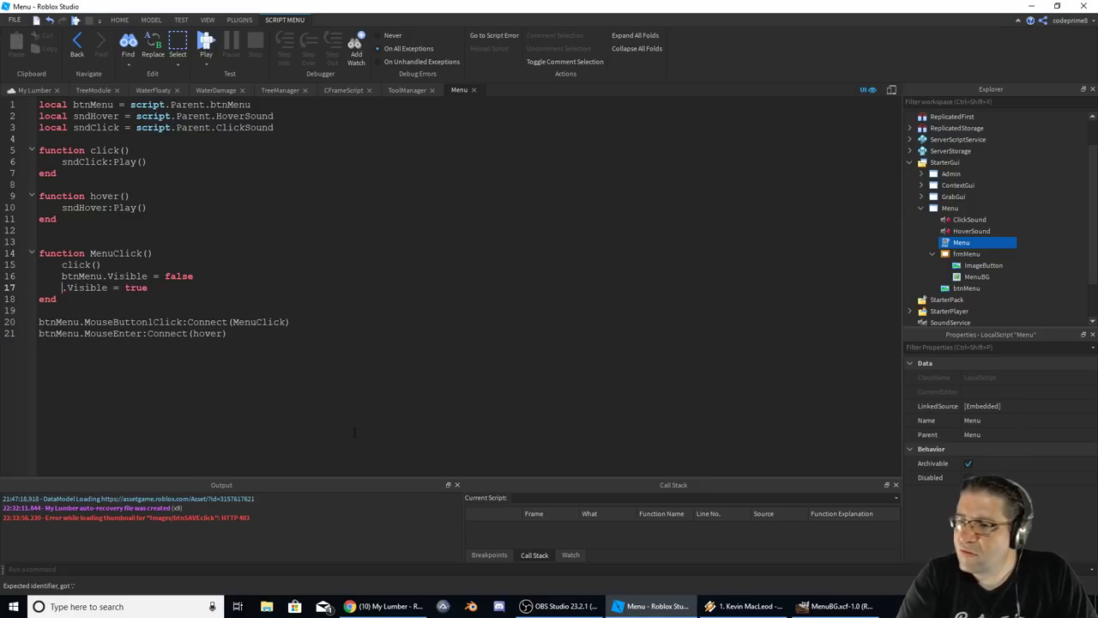
{"action": "type", "text": "frmMenu"}
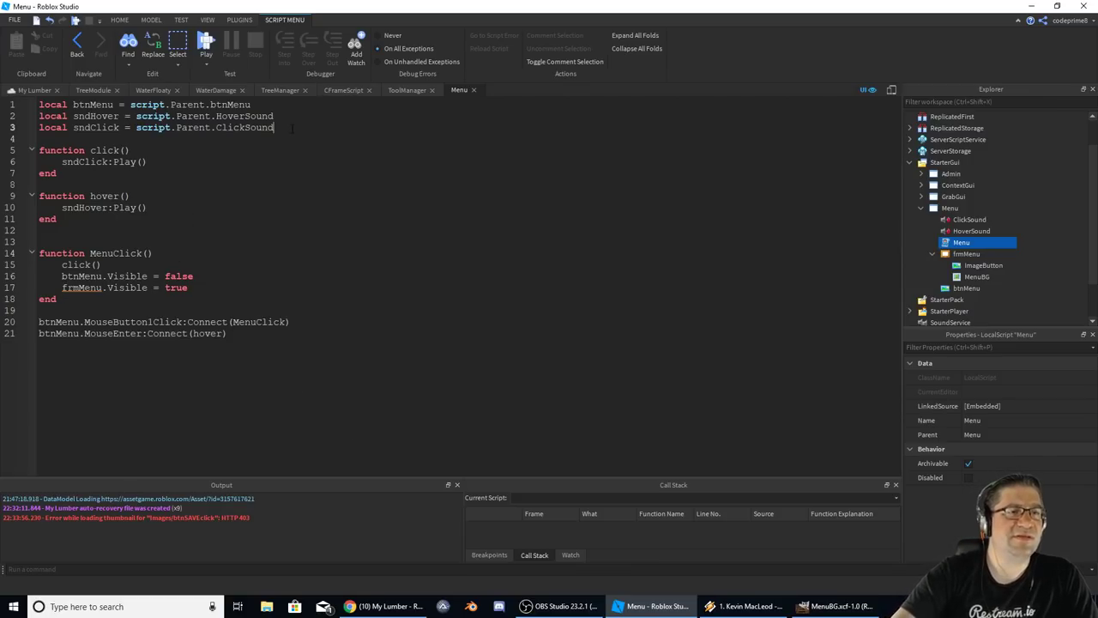
Declare local frmMenu = script.Parent.frmMenu near the top of the Menu script.
{"action": "key", "text": "Up"}
{"action": "key", "text": "Up"}
{"action": "key", "text": "Return"}
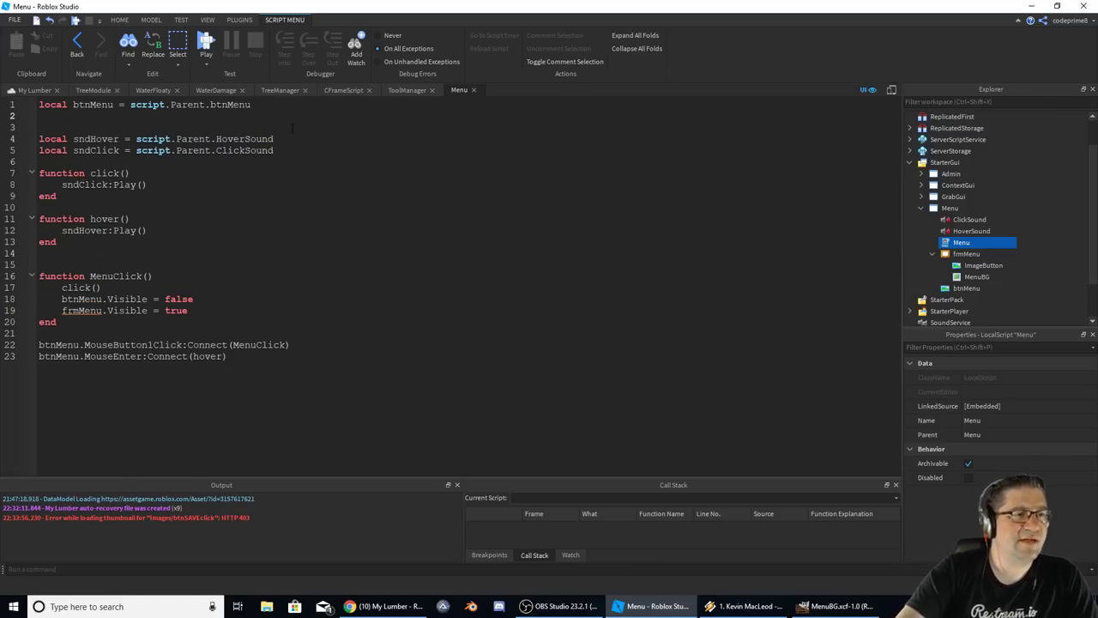
{"action": "key", "text": "Return"}
{"action": "key", "text": "Up"}
{"action": "type", "text": "local frm"}
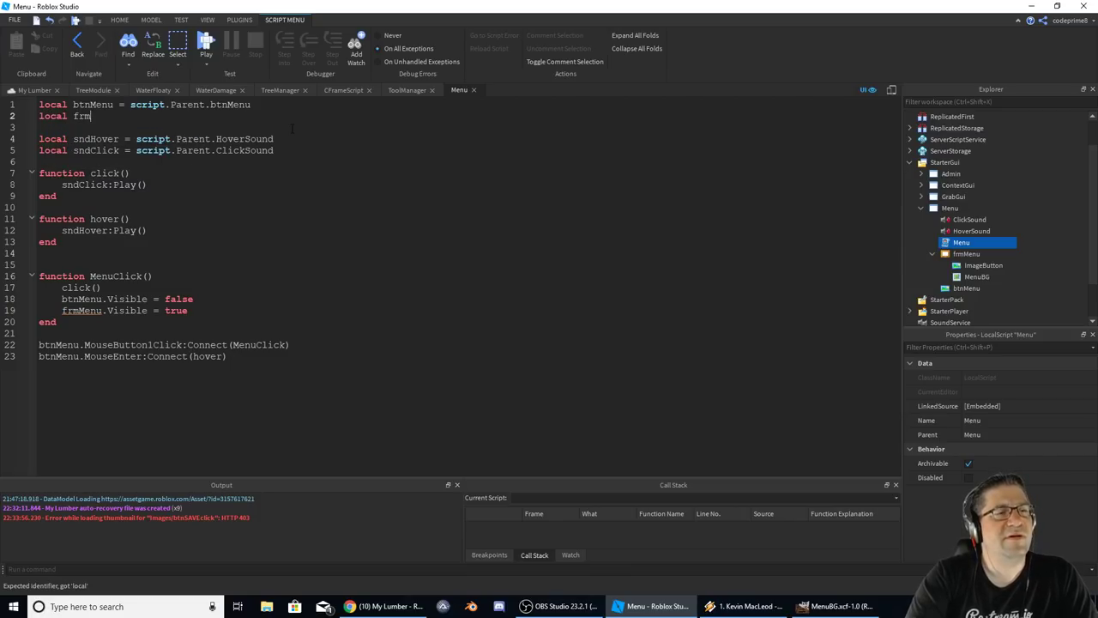
{"action": "type", "text": "Menu = sc"}
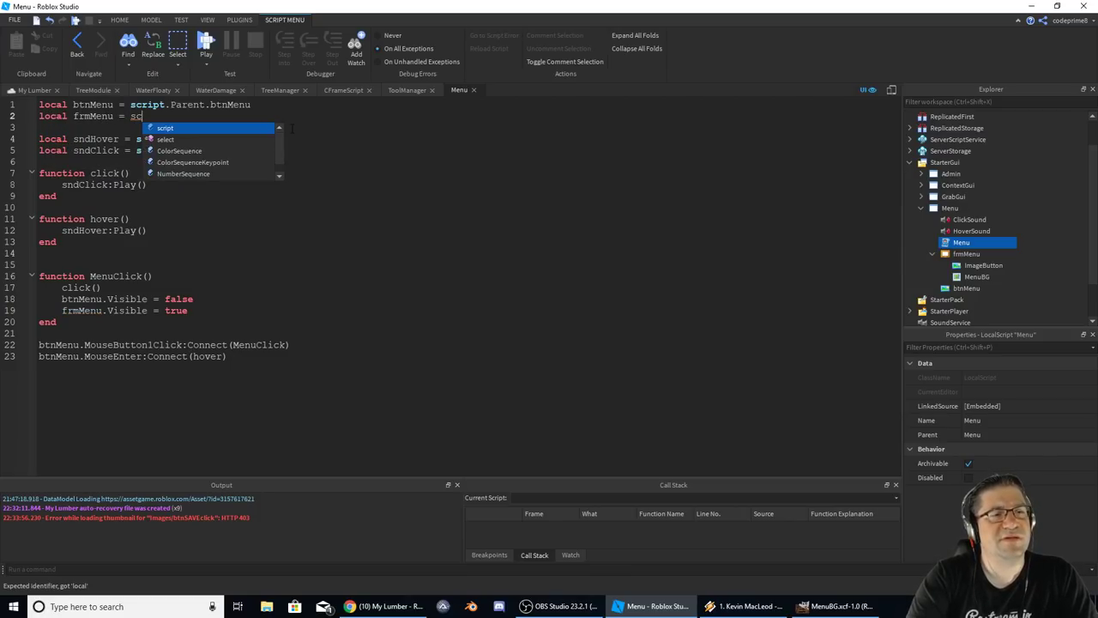
{"action": "type", "text": "ript.Parent."}
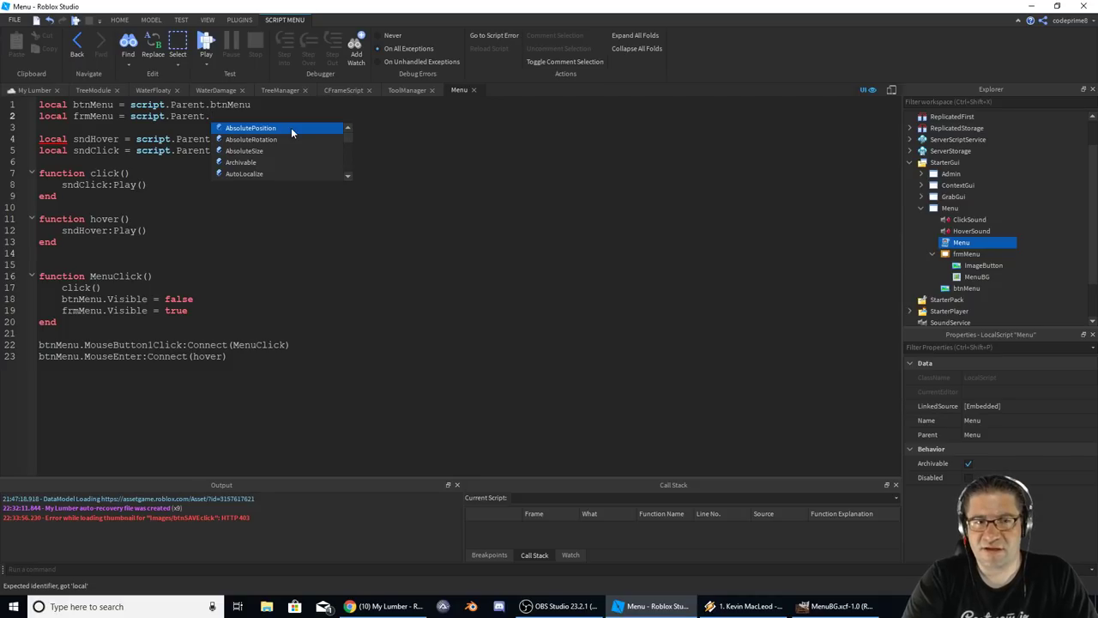
{"action": "type", "text": "frmMenu"}
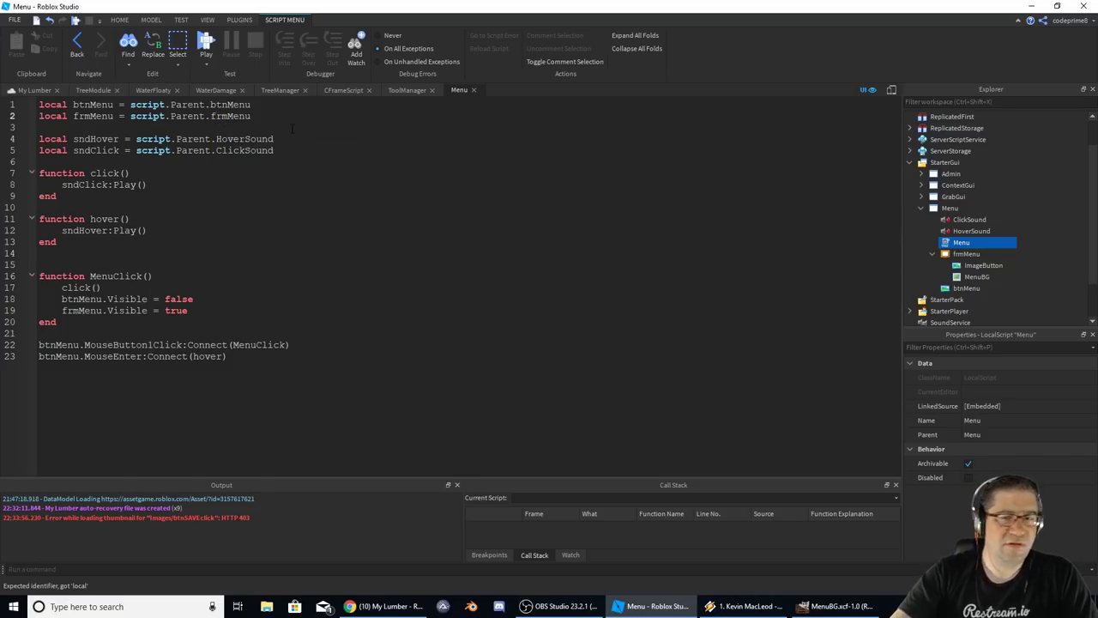
Toggle frmMenu's Visible property off and on to show the wooden SAVE frame.
{"action": "left_click", "coordinate": [967, 254]}
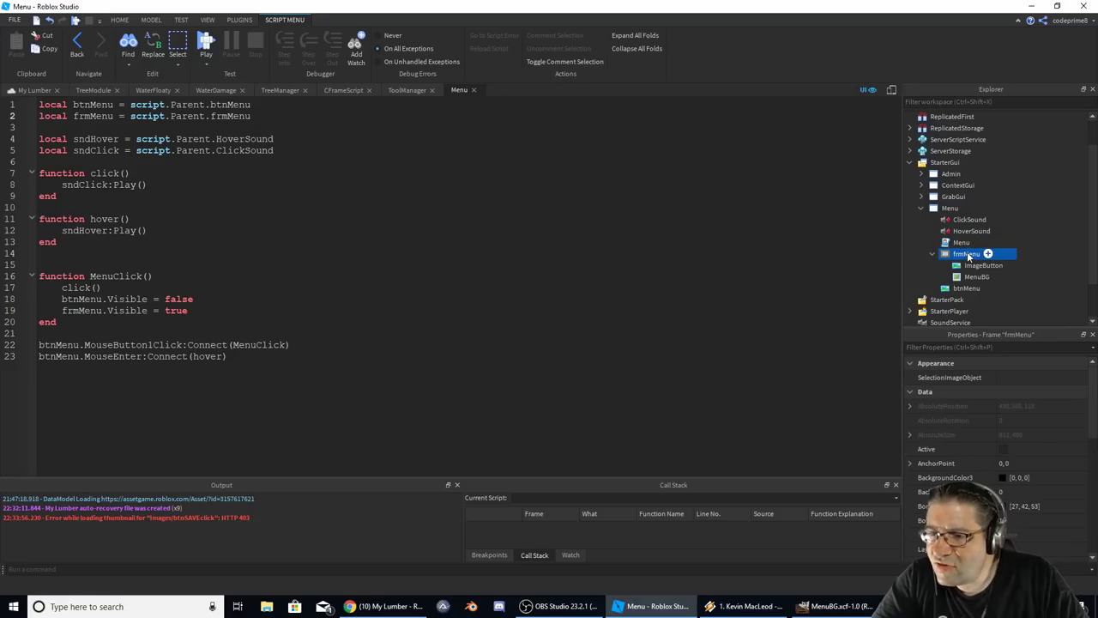
{"action": "scroll", "coordinate": [1046, 453], "scroll_direction": "down", "scroll_amount": 8}
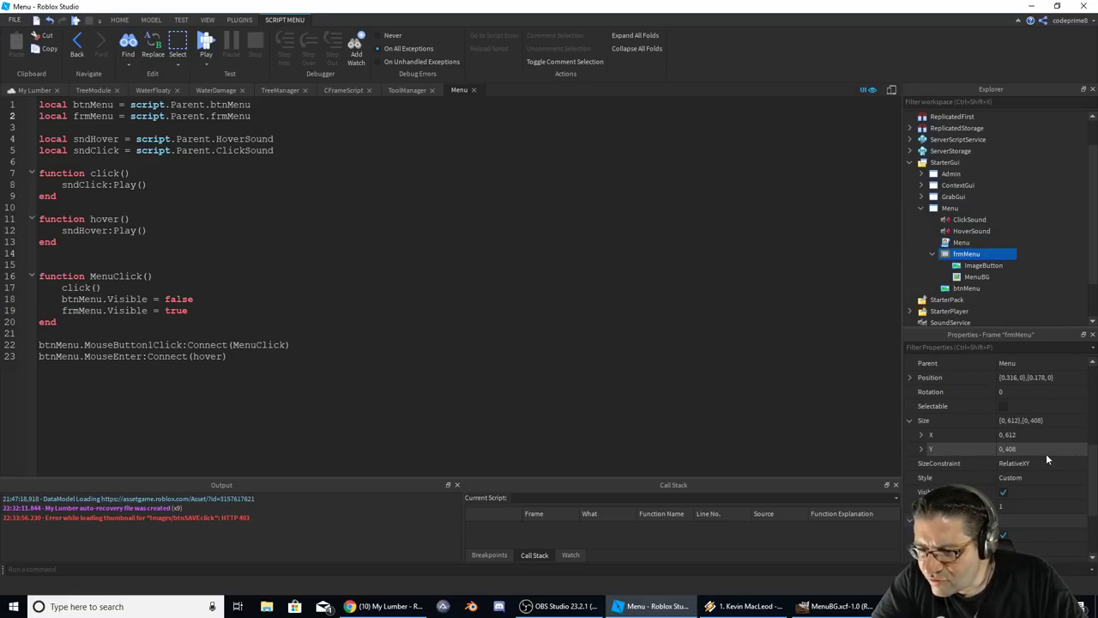
{"action": "left_click", "coordinate": [1003, 449]}
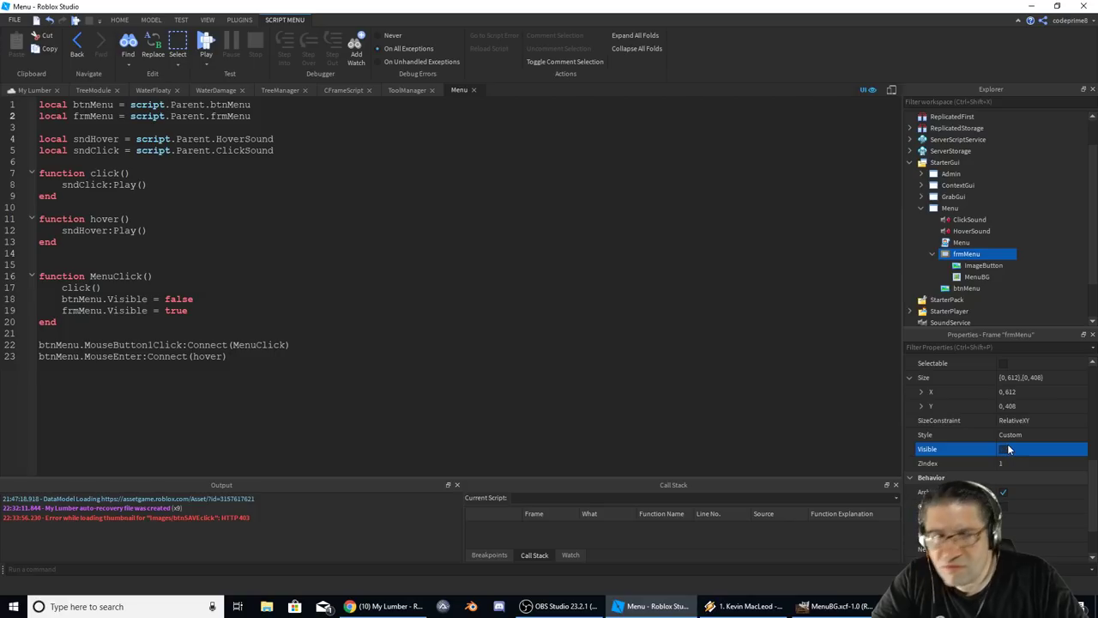
{"action": "left_click", "coordinate": [33, 90]}
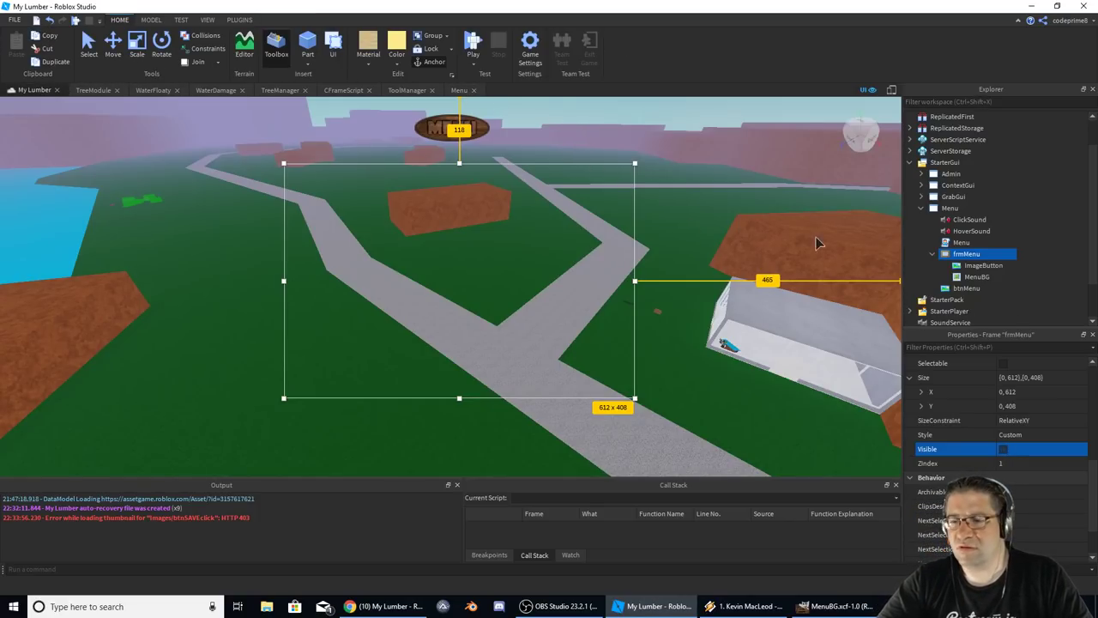
{"action": "mouse_move", "coordinate": [953, 256]}
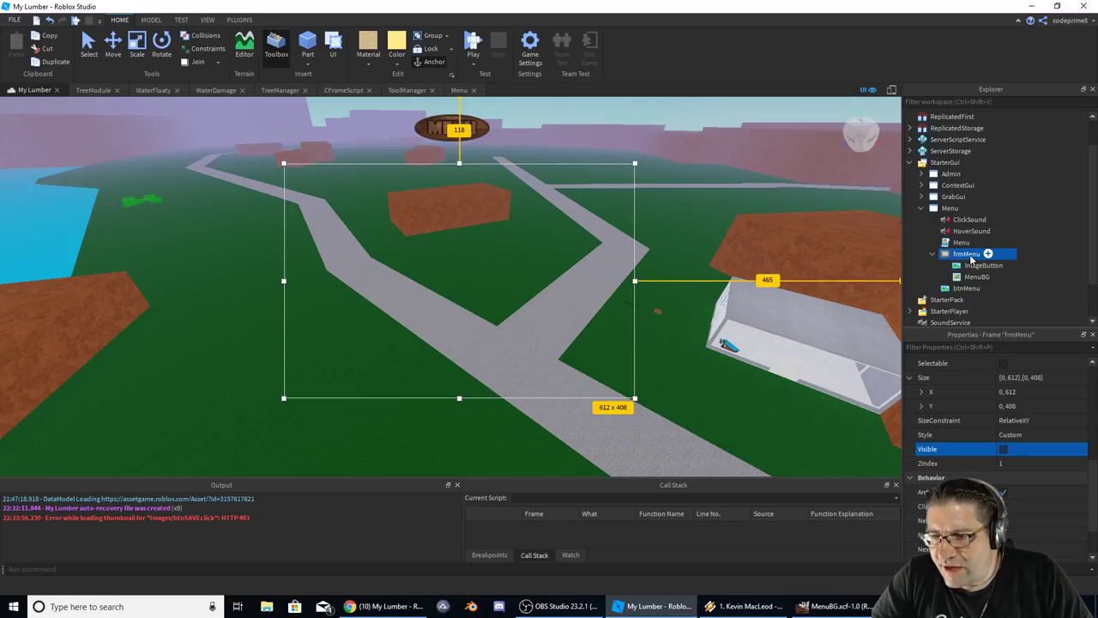
{"action": "left_click", "coordinate": [977, 266]}
{"action": "left_click", "coordinate": [965, 254]}
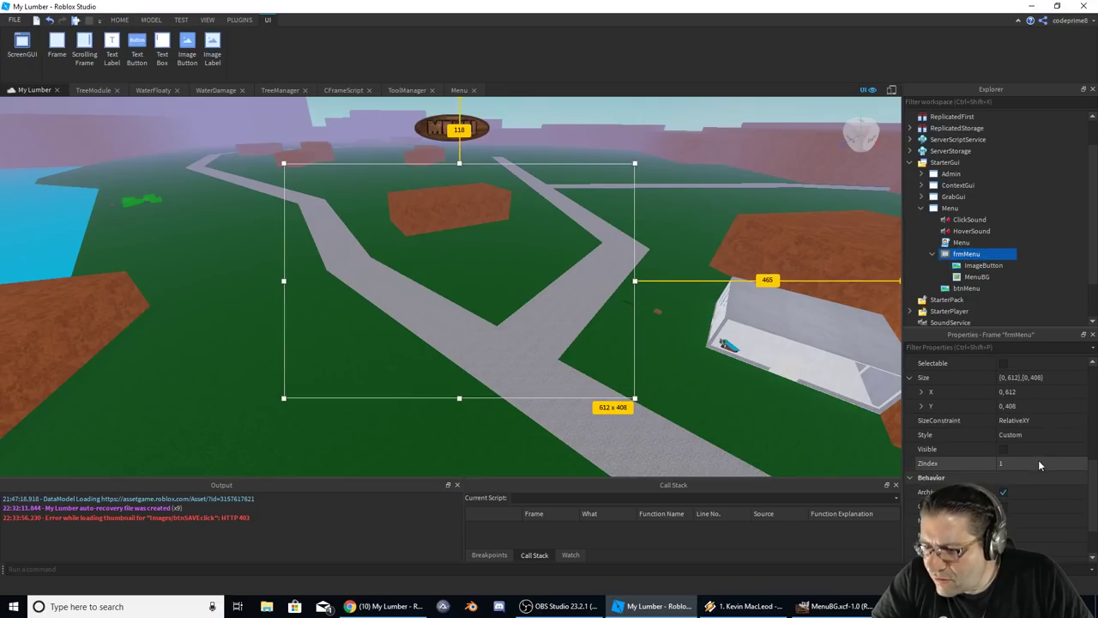
{"action": "left_click", "coordinate": [1003, 449]}
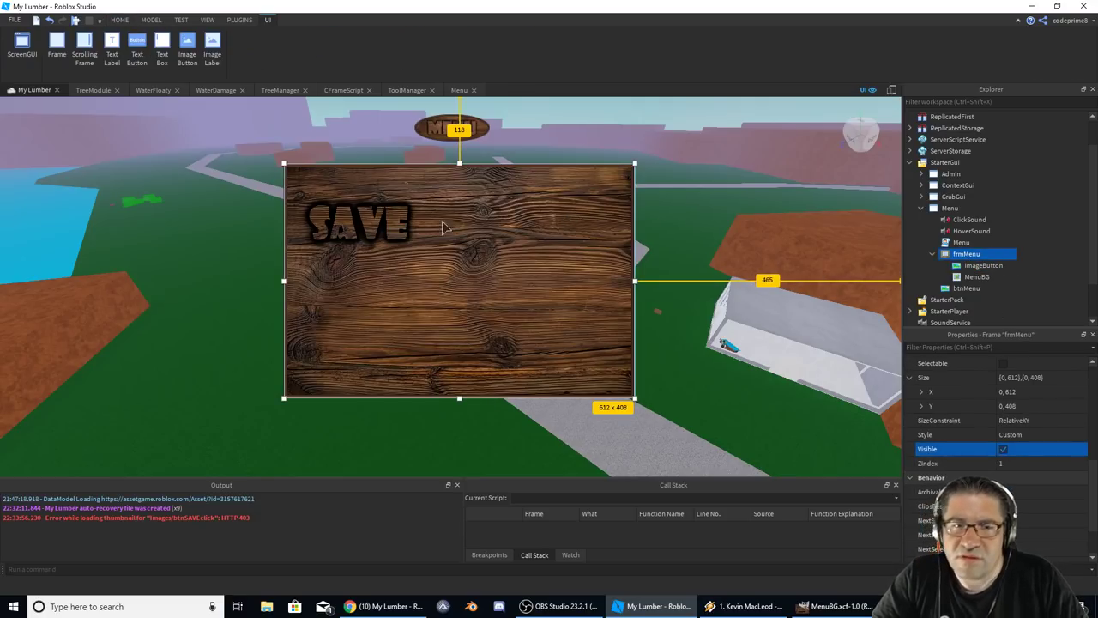
Rename the SAVE image button inside frmMenu to btnSAVE.
{"action": "left_click", "coordinate": [395, 225]}
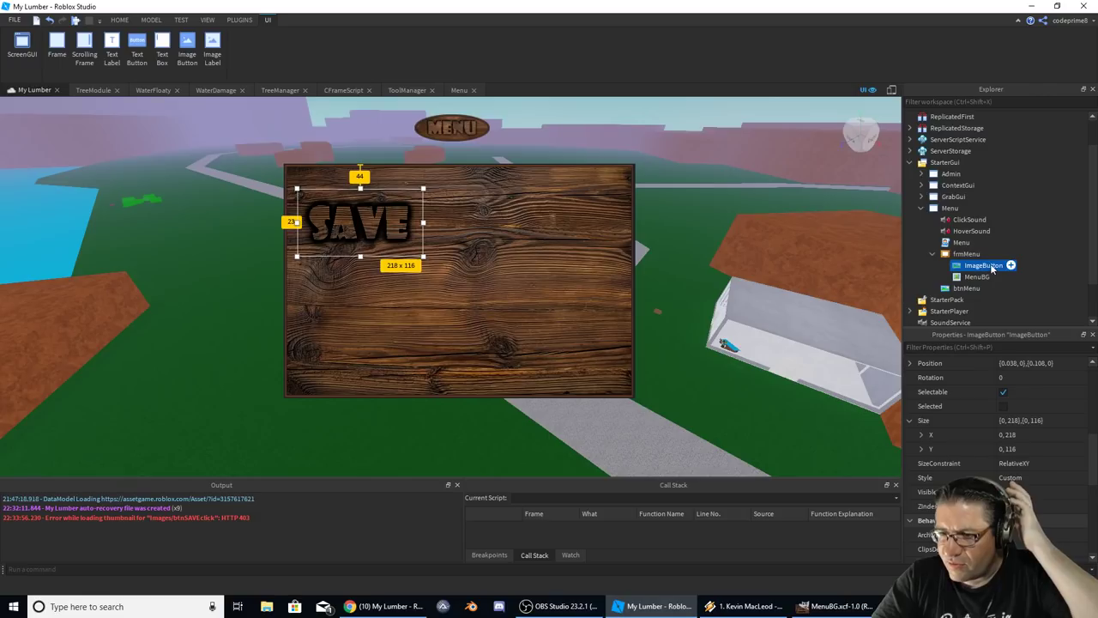
{"action": "key", "text": "F2"}
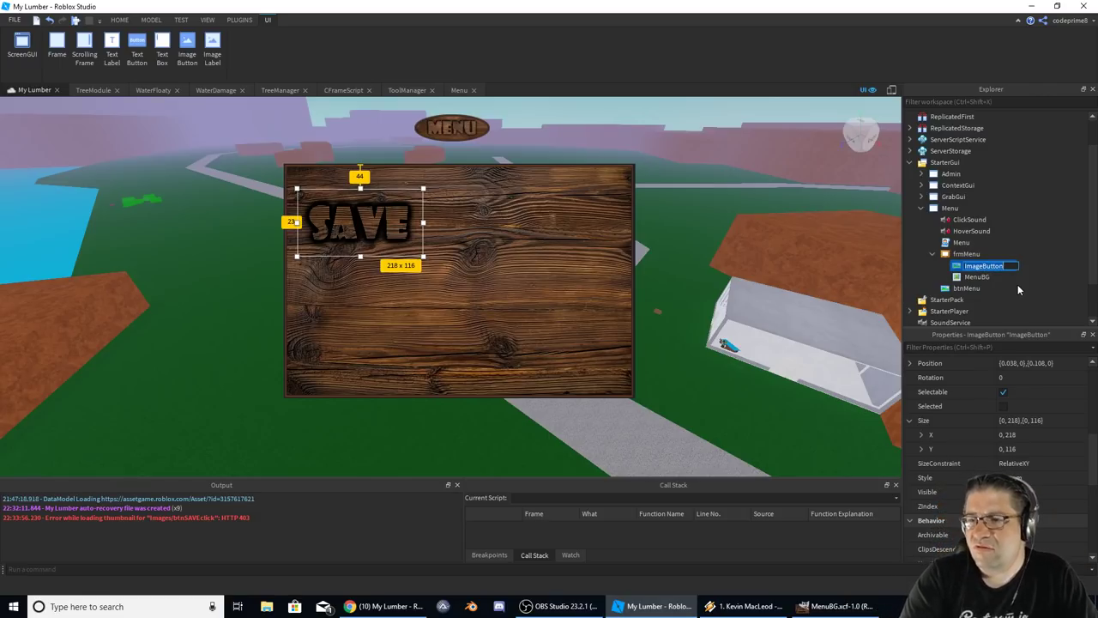
{"action": "type", "text": "btnS"}
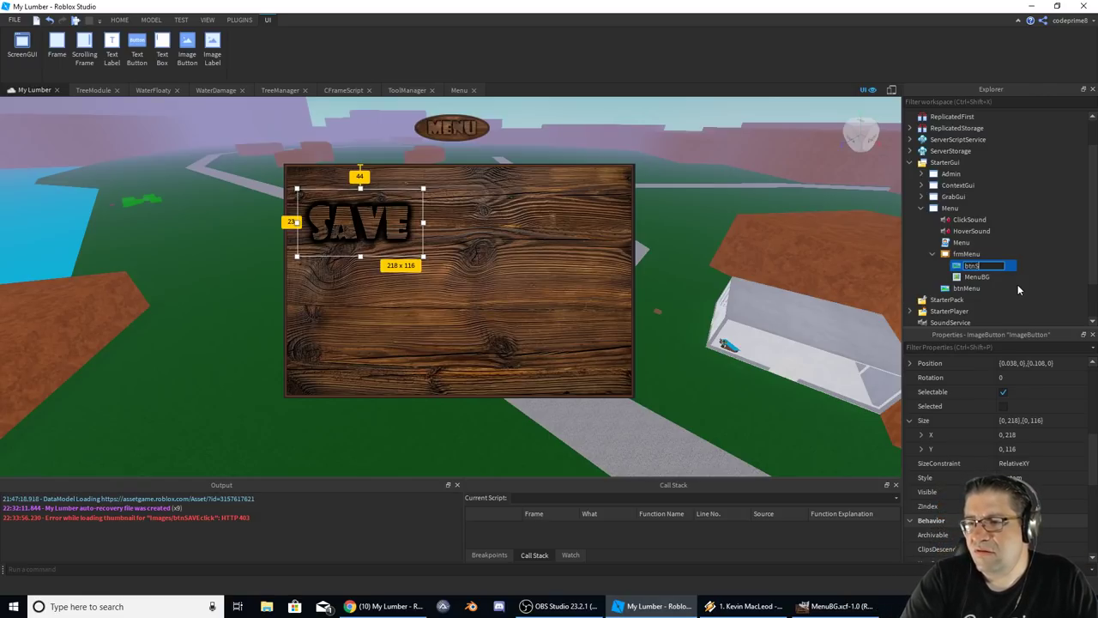
{"action": "type", "text": "AVE"}
{"action": "key", "text": "Return"}
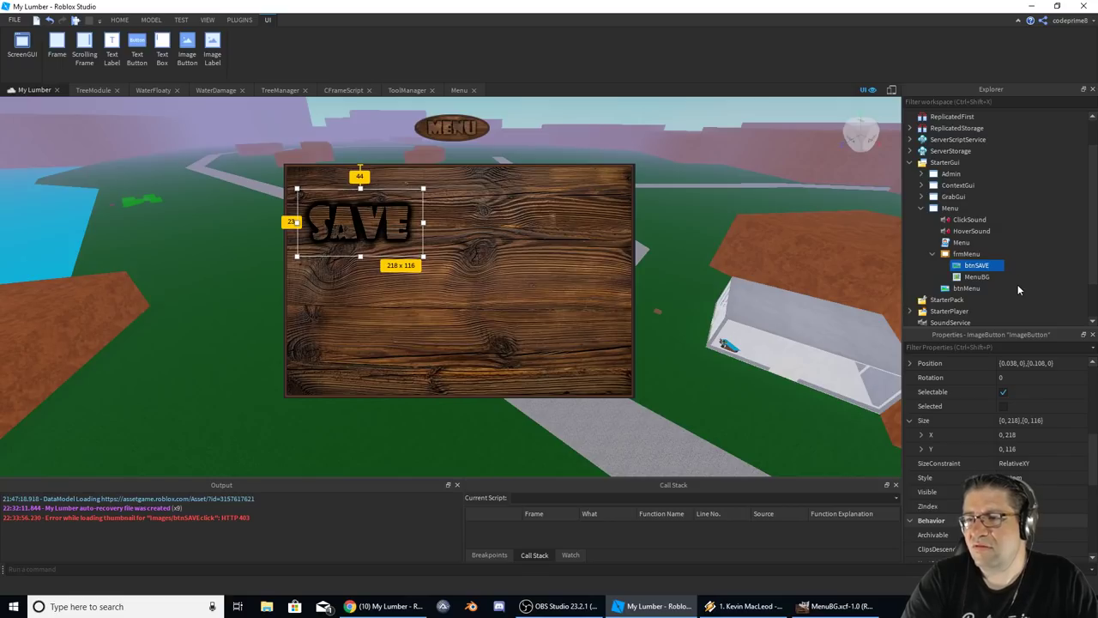
{"action": "left_click", "coordinate": [977, 276]}
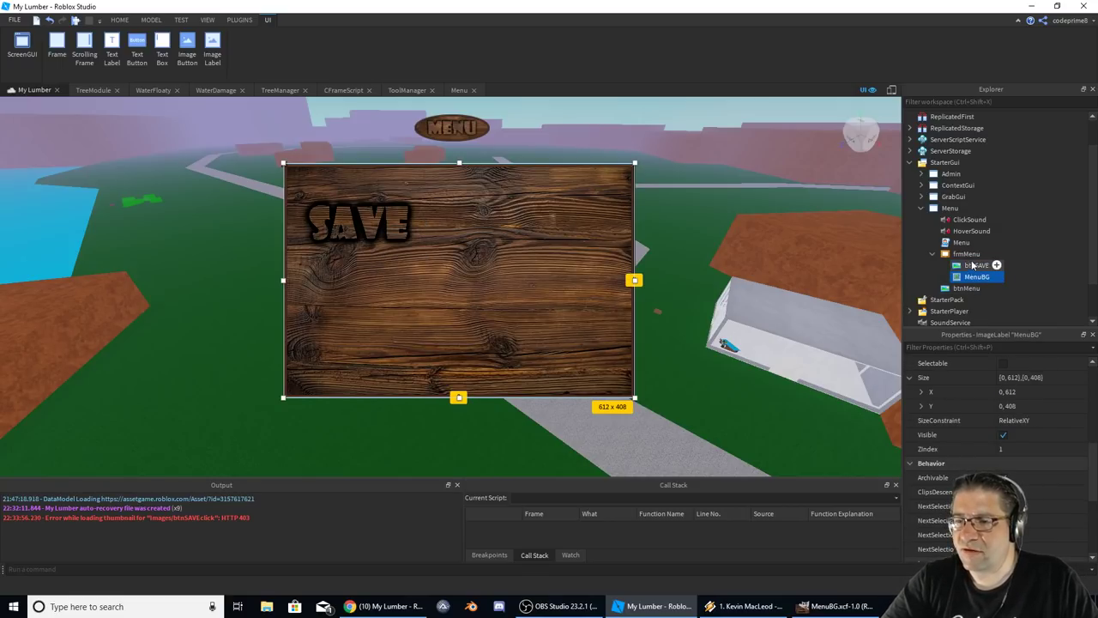
{"action": "left_click", "coordinate": [968, 254]}
{"action": "left_click", "coordinate": [975, 265]}
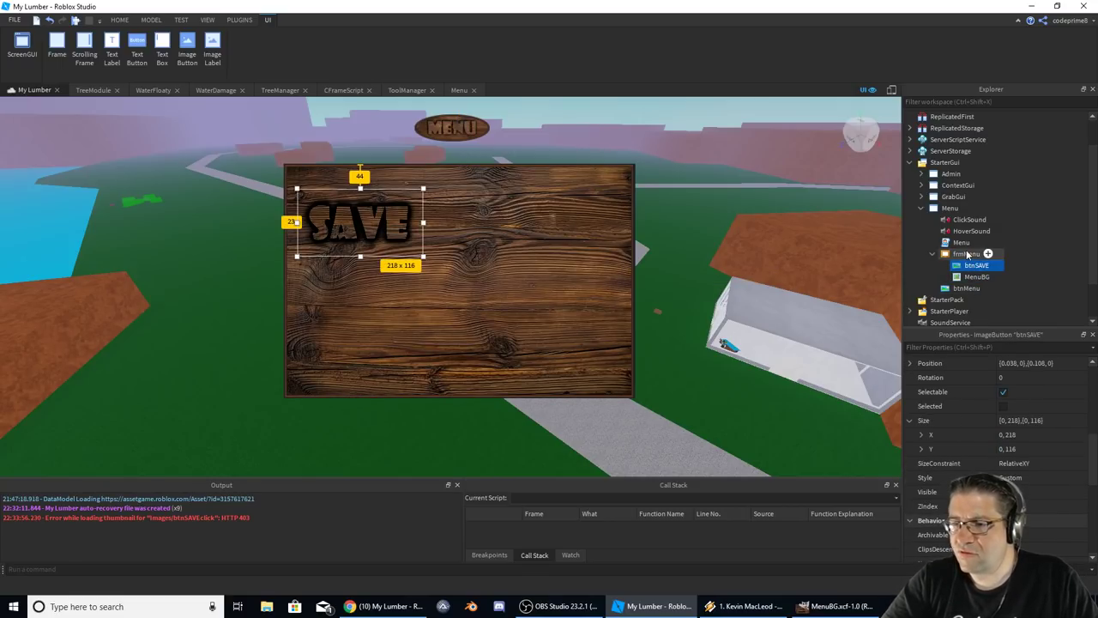
{"action": "left_click", "coordinate": [989, 254]}
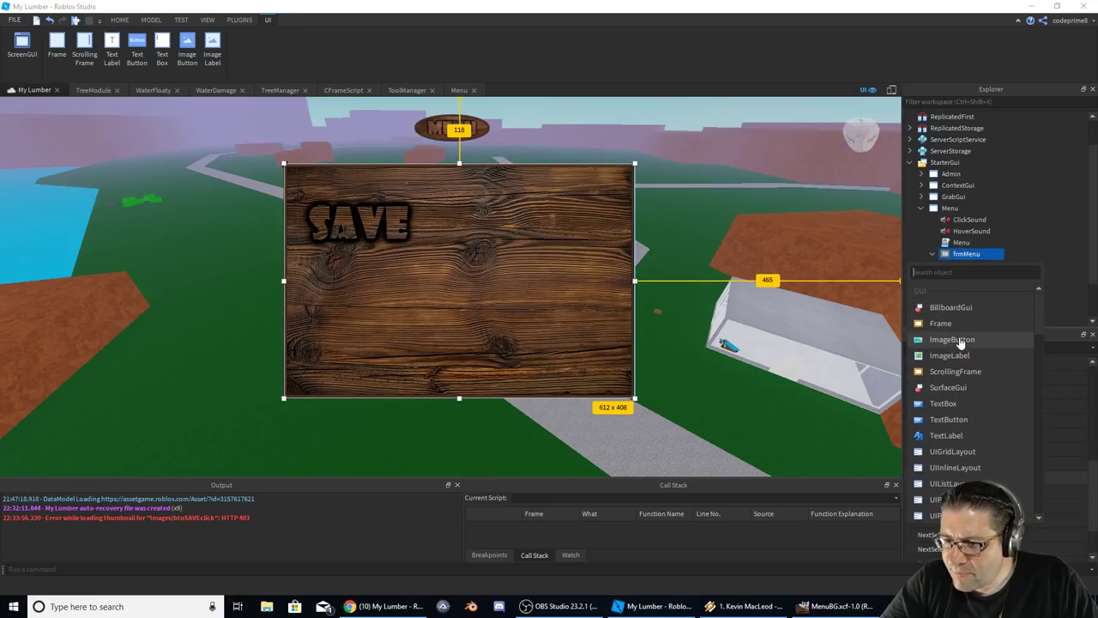
Insert a TextButton into frmMenu and size it to 39x34 in the top-right corner.
{"action": "left_click", "coordinate": [967, 420]}
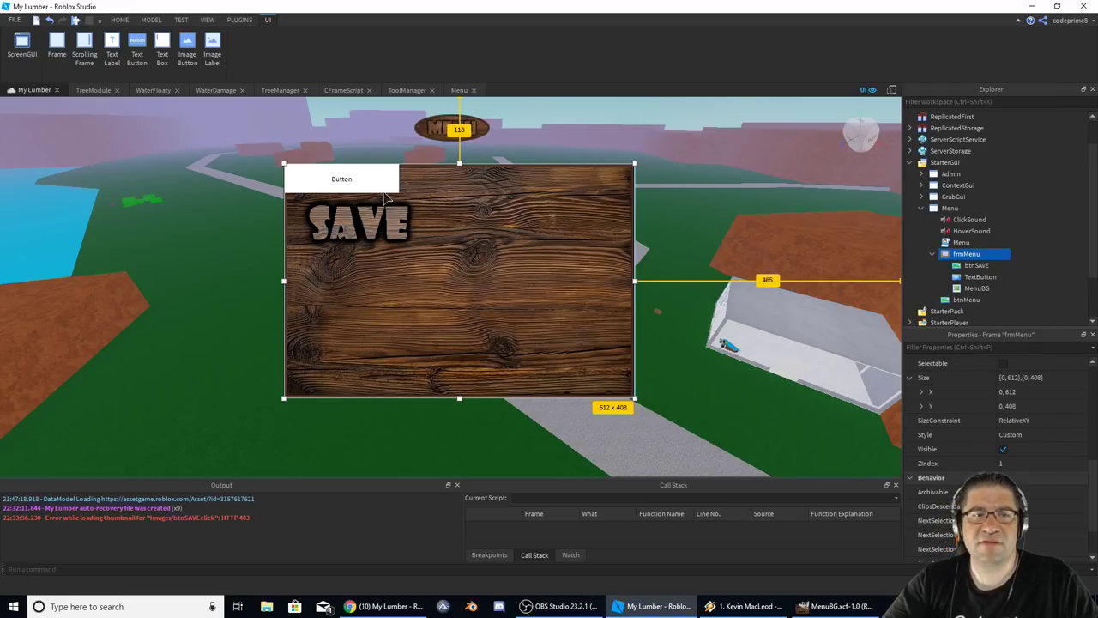
{"action": "left_click_drag", "start_coordinate": [369, 184], "coordinate": [593, 188]}
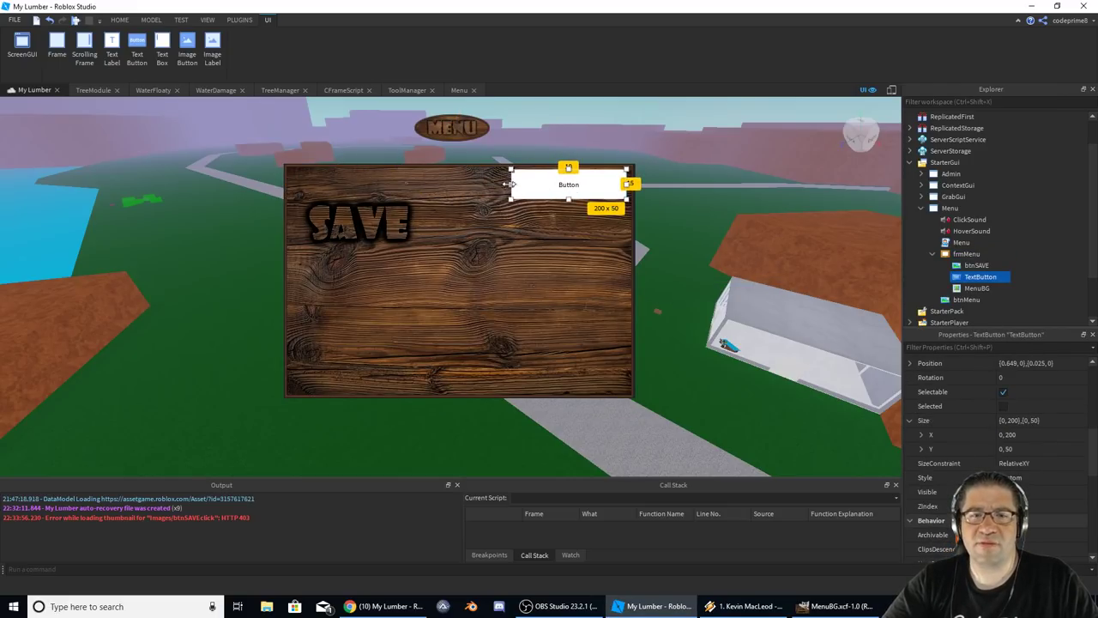
{"action": "left_click", "coordinate": [512, 189]}
{"action": "left_click", "coordinate": [529, 191]}
{"action": "left_click_drag", "start_coordinate": [512, 184], "coordinate": [603, 181]}
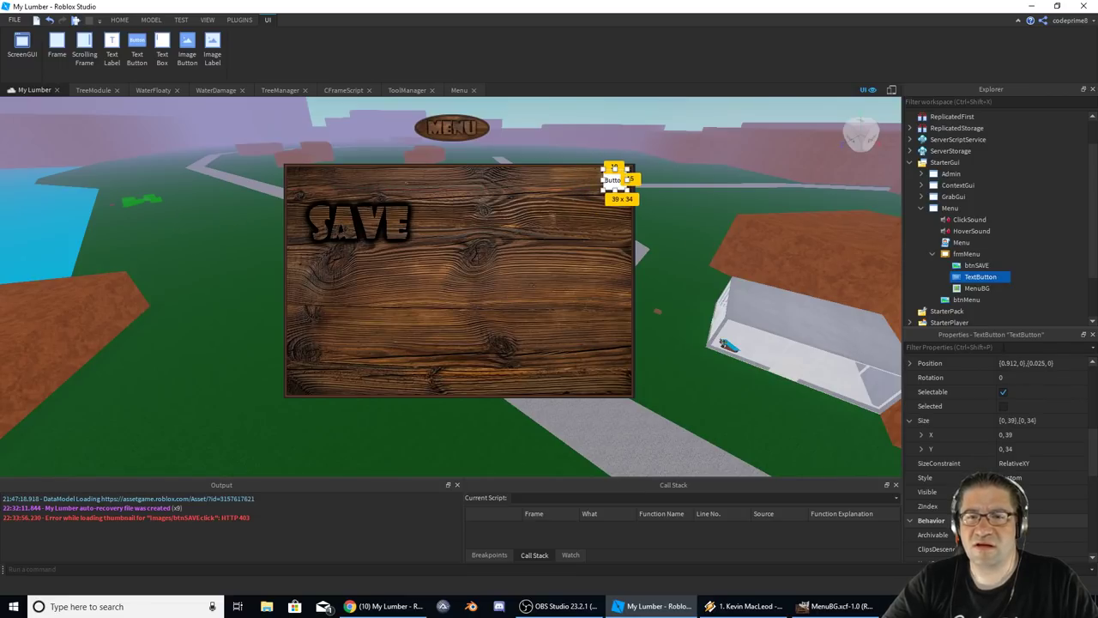
Give the button the label X in GothamSemibold font.
{"action": "scroll", "coordinate": [1030, 466], "scroll_direction": "down", "scroll_amount": 5}
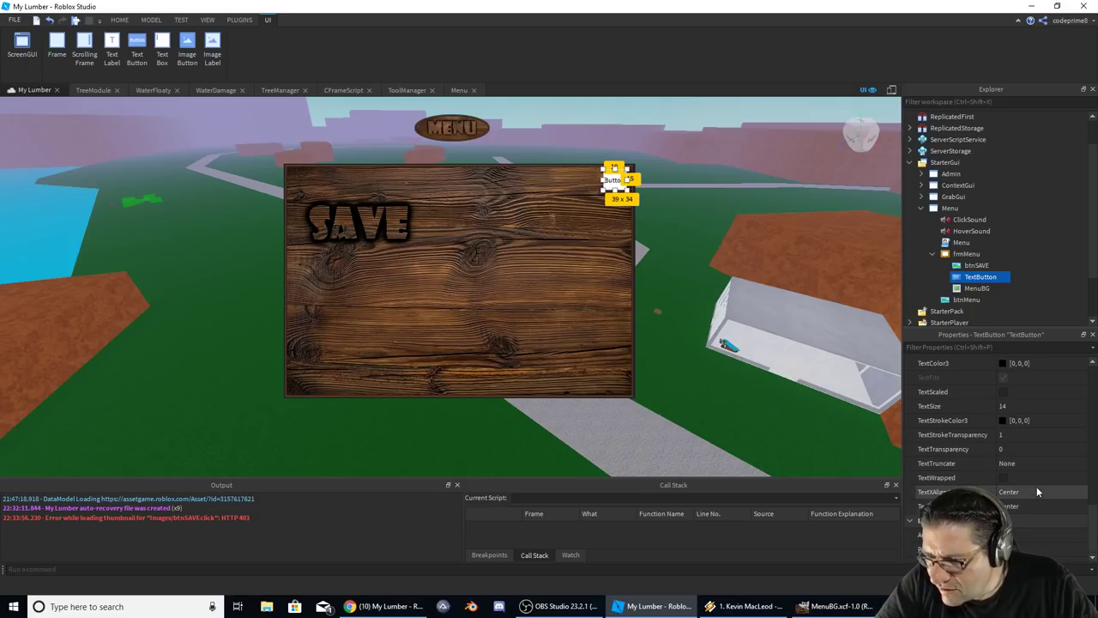
{"action": "left_click", "coordinate": [1031, 461]}
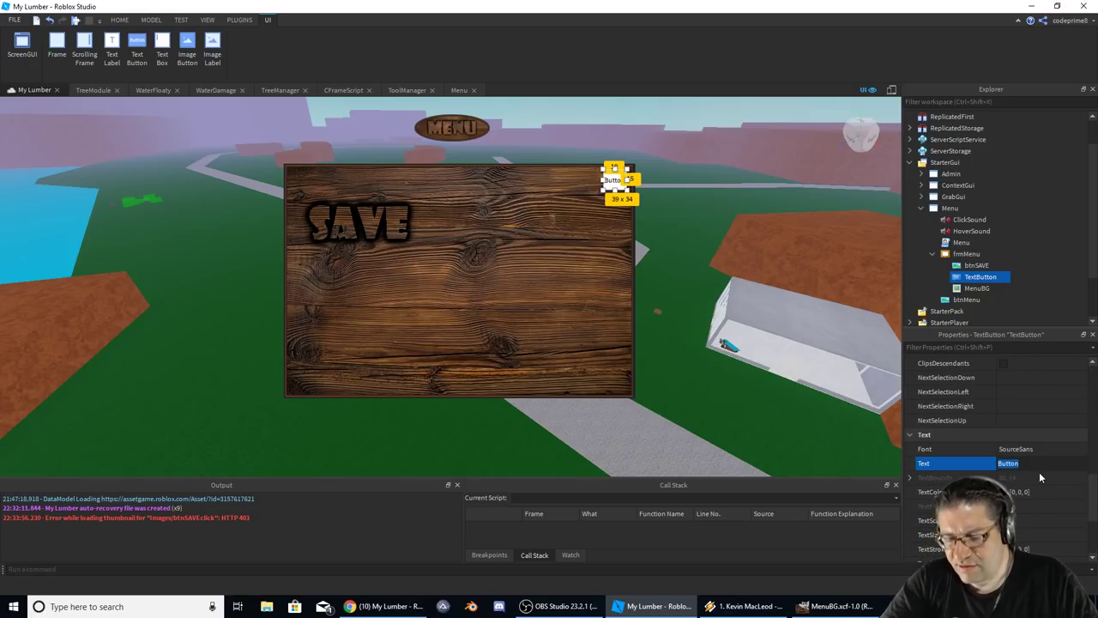
{"action": "type", "text": "X"}
{"action": "left_click", "coordinate": [1059, 449]}
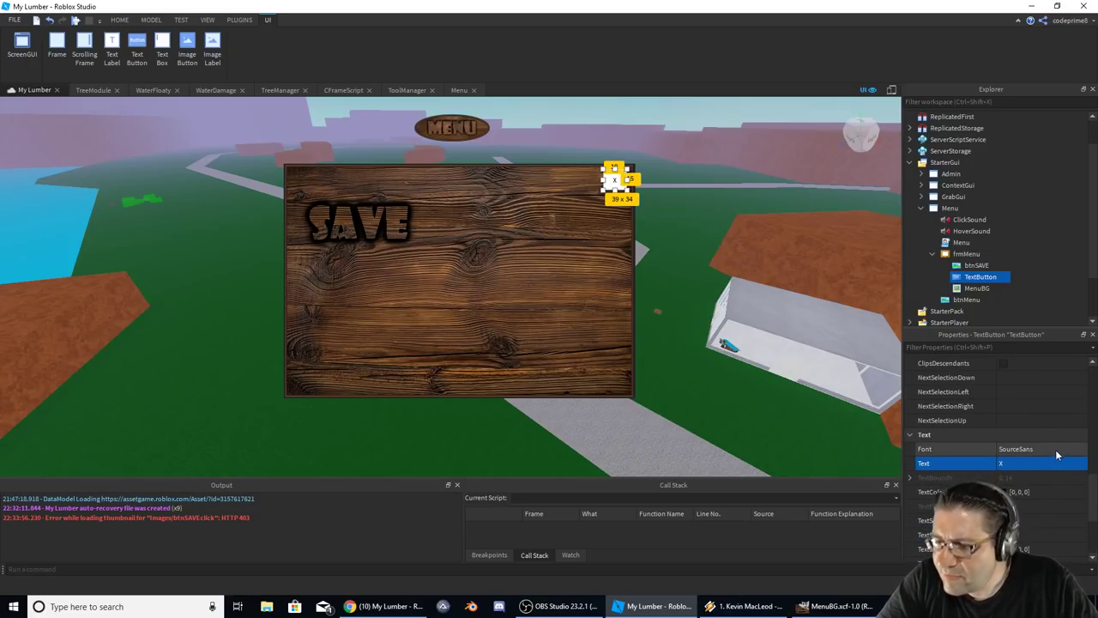
{"action": "left_click", "coordinate": [1084, 449]}
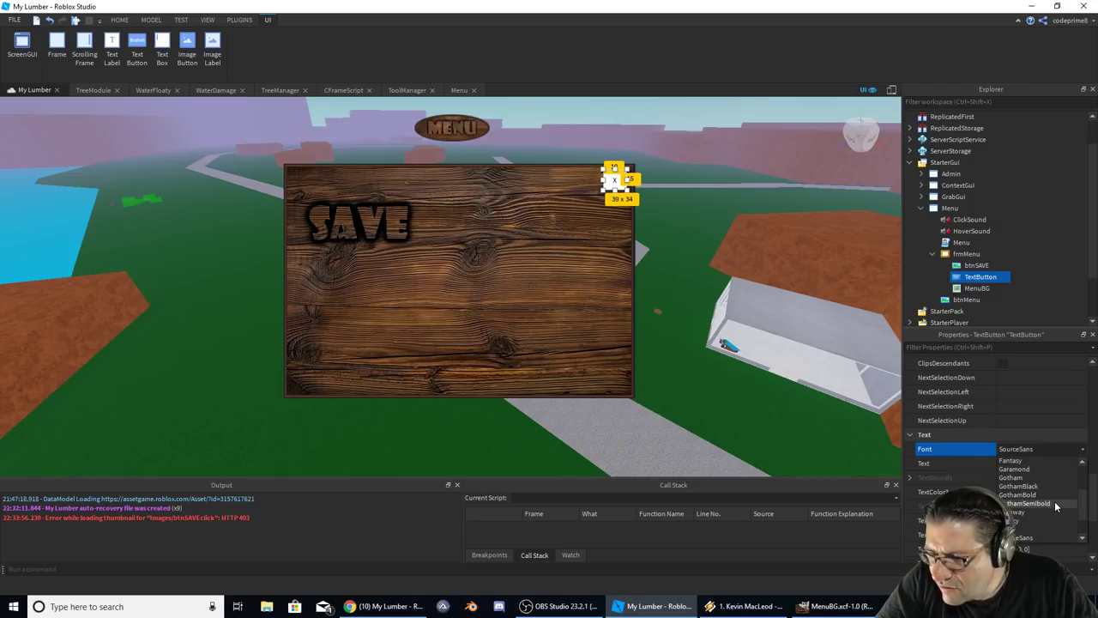
{"action": "left_click", "coordinate": [1055, 505]}
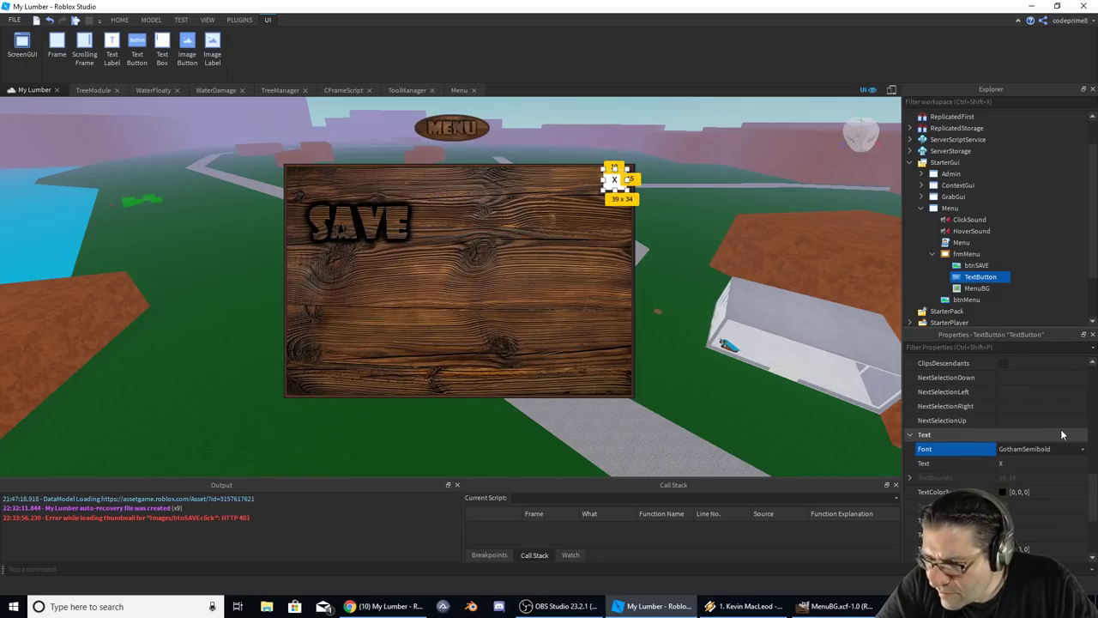
{"action": "scroll", "coordinate": [1028, 421], "scroll_direction": "up", "scroll_amount": 10}
{"action": "scroll", "coordinate": [1028, 421], "scroll_direction": "up", "scroll_amount": 5}
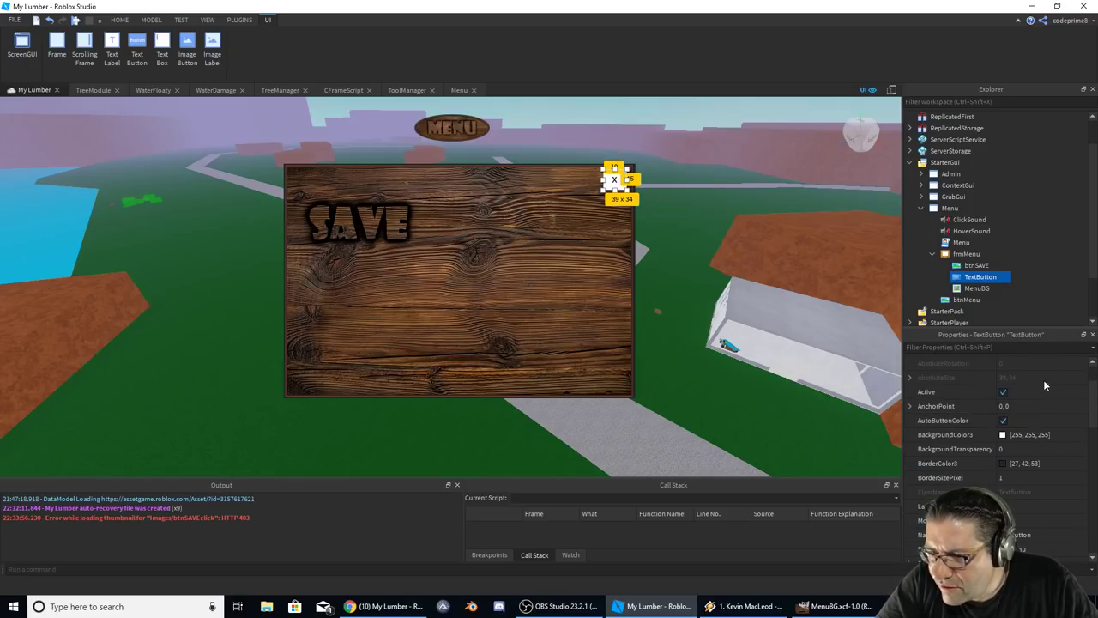
Set the close button's background colour to a dark brown.
{"action": "left_click", "coordinate": [1030, 434]}
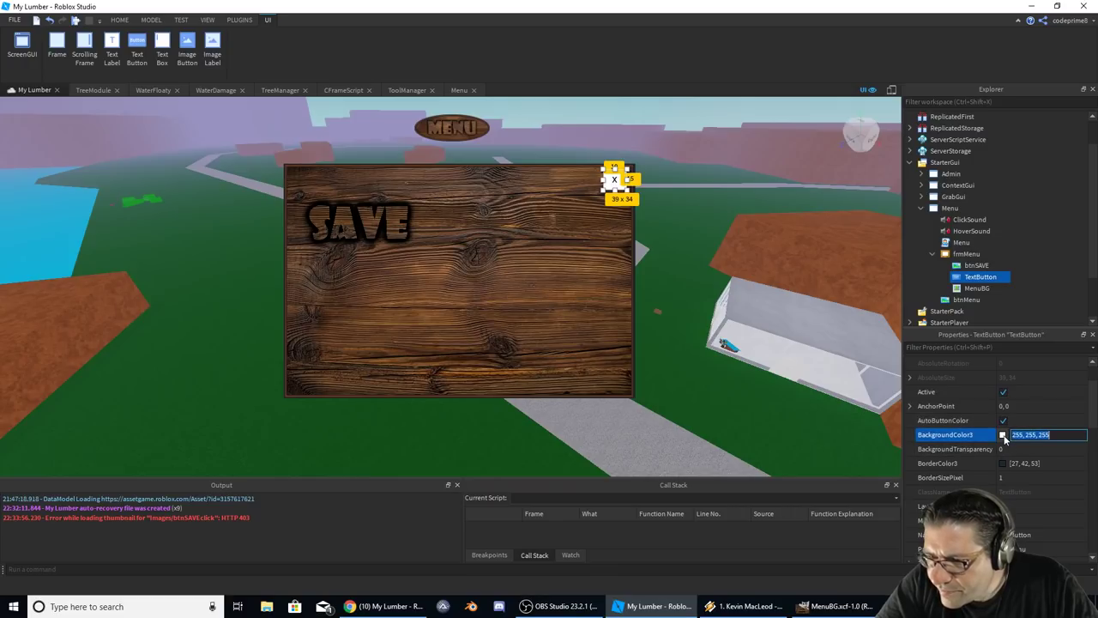
{"action": "left_click", "coordinate": [1003, 434]}
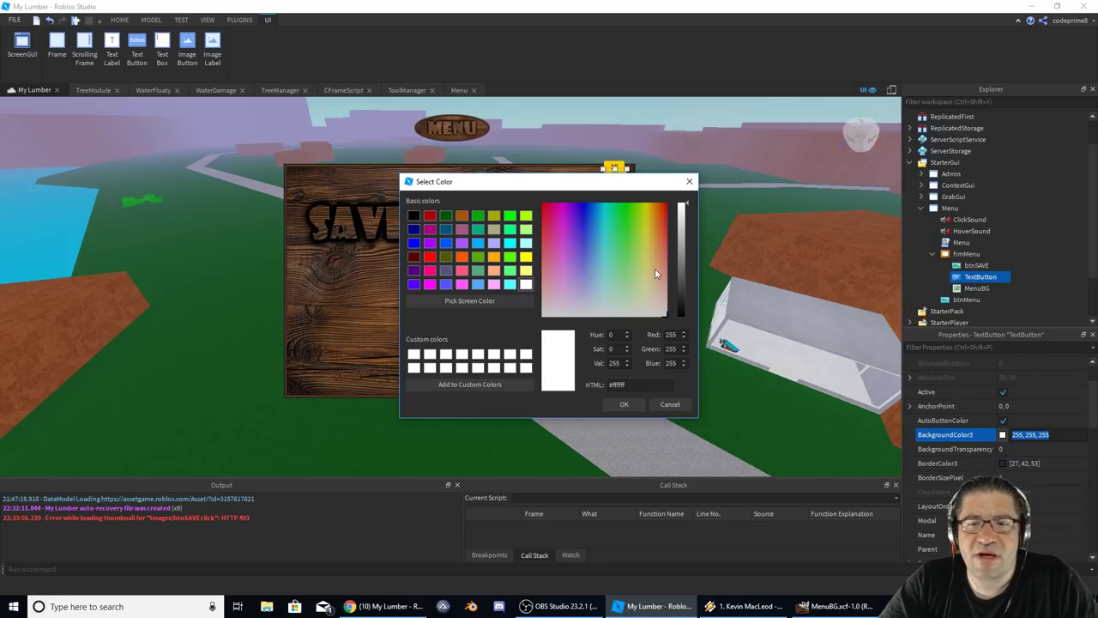
{"action": "left_click_drag", "start_coordinate": [655, 273], "coordinate": [684, 275]}
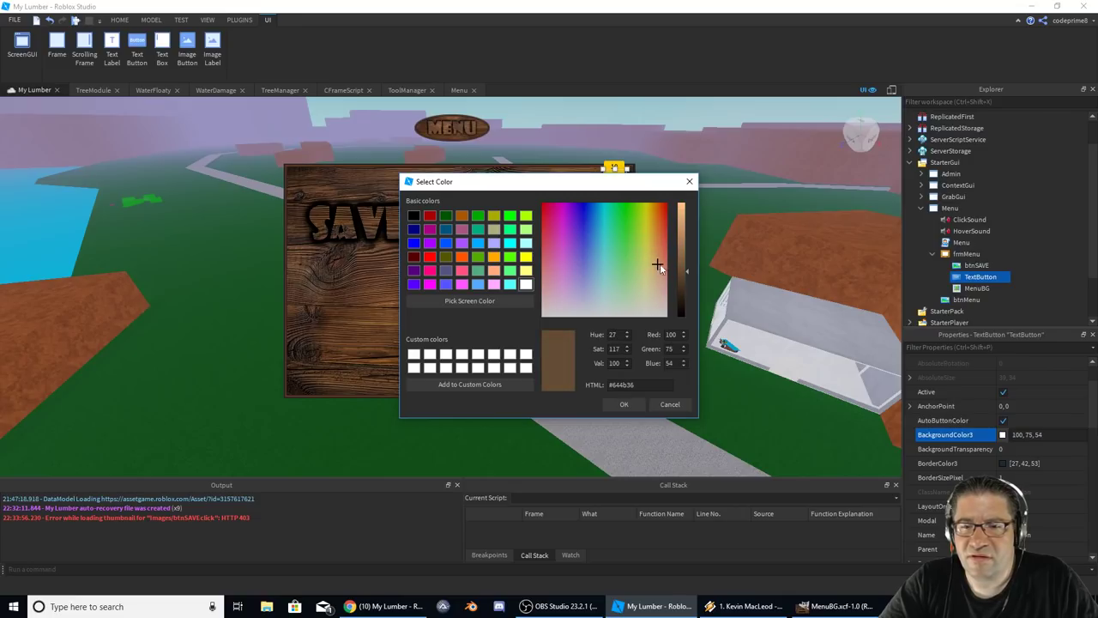
{"action": "left_click_drag", "start_coordinate": [684, 277], "coordinate": [684, 286]}
{"action": "left_click", "coordinate": [617, 406]}
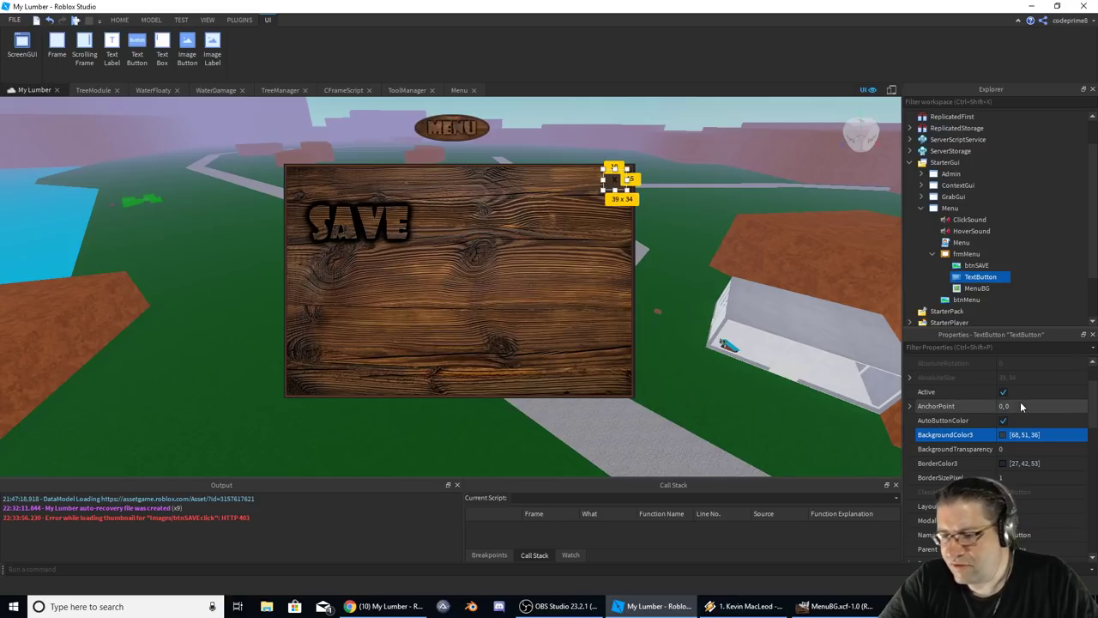
Rename the X TextButton to btnCloseMenu.
{"action": "left_click", "coordinate": [980, 277]}
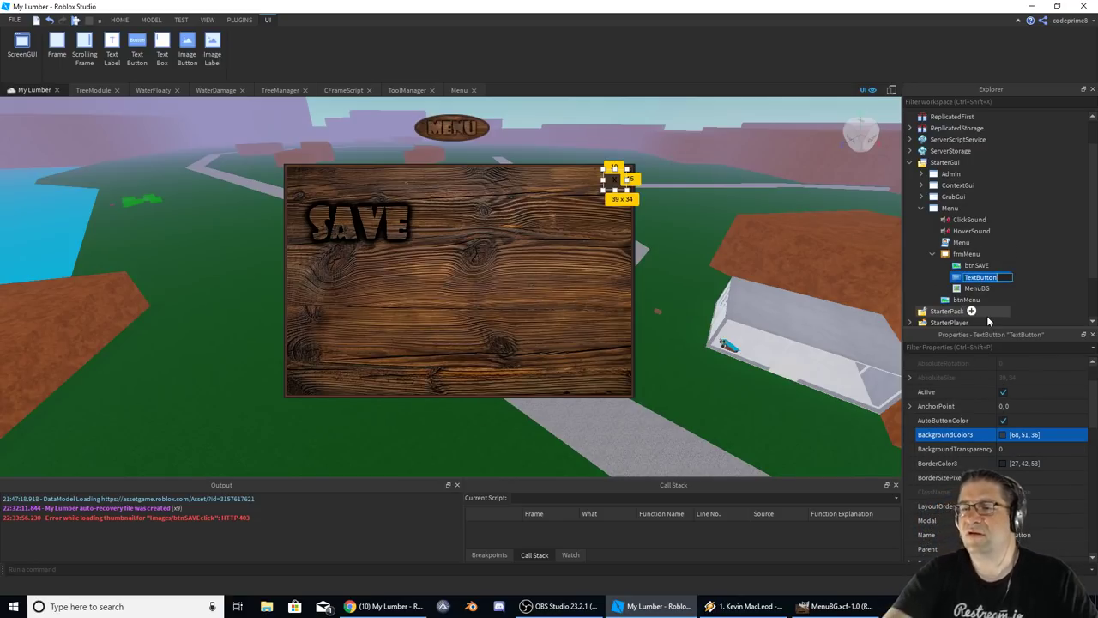
{"action": "type", "text": "btn"}
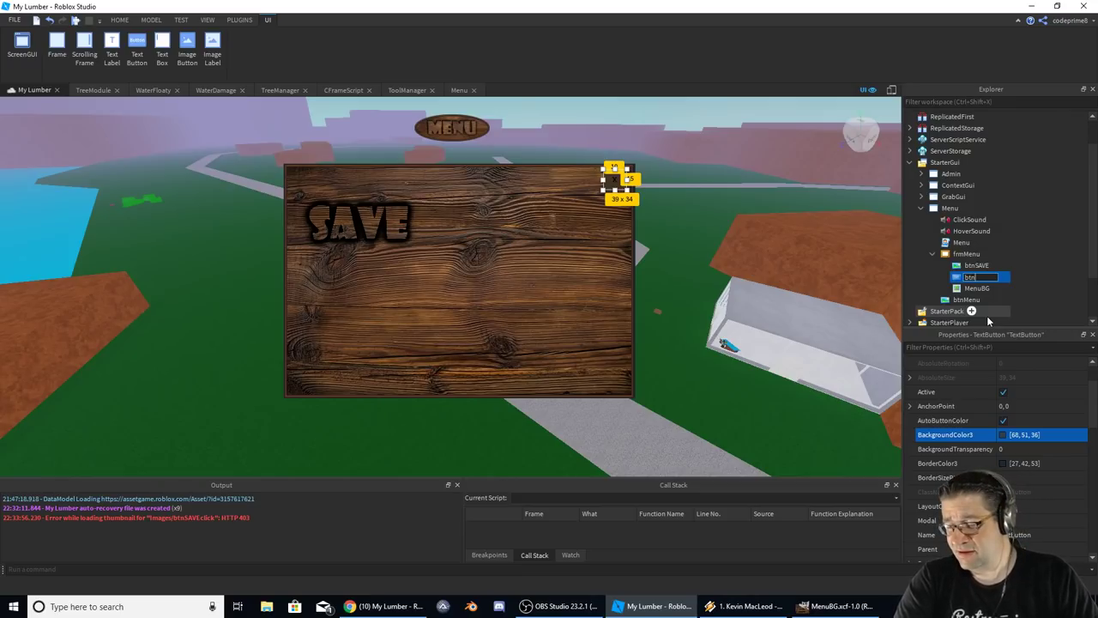
{"action": "type", "text": "CloseMenu"}
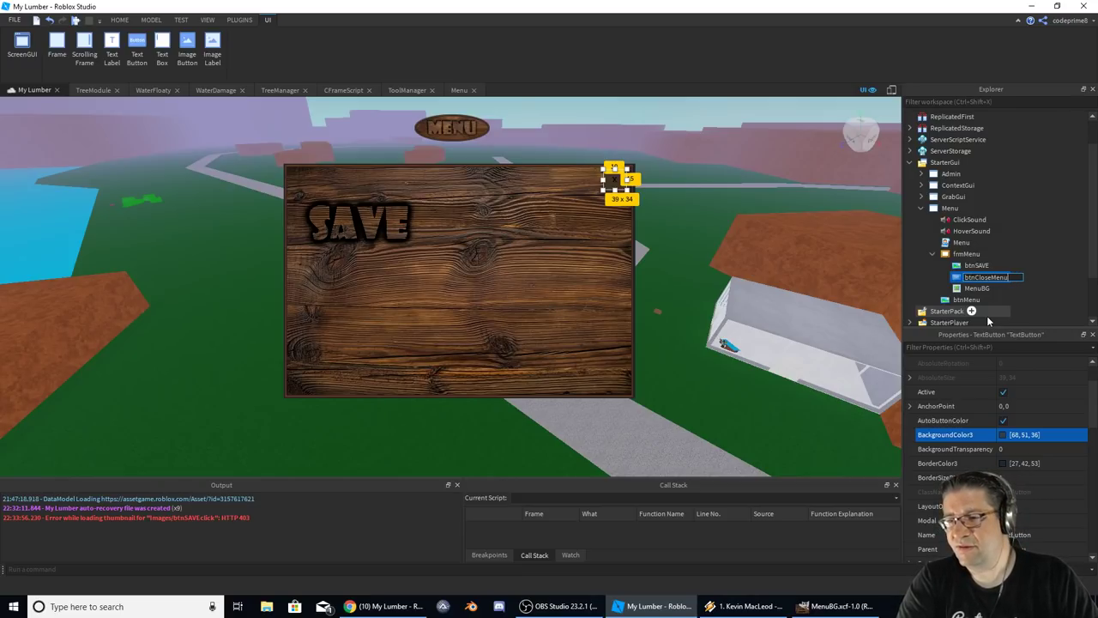
{"action": "key", "text": "Return"}
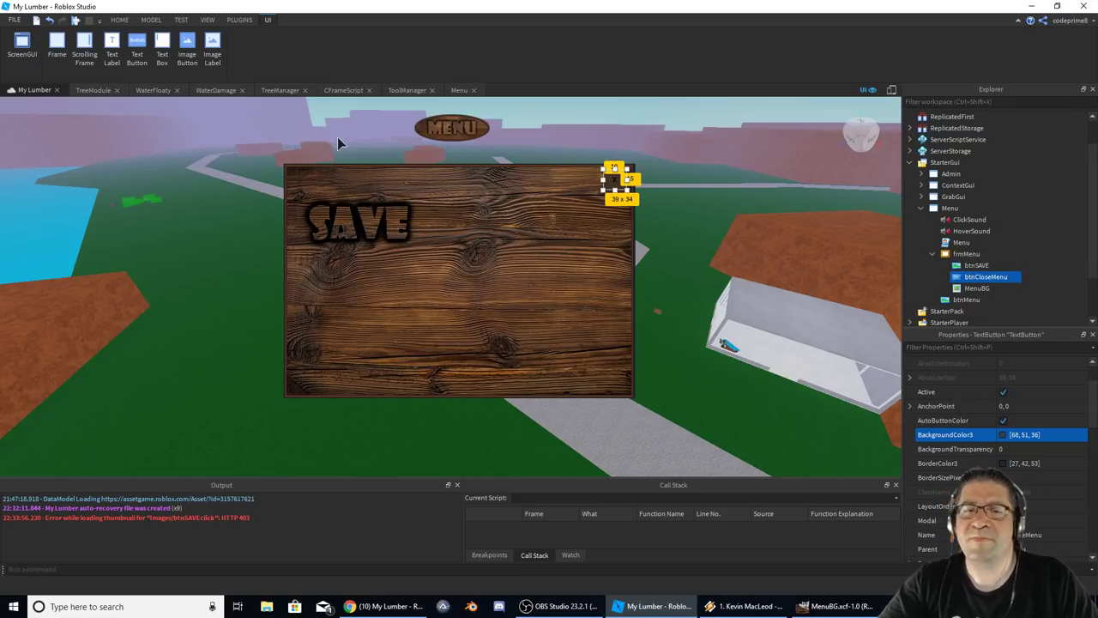
{"action": "left_click", "coordinate": [452, 127]}
Add line 2 to the Menu script: local btnCloseMenu = script.Parent.frmMenu.btnCloseMenu.
{"action": "double_click", "coordinate": [961, 243]}
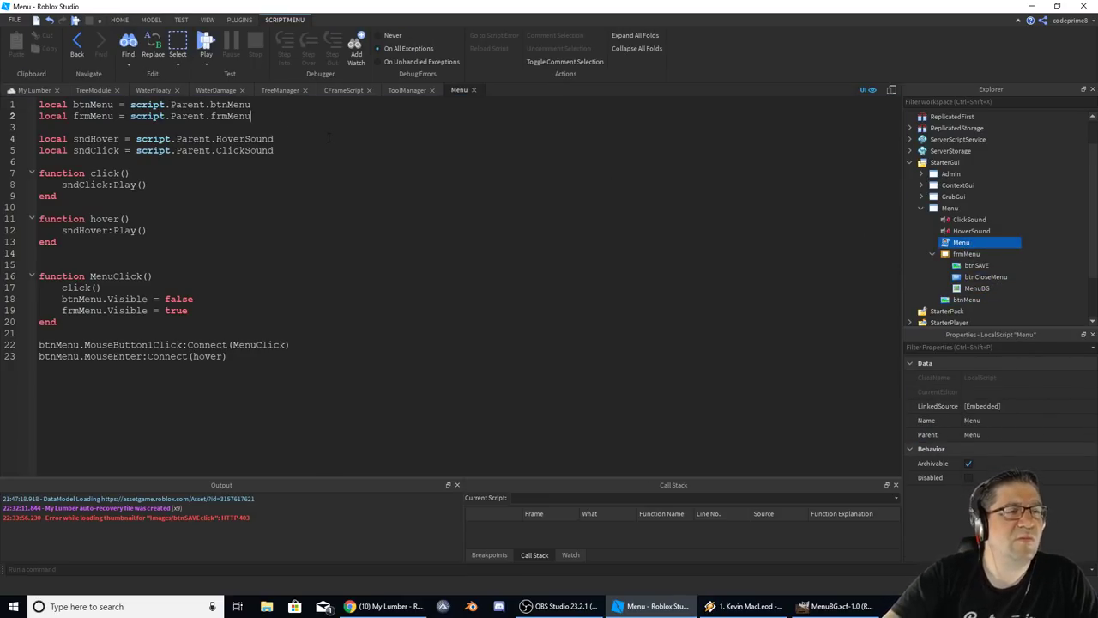
{"action": "key", "text": "Up"}
{"action": "key", "text": "End"}
{"action": "key", "text": "Return"}
{"action": "type", "text": "local b"}
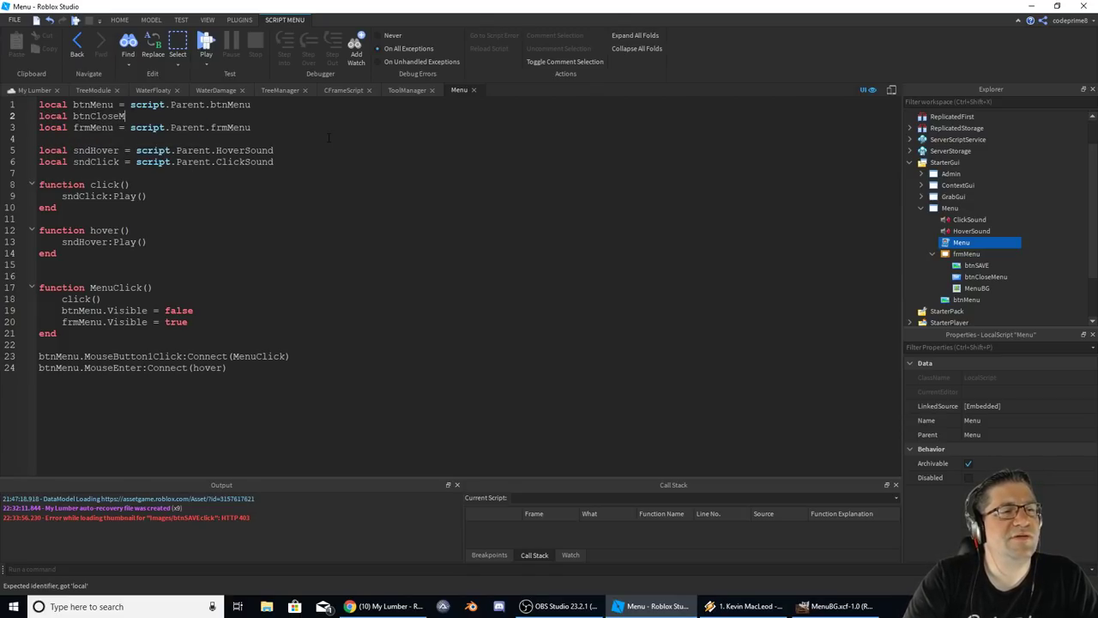
{"action": "type", "text": "tnCloseMenu = script.pa"}
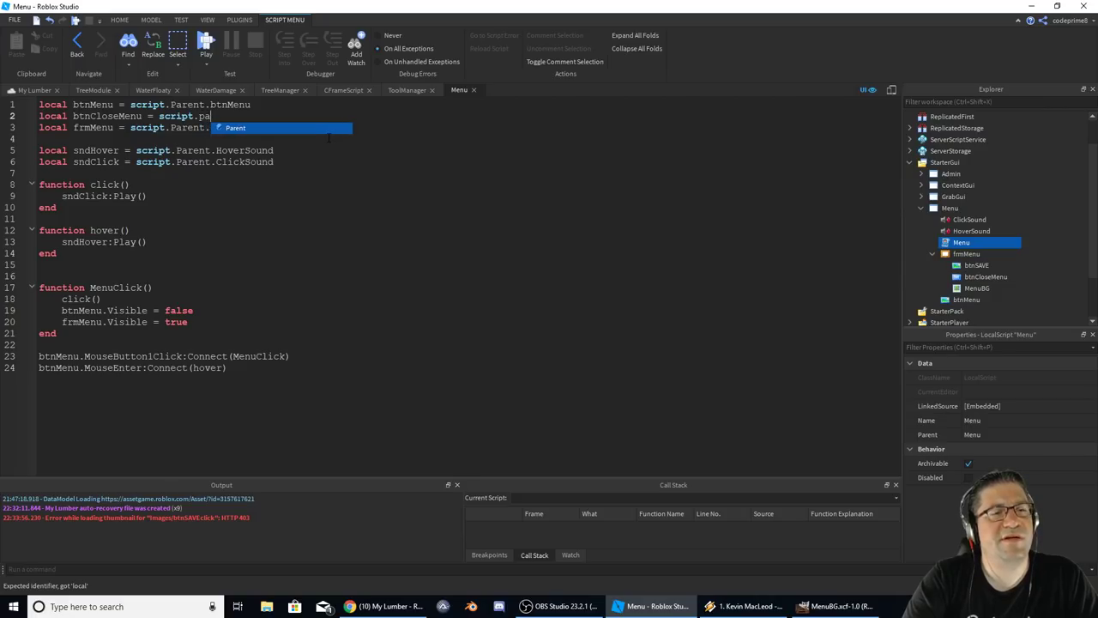
{"action": "key", "text": "Tab"}
{"action": "type", "text": "."}
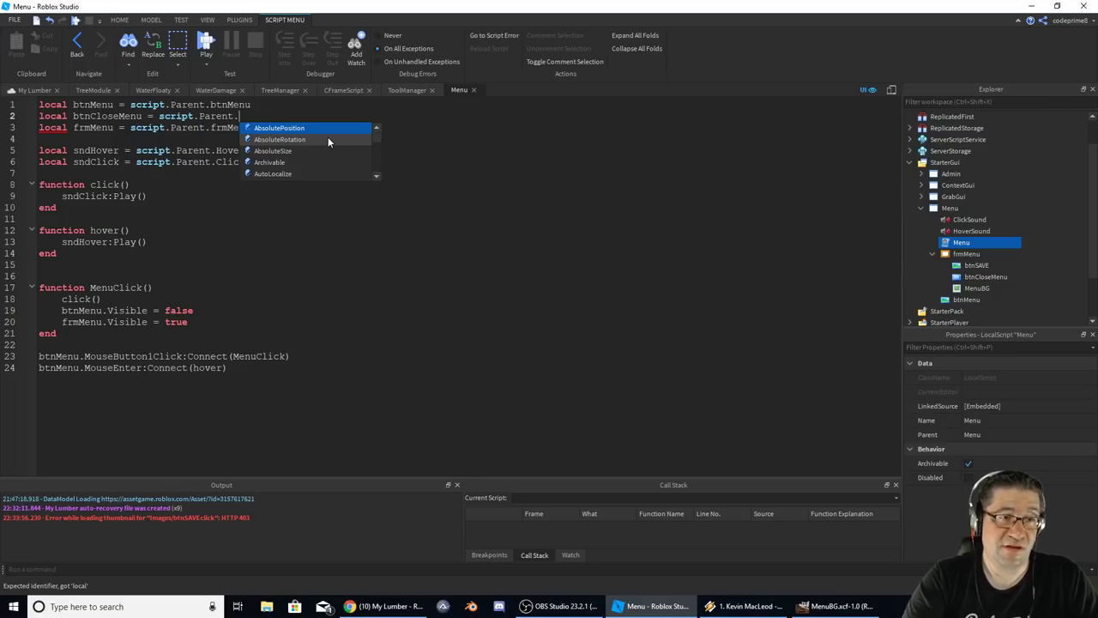
{"action": "type", "text": "btn"}
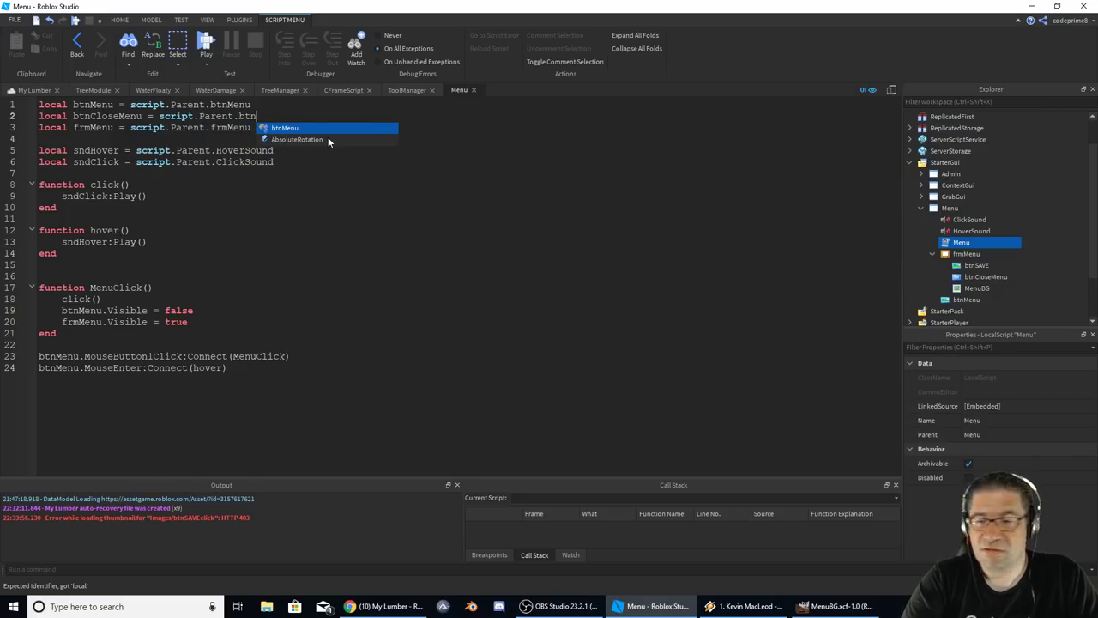
{"action": "key", "text": "BackSpace"}
{"action": "key", "text": "BackSpace"}
{"action": "key", "text": "BackSpace"}
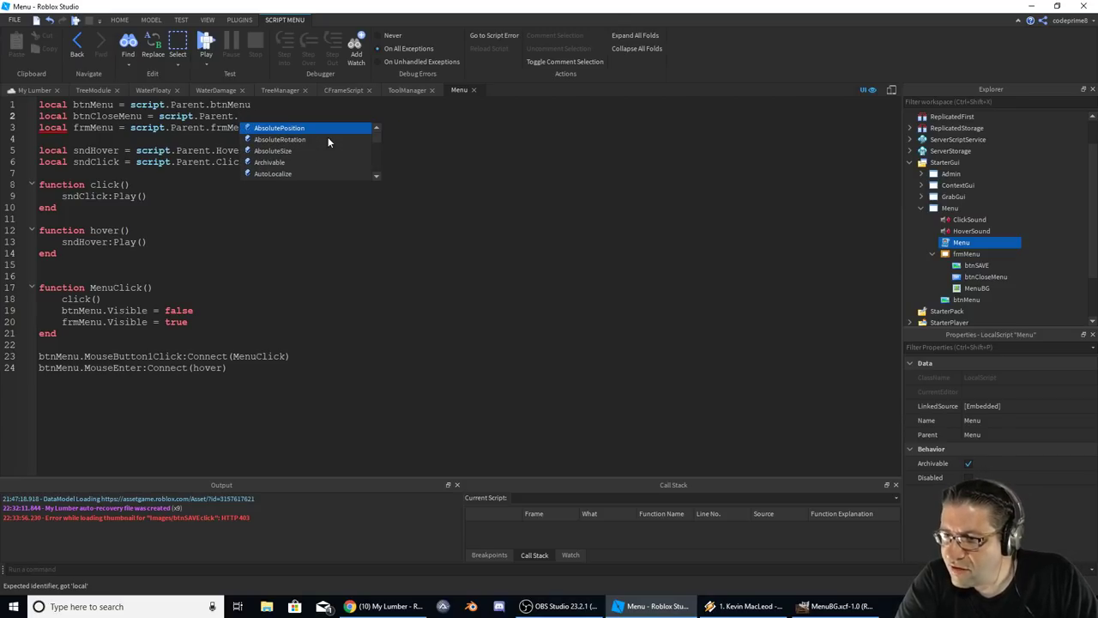
{"action": "type", "text": "fr"}
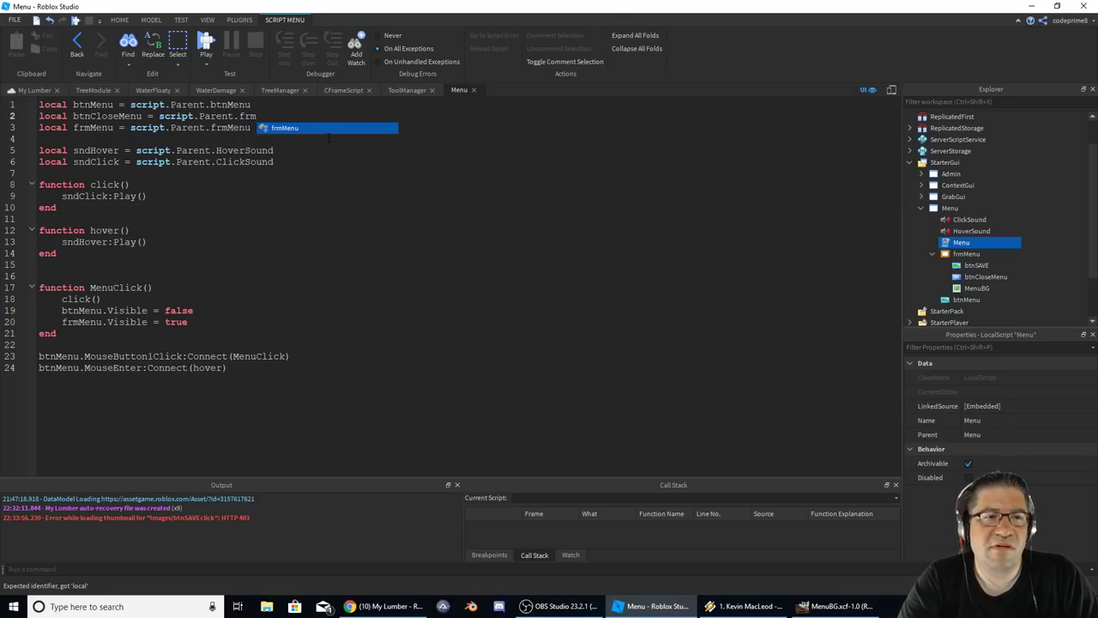
{"action": "type", "text": "m"}
{"action": "key", "text": "Tab"}
{"action": "type", "text": "."}
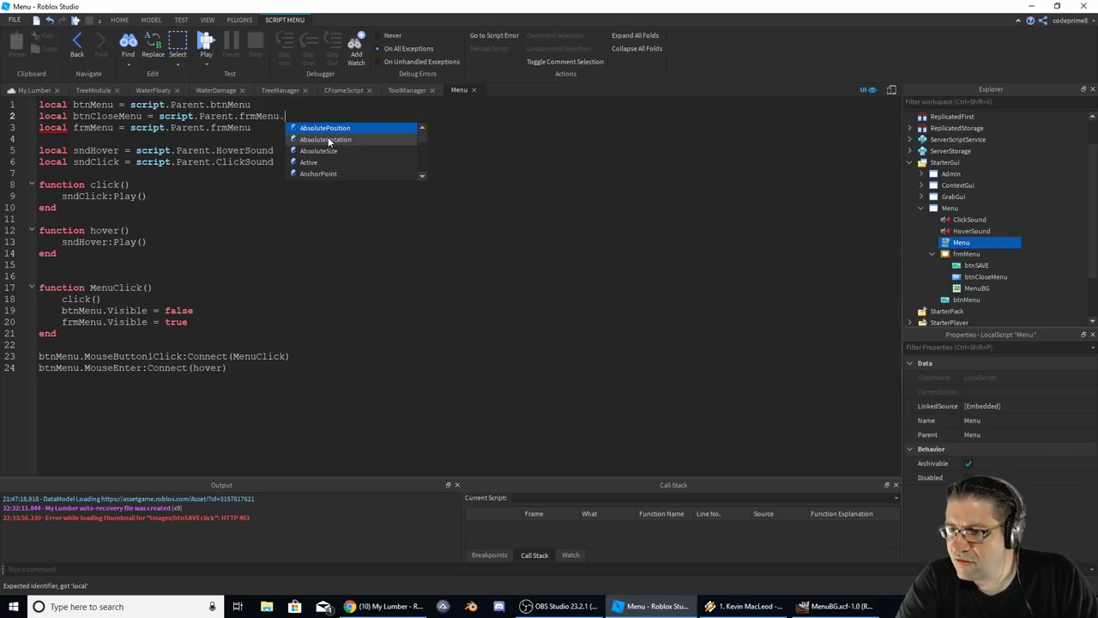
{"action": "type", "text": "btnCl"}
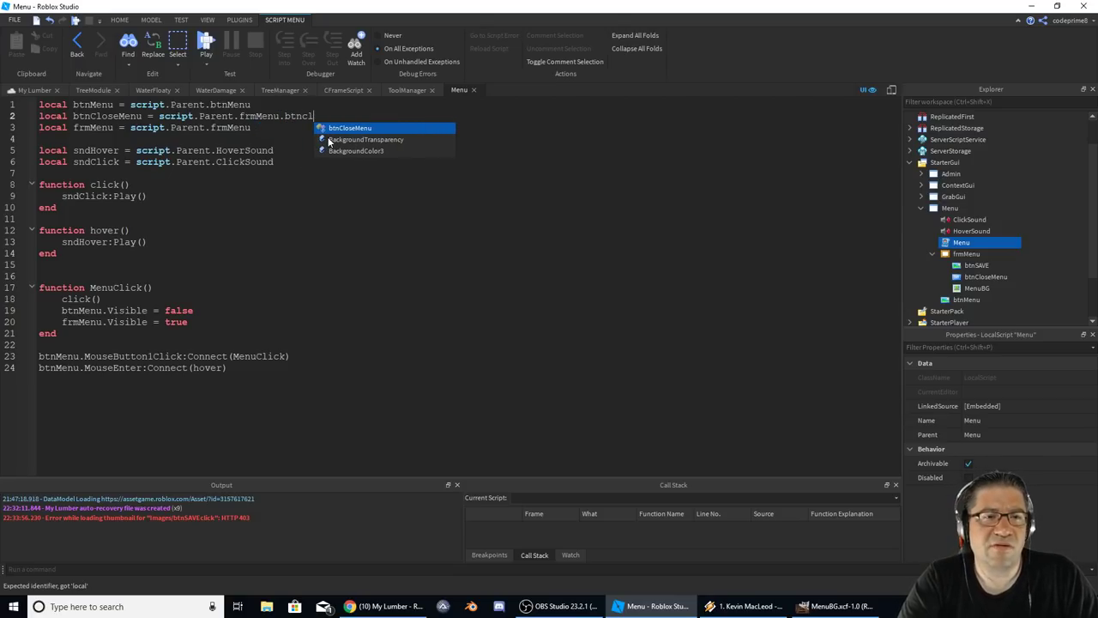
{"action": "key", "text": "Tab"}
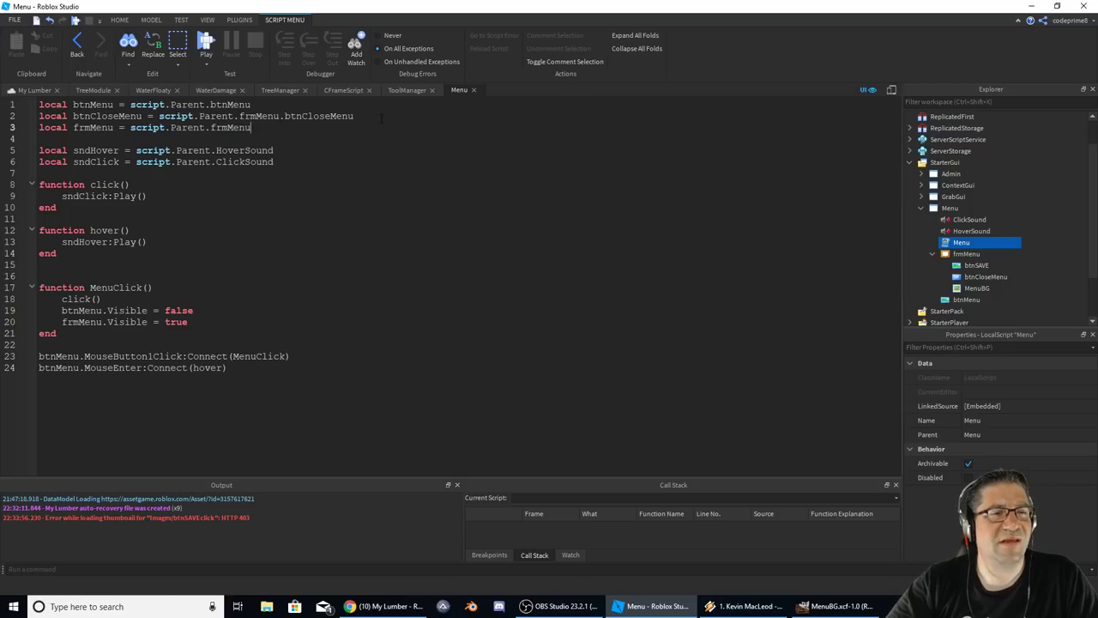
Add line 3 to the Menu script: local btnSave = script.Parent.frmMenu.btnSAVE.
{"action": "scroll", "coordinate": [451, 195], "scroll_direction": "up", "scroll_amount": 2, "text": "ctrl"}
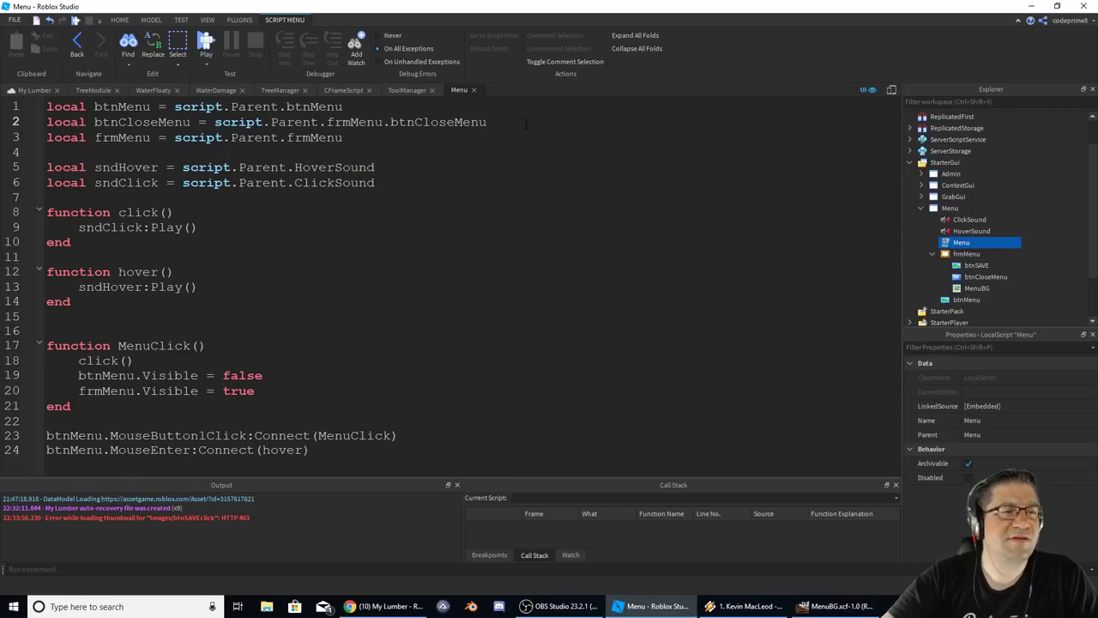
{"action": "key", "text": "Return"}
{"action": "type", "text": "local btnS"}
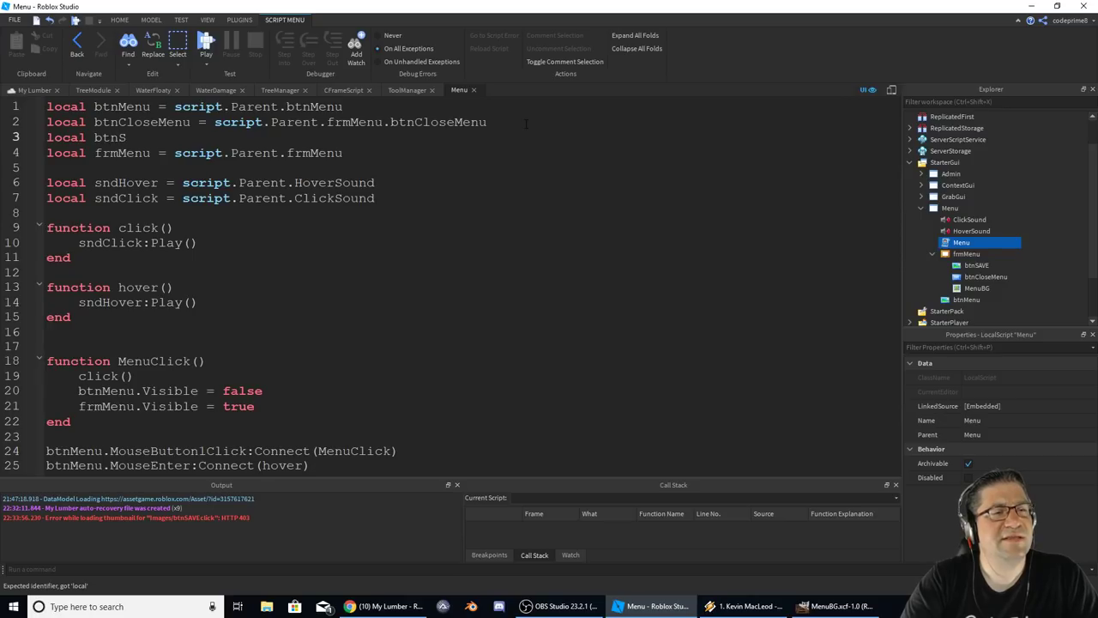
{"action": "type", "text": "ave = script.Parent."}
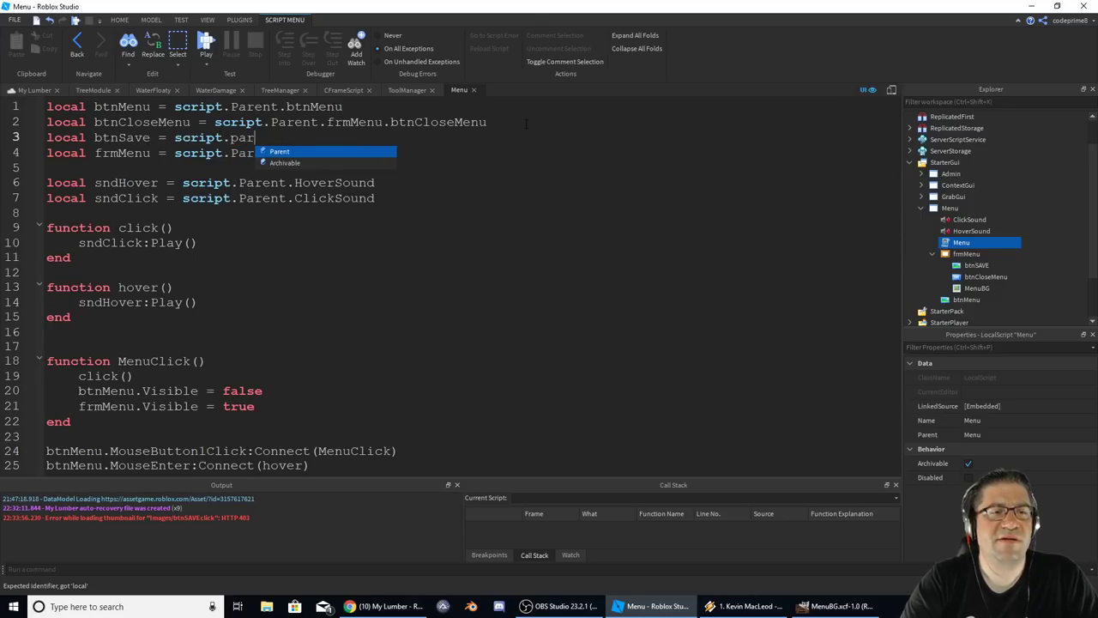
{"action": "type", "text": "frmMenu.sav"}
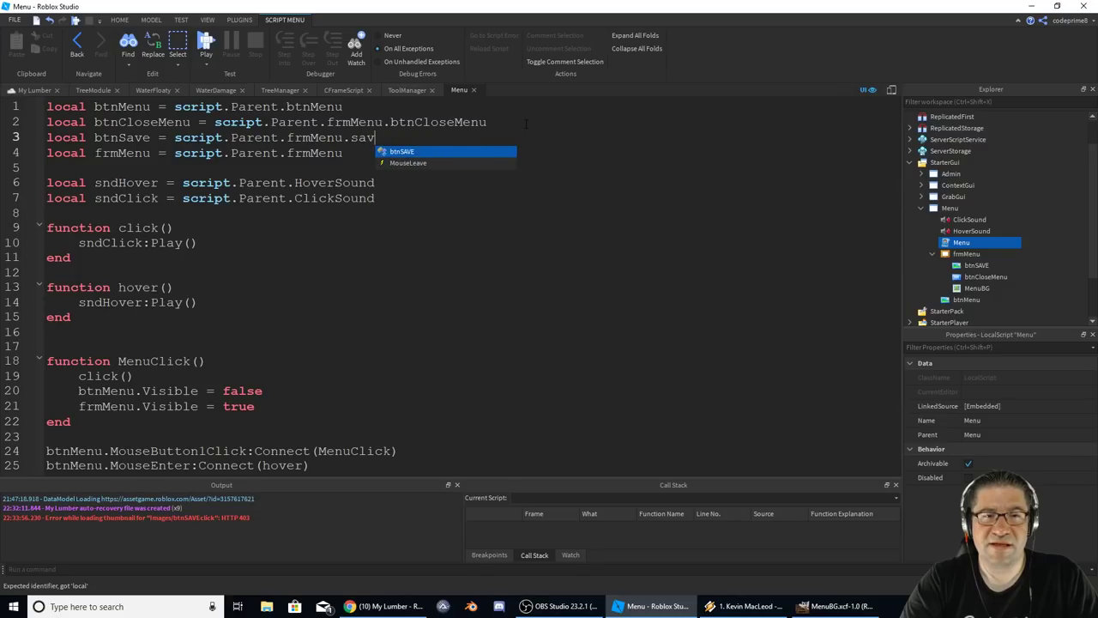
{"action": "key", "text": "Tab"}
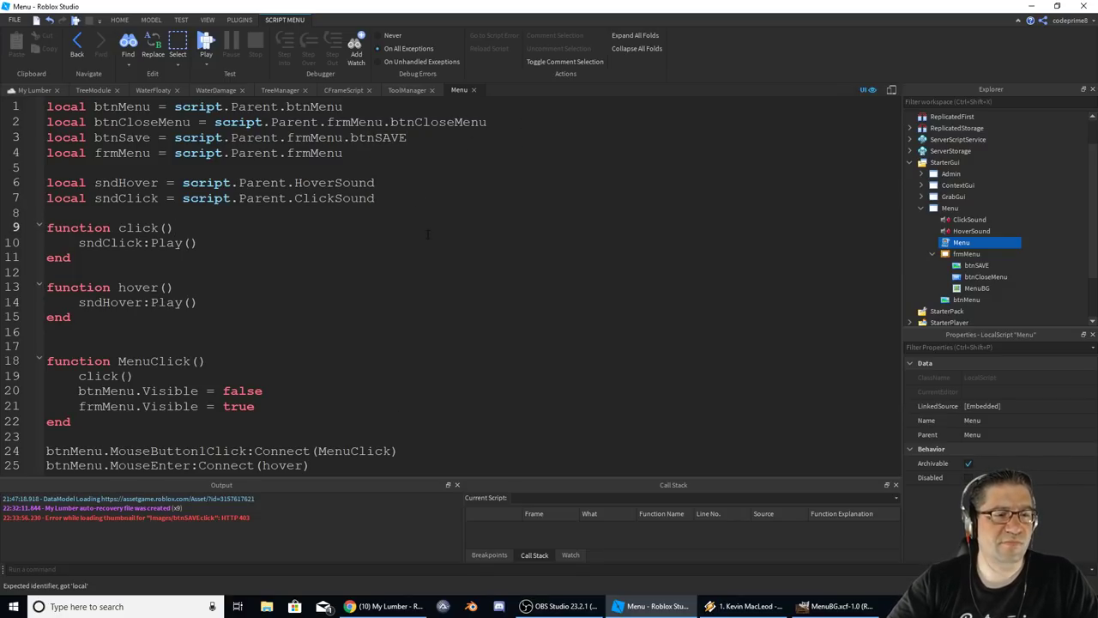
{"action": "left_click", "coordinate": [293, 300]}
{"action": "left_click", "coordinate": [319, 406]}
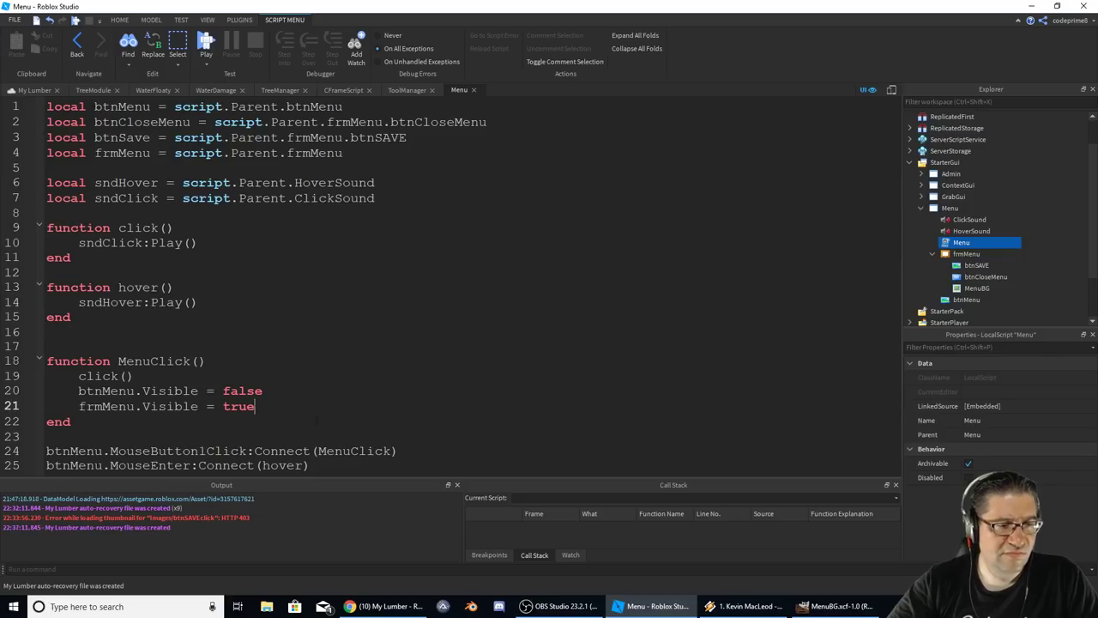
Create a CloseMenu function whose first line calls click().
{"action": "key", "text": "Return"}
{"action": "key", "text": "Return"}
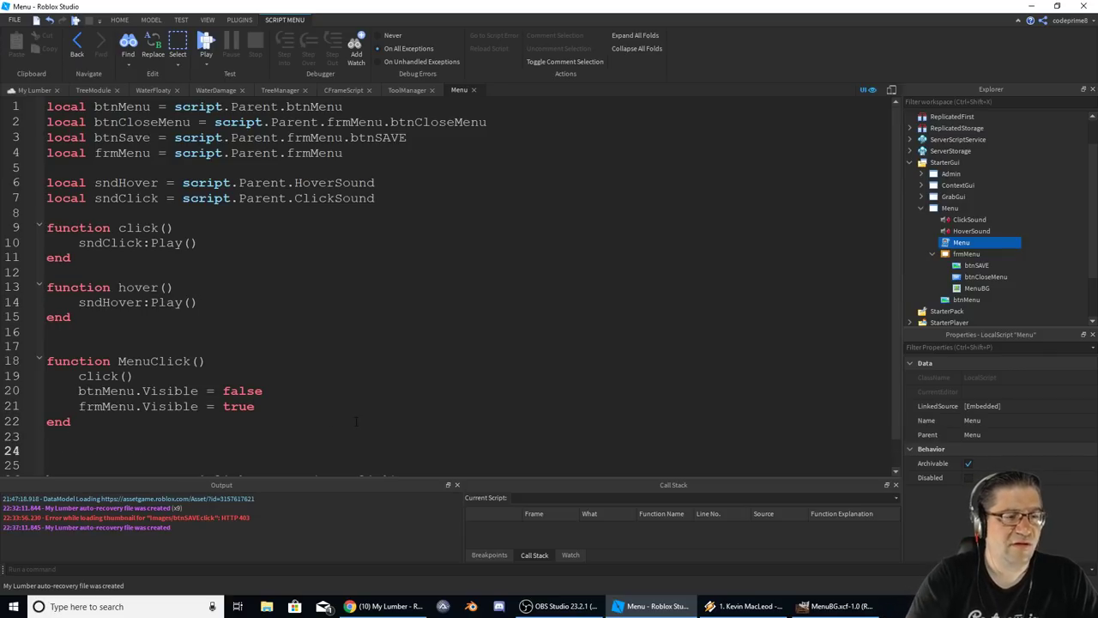
{"action": "type", "text": "function"}
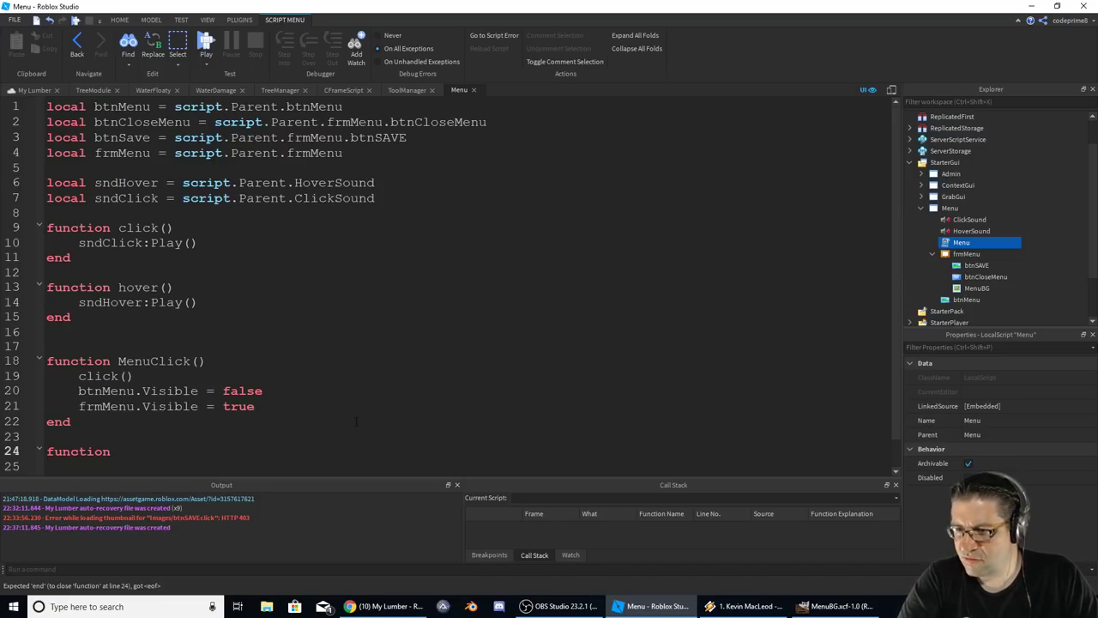
{"action": "type", "text": " Close"}
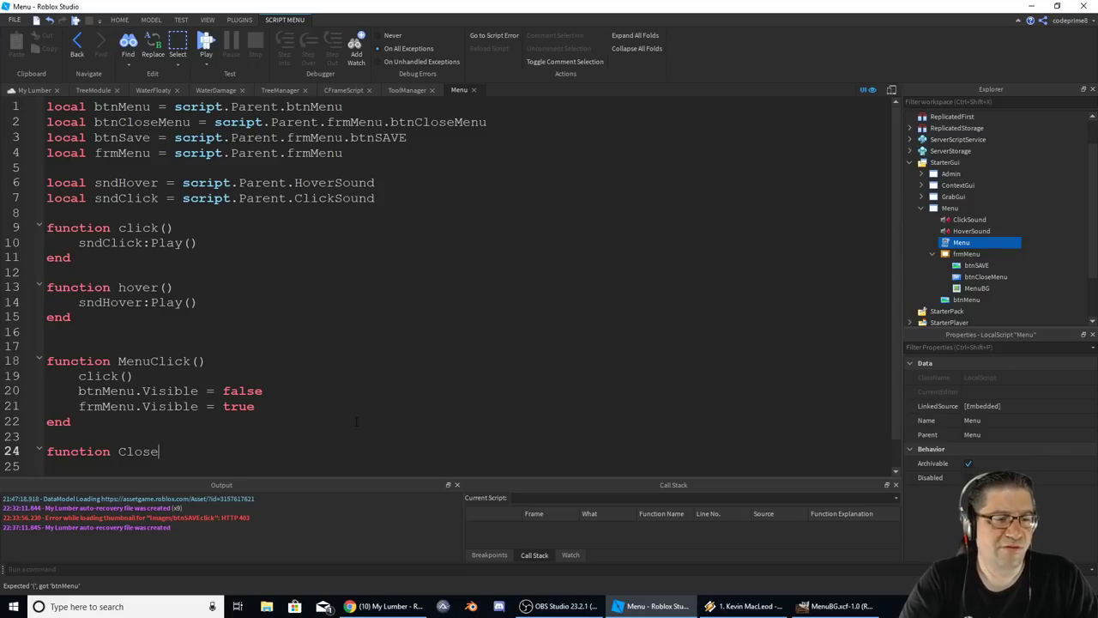
{"action": "type", "text": "Menu()"}
{"action": "key", "text": "Return"}
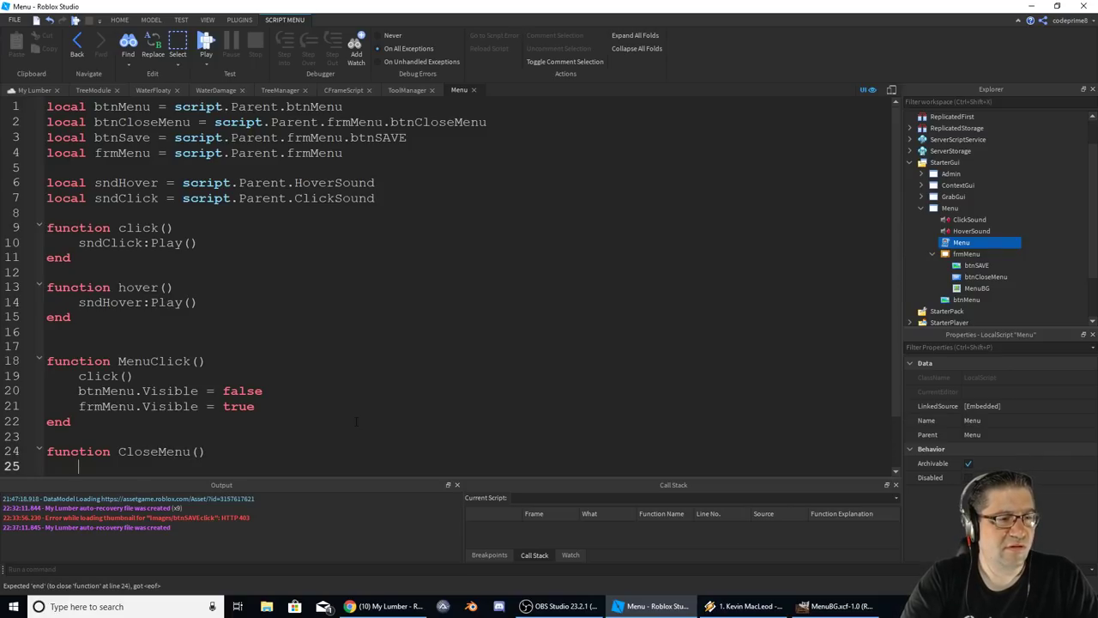
{"action": "type", "text": "snd"}
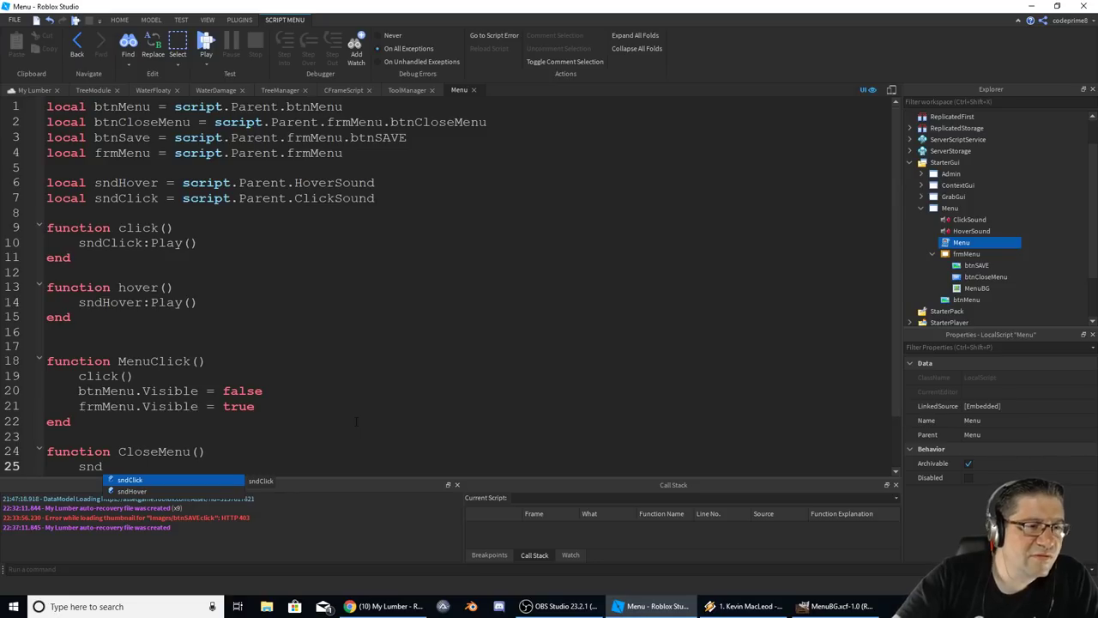
{"action": "scroll", "coordinate": [313, 370], "scroll_direction": "down", "scroll_amount": 2}
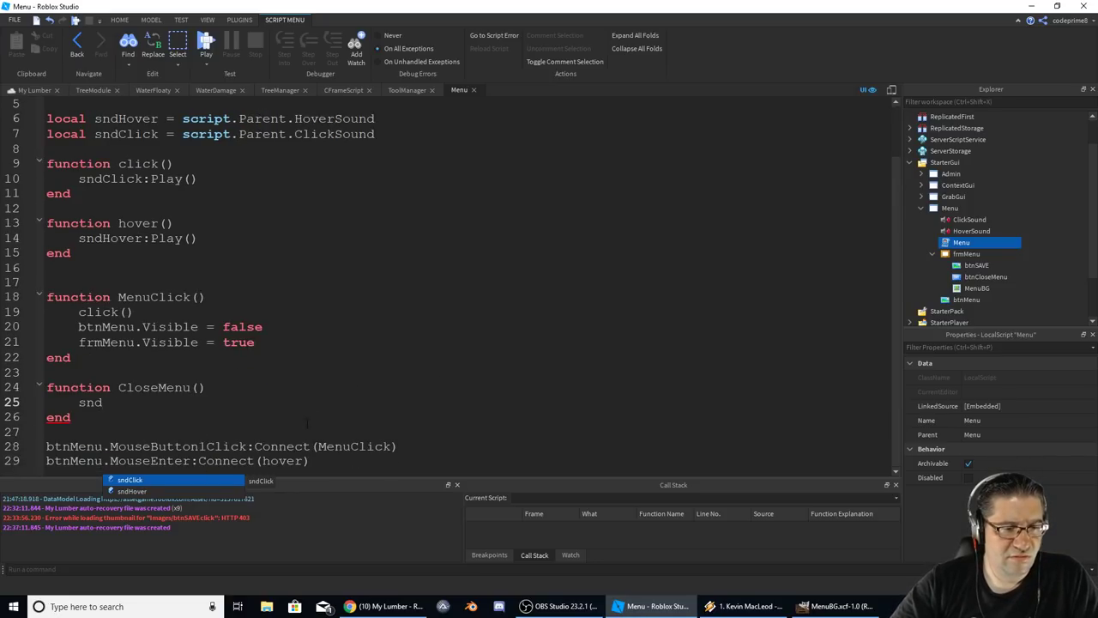
{"action": "left_click", "coordinate": [231, 436]}
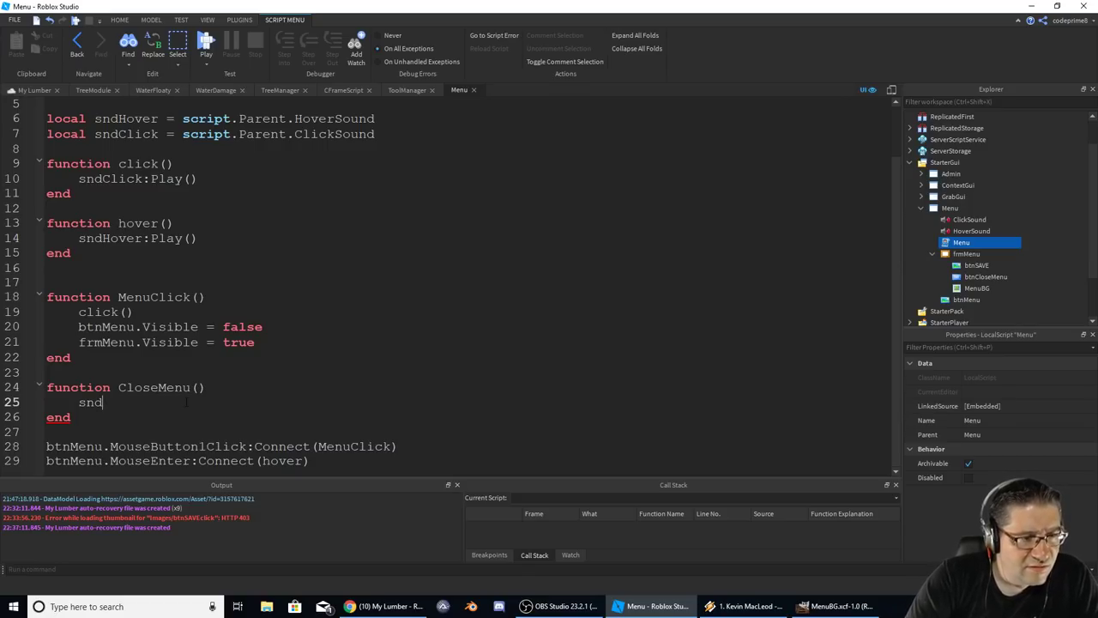
{"action": "type", "text": "li"}
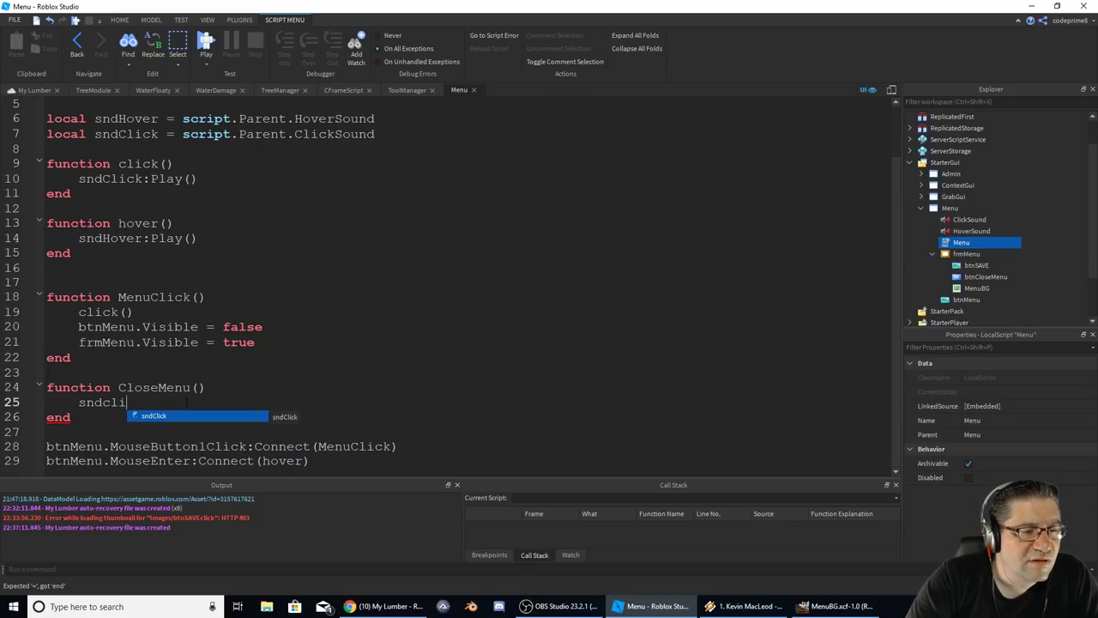
{"action": "type", "text": "ck:pl"}
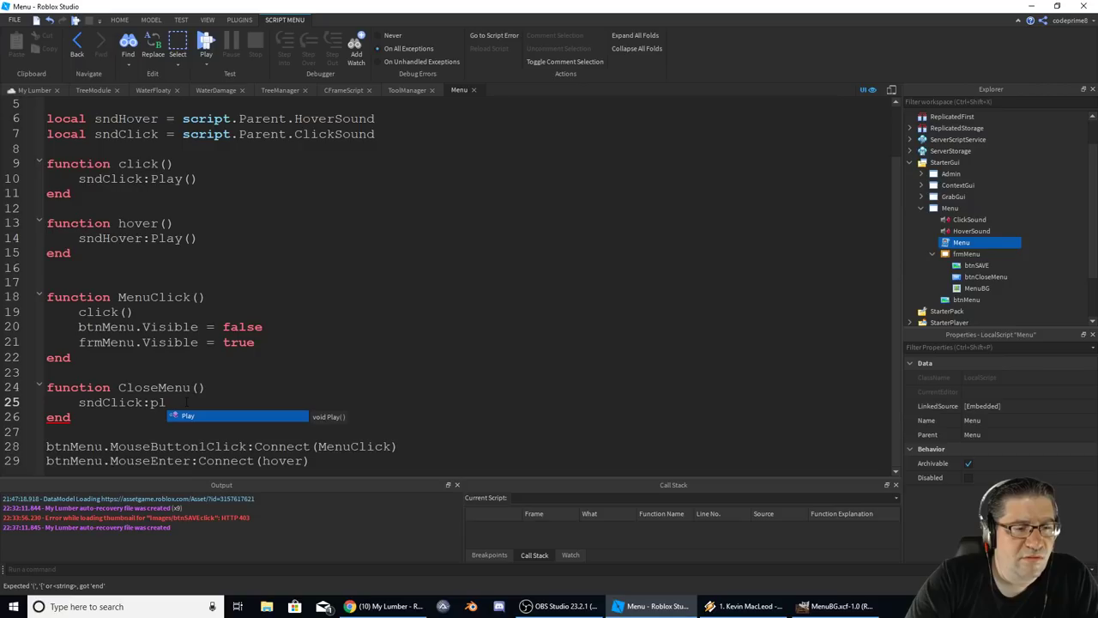
{"action": "key", "text": "BackSpace"}
{"action": "key", "text": "BackSpace"}
{"action": "key", "text": "BackSpace"}
{"action": "key", "text": "BackSpace"}
{"action": "key", "text": "BackSpace"}
{"action": "key", "text": "BackSpace"}
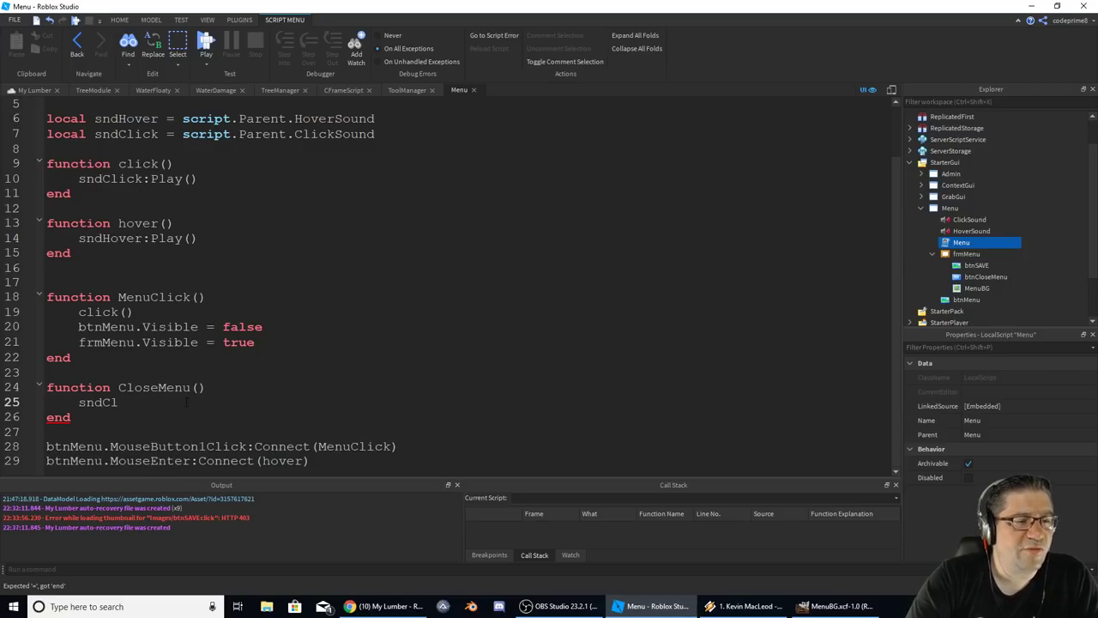
{"action": "key", "text": "BackSpace"}
{"action": "key", "text": "BackSpace"}
{"action": "type", "text": "click()"}
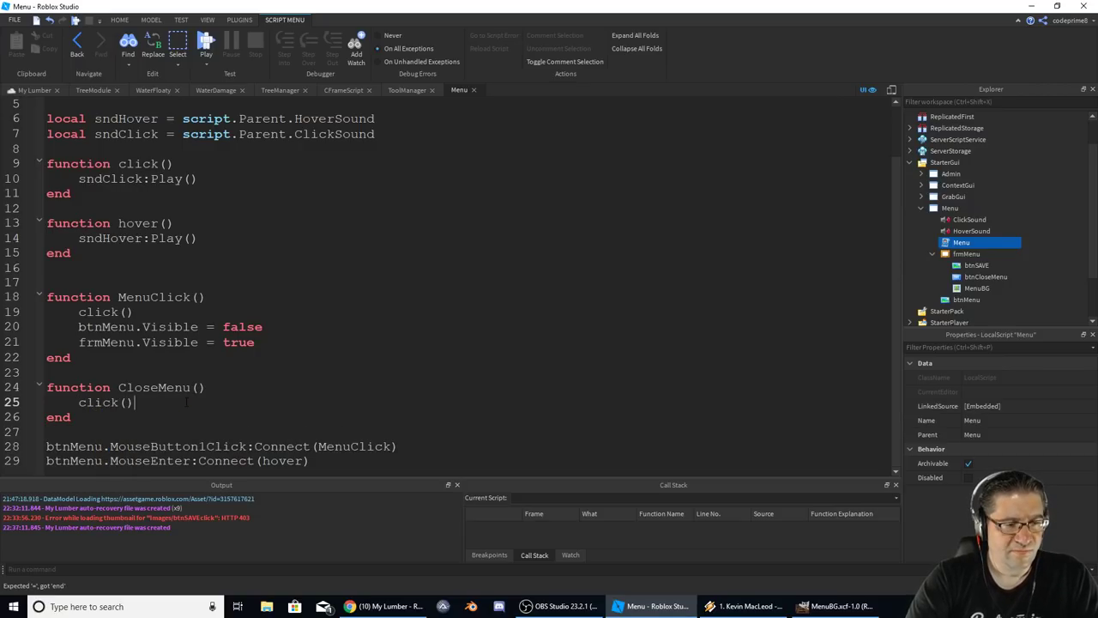
Inside CloseMenu, set btnMenu.Visible = true and frmMenu.Visible = false.
{"action": "key", "text": "Return"}
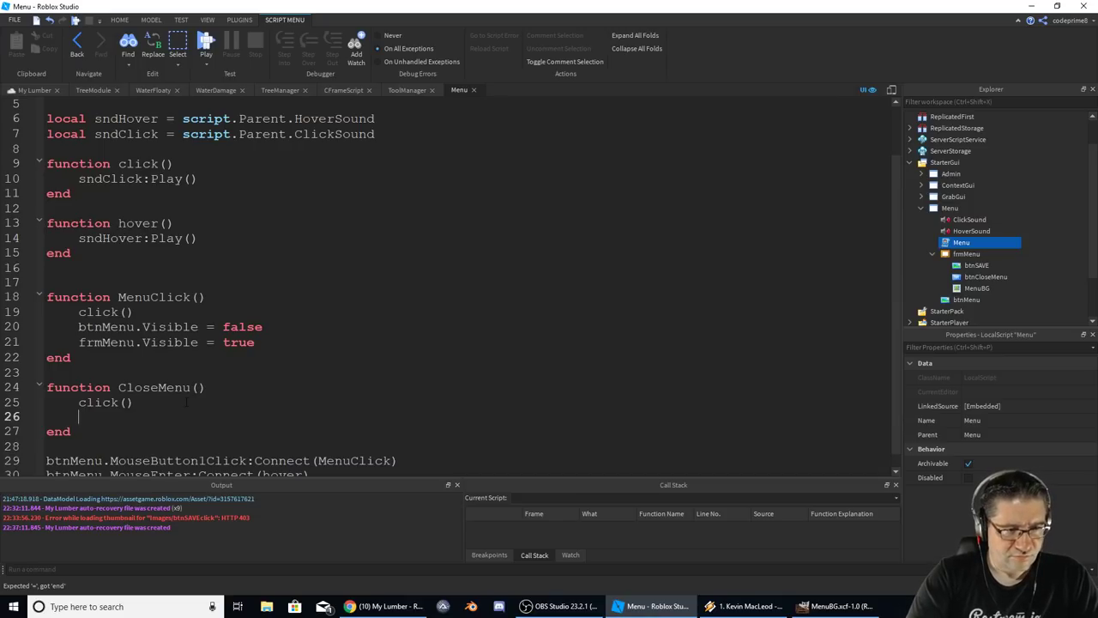
{"action": "type", "text": "btn.m"}
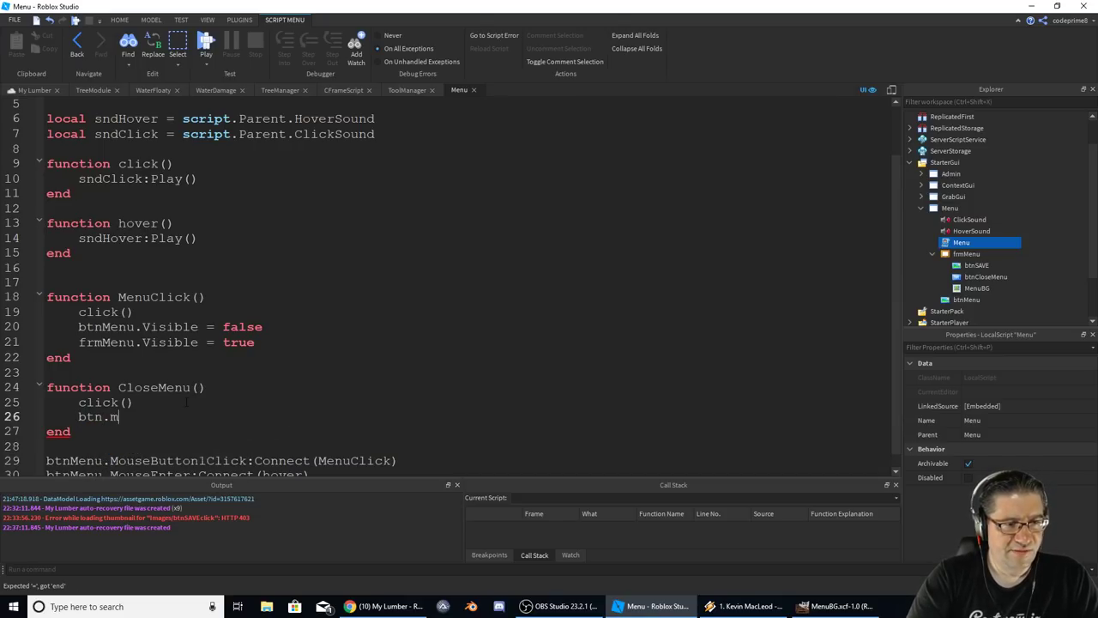
{"action": "type", "text": "e"}
{"action": "key", "text": "BackSpace"}
{"action": "key", "text": "BackSpace"}
{"action": "key", "text": "BackSpace"}
{"action": "type", "text": "Menu.Vis"}
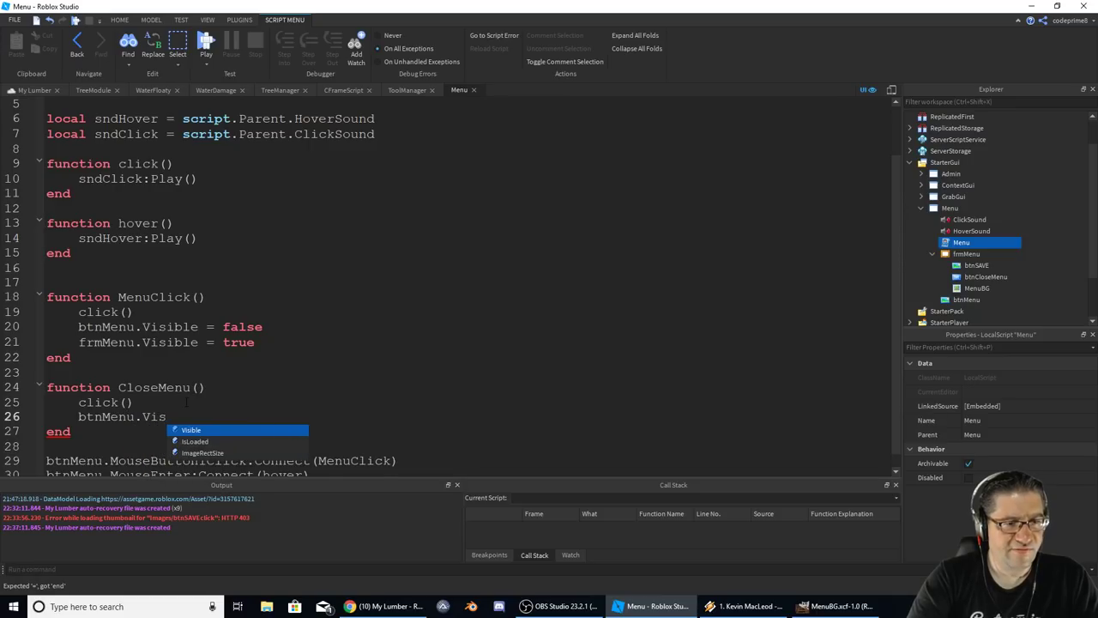
{"action": "key", "text": "Tab"}
{"action": "type", "text": "= true"}
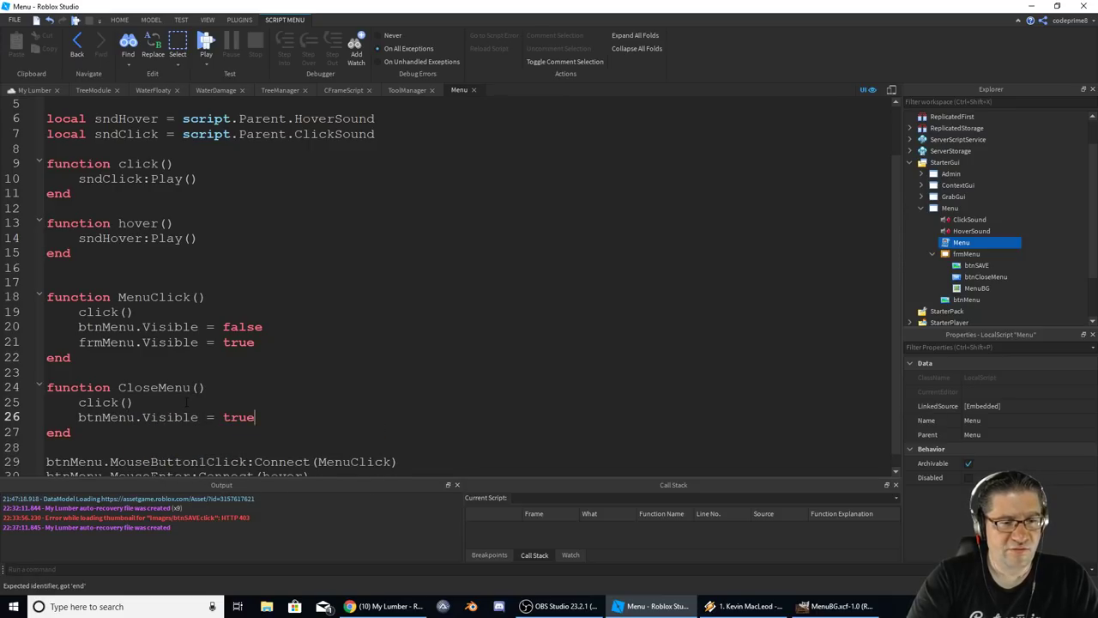
{"action": "key", "text": "Return"}
{"action": "type", "text": "btn"}
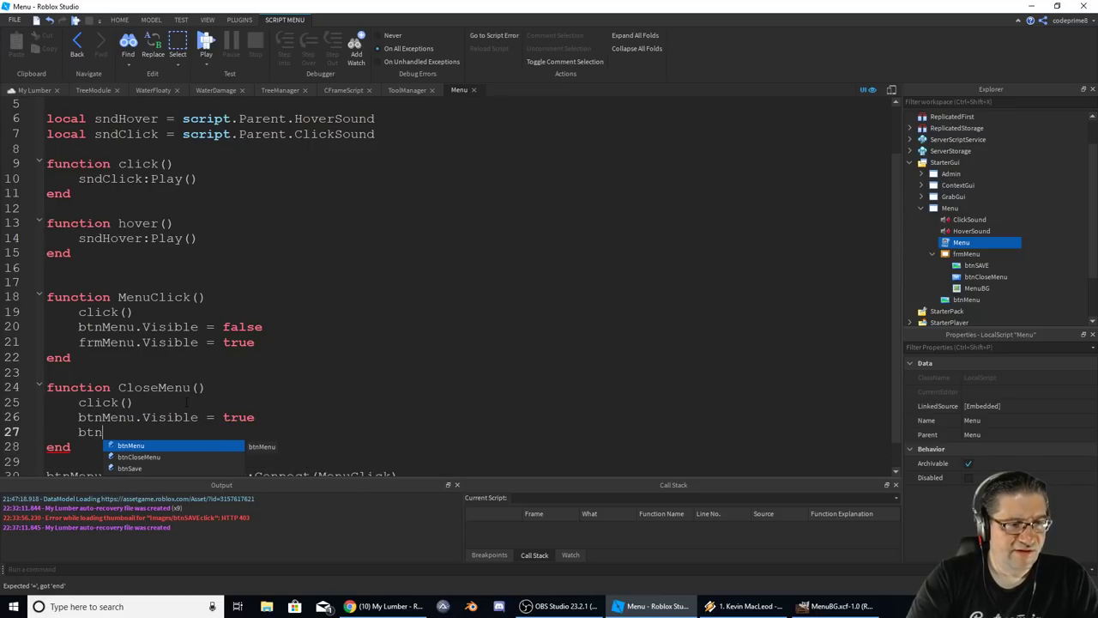
{"action": "key", "text": "BackSpace"}
{"action": "key", "text": "BackSpace"}
{"action": "key", "text": "BackSpace"}
{"action": "type", "text": "frmMen"}
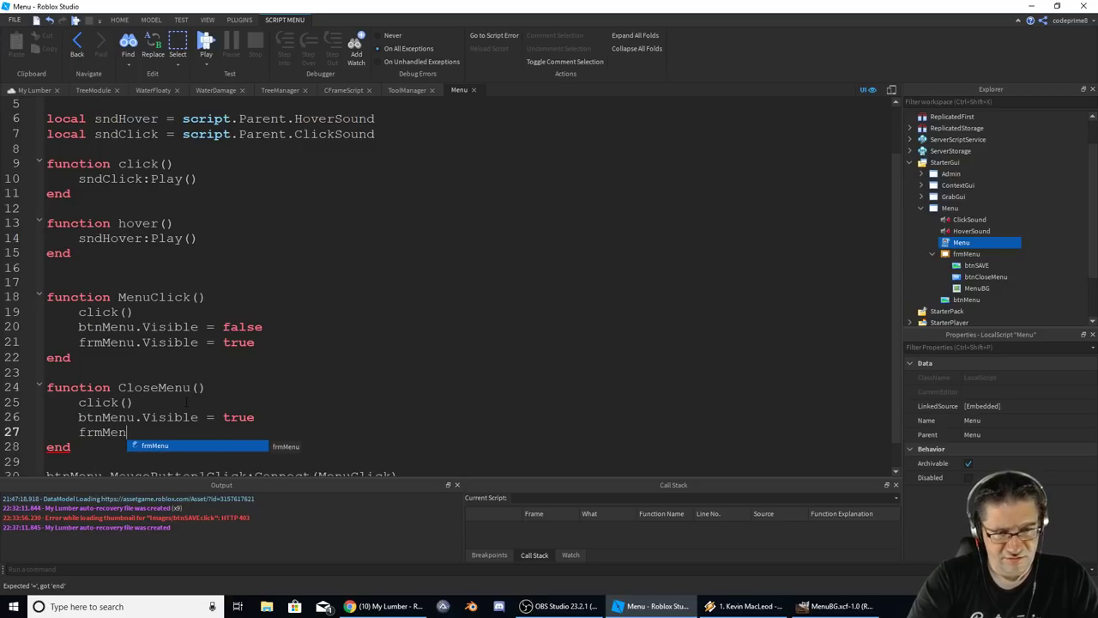
{"action": "key", "text": "Tab"}
{"action": "type", "text": ".Vis"}
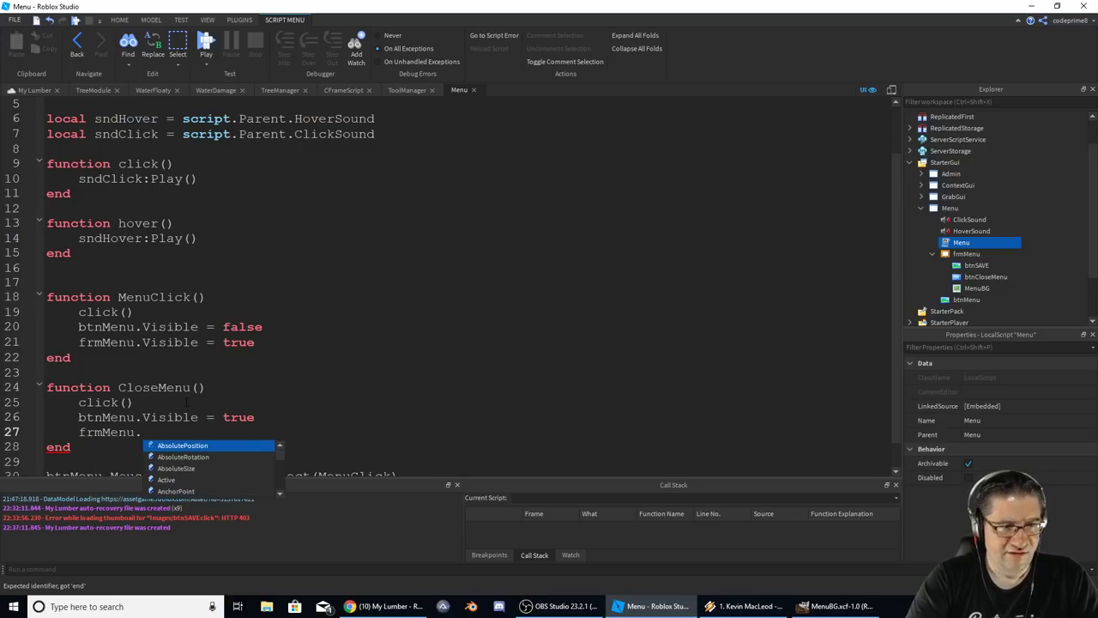
{"action": "key", "text": "Tab"}
{"action": "type", "text": "= false"}
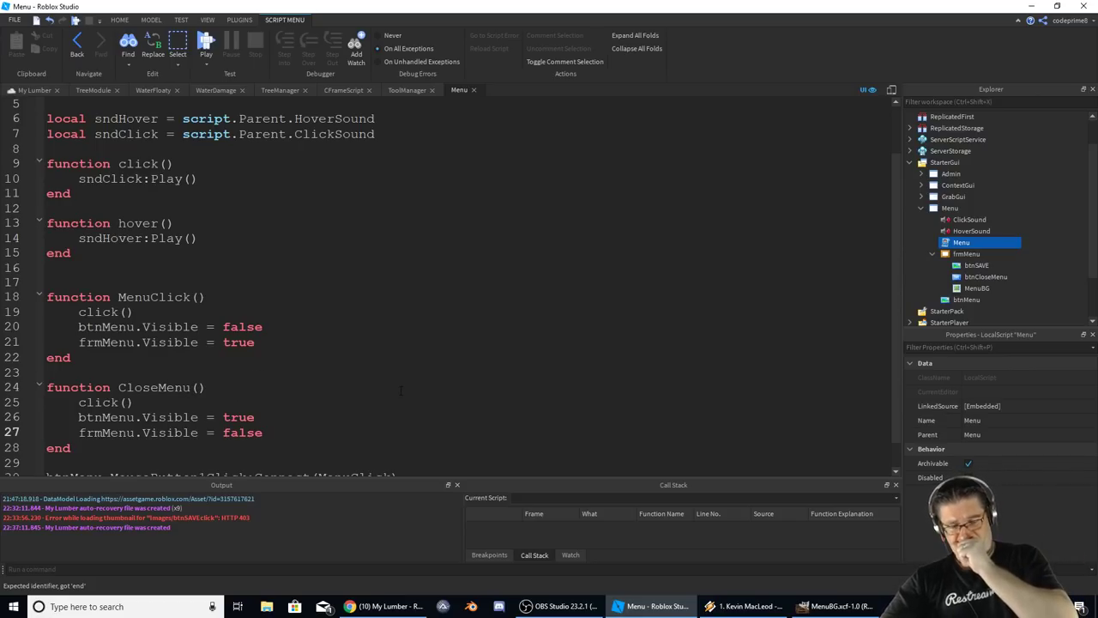
{"action": "scroll", "coordinate": [399, 384], "scroll_direction": "down", "scroll_amount": 1}
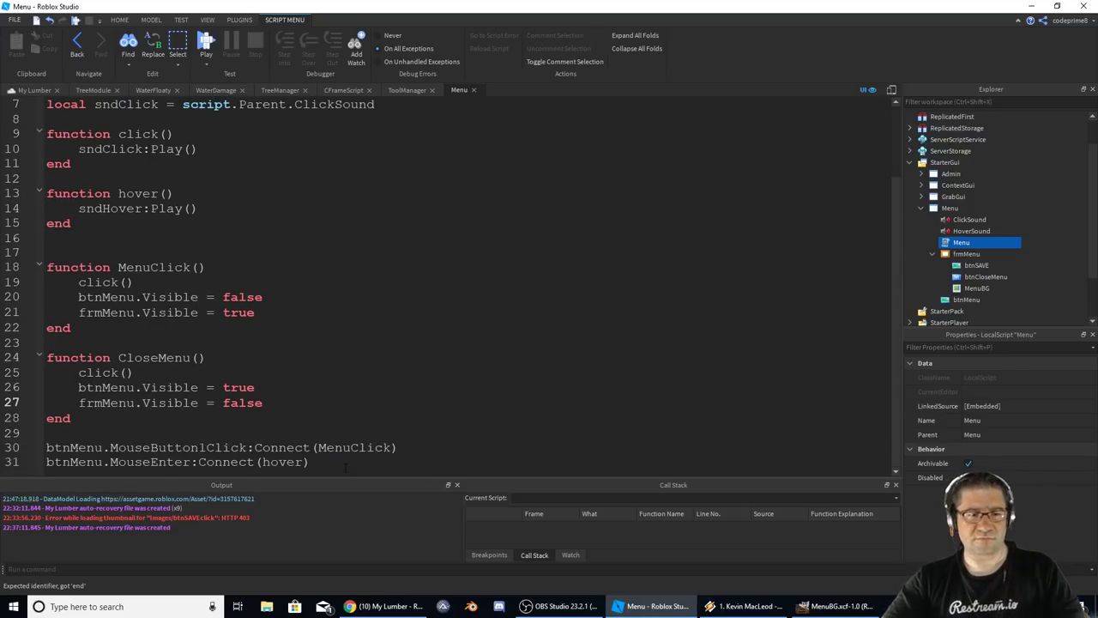
Add btnCloseMenu.MouseButton1Click:Connect(CloseMenu) below the existing connections.
{"action": "left_click", "coordinate": [388, 464]}
{"action": "key", "text": "Return"}
{"action": "key", "text": "Return"}
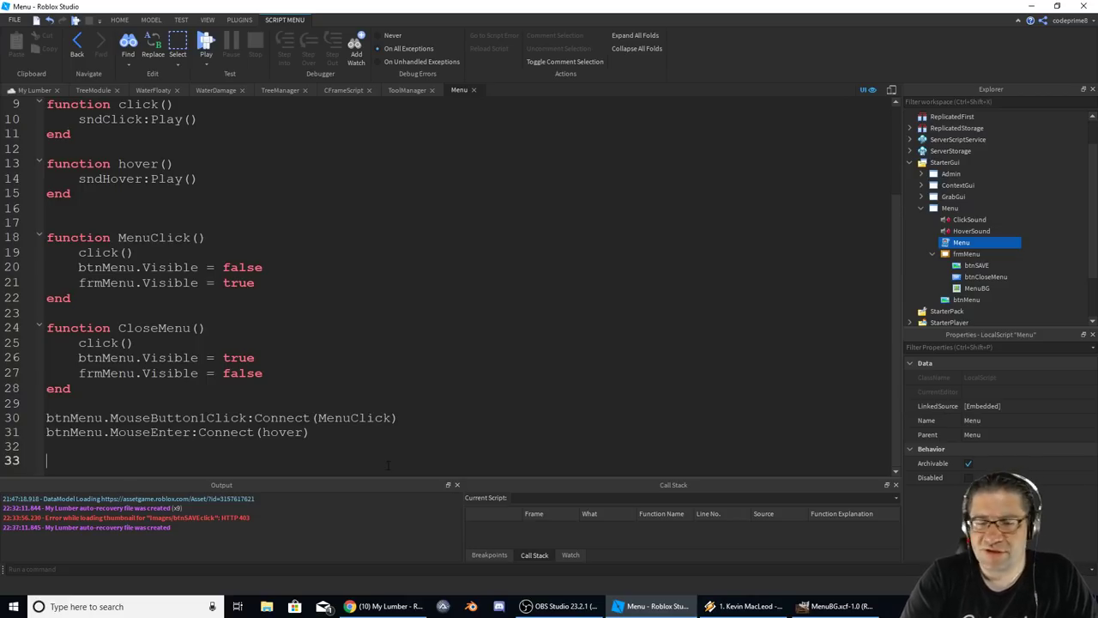
{"action": "type", "text": "btn"}
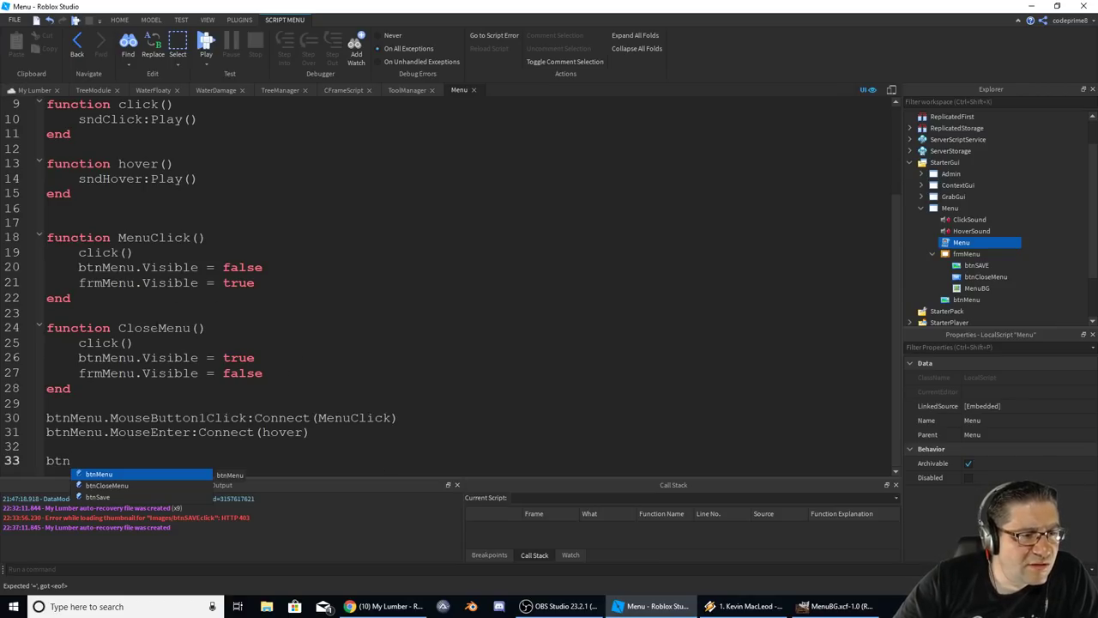
{"action": "key", "text": "Down"}
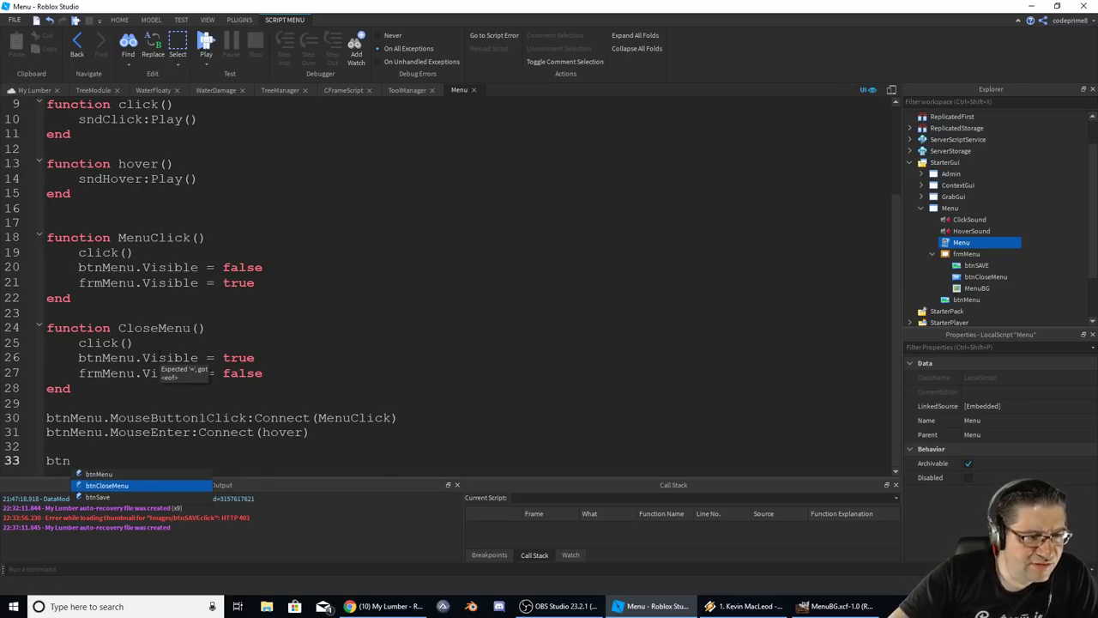
{"action": "key", "text": "Return"}
{"action": "type", "text": ".mou"}
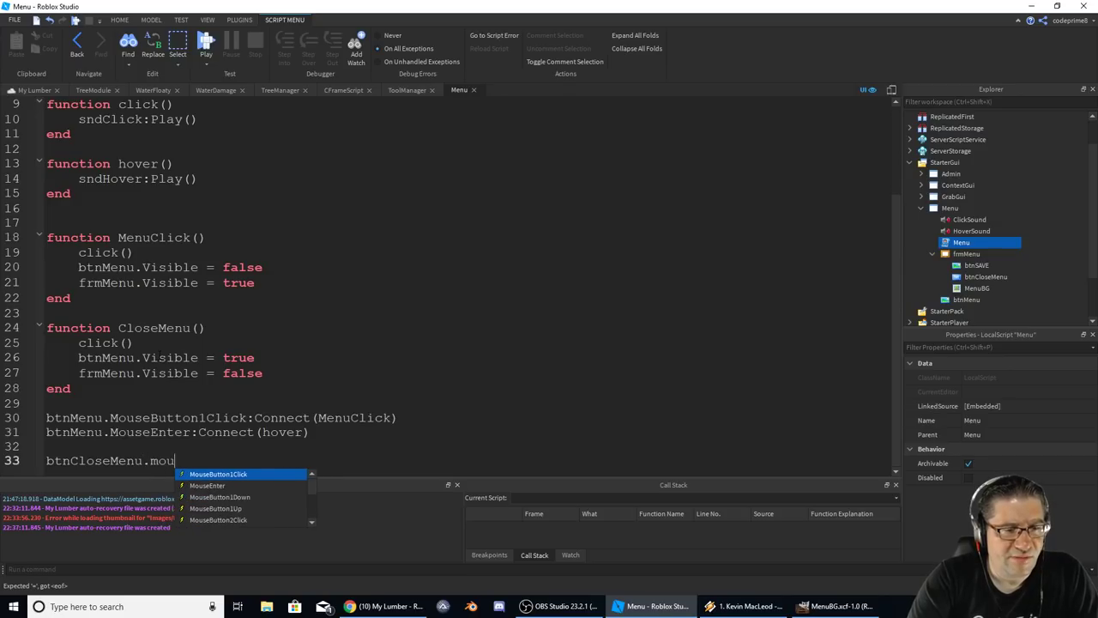
{"action": "key", "text": "Return"}
{"action": "type", "text": ":co"}
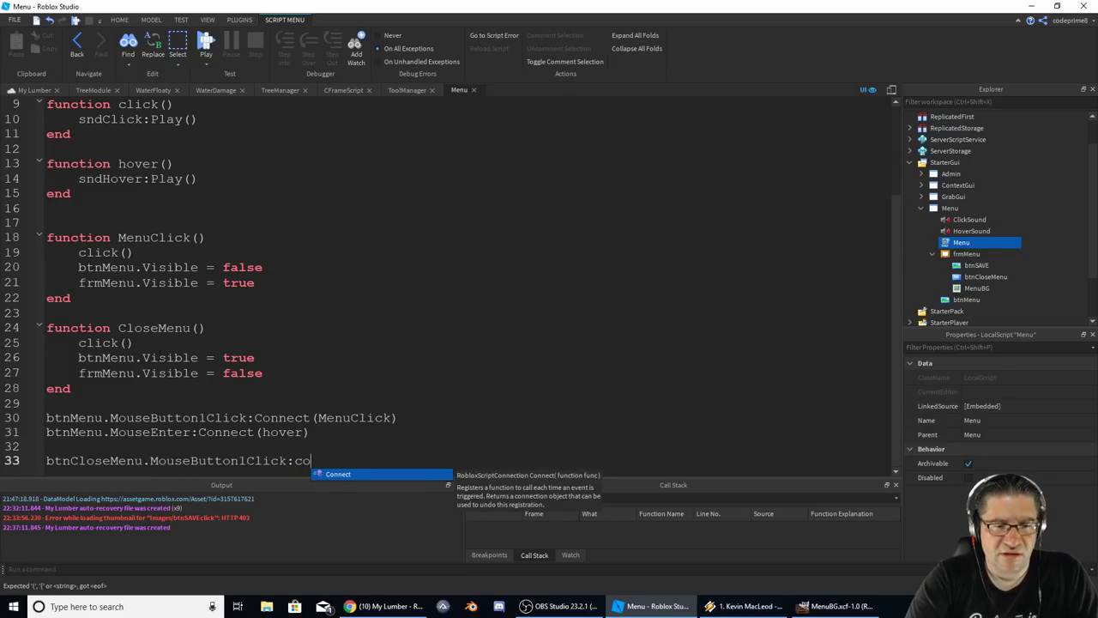
{"action": "key", "text": "Return"}
{"action": "type", "text": "("}
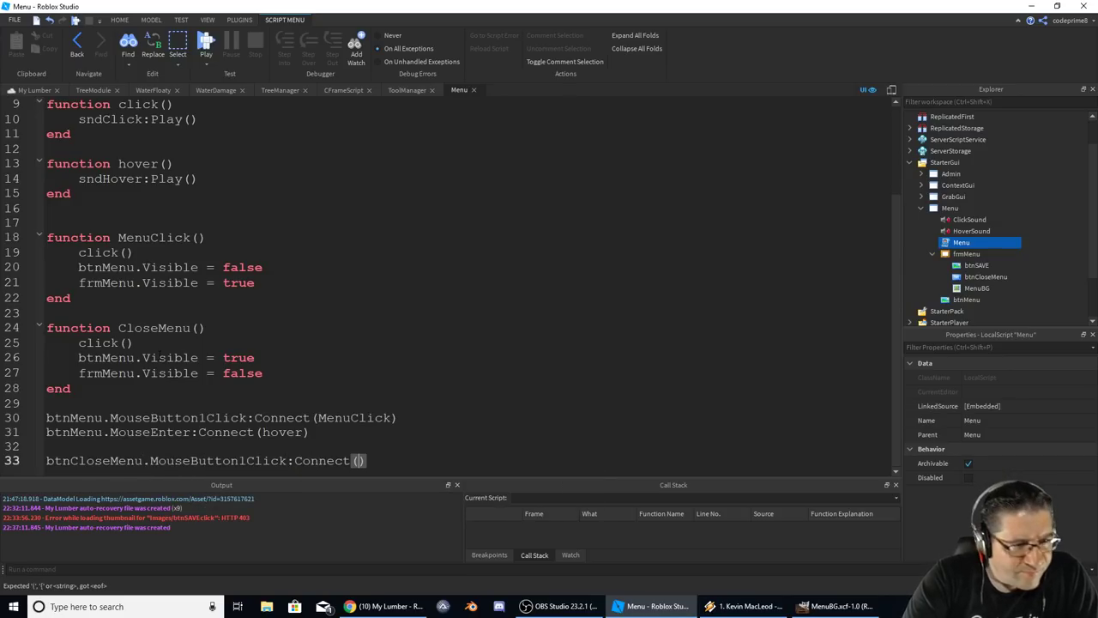
{"action": "type", "text": "Clo"}
{"action": "key", "text": "Return"}
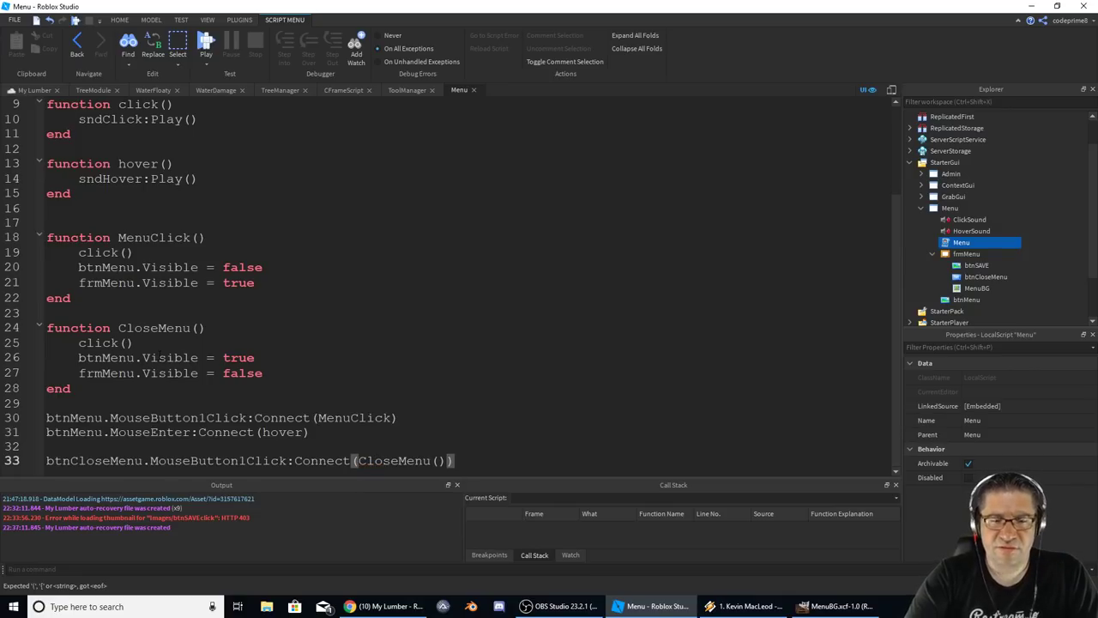
{"action": "key", "text": "End"}
Add btnCloseMenu.MouseEnter:Connect(hover) on the next line.
{"action": "key", "text": "Return"}
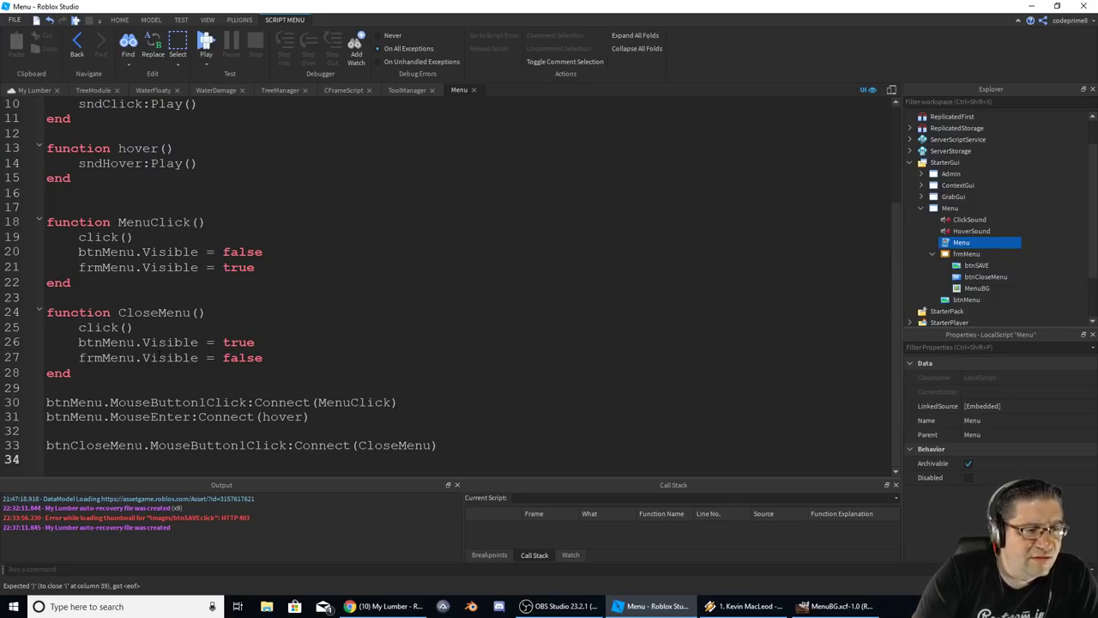
{"action": "type", "text": "btn"}
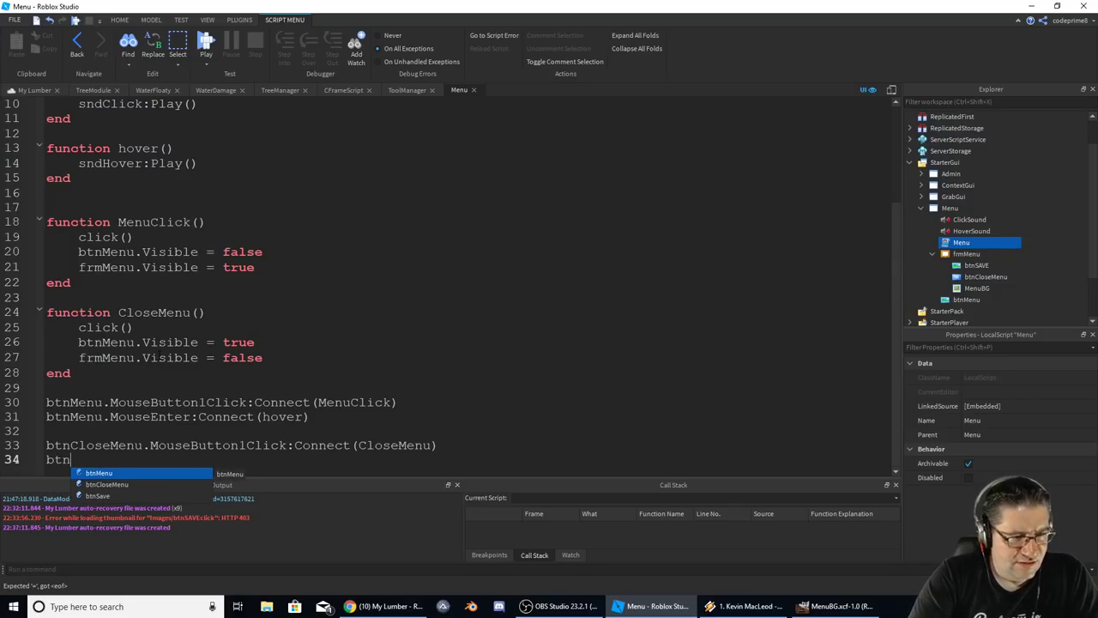
{"action": "type", "text": "Cl"}
{"action": "key", "text": "Return"}
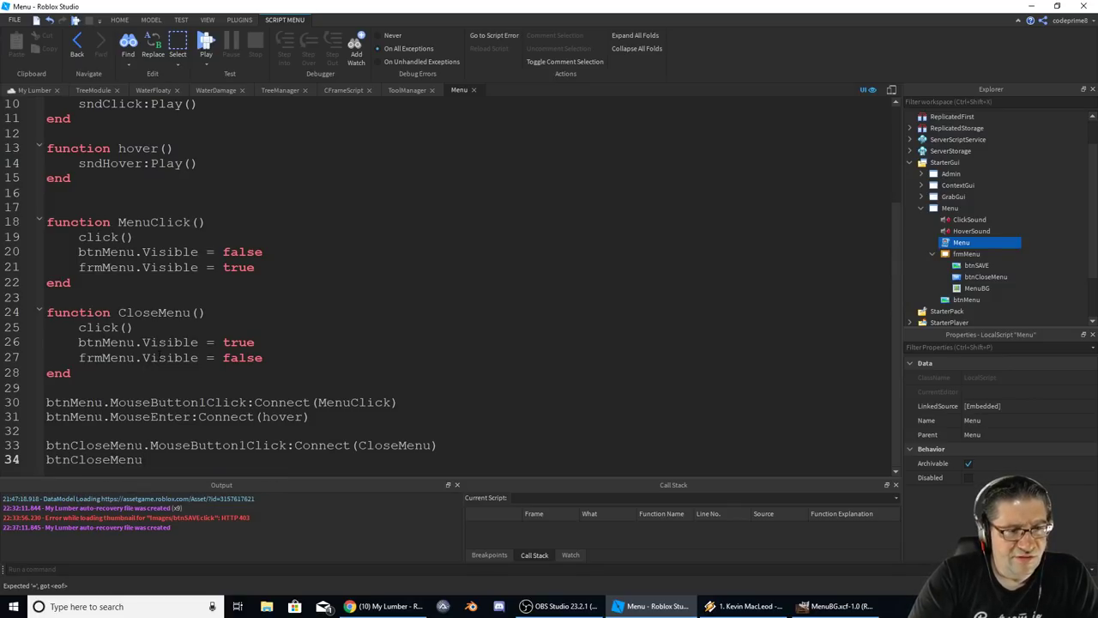
{"action": "type", "text": ".mousen"}
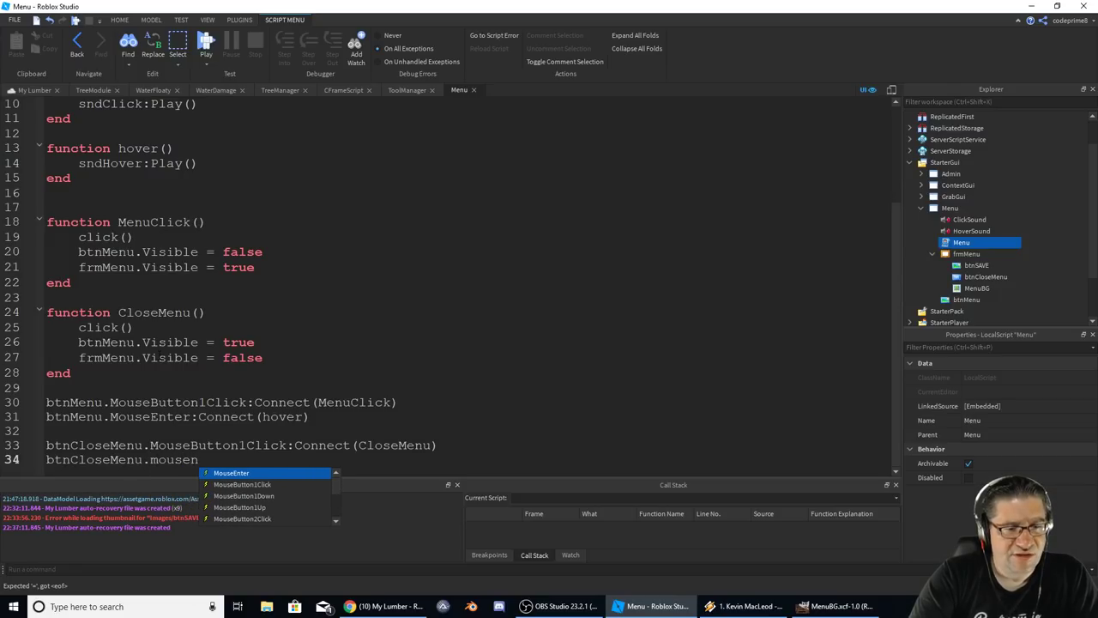
{"action": "key", "text": "Return"}
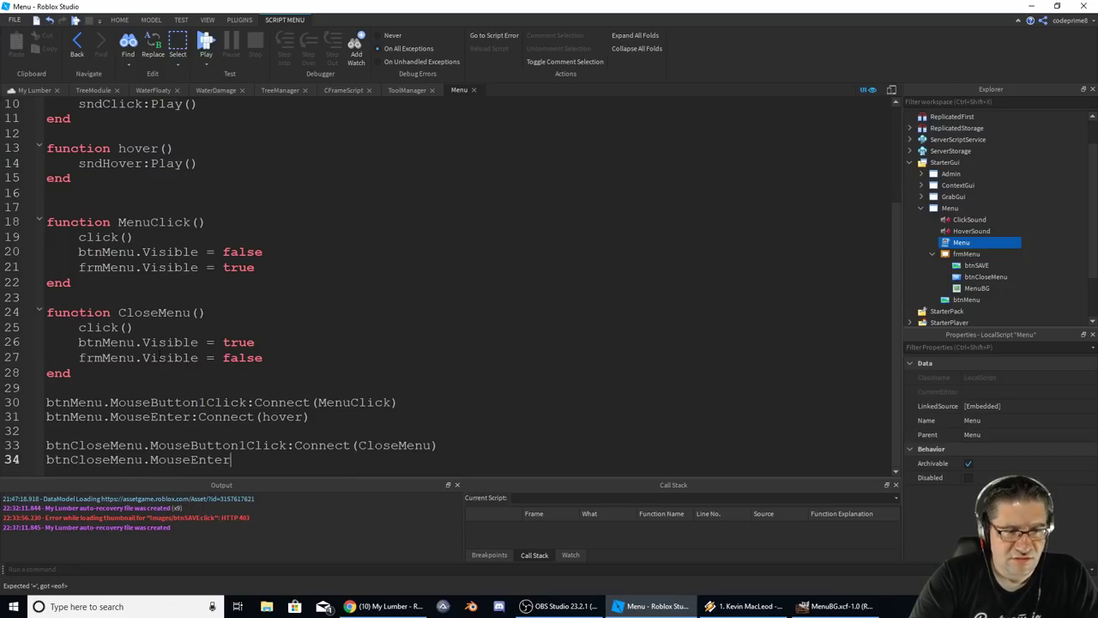
{"action": "type", "text": ":Connect("}
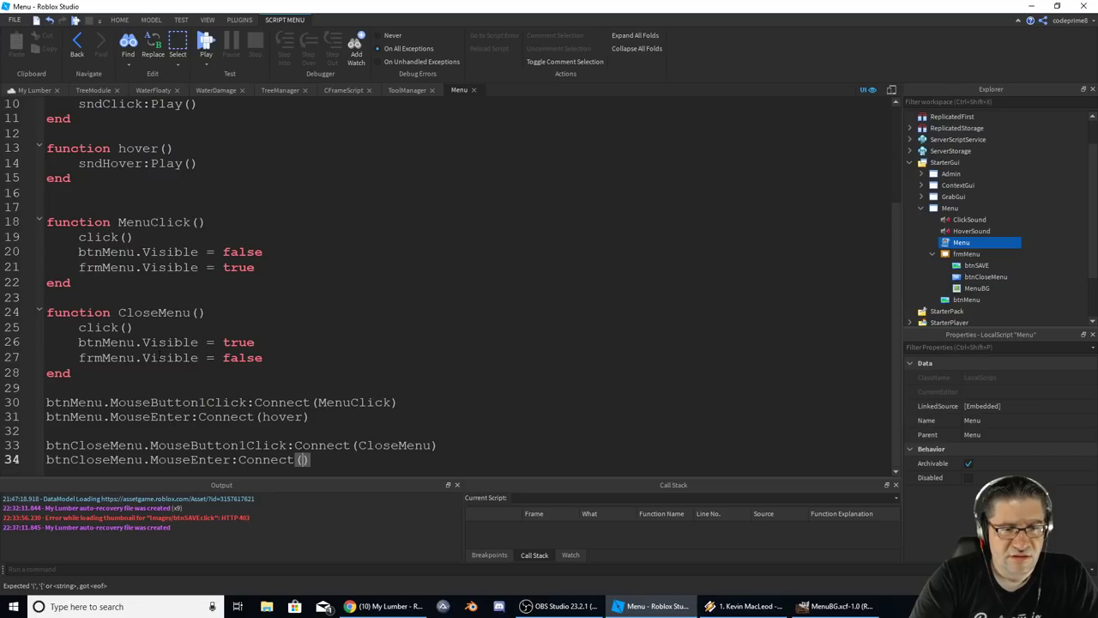
{"action": "type", "text": "hover)"}
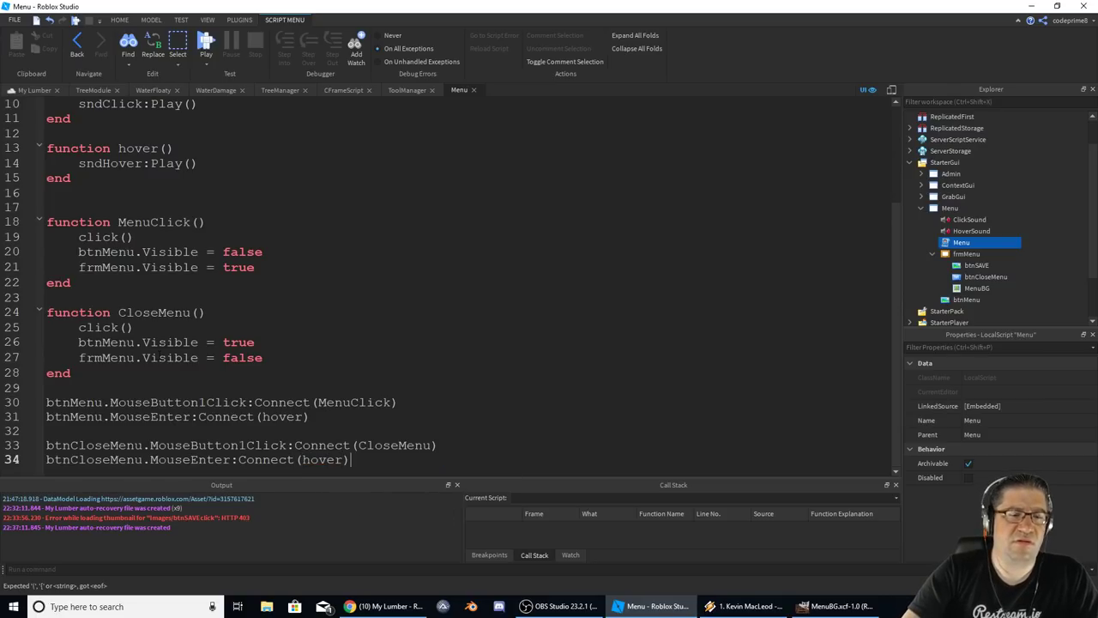
{"action": "key", "text": "Return"}
{"action": "key", "text": "Return"}
Add btnSave.MouseButton1Click:Connect(Save) on line 36.
{"action": "type", "text": "btn"}
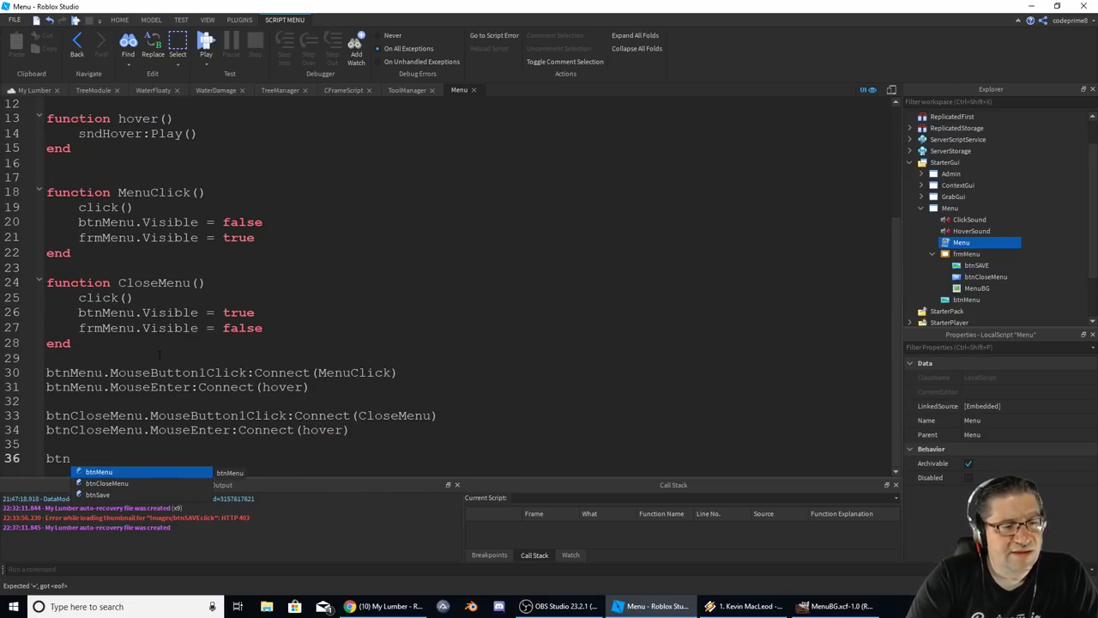
{"action": "type", "text": "sav"}
{"action": "key", "text": "Tab"}
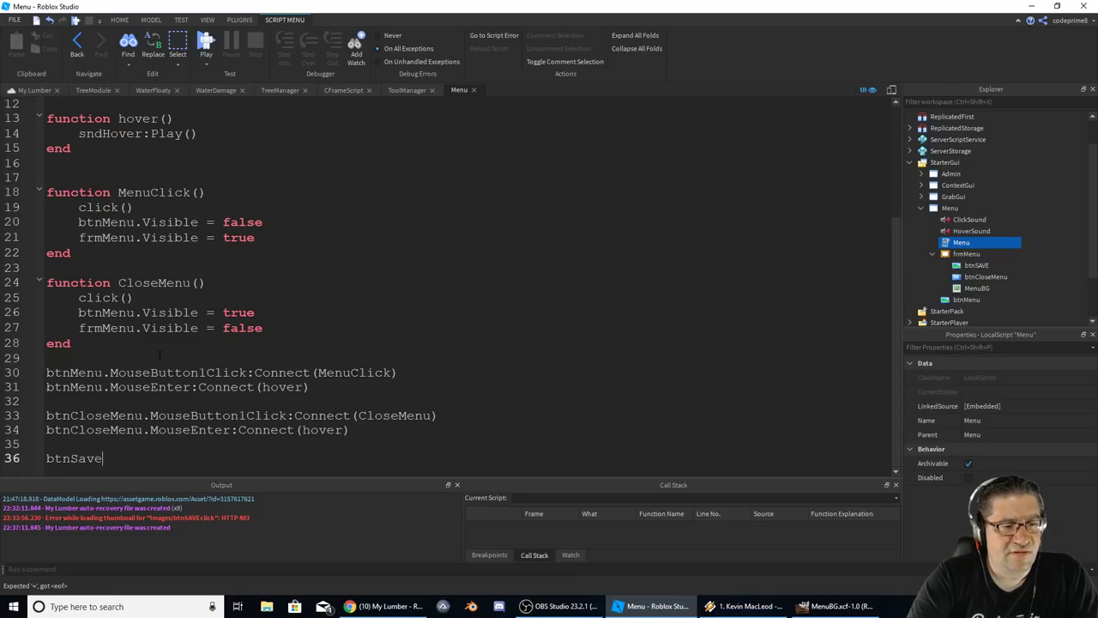
{"action": "type", "text": ".MouseButton1Click"}
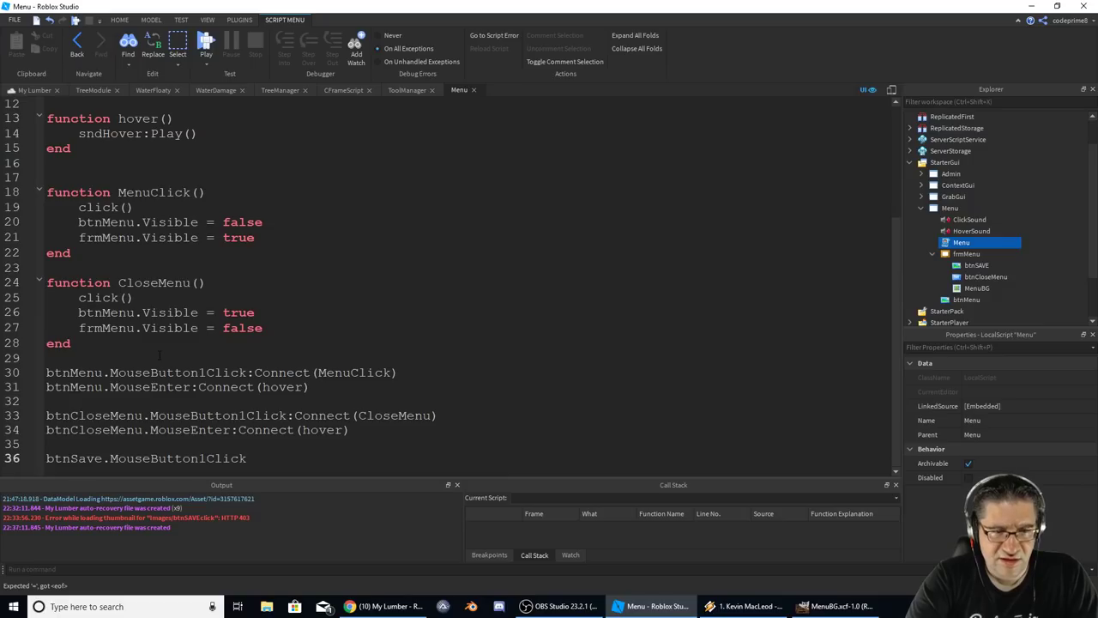
{"action": "type", "text": ":Connect("}
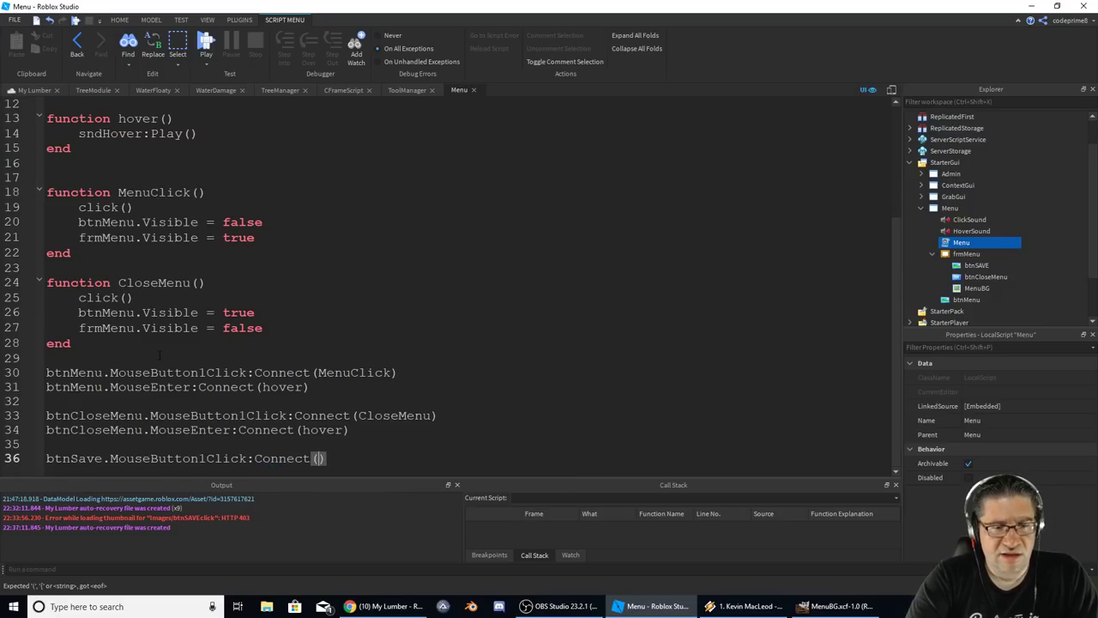
{"action": "type", "text": "Save"}
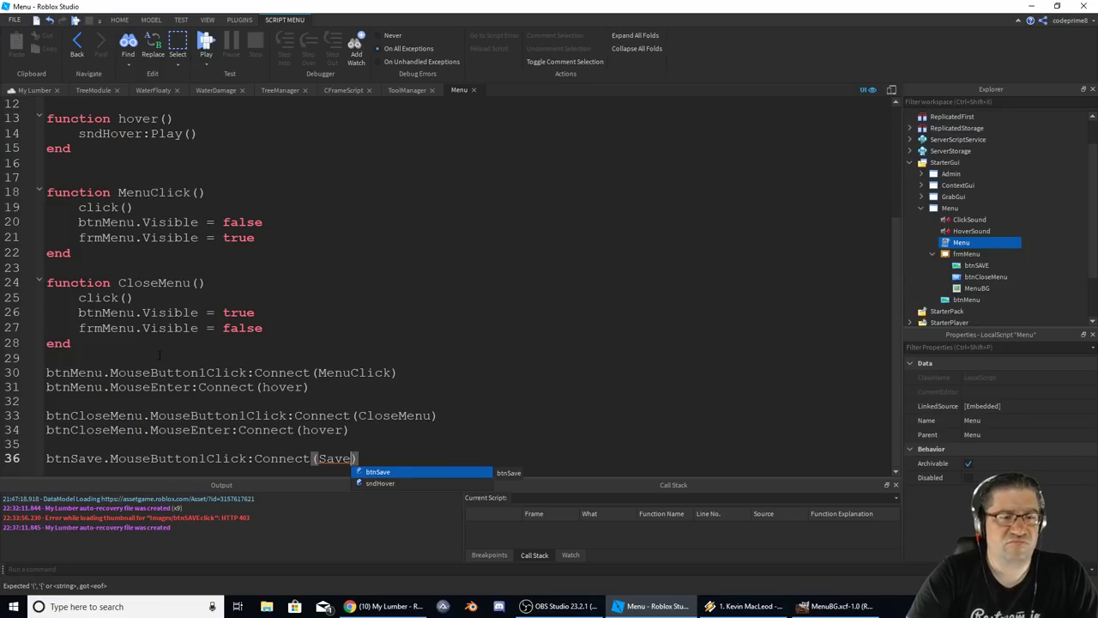
{"action": "key", "text": "End"}
Add btnSave.MouseEnter:Connect(hover) on line 37, then start a playtest with F5.
{"action": "key", "text": "Return"}
{"action": "type", "text": "btn"}
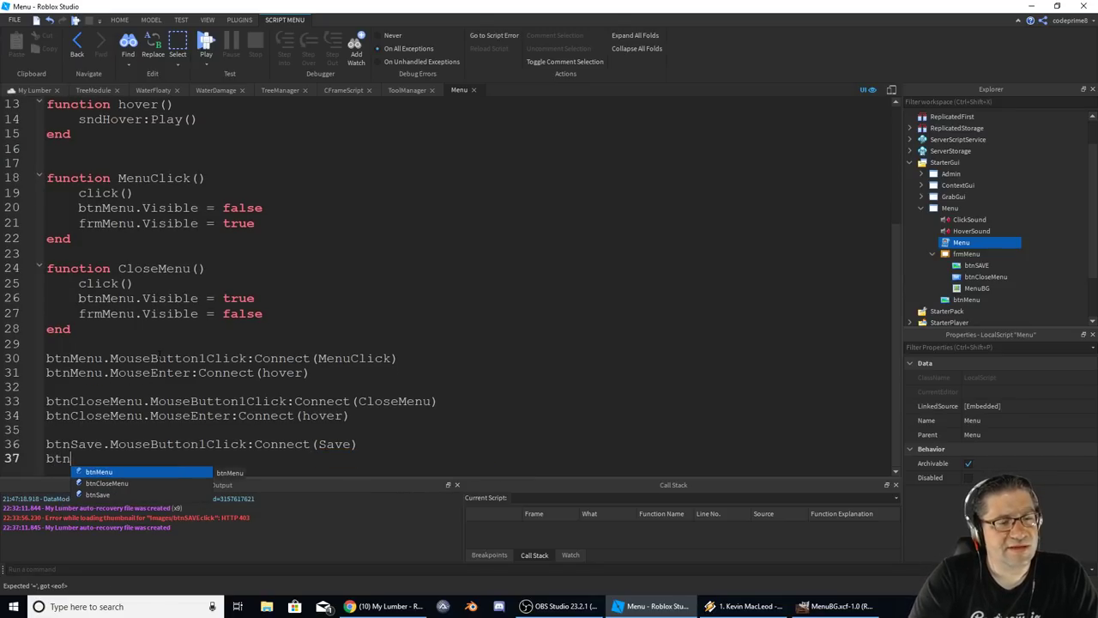
{"action": "type", "text": "Save.mou"}
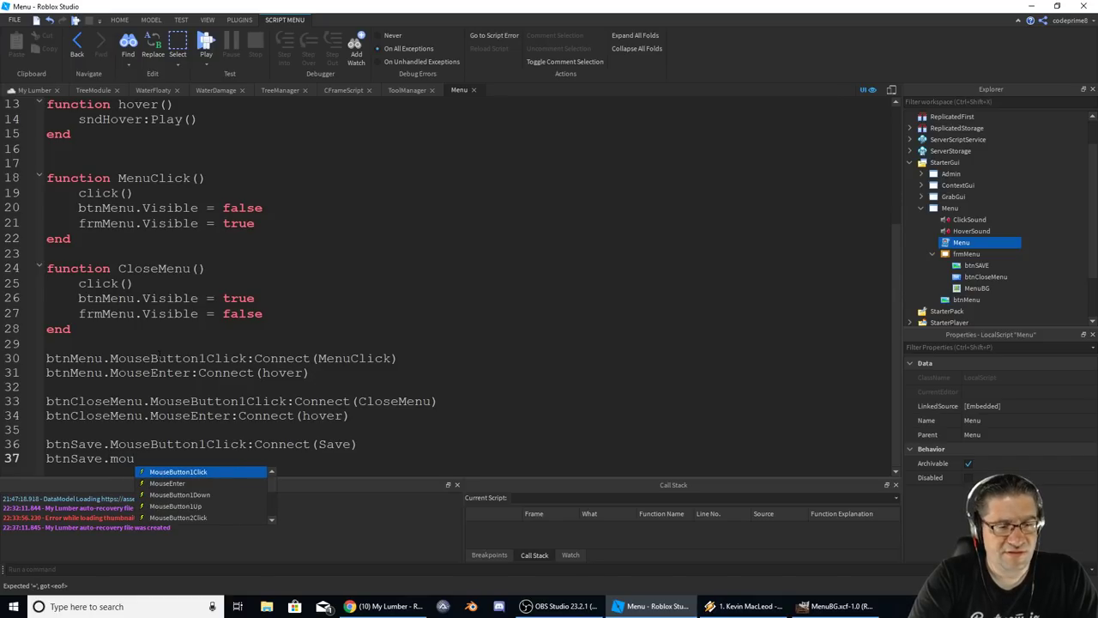
{"action": "key", "text": "Tab"}
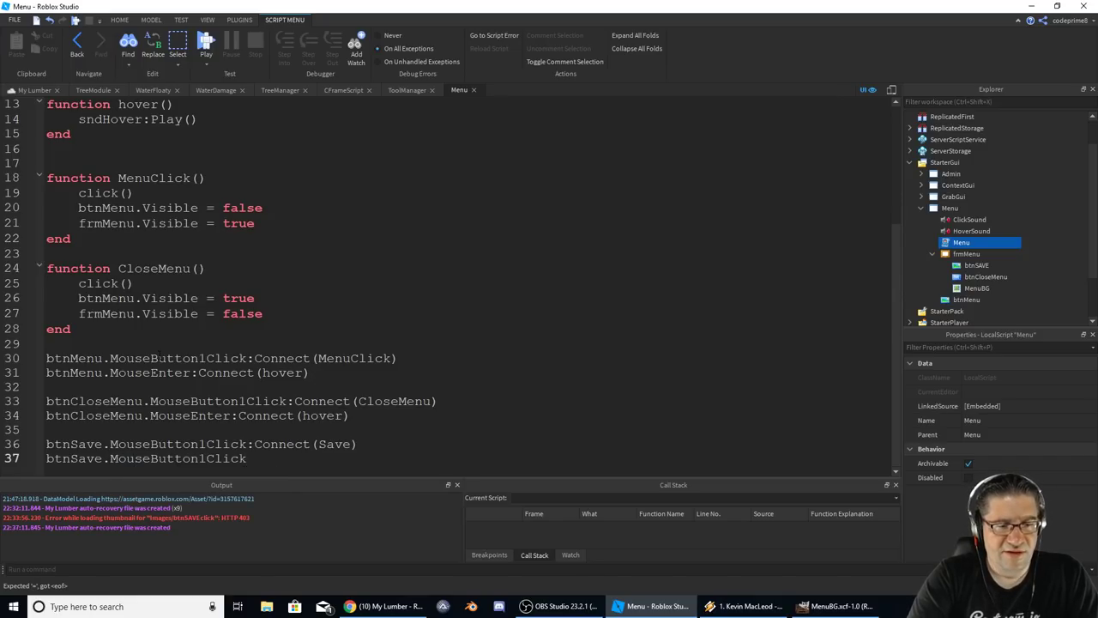
{"action": "key", "text": "BackSpace"}
{"action": "key", "text": "BackSpace"}
{"action": "key", "text": "BackSpace"}
{"action": "key", "text": "BackSpace"}
{"action": "key", "text": "BackSpace"}
{"action": "key", "text": "BackSpace"}
{"action": "key", "text": "BackSpace"}
{"action": "key", "text": "BackSpace"}
{"action": "key", "text": "BackSpace"}
{"action": "key", "text": "BackSpace"}
{"action": "key", "text": "BackSpace"}
{"action": "key", "text": "BackSpace"}
{"action": "type", "text": "ent"}
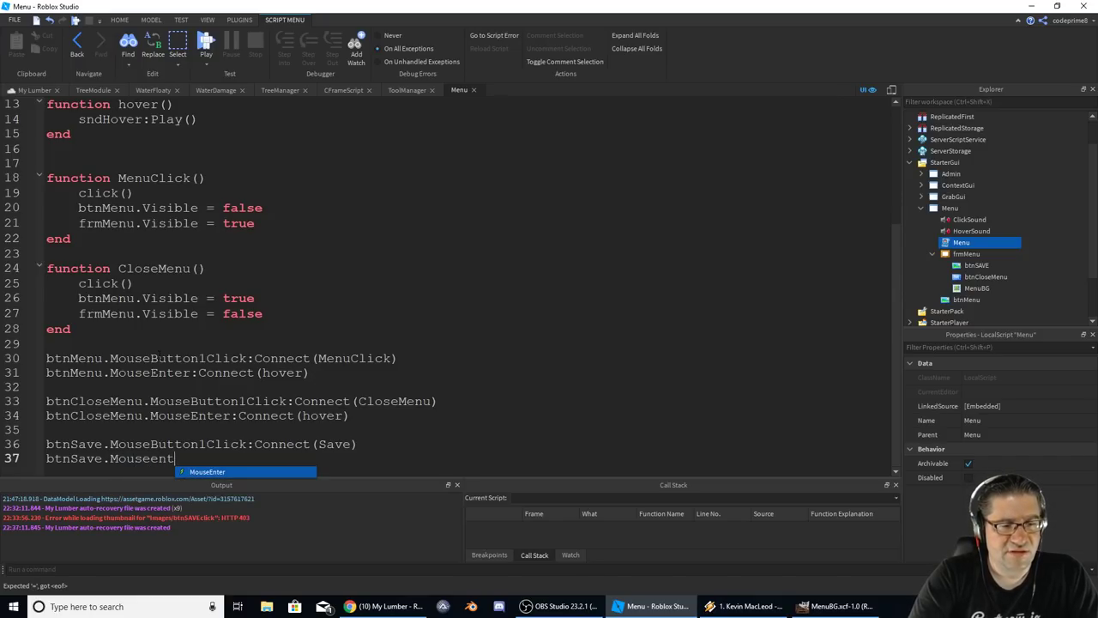
{"action": "key", "text": "Tab"}
{"action": "type", "text": ":con"}
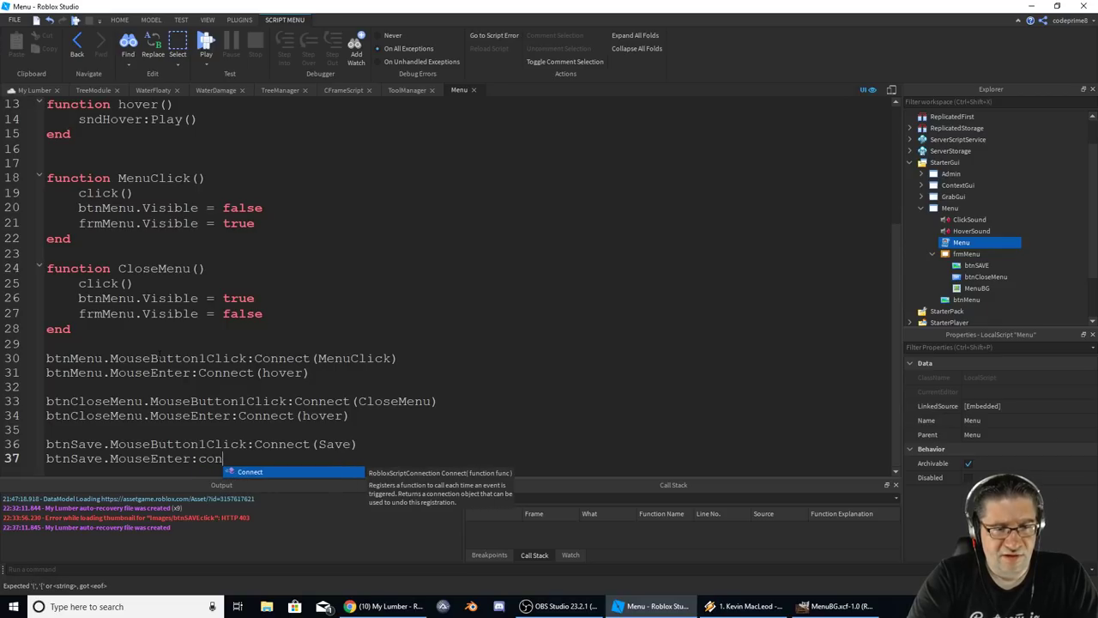
{"action": "key", "text": "Tab"}
{"action": "type", "text": "(hove"}
{"action": "key", "text": "Tab"}
{"action": "type", "text": "("}
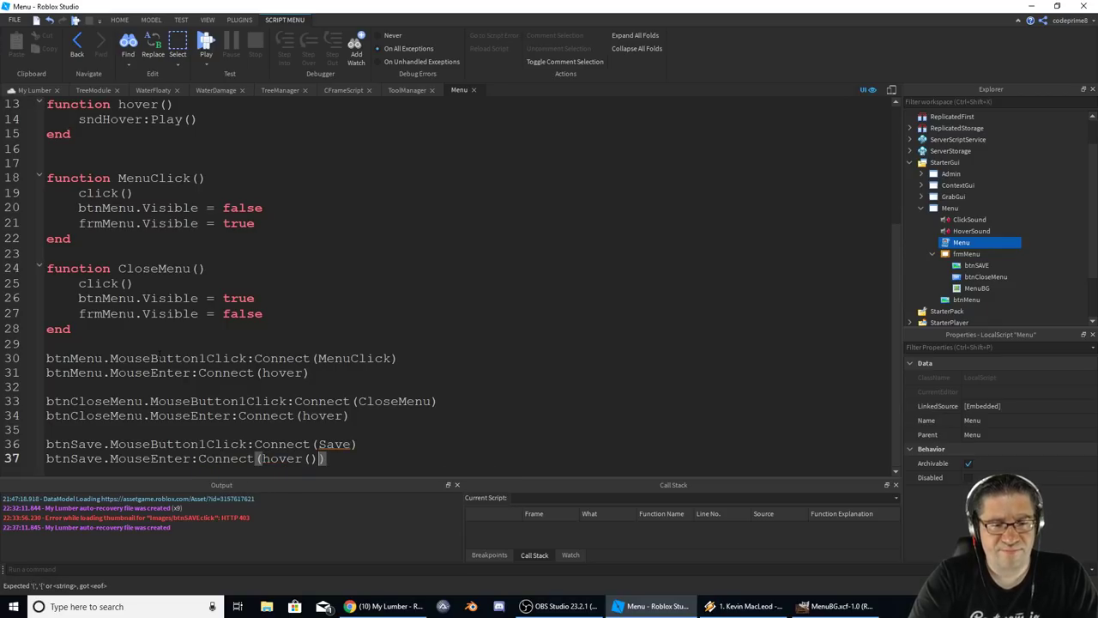
{"action": "key", "text": "BackSpace"}
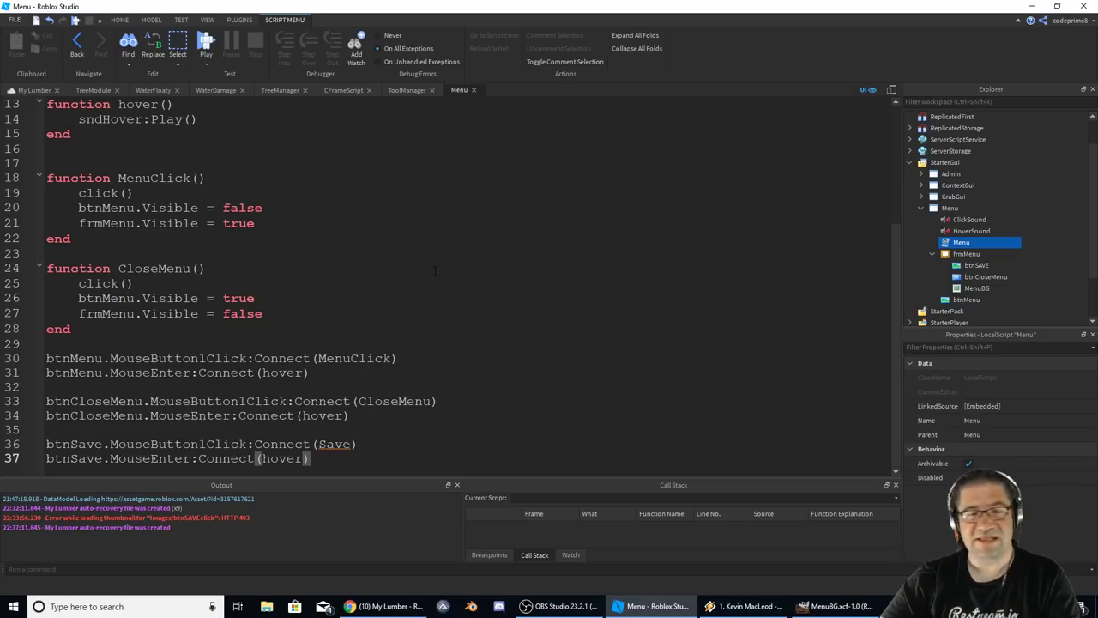
{"action": "key", "text": "F5"}
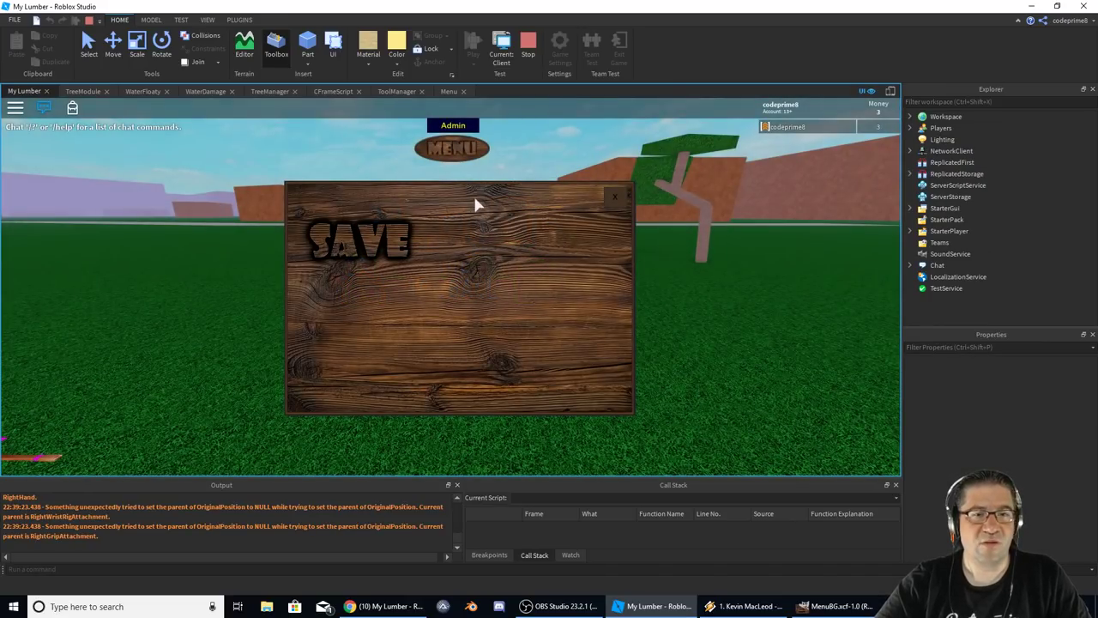
Close and reopen the SAVE panel, then try SAVE repeatedly, logging nil-value errors.
{"action": "left_click", "coordinate": [611, 201]}
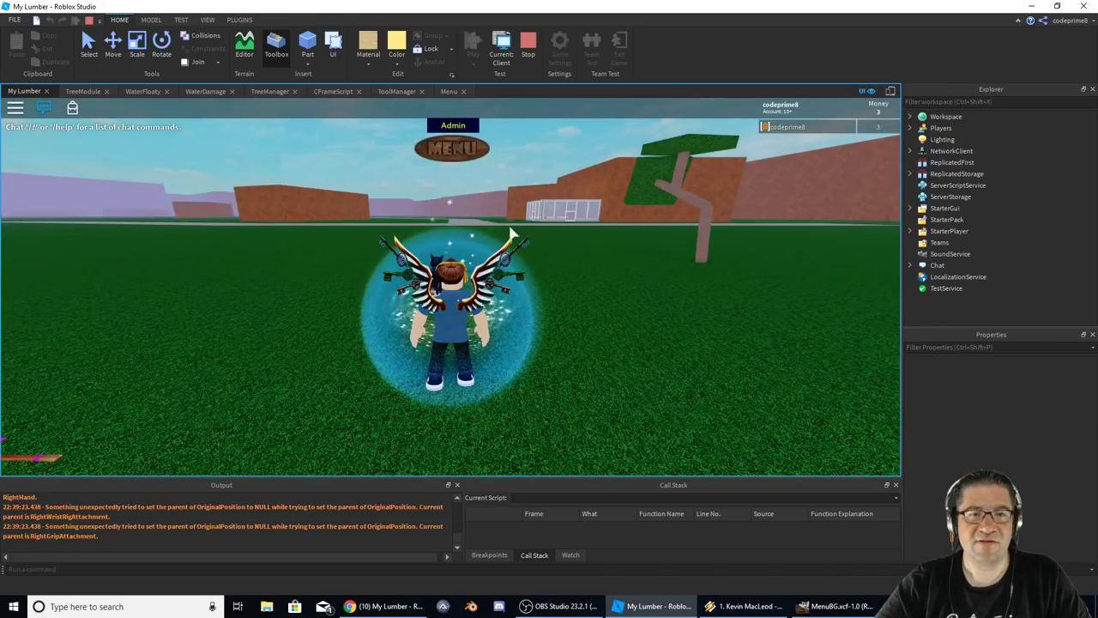
{"action": "left_click", "coordinate": [459, 151]}
{"action": "left_click", "coordinate": [393, 252]}
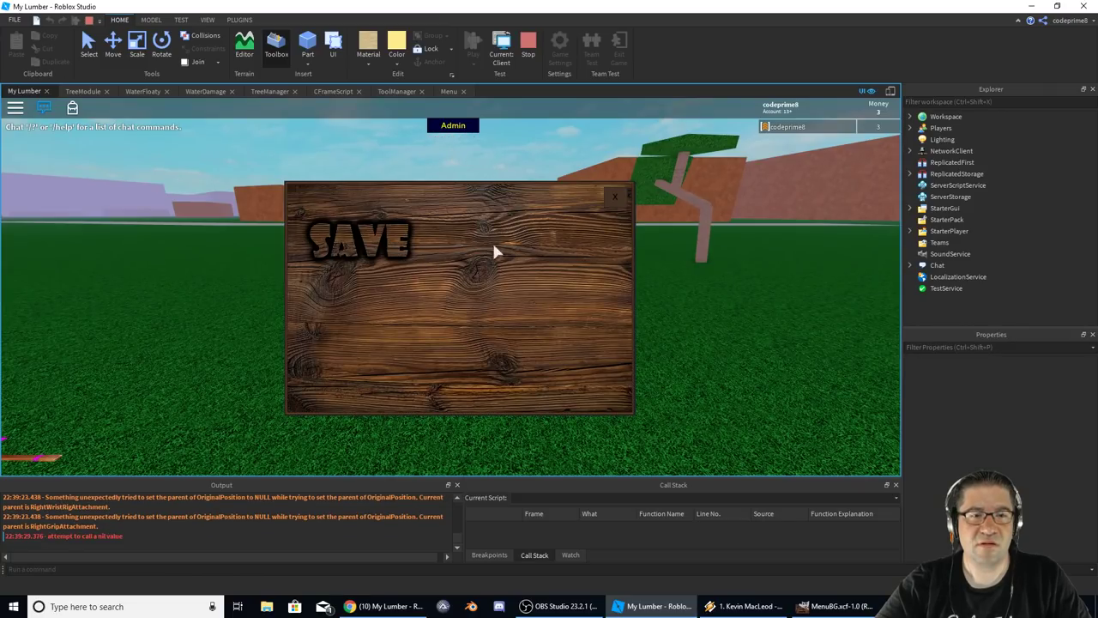
{"action": "left_click", "coordinate": [371, 261]}
{"action": "left_click", "coordinate": [370, 260]}
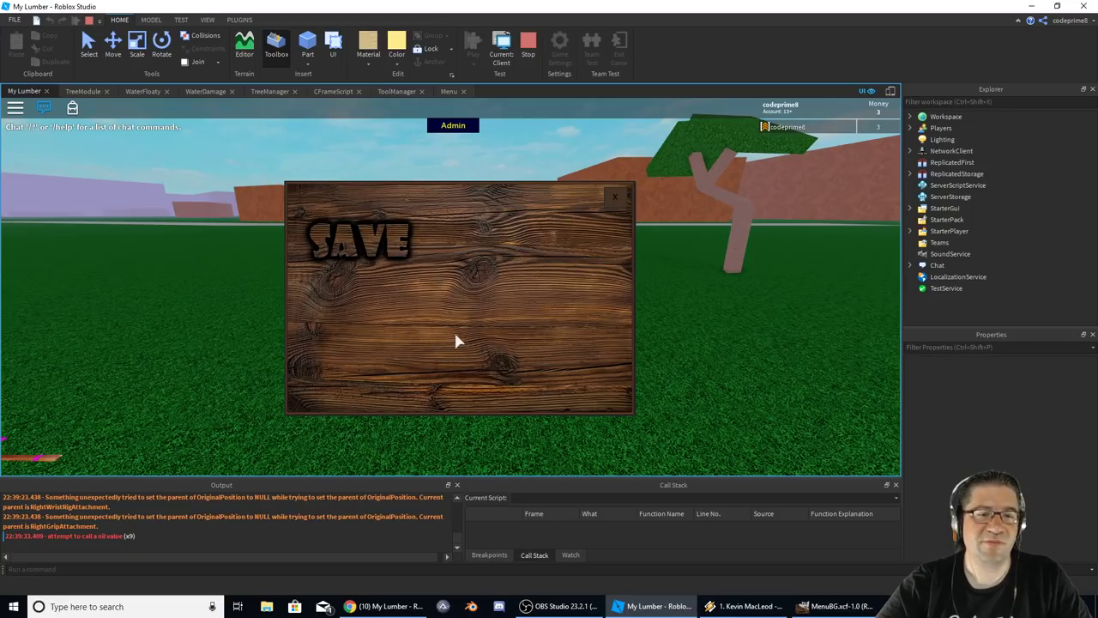
{"action": "left_click", "coordinate": [397, 239]}
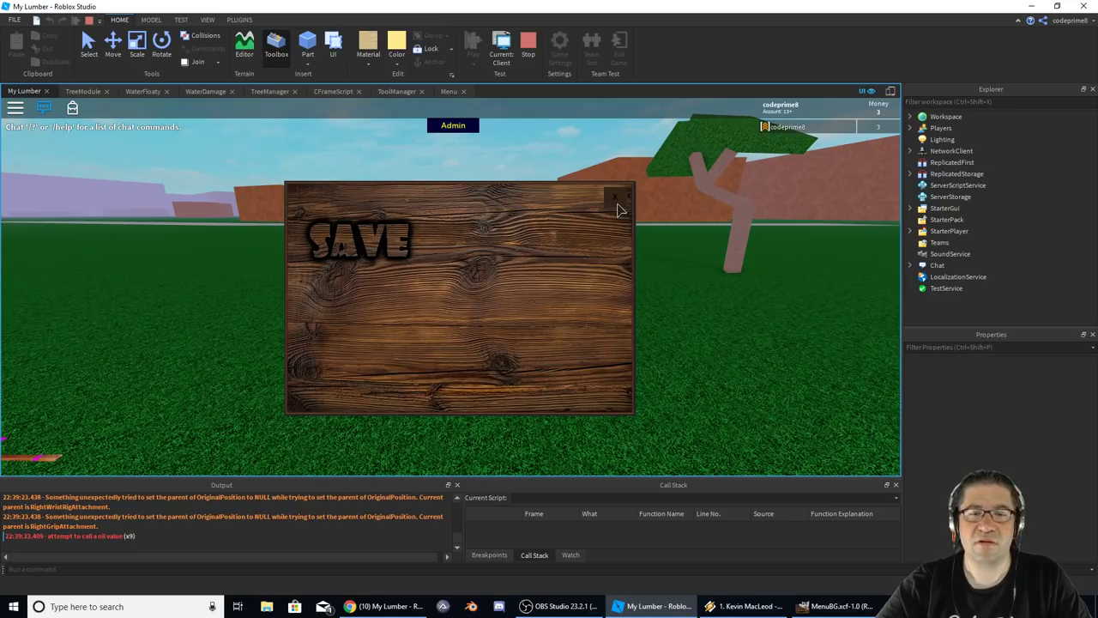
{"action": "left_click", "coordinate": [615, 197]}
Open the panel from MENU and close it with its X, three times.
{"action": "left_click", "coordinate": [453, 148]}
{"action": "left_click", "coordinate": [640, 187]}
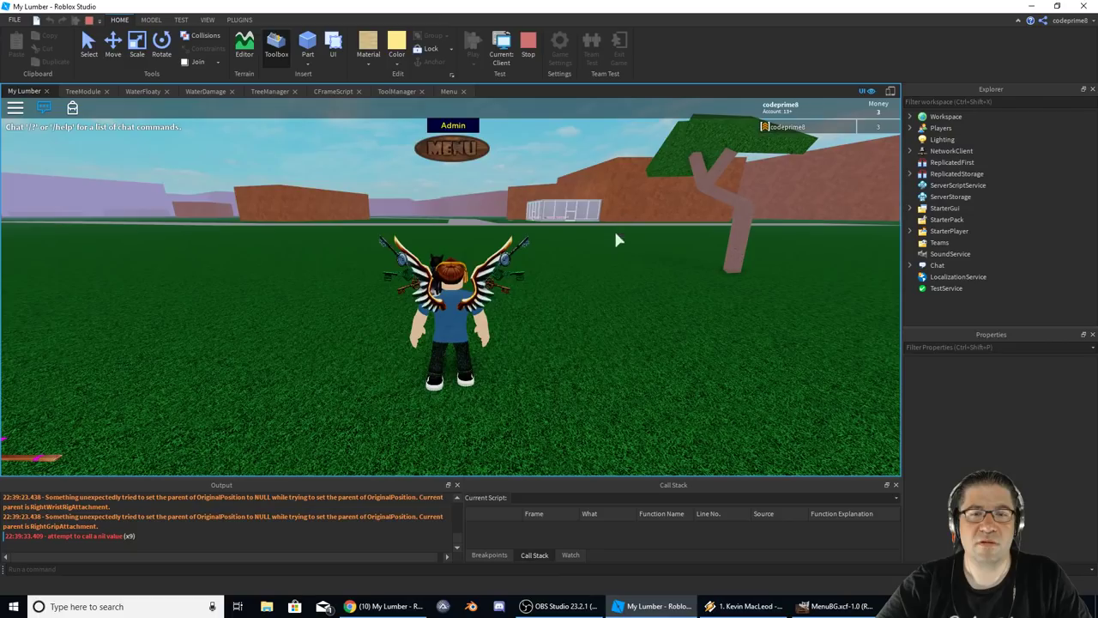
{"action": "left_click", "coordinate": [460, 155]}
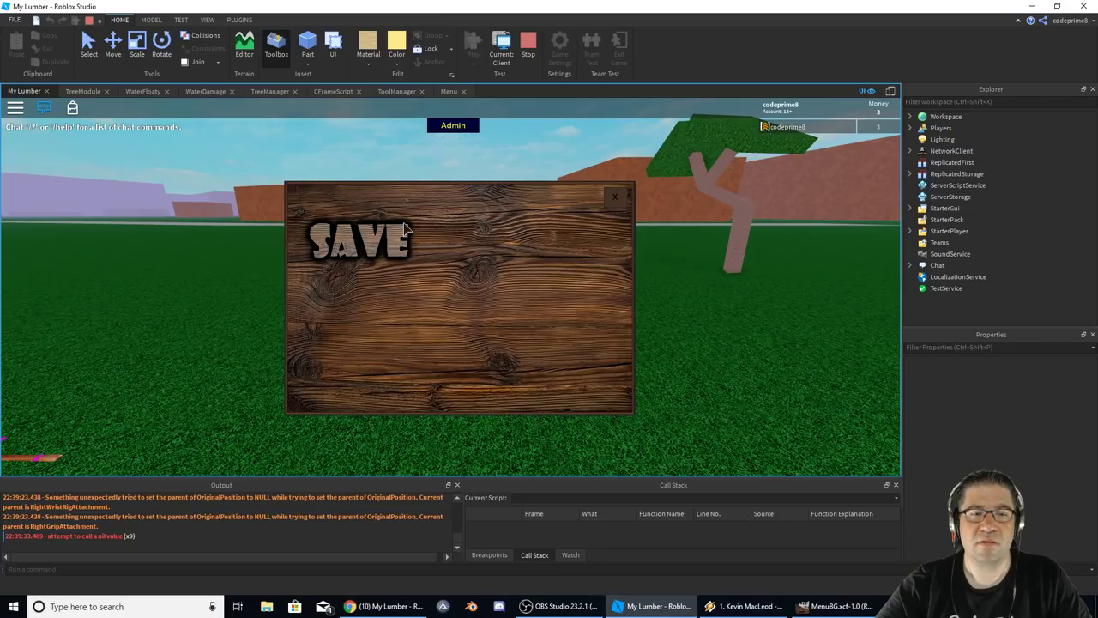
{"action": "left_click", "coordinate": [615, 196]}
{"action": "left_click", "coordinate": [448, 151]}
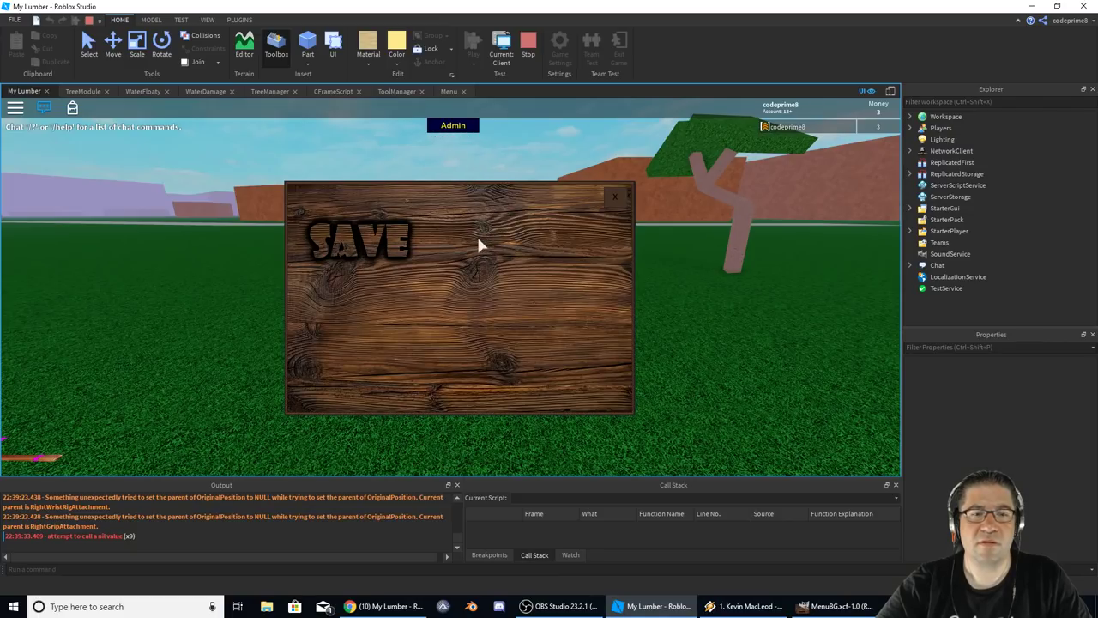
{"action": "left_click", "coordinate": [620, 199]}
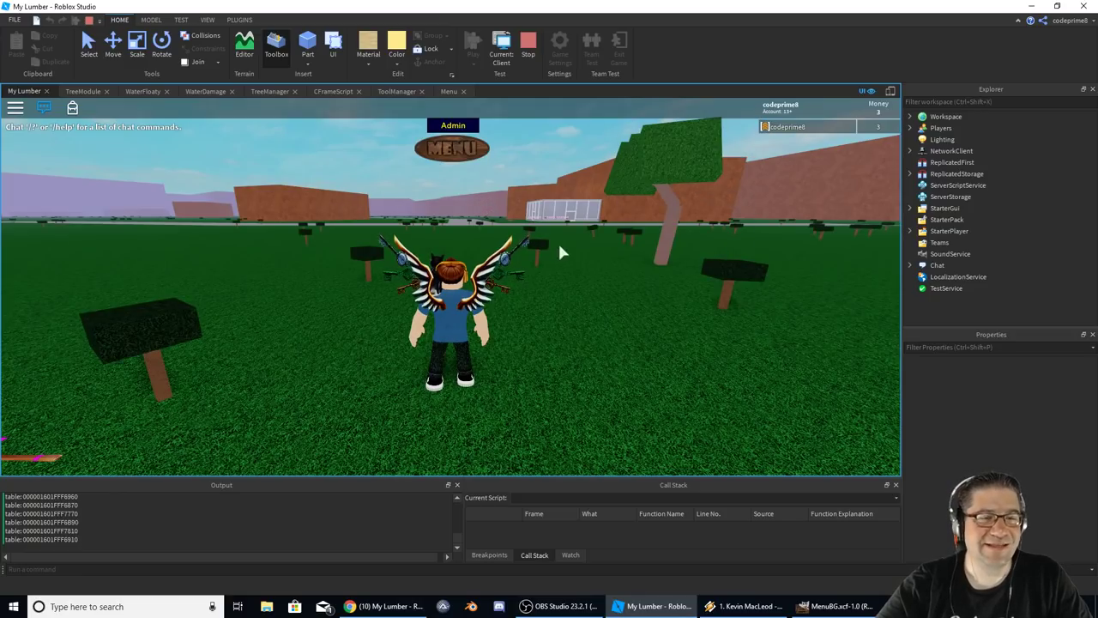
Walk the character around the field toward the road.
{"action": "key", "text": "w"}
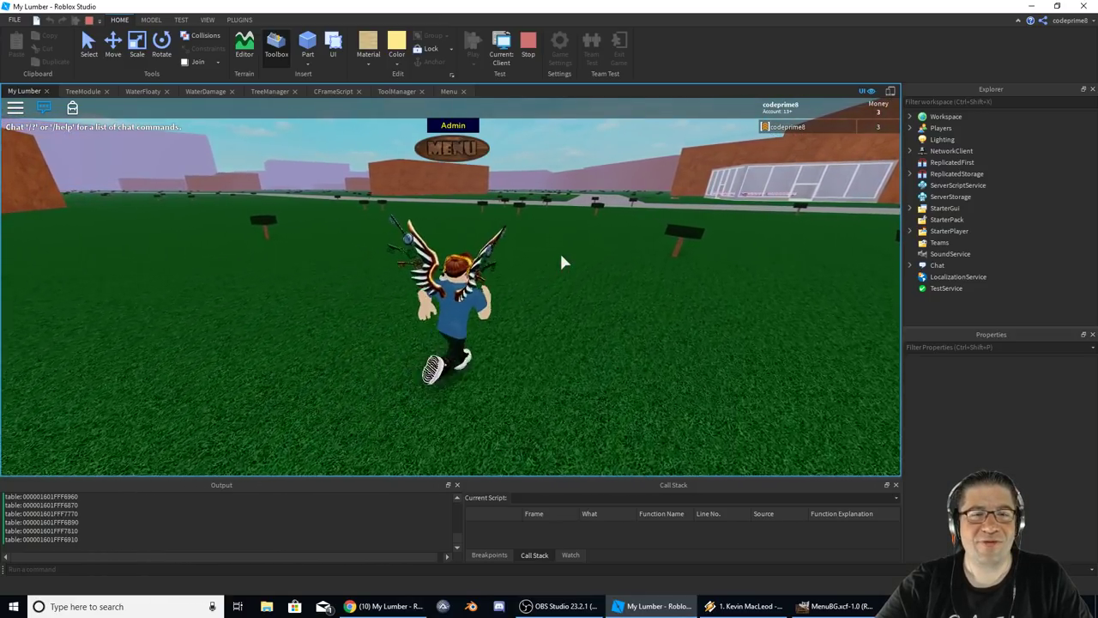
{"action": "key", "text": "d"}
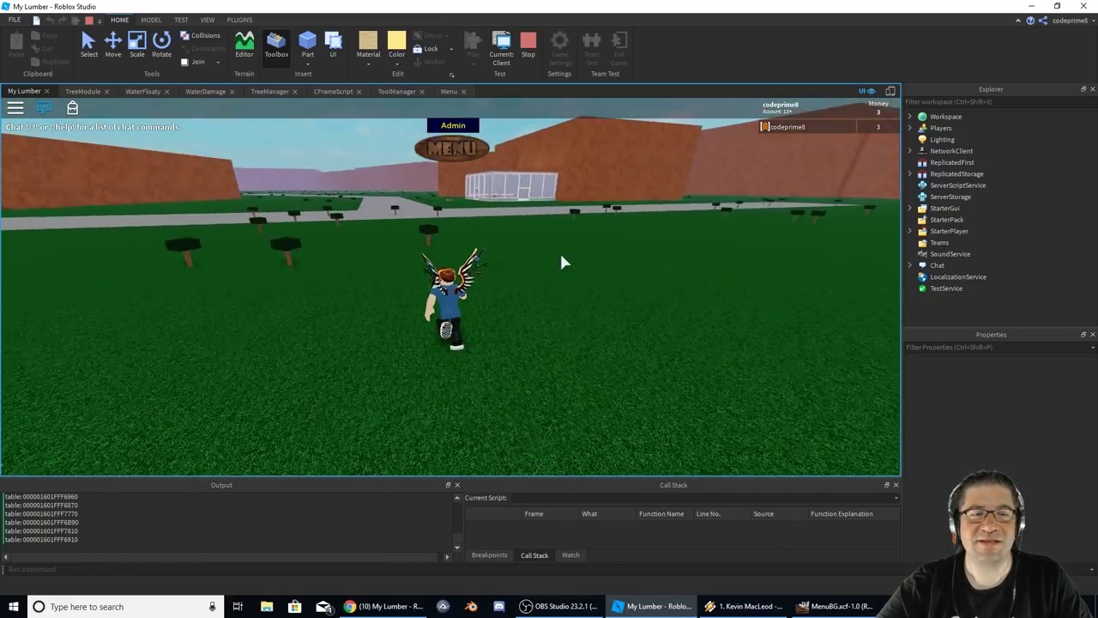
{"action": "key", "text": "w"}
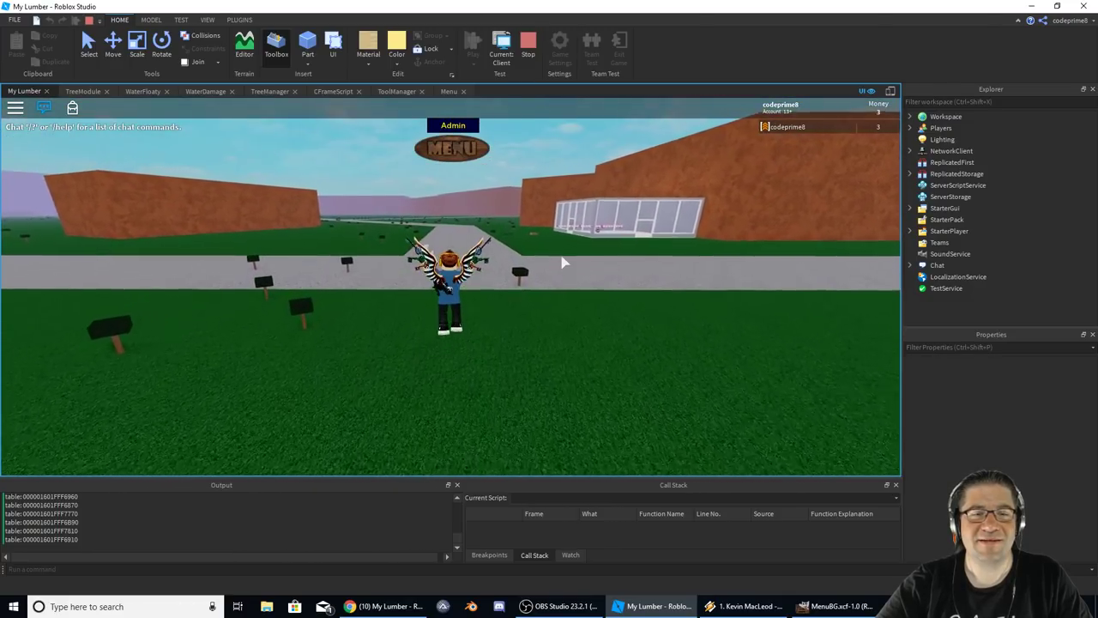
{"action": "key", "text": "a"}
Open the menu in-game, try SAVE twice, and stop the playtest.
{"action": "left_click", "coordinate": [460, 156]}
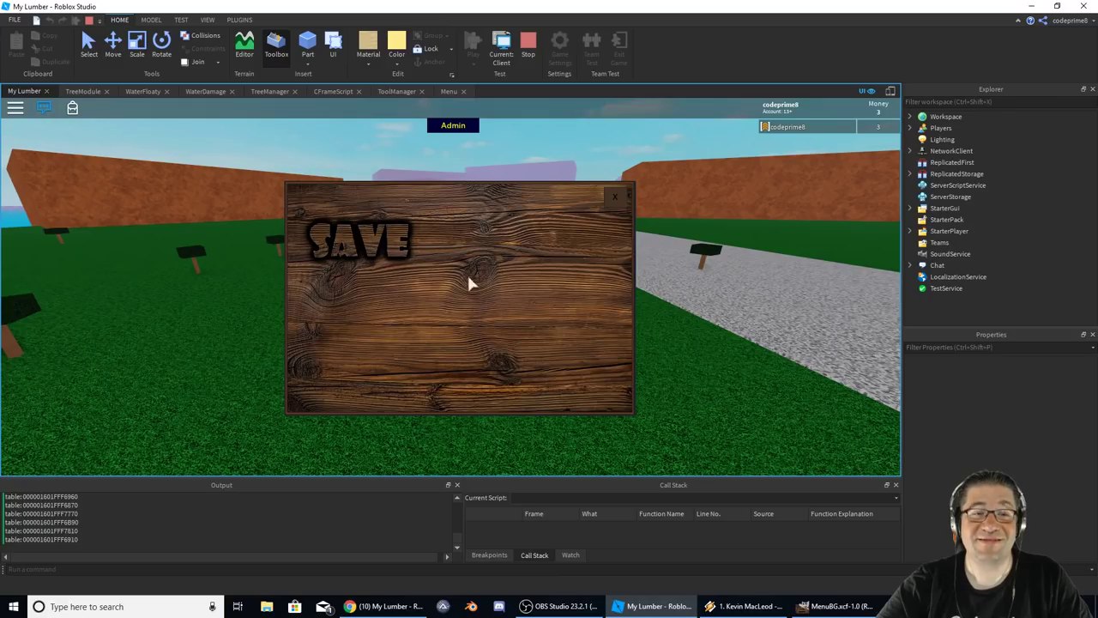
{"action": "left_click", "coordinate": [388, 249]}
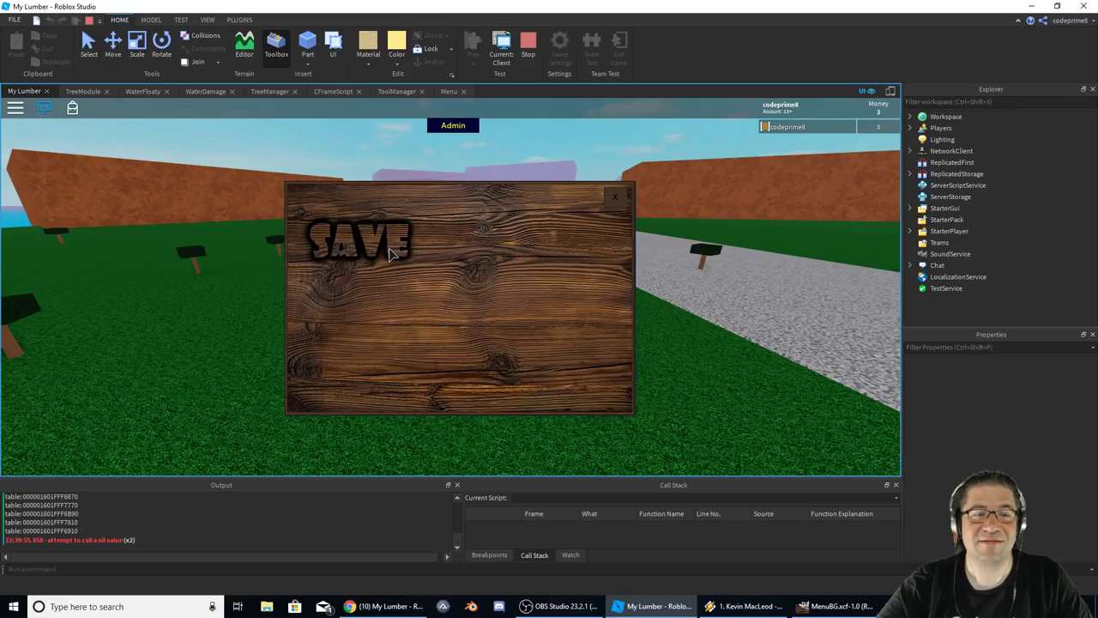
{"action": "left_click", "coordinate": [389, 249]}
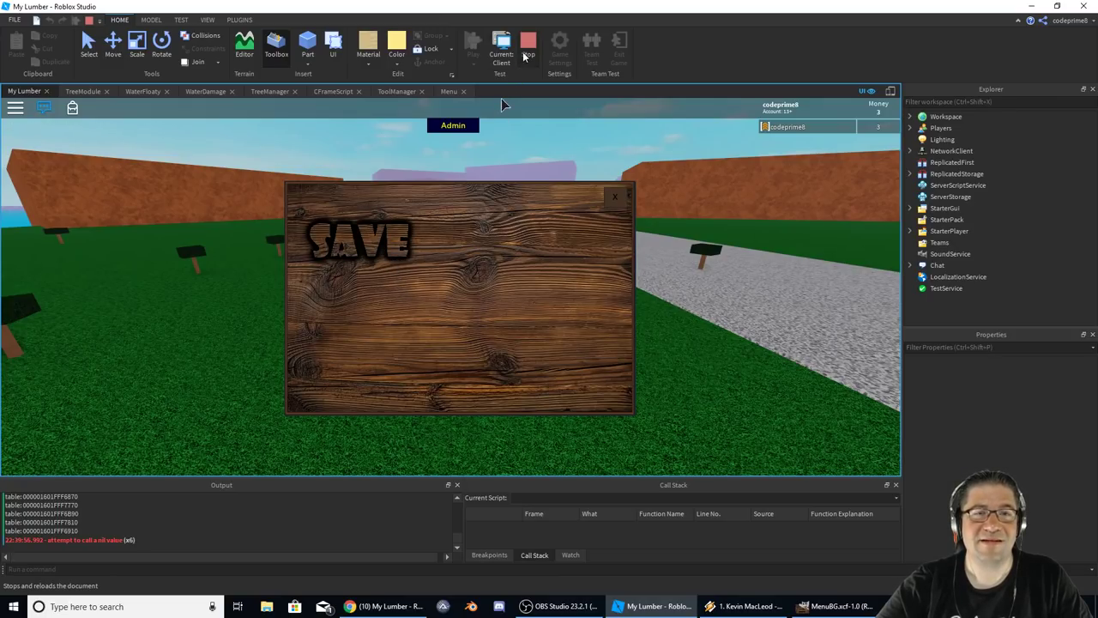
{"action": "key", "text": "shift+F5"}
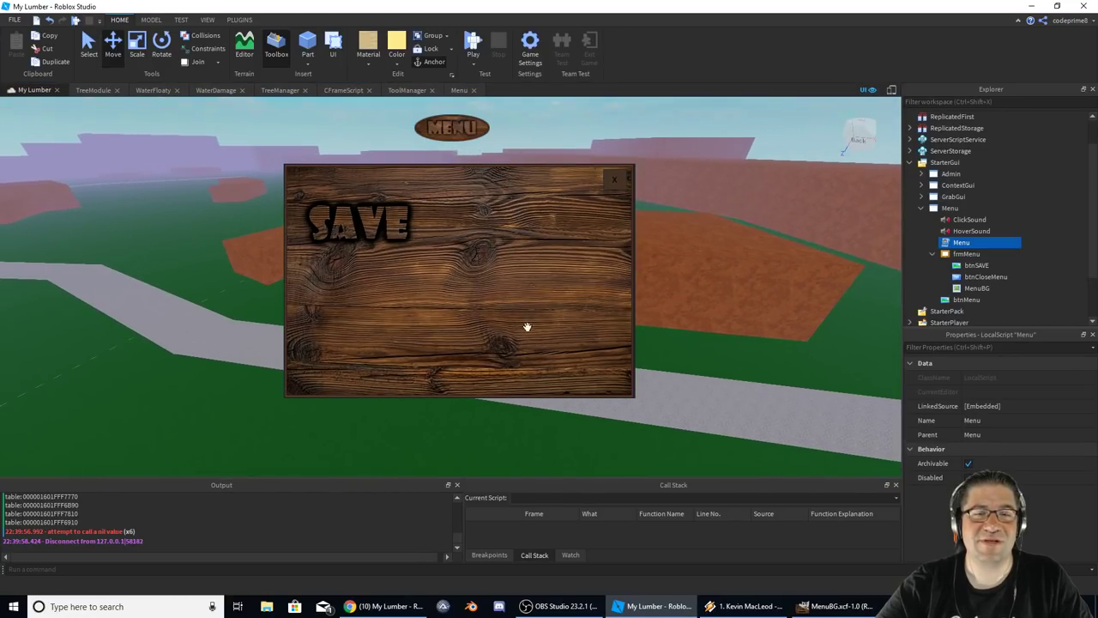
Select frmMenu in Explorer, uncheck its Visible property, and deselect it in the scene.
{"action": "left_click", "coordinate": [966, 254]}
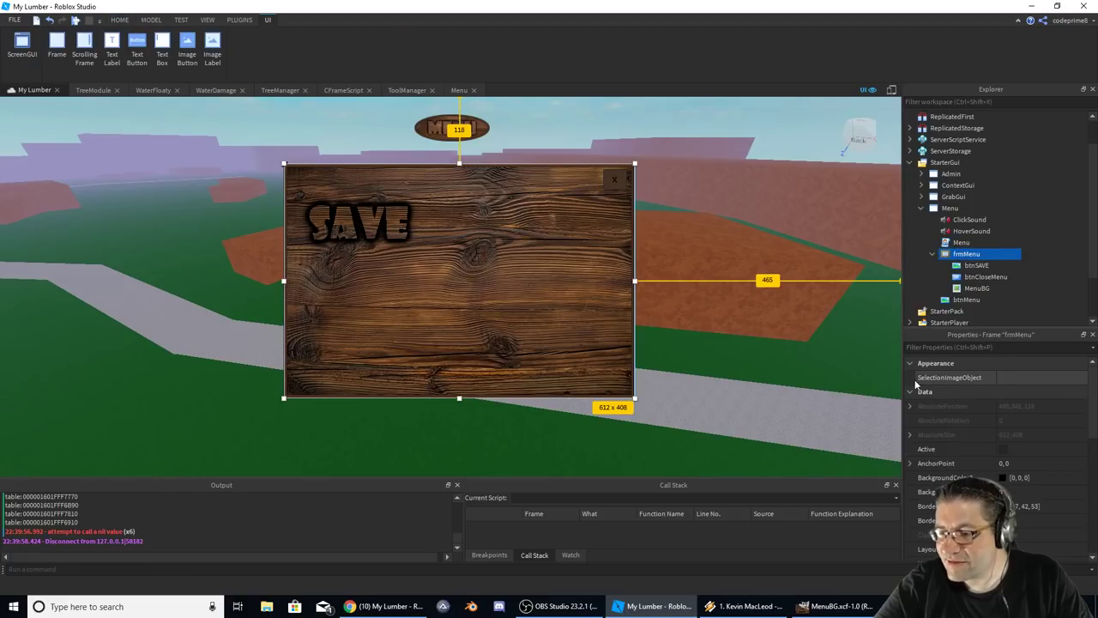
{"action": "scroll", "coordinate": [1072, 505], "scroll_direction": "down", "scroll_amount": 5}
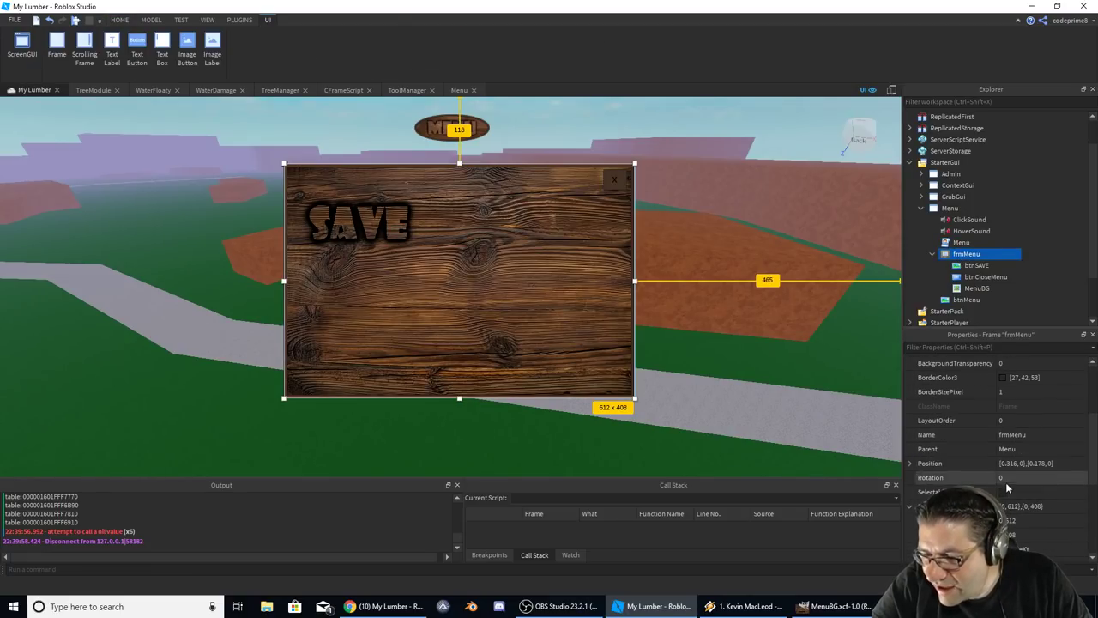
{"action": "scroll", "coordinate": [1011, 491], "scroll_direction": "down", "scroll_amount": 3}
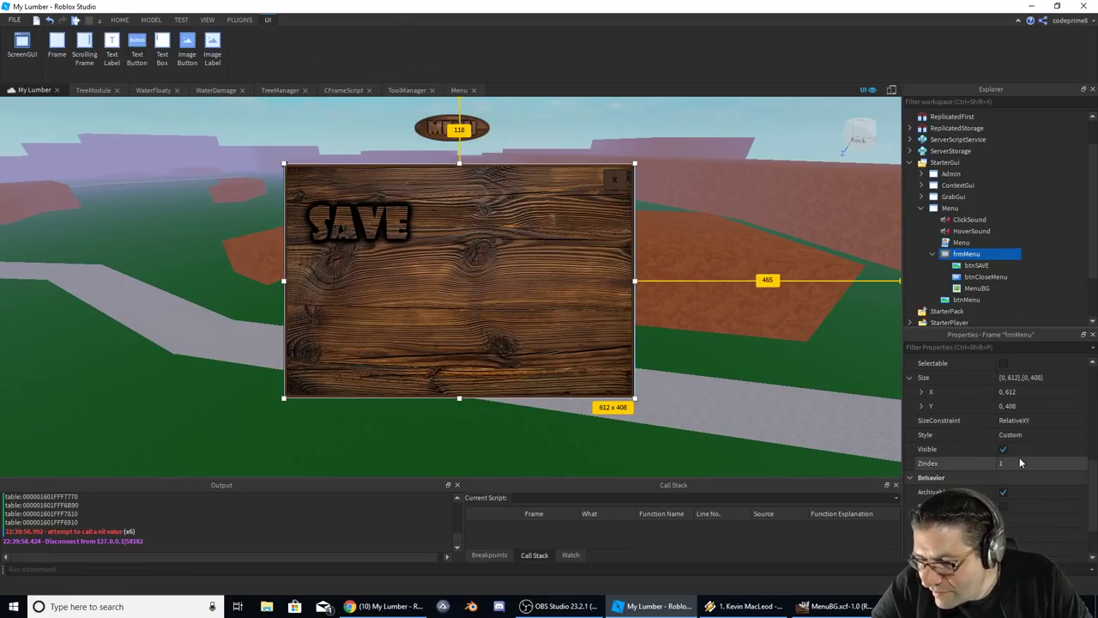
{"action": "left_click", "coordinate": [1003, 449]}
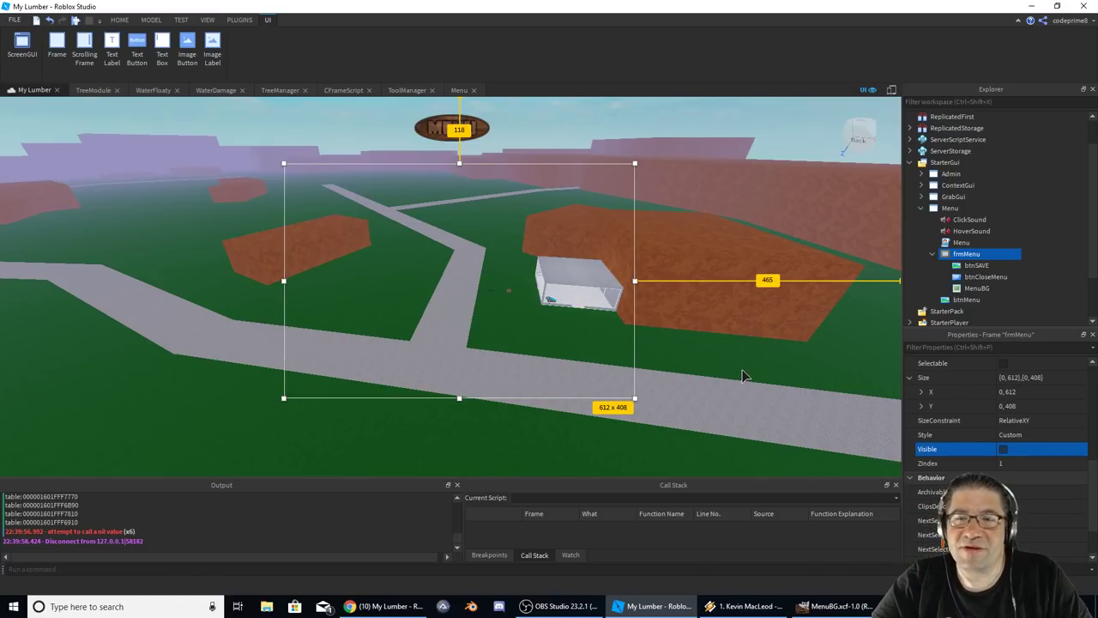
{"action": "right_click_drag", "start_coordinate": [743, 375], "coordinate": [744, 376]}
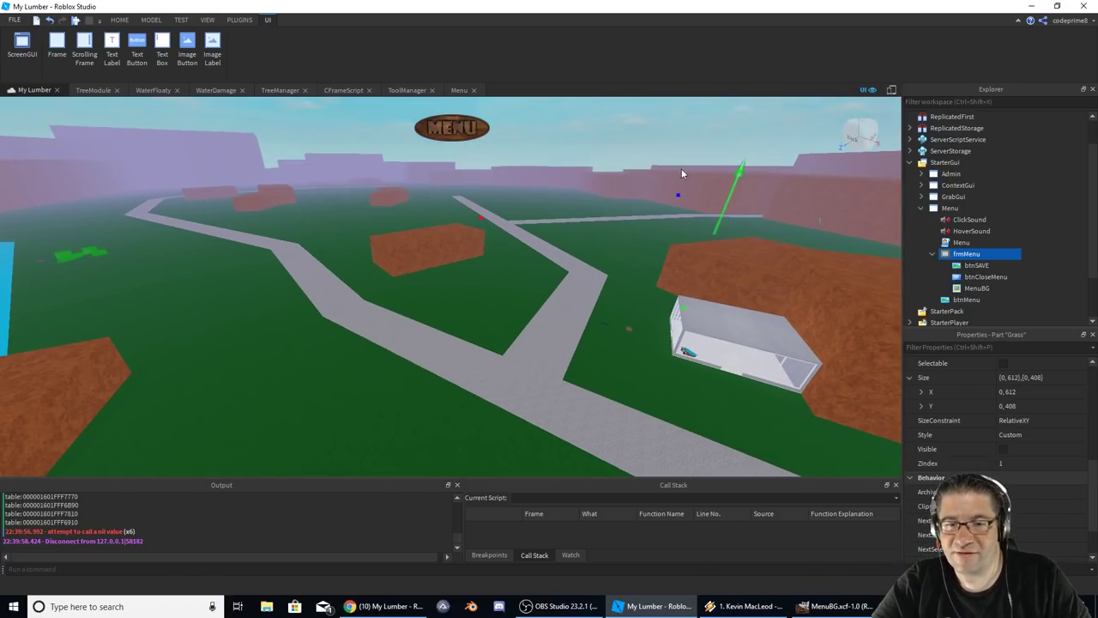
{"action": "left_click", "coordinate": [658, 289]}
{"action": "key", "text": "f"}
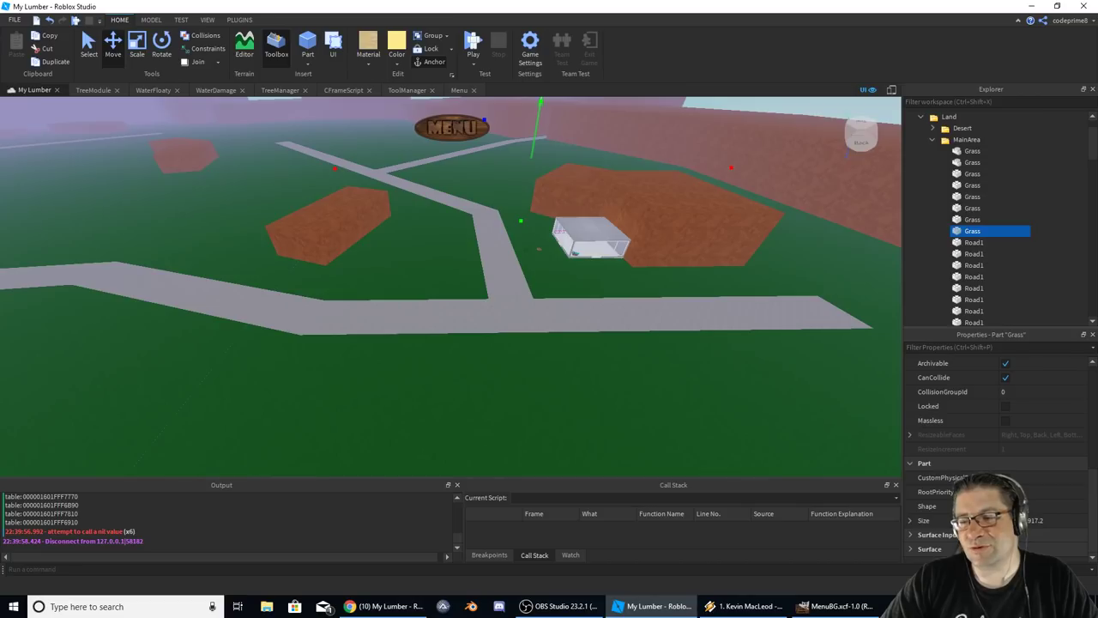
{"action": "key", "text": "alt+Tab"}
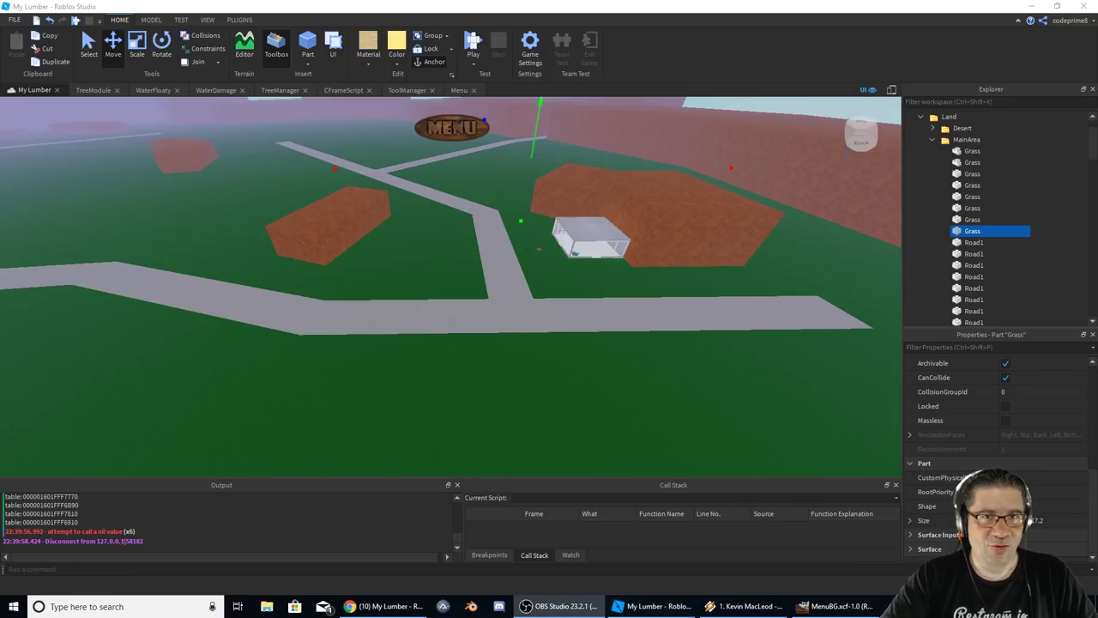